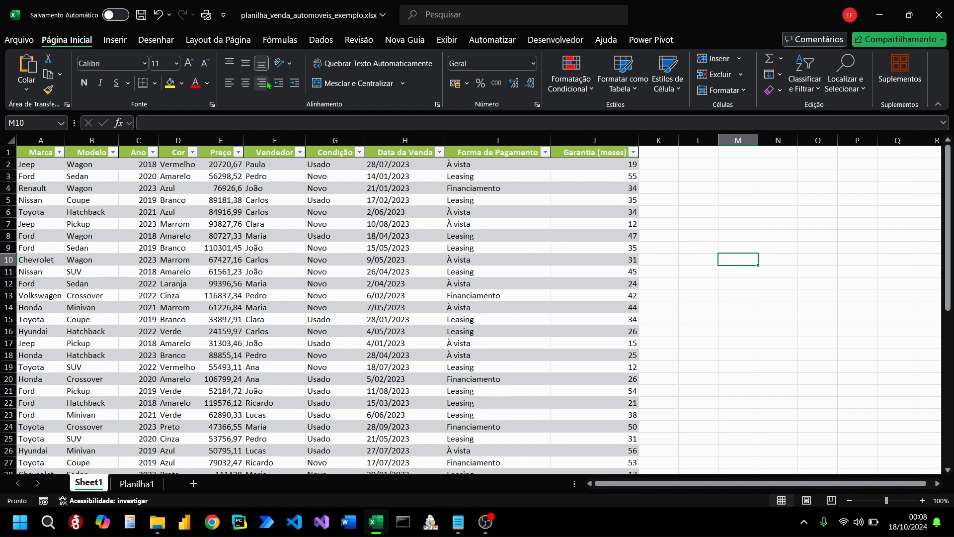
Step: Examine the logical functions available in the function library
left_click(274, 41)
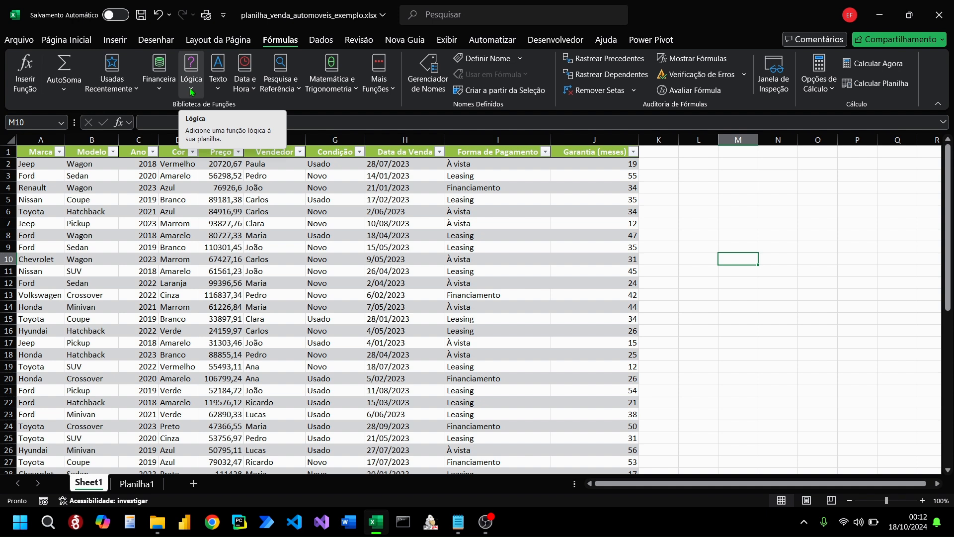
left_click(190, 88)
left_click(721, 207)
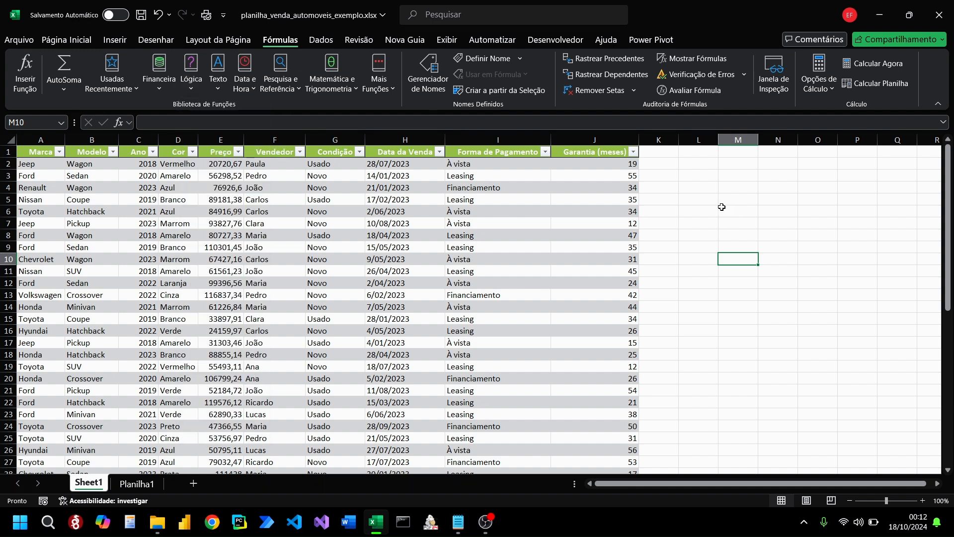
left_click(191, 90)
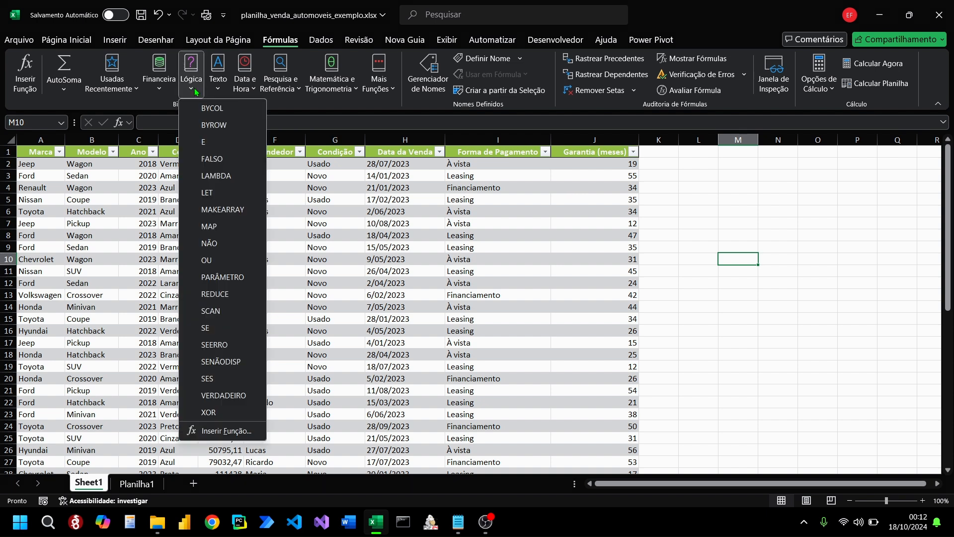
left_click(698, 223)
left_click(191, 82)
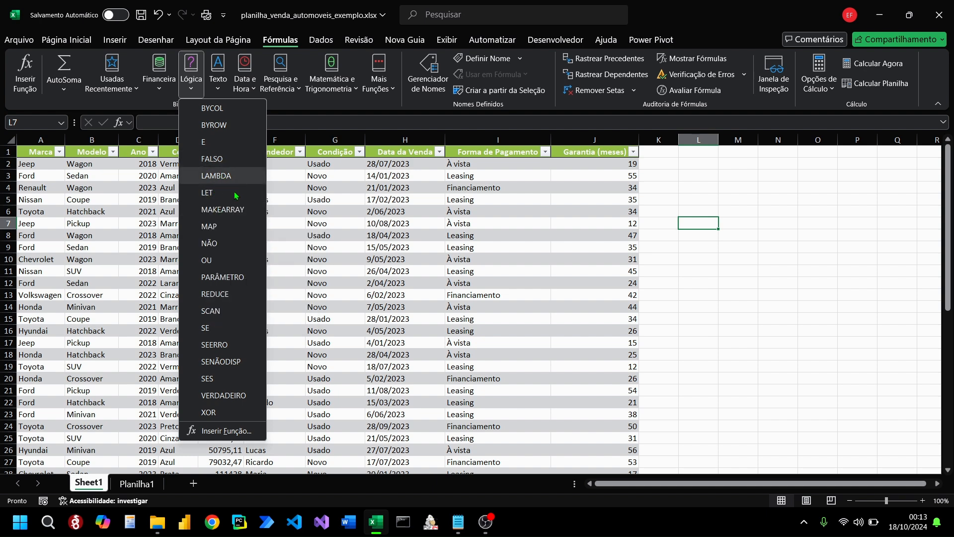
left_click(670, 178)
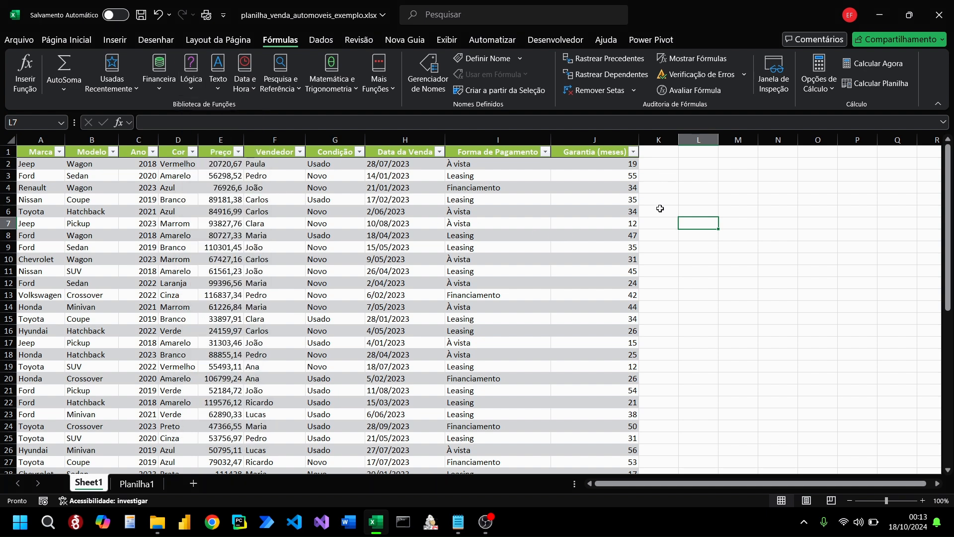
left_click(670, 212)
left_click(752, 211)
left_click(745, 199)
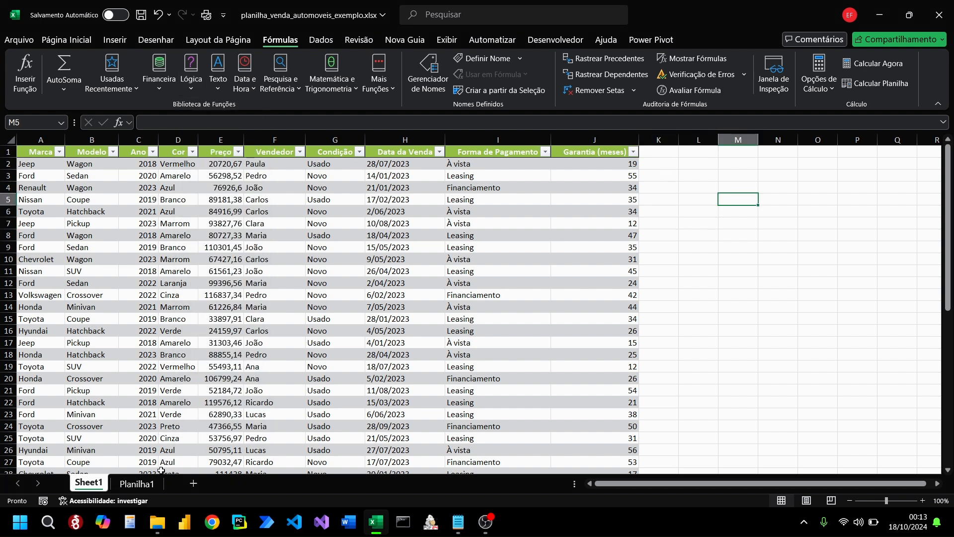
Step: Switch to the Planilha1 sheet and select cell D4
left_click(147, 482)
left_click(187, 201)
left_click(118, 178)
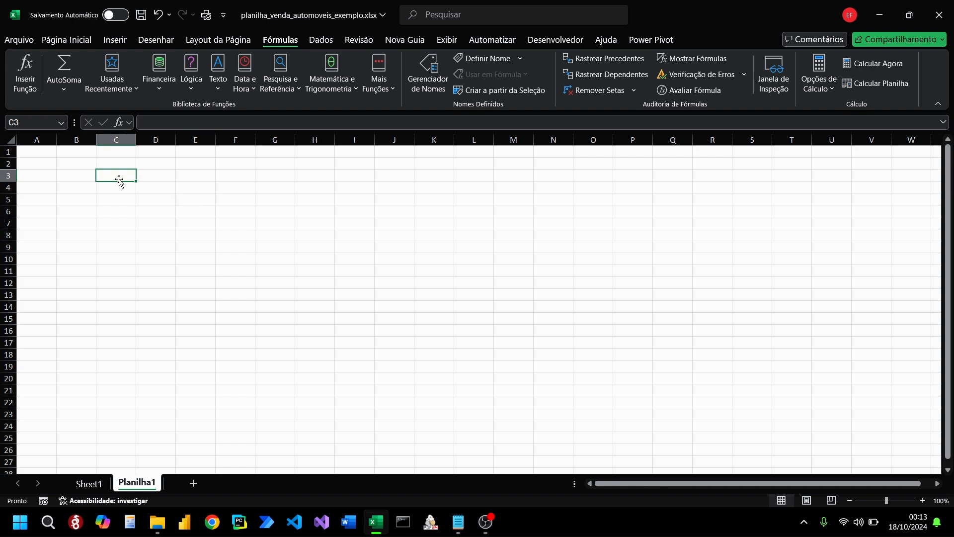
left_click(157, 187)
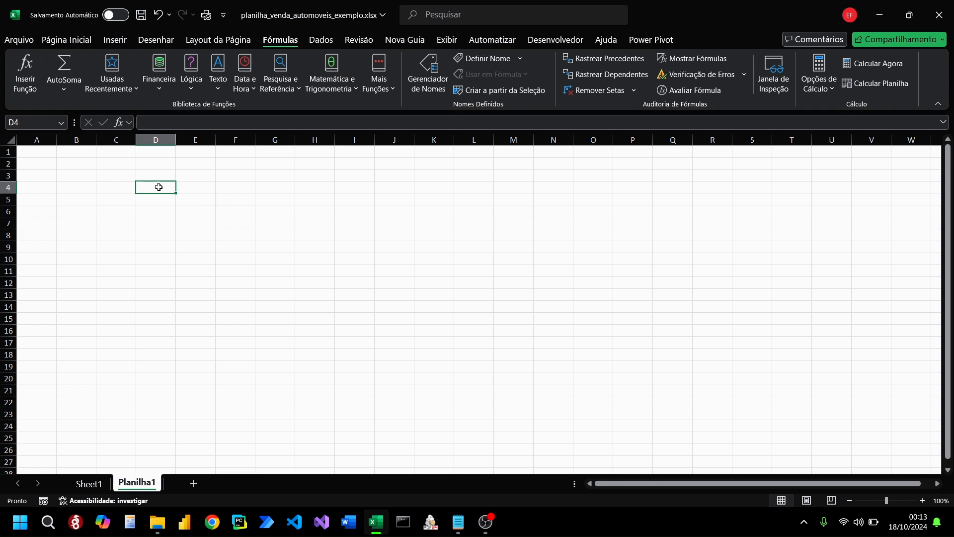
Step: Examine the arguments and description of the logical function SE for cell D4, then close them without inserting anything
left_click(193, 84)
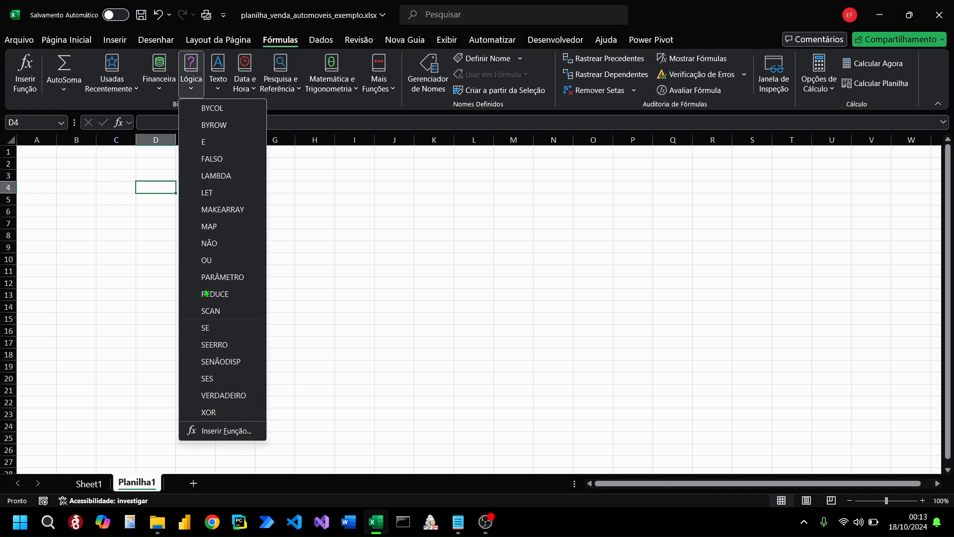
left_click(150, 187)
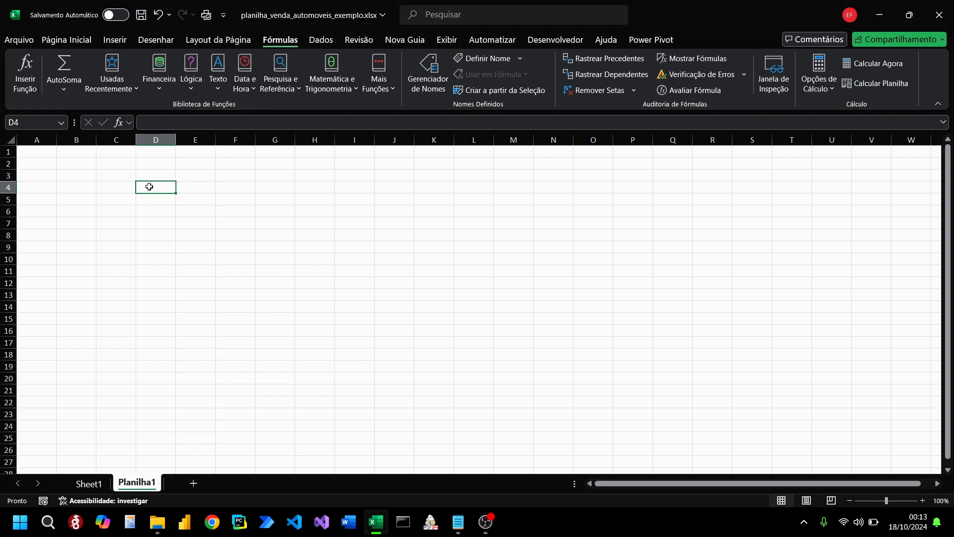
double_click(150, 187)
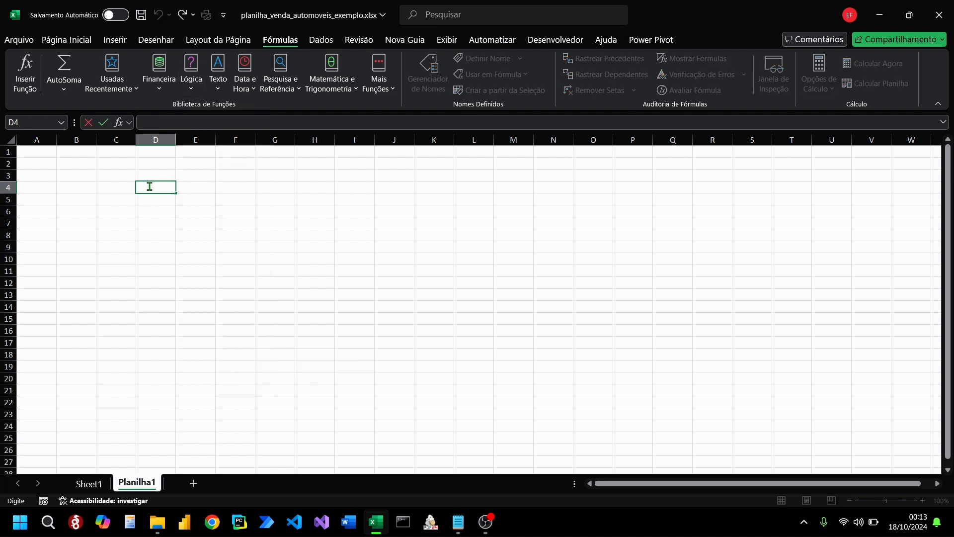
left_click(191, 80)
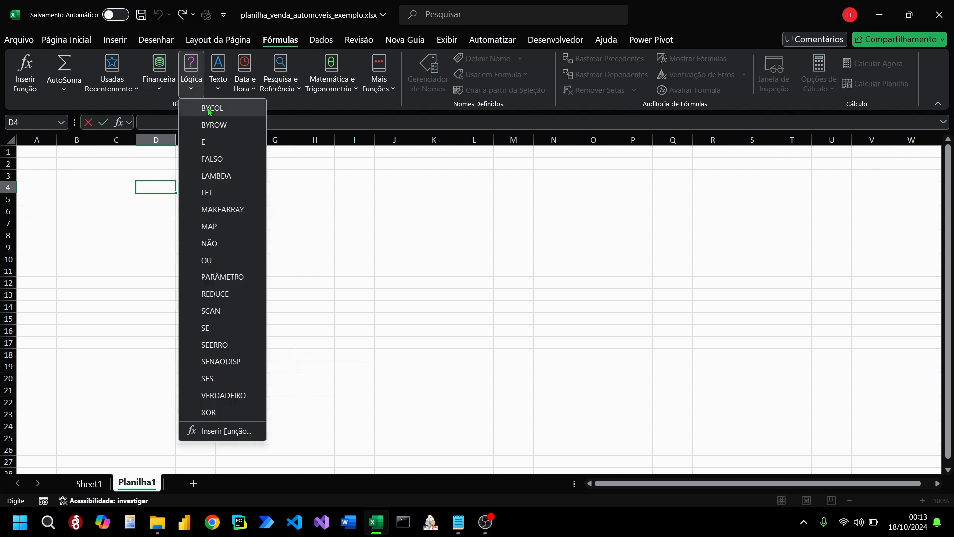
left_click(221, 330)
left_click_drag(550, 221, 541, 95)
left_click_drag(473, 174, 491, 174)
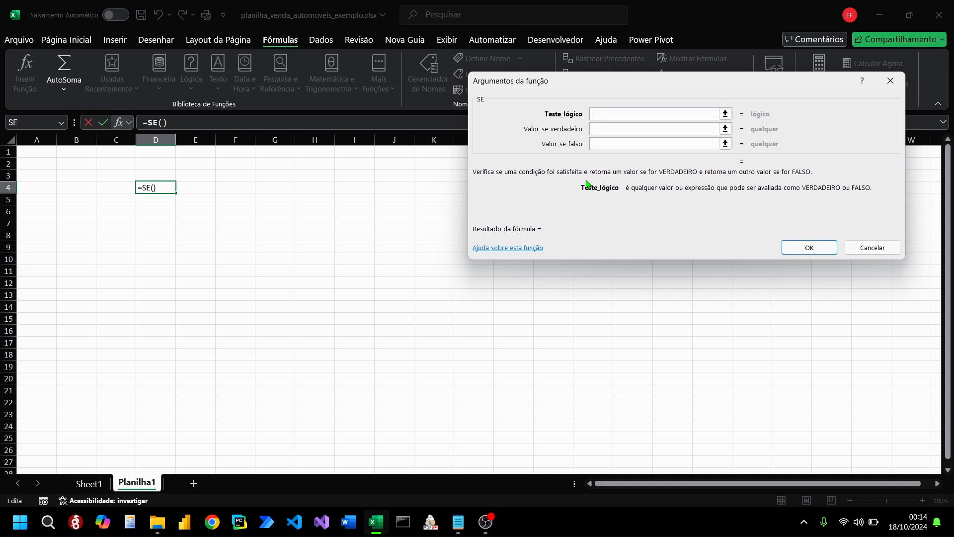
left_click_drag(651, 91, 621, 125)
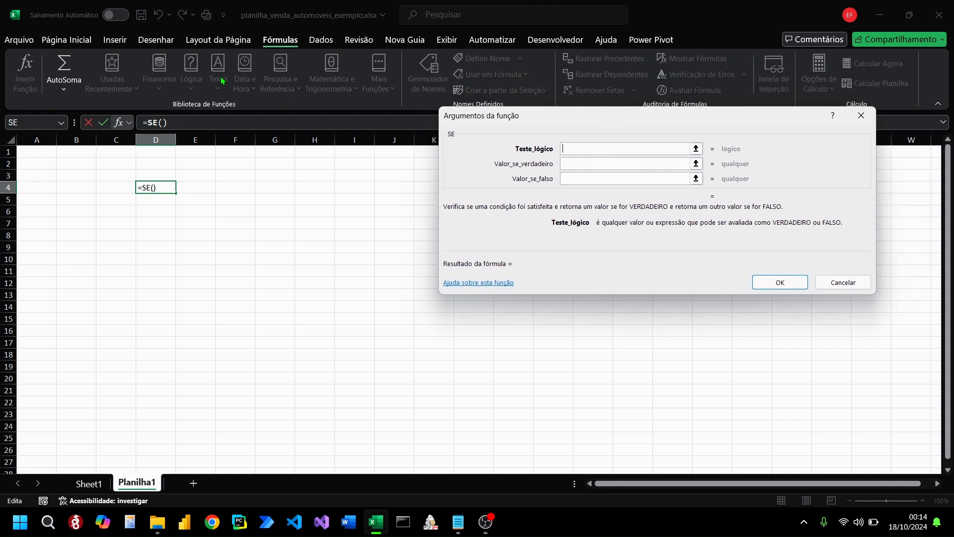
left_click(315, 198)
left_click(861, 116)
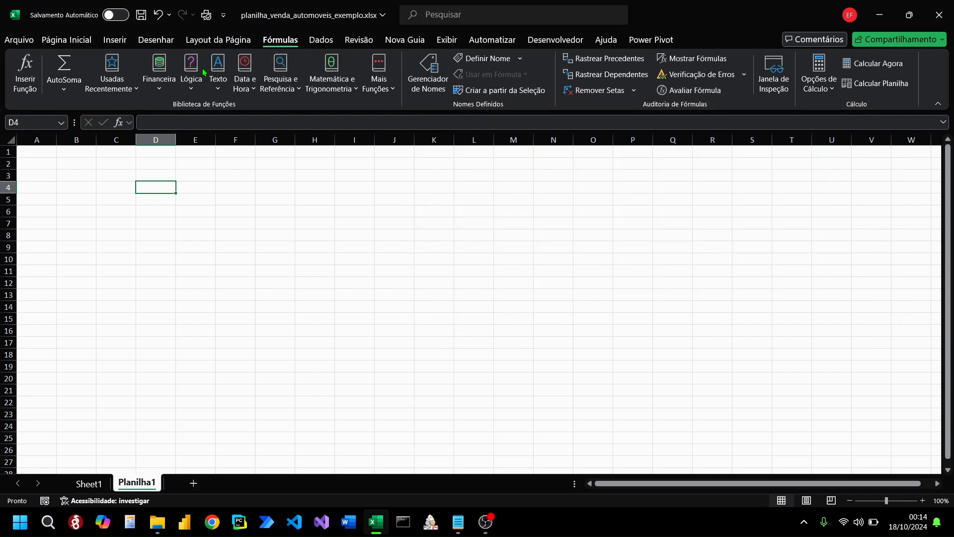
left_click(192, 85)
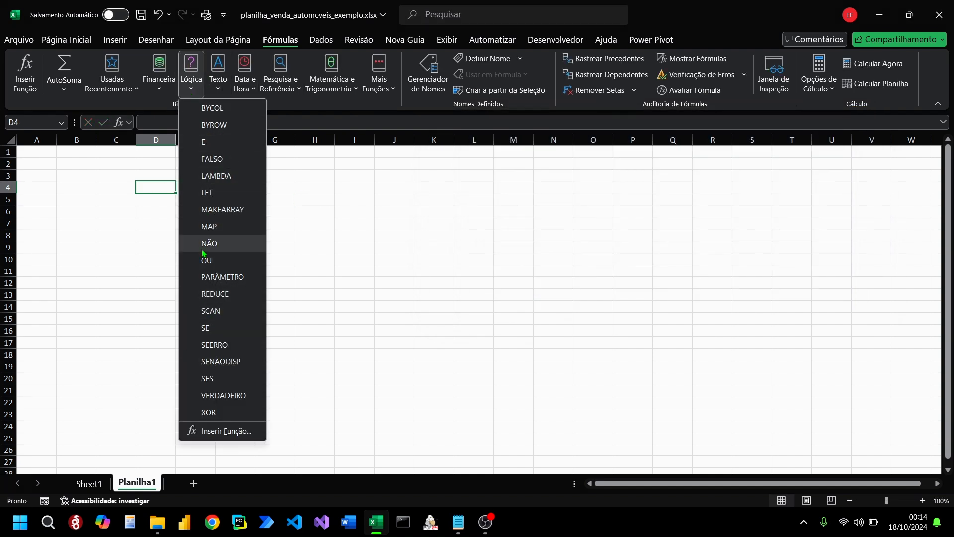
left_click(222, 328)
left_click(224, 320)
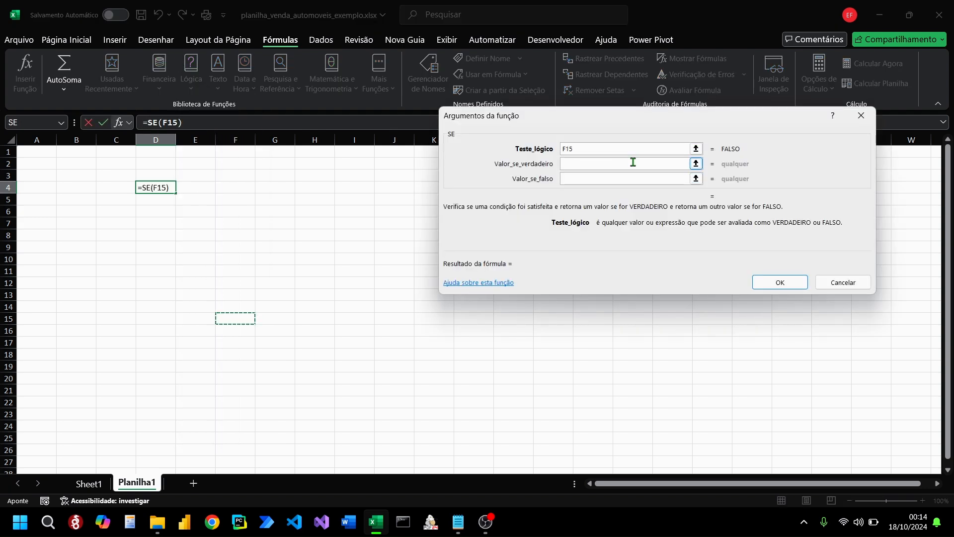
left_click(843, 283)
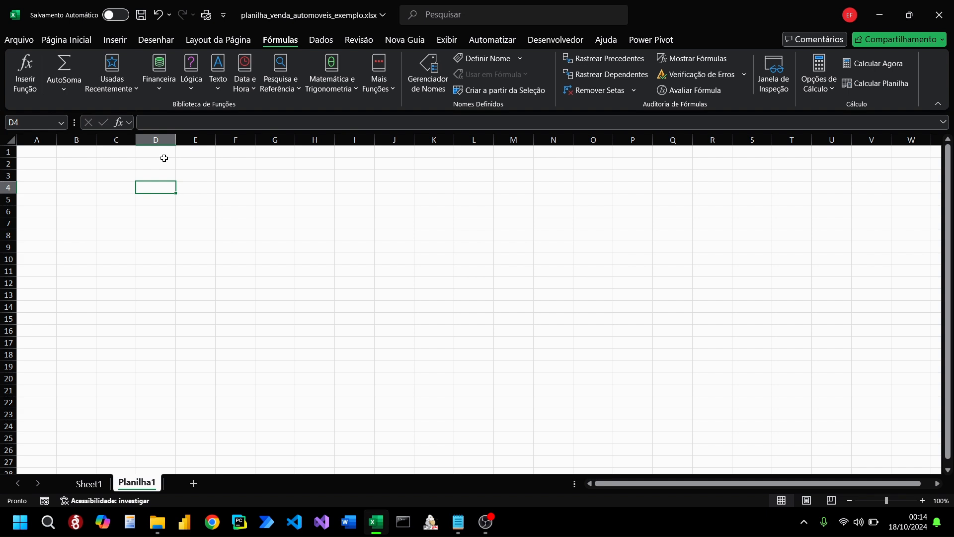
Step: Expand the formula bar and begin an SE formula in cell D4 with the logical test 1+1=2
left_click(181, 123)
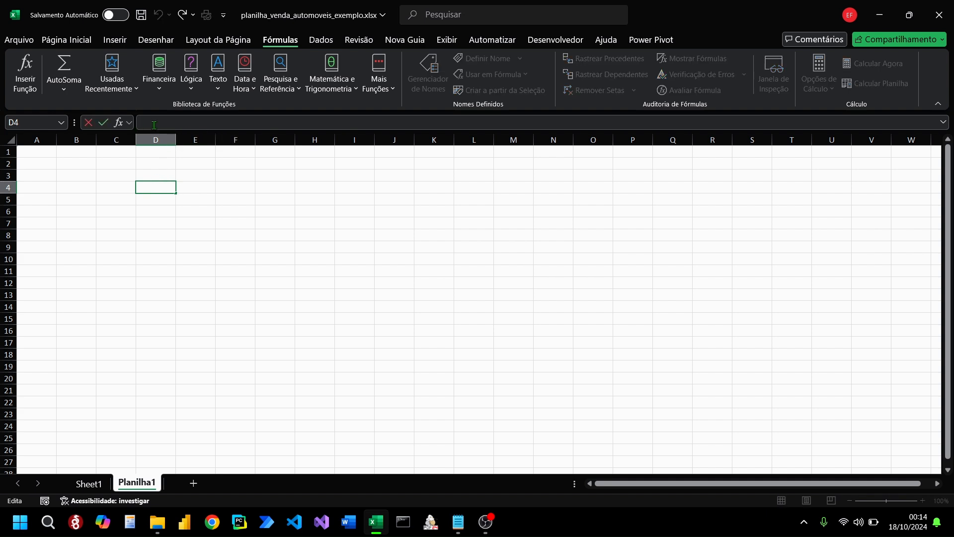
key("ctrl+shift+u")
type("=se")
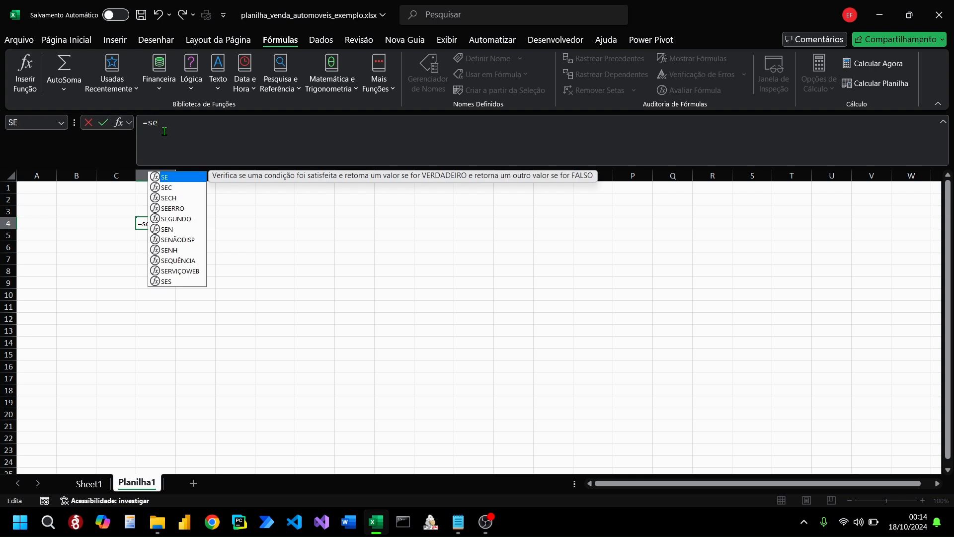
type("(")
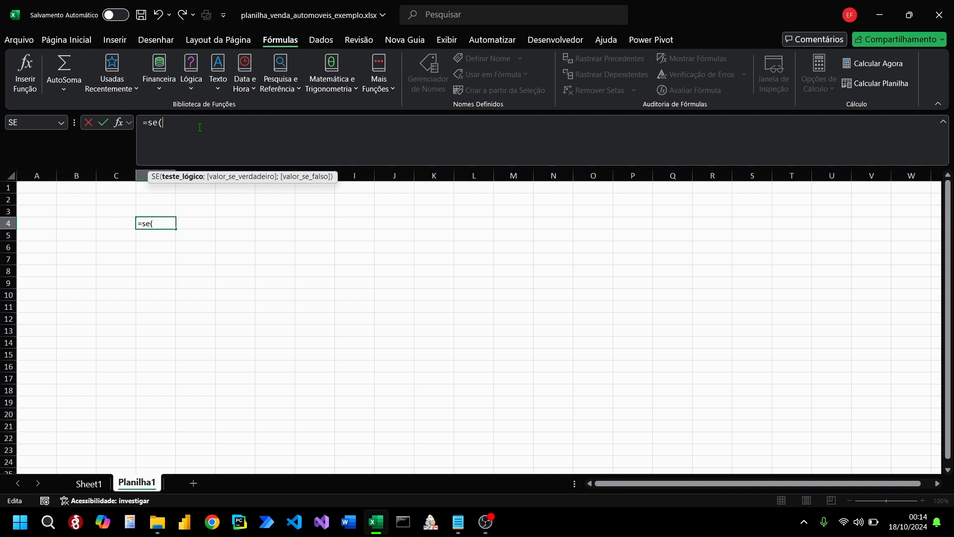
type("1+1=2;")
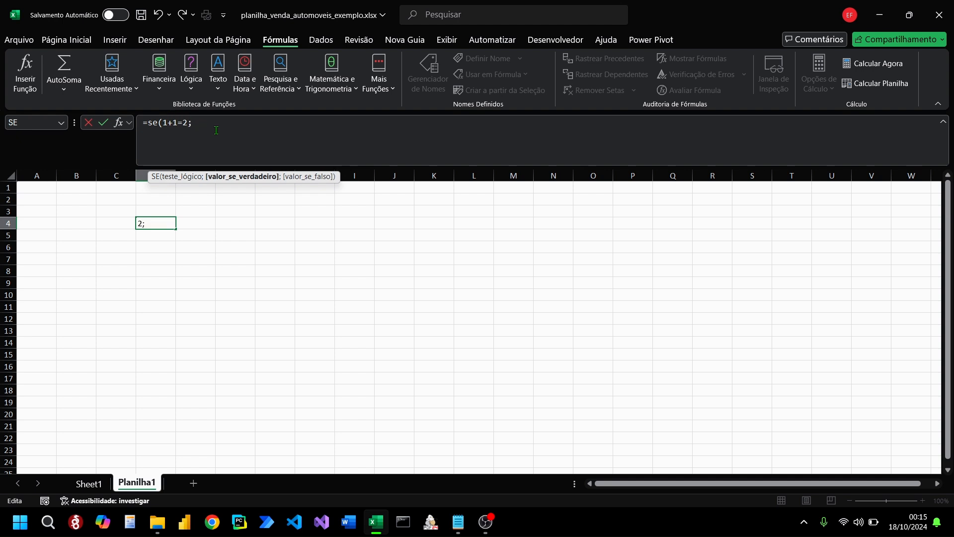
type("v")
key("BackSpace")
key("BackSpace")
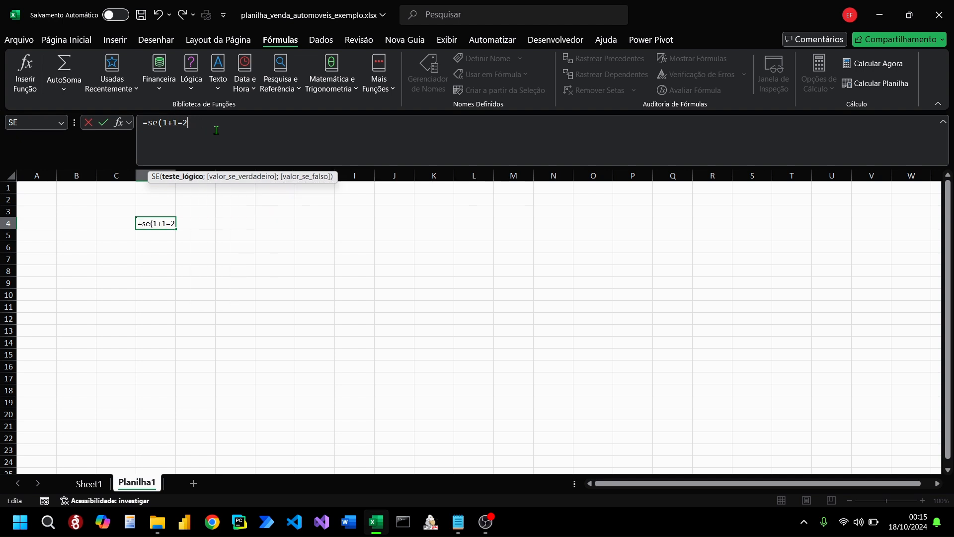
type(";verdad")
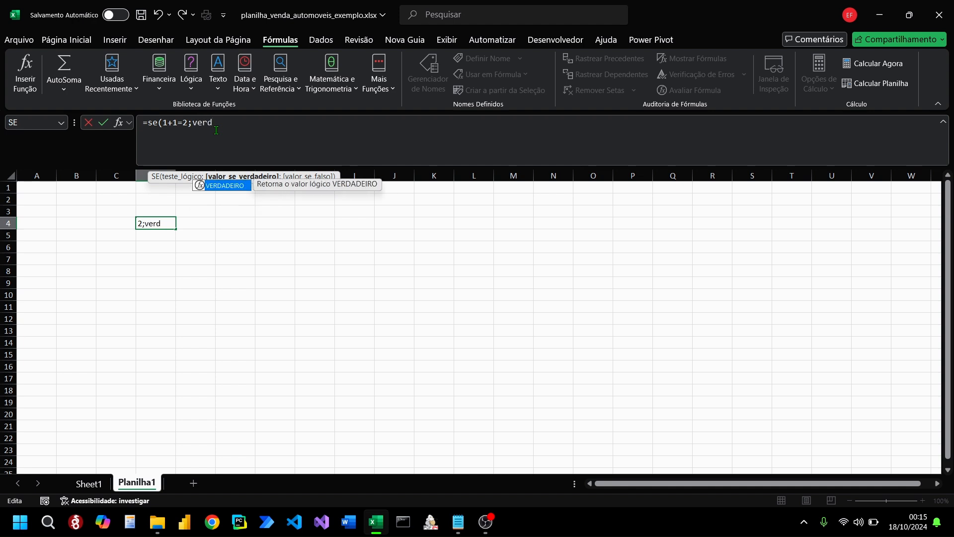
key("BackSpace")
key("BackSpace")
key("BackSpace")
key("BackSpace")
key("BackSpace")
key("BackSpace")
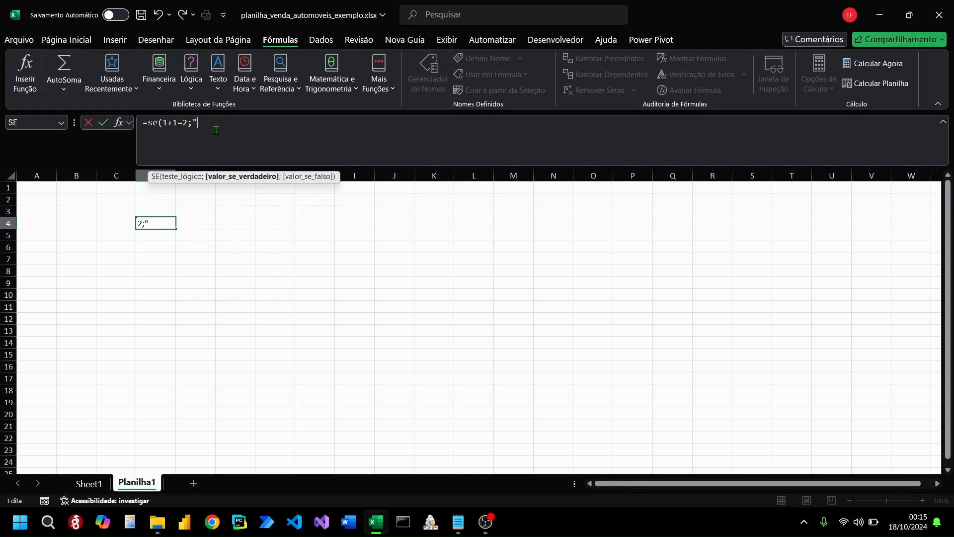
Step: Complete D4's SE formula with "ta certo" as the true value and "ta errado bora aprender" as the false value
type("\"ta certo\";")
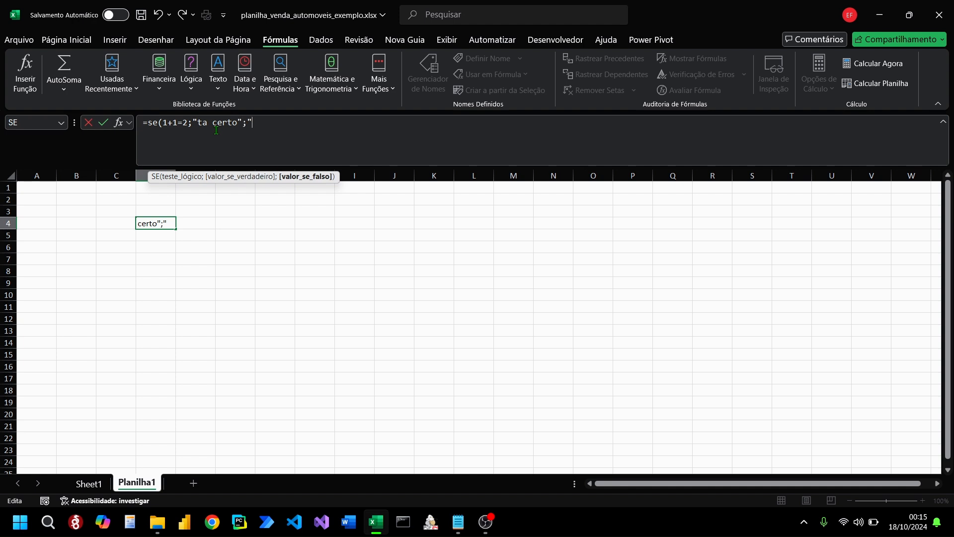
type("\"ta errado\"")
key("BackSpace")
type("bora aprender\")")
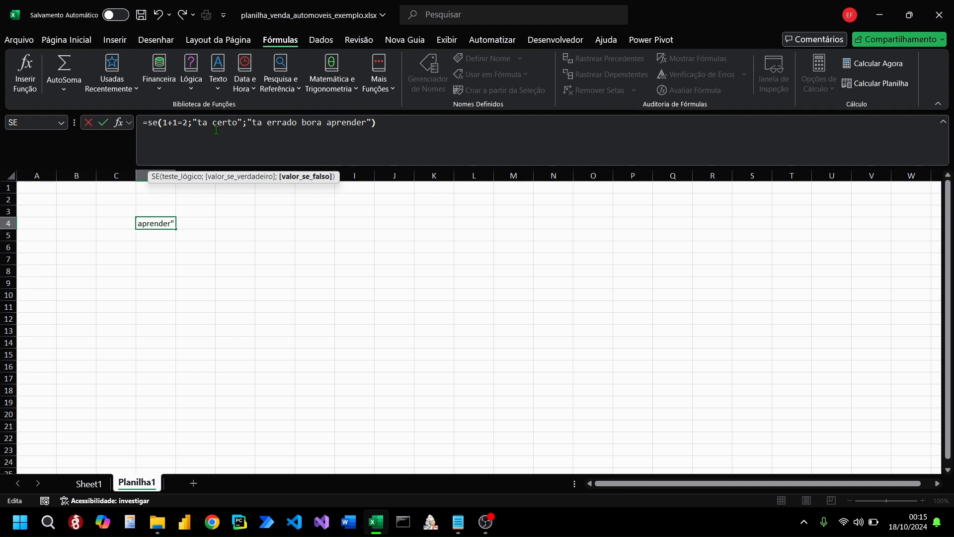
key("Return")
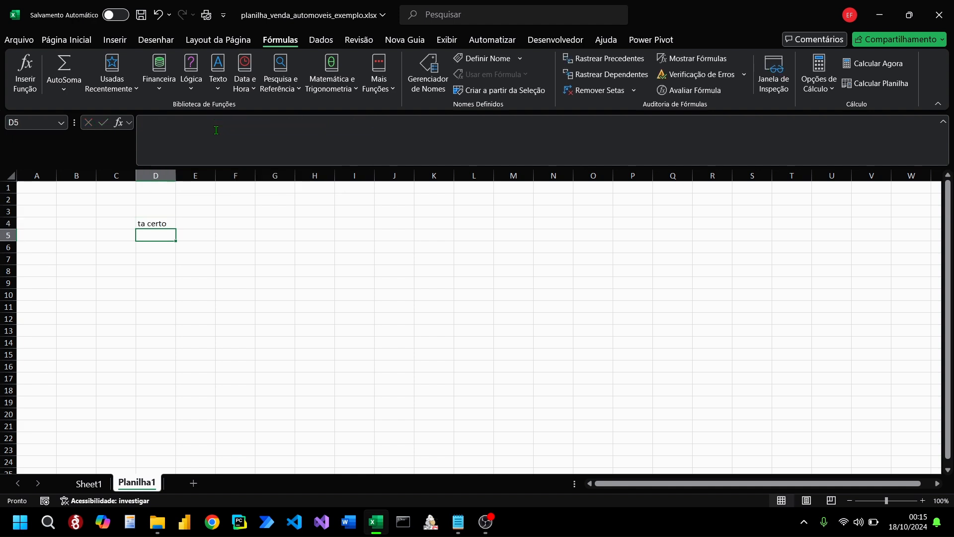
Step: Change the logical test in cell D4's SE formula to 1+1=3 and apply it
left_click(139, 220)
left_click_drag(188, 124, 185, 100)
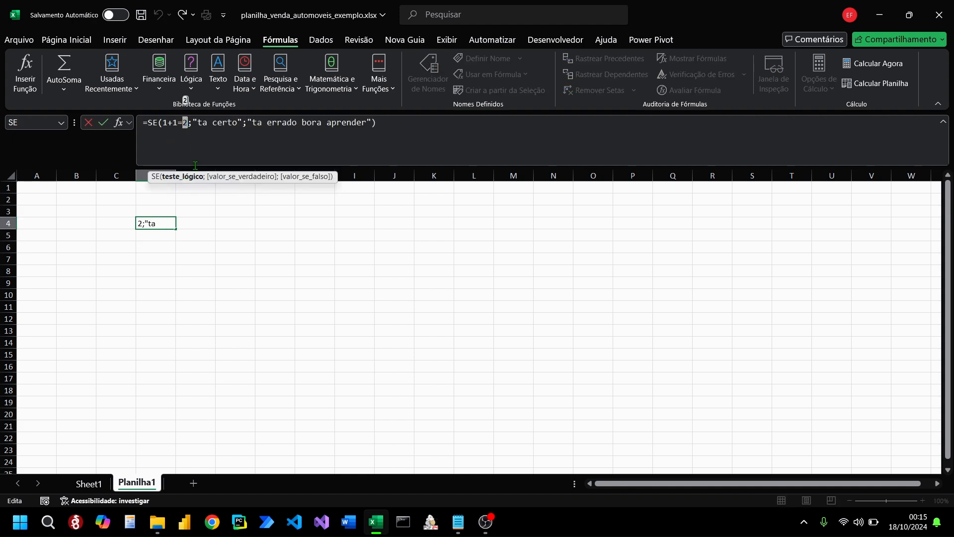
type("3")
key("Return")
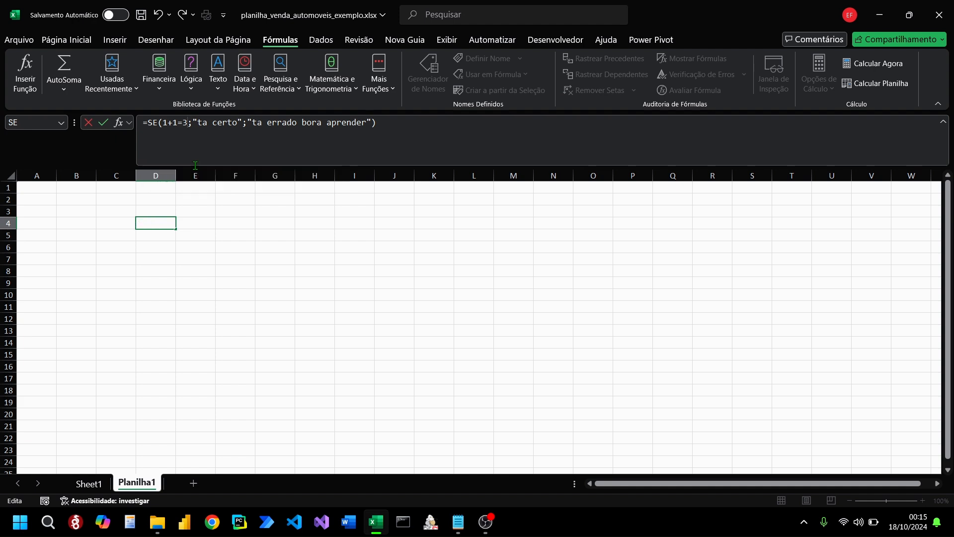
left_click(198, 243)
left_click(156, 224)
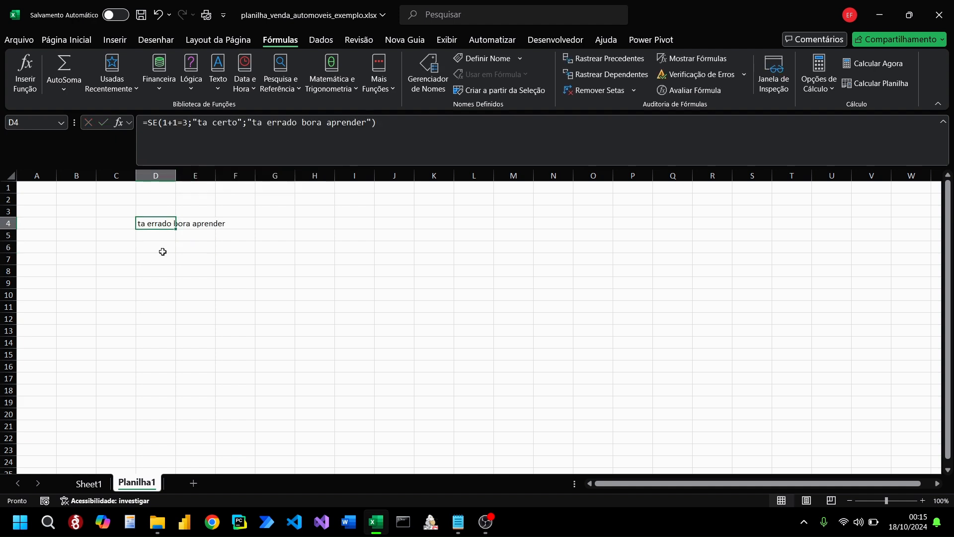
Step: Reduce the logical test in cell D4's SE formula to just 1 and apply it
left_click(151, 272)
left_click(156, 230)
left_click(151, 223)
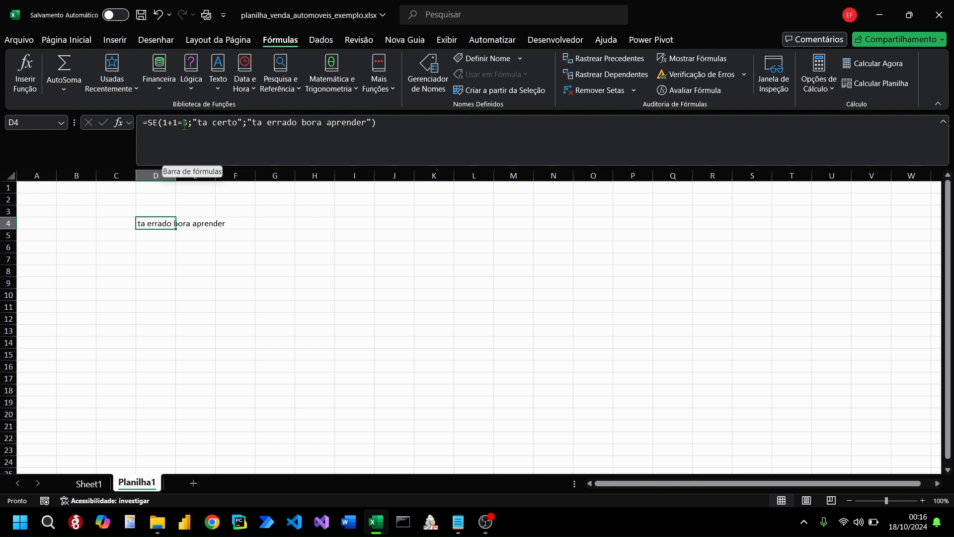
left_click_drag(187, 122, 168, 122)
key("BackSpace")
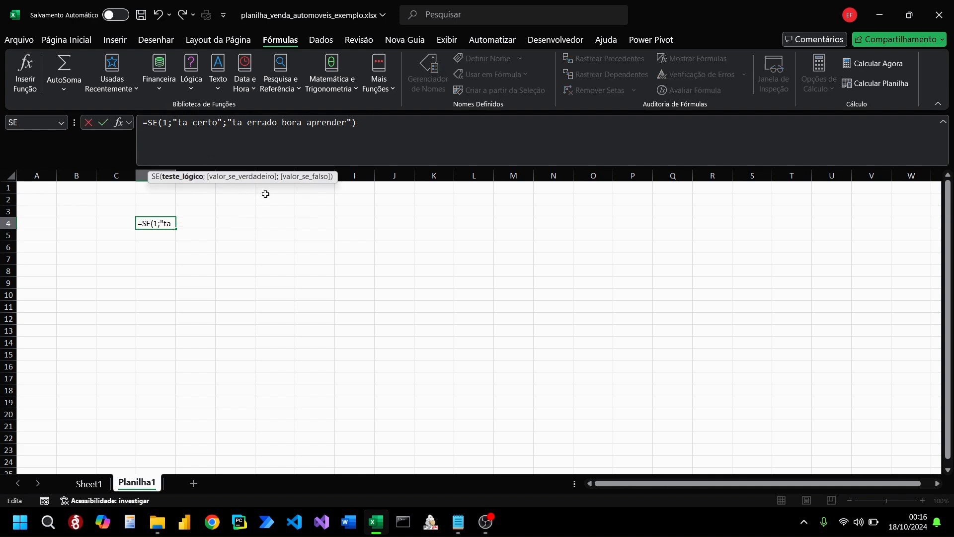
key("End")
key("shift+Home")
left_click_drag(191, 236, 181, 224)
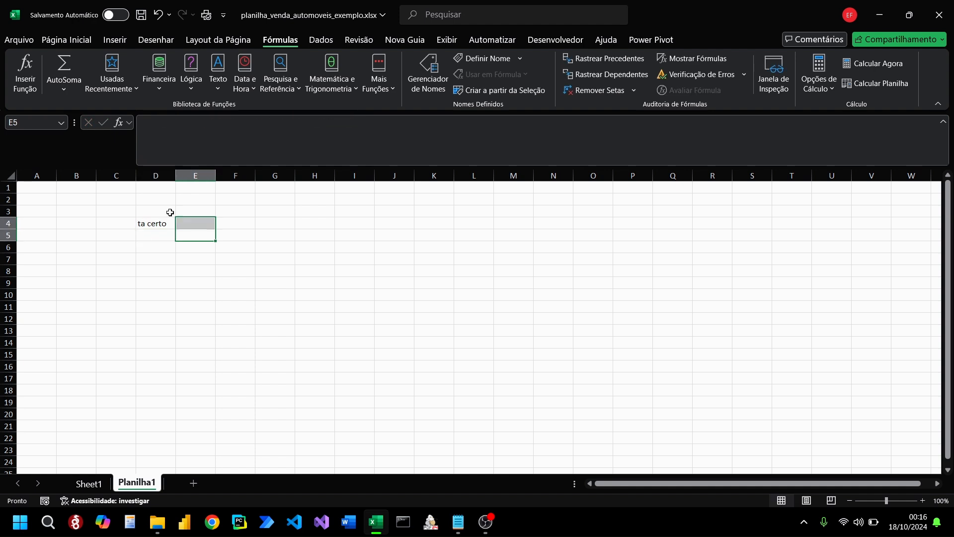
left_click(201, 210)
left_click(199, 199)
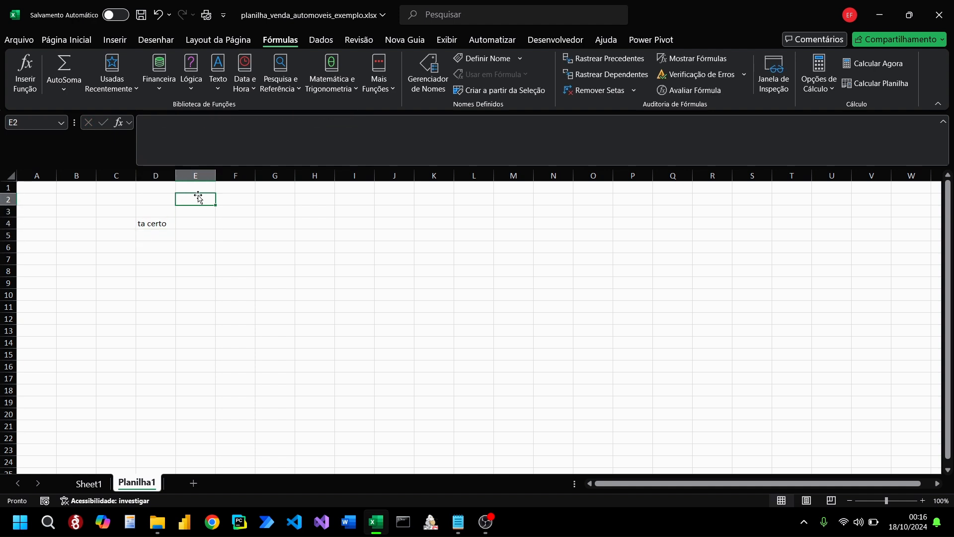
Step: Enter the label "meta" in cell F2 and the value 1000 in cell G2
left_click(229, 199)
type("meta")
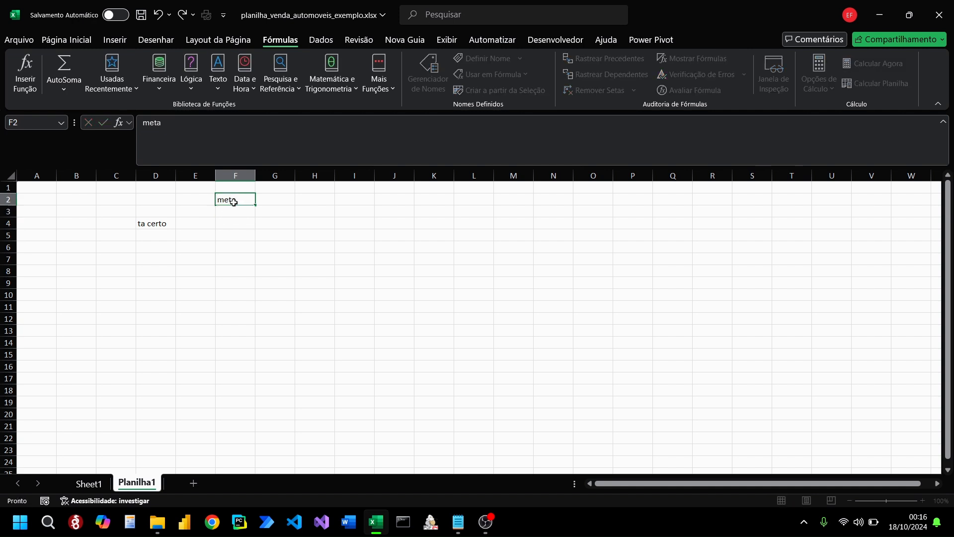
left_click(245, 207)
left_click(242, 202)
double_click(247, 211)
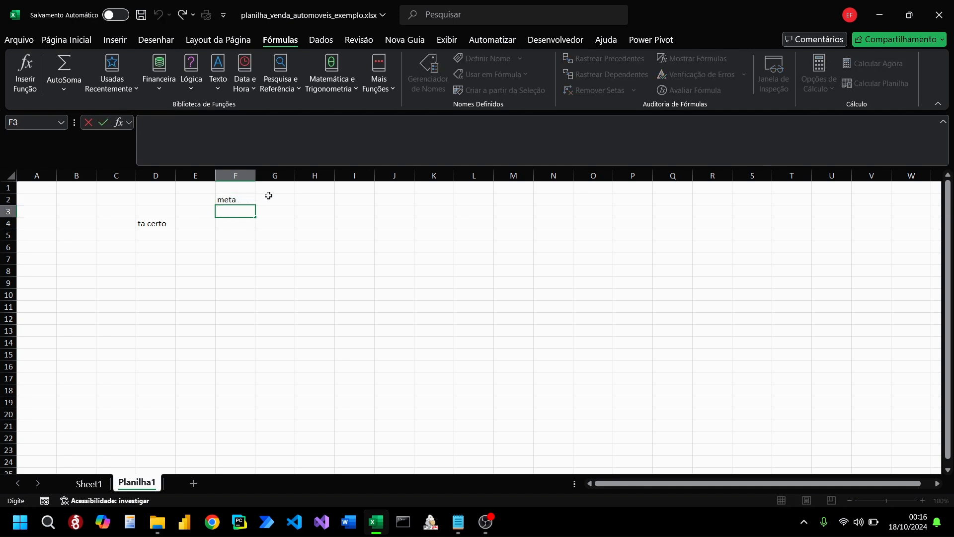
double_click(232, 200)
left_click(270, 200)
type("1000")
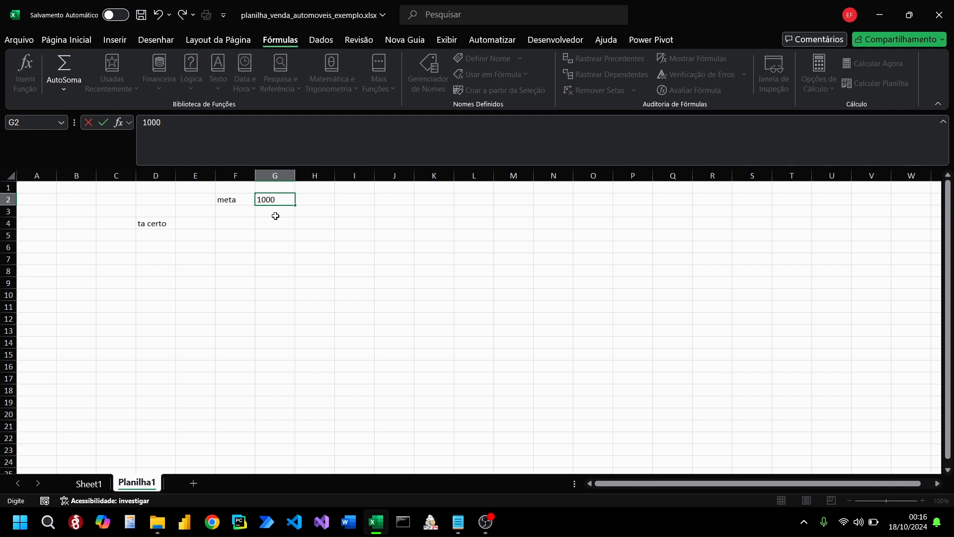
key("ctrl+Return")
Step: Extend the label in cell F2 to "meta mês"
left_click(230, 199)
double_click(231, 198)
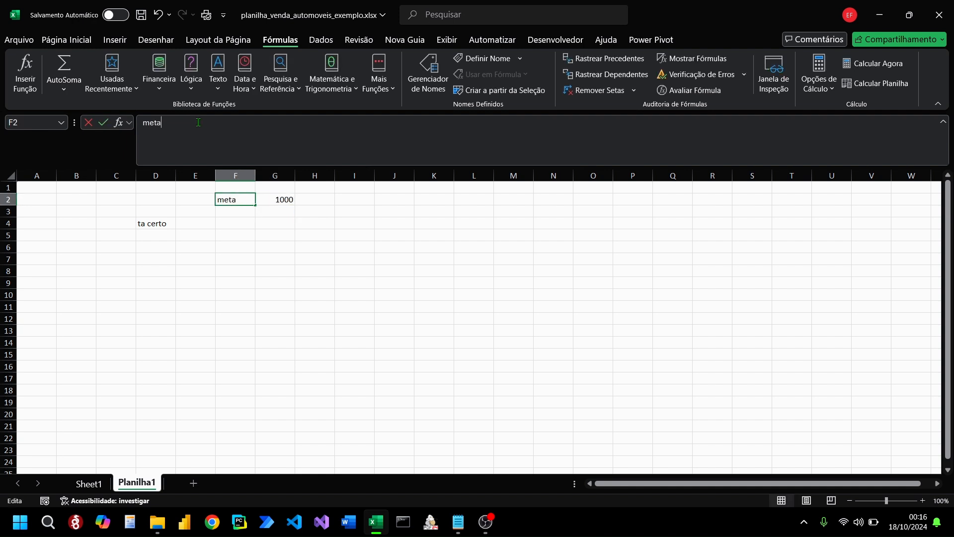
type("mÊs")
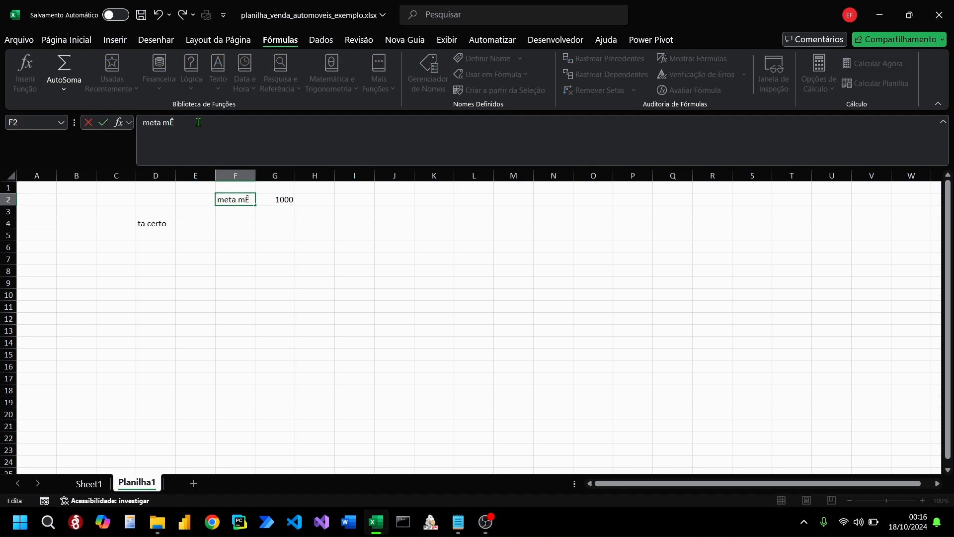
key("BackSpace")
type("ês")
key("Return")
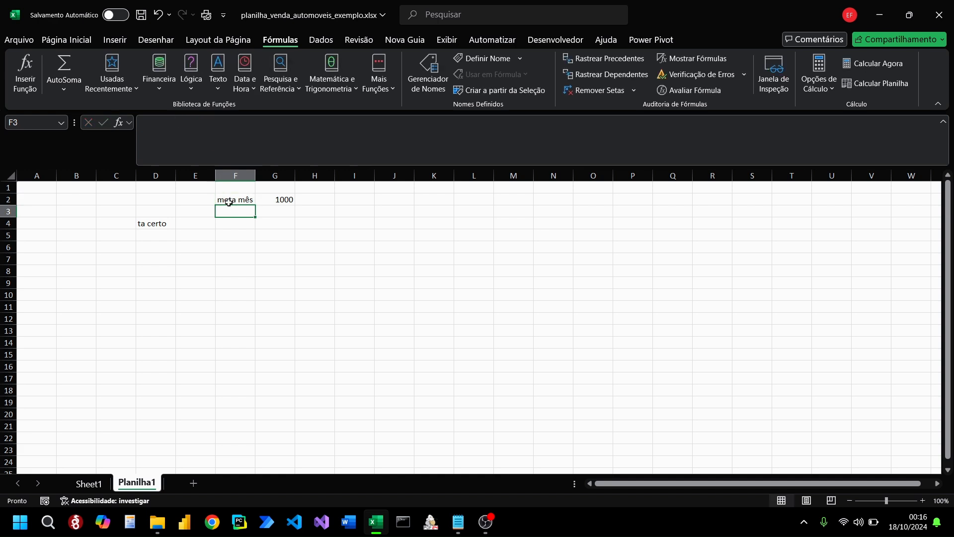
left_click_drag(229, 203, 243, 246)
left_click_drag(241, 200, 271, 199)
left_click(258, 237)
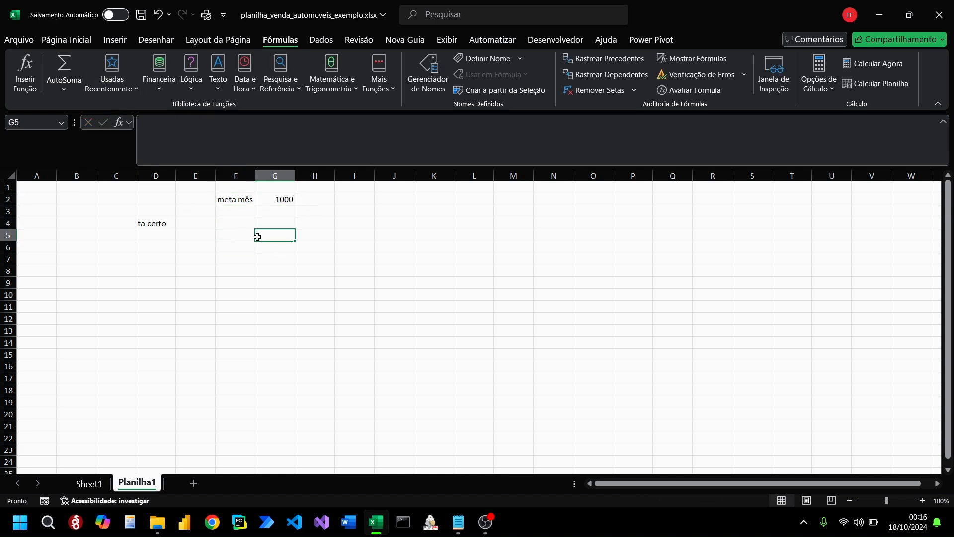
Step: Remove the arguments and parentheses from cell D4's formula, leaving only =SE, and apply it
left_click(160, 223)
left_click_drag(357, 122, 159, 123)
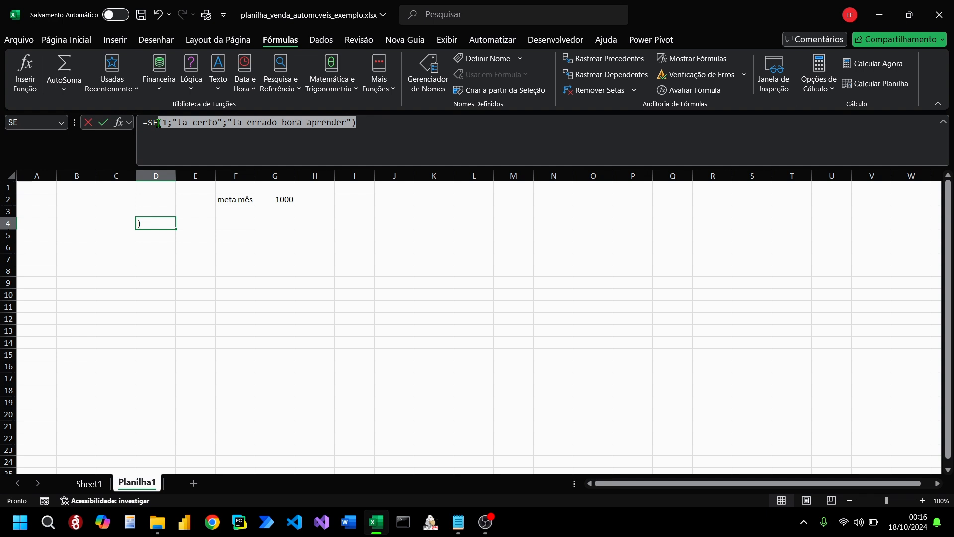
key("BackSpace")
key("BackSpace")
type("\\")
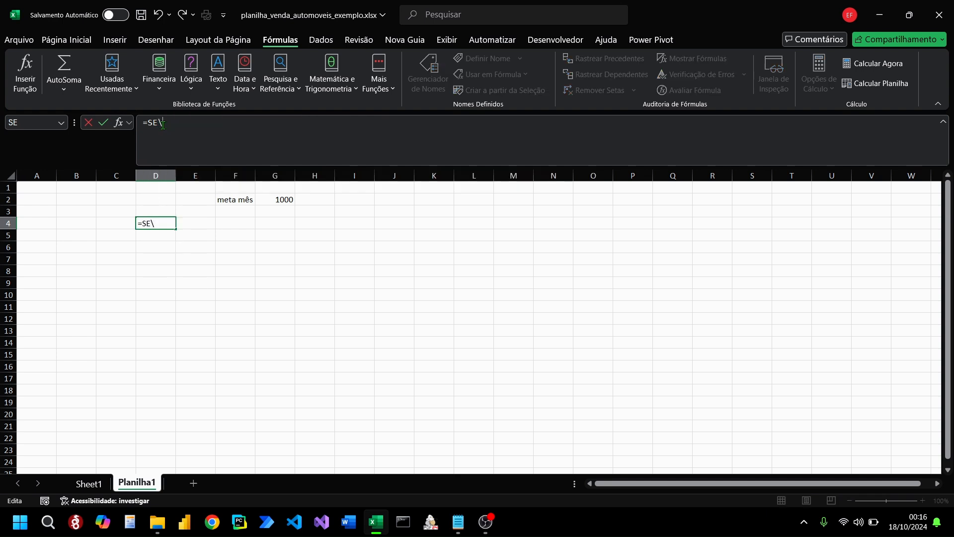
key("BackSpace")
key("Return")
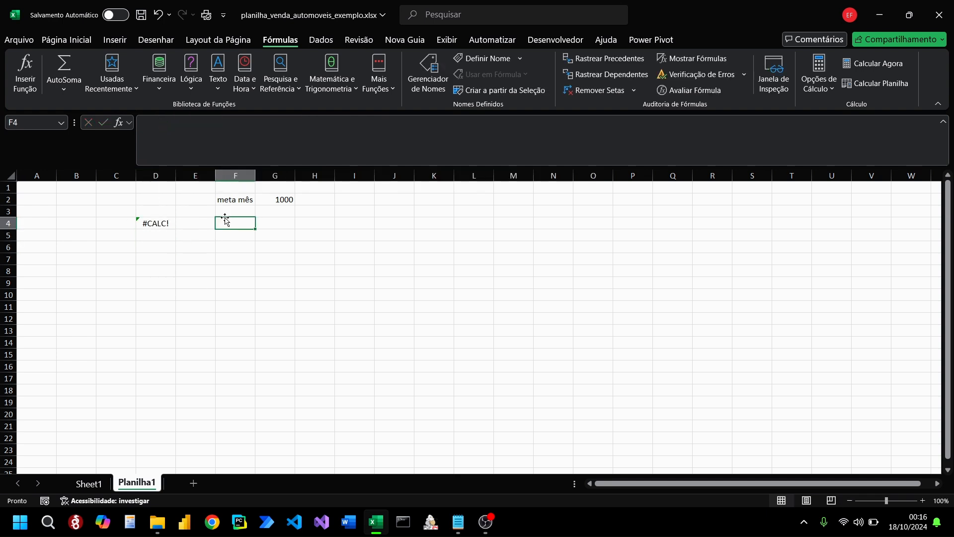
Step: Enter the label "resultado" in cell F3 and the value 1000 in cell G3
left_click(234, 209)
type("resultado")
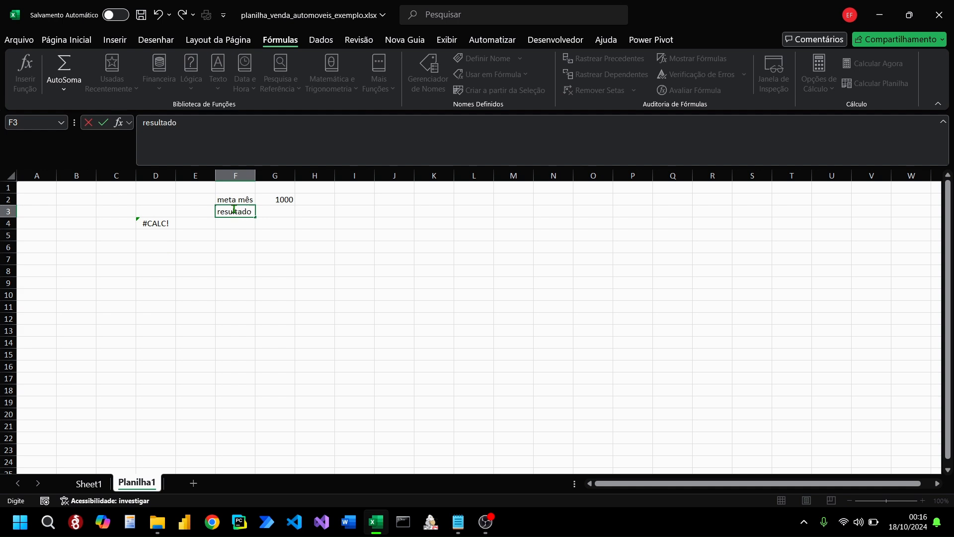
left_click_drag(314, 270, 309, 259)
left_click(147, 222)
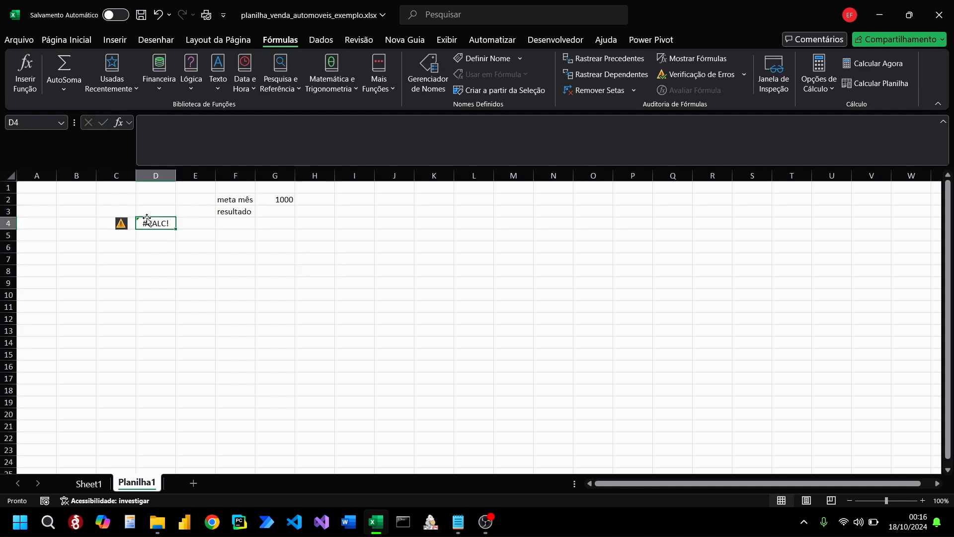
left_click(166, 122)
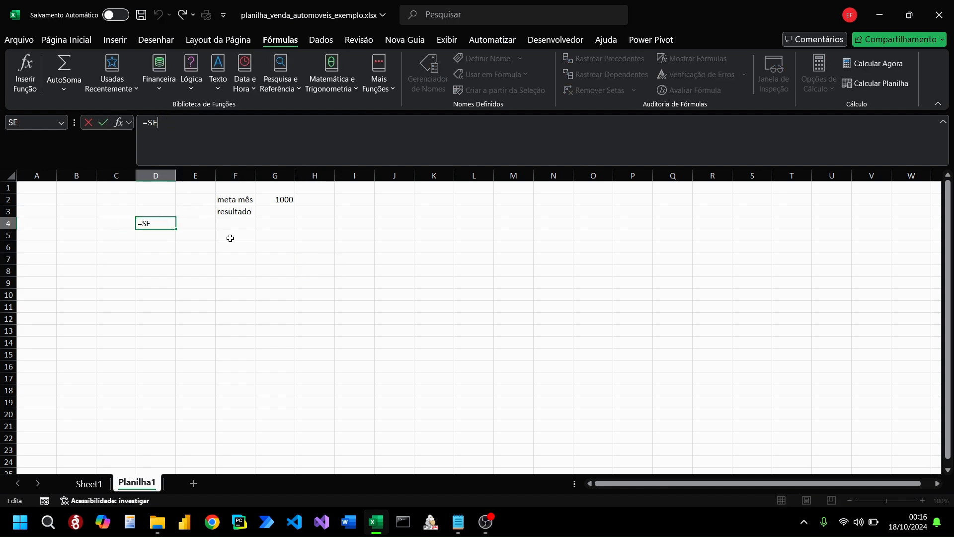
left_click(285, 211)
type("1000")
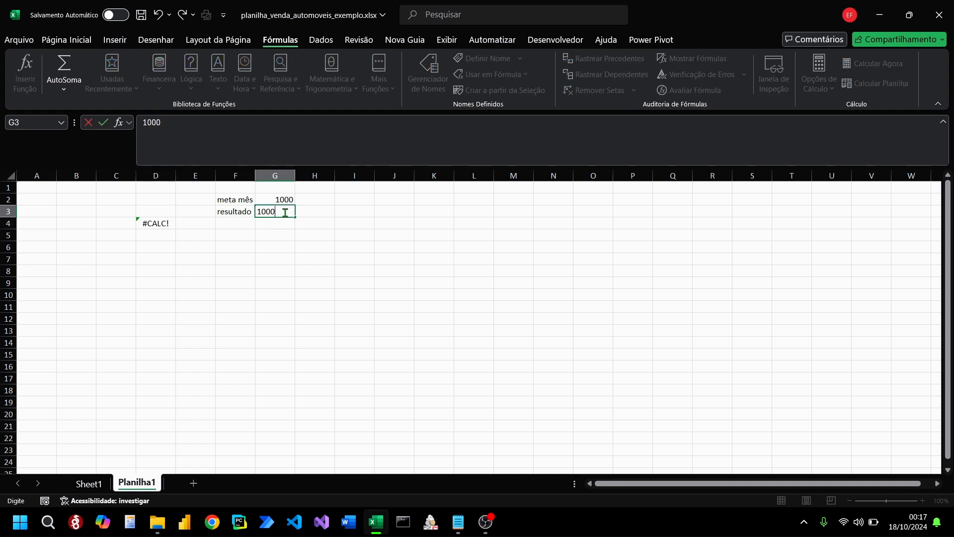
key("Return")
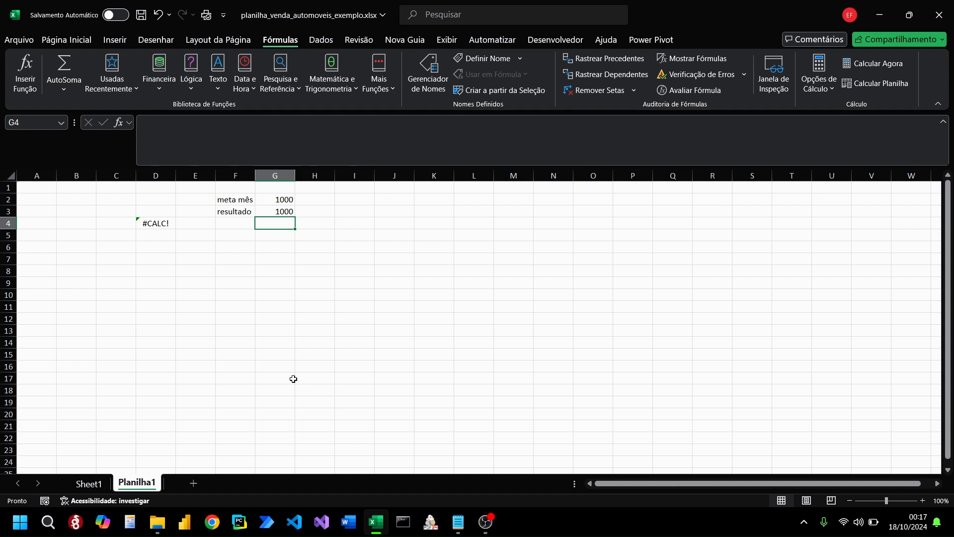
Step: Reopen cell D4's SE formula and build the logical test G2=G3 from the goal and result cells
left_click(277, 210)
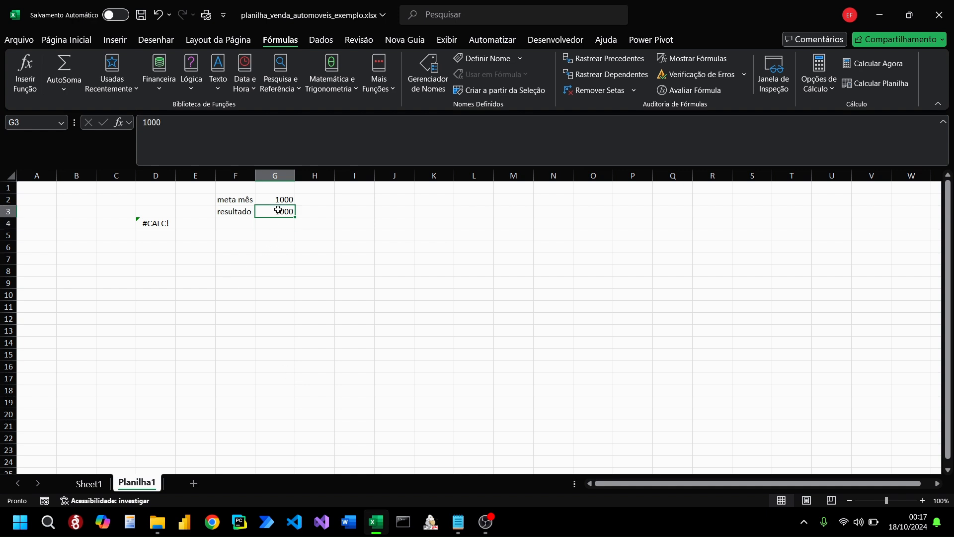
left_click(273, 234)
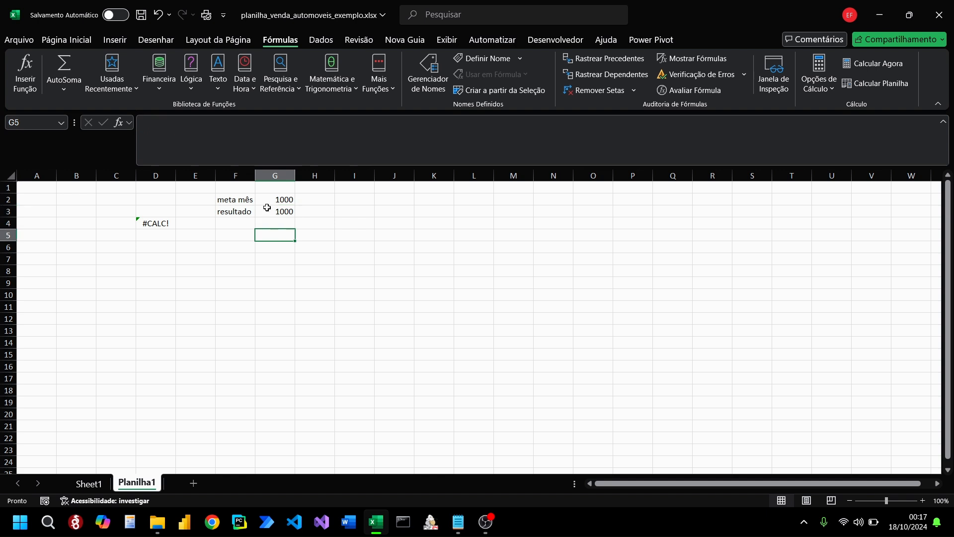
left_click(149, 223)
left_click(177, 125)
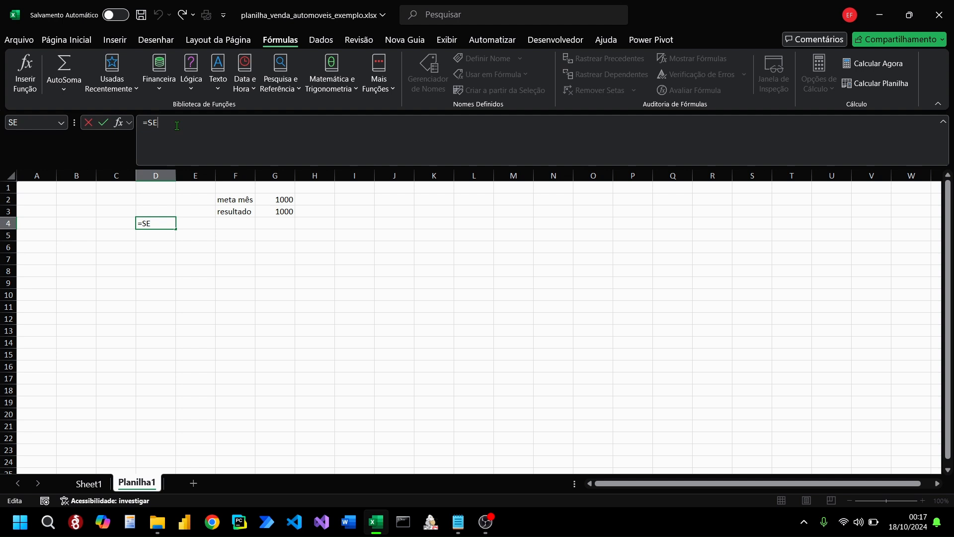
type("(")
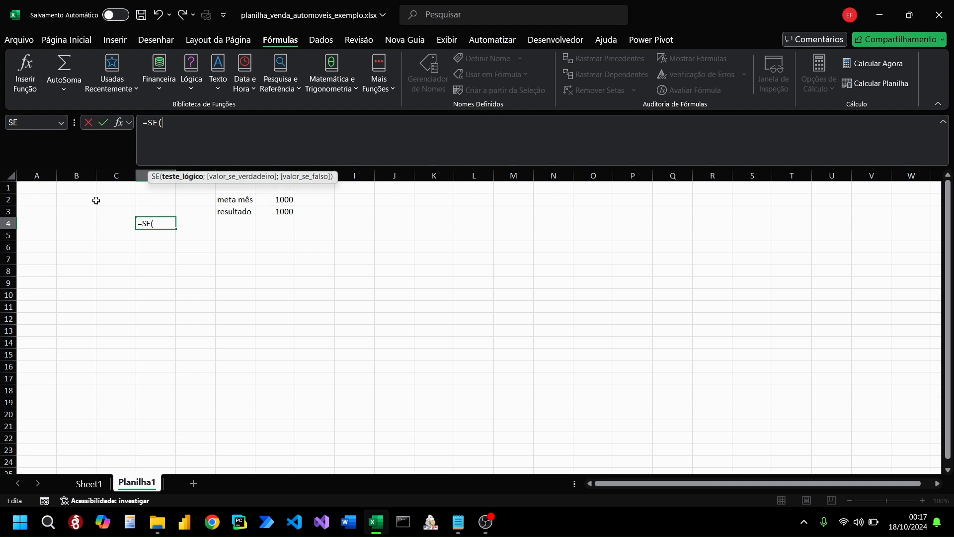
left_click(269, 200)
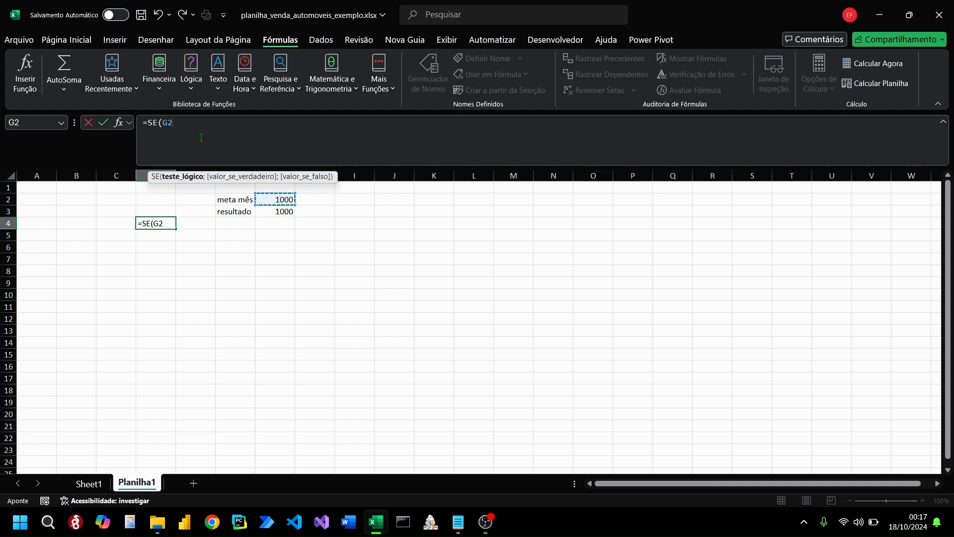
type(";")
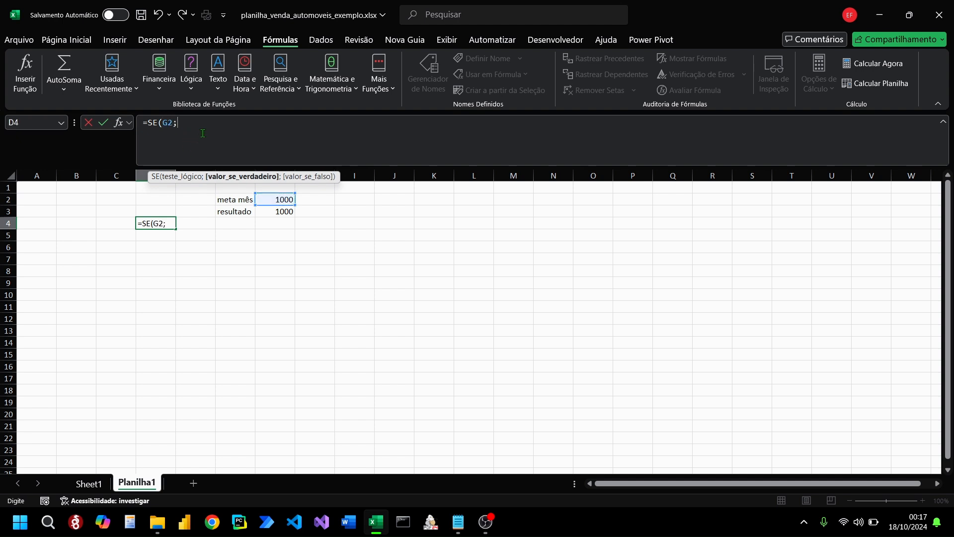
key("BackSpace")
type("=")
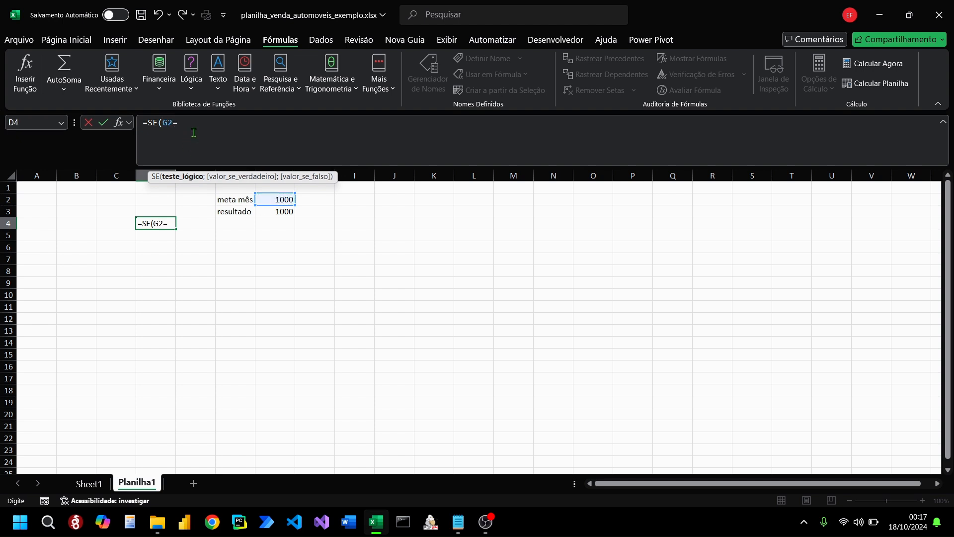
left_click(277, 212)
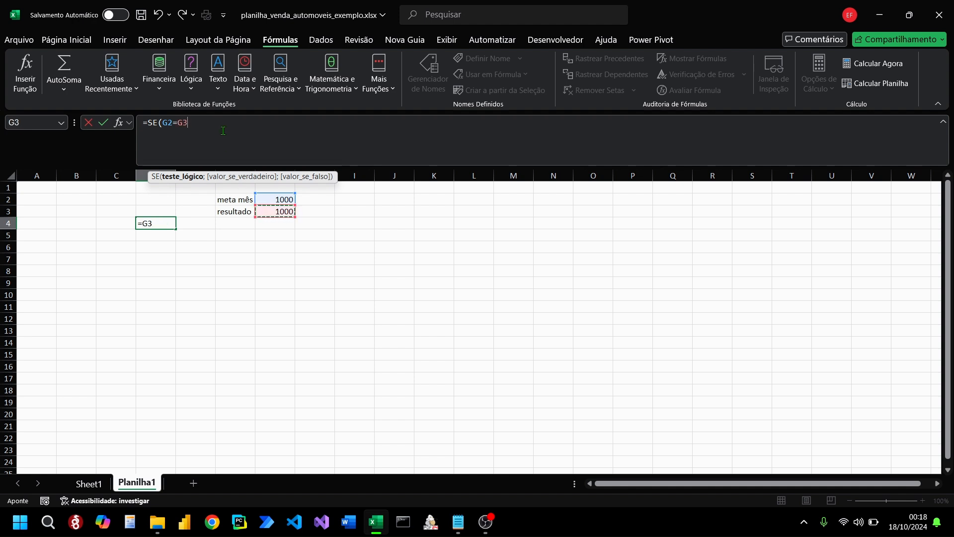
Step: Begin the true value of D4's SE formula with the text "Ta de parabéns"
type(";")
key("Caps_Lock")
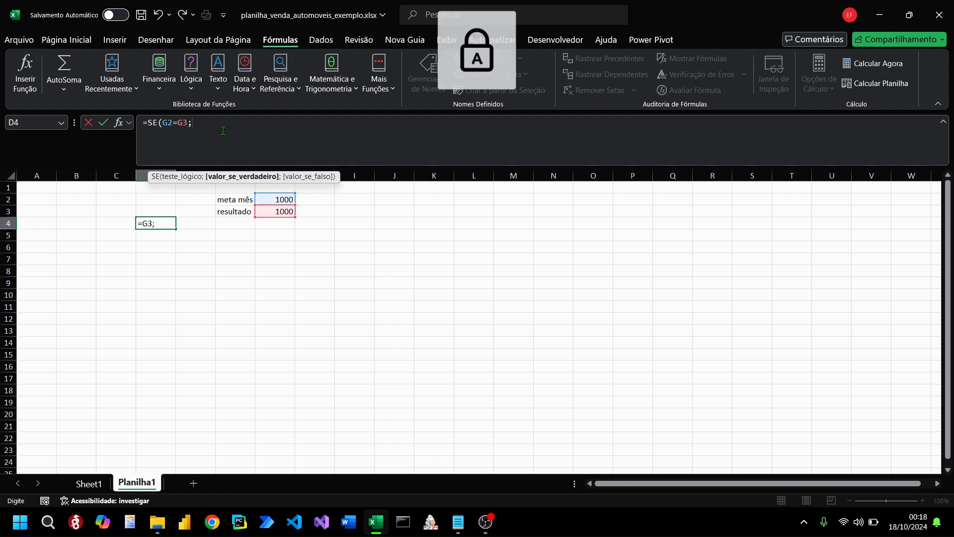
type("\"T")
key("Caps_Lock")
type("a de parbé")
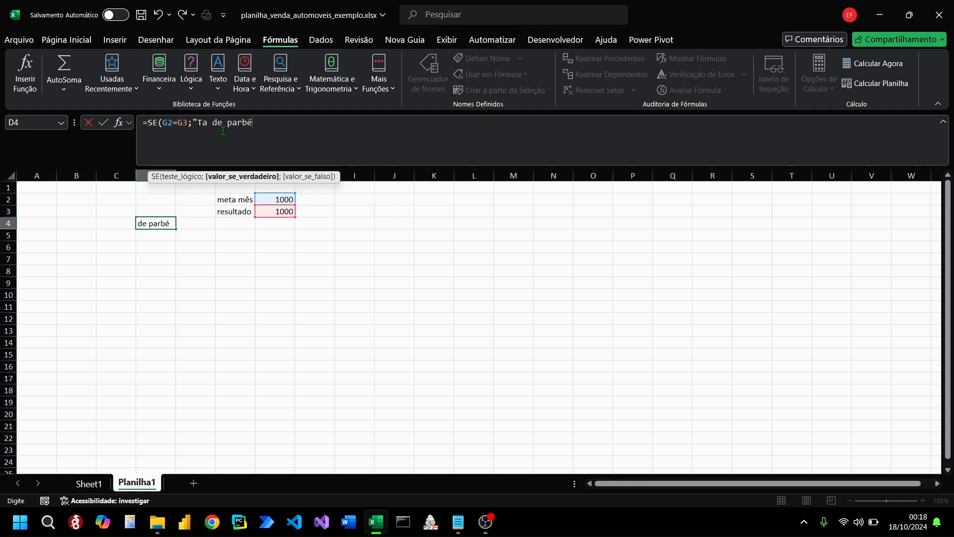
key("BackSpace")
key("BackSpace")
type("abéns")
key("Caps_Lock")
type("C")
key("Caps_Lock")
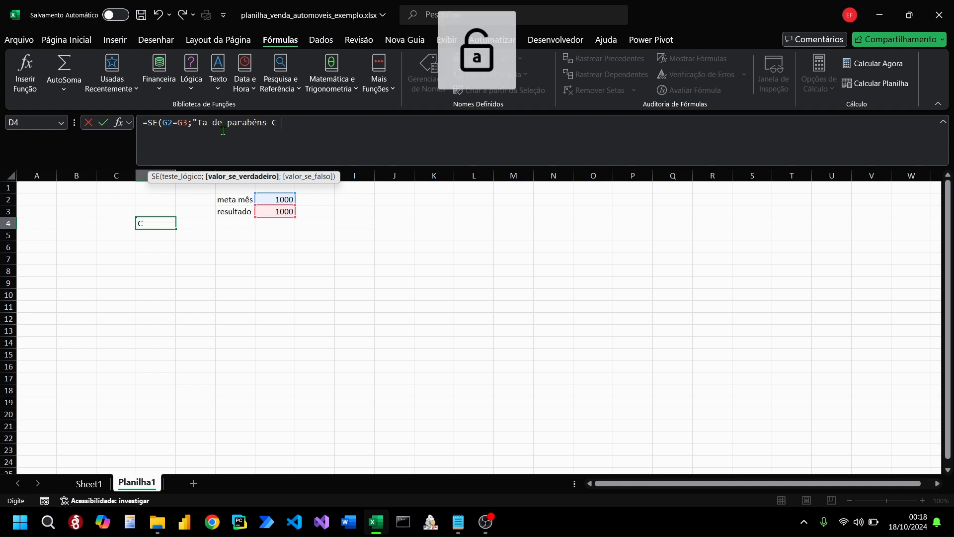
type("on")
key("BackSpace")
key("BackSpace")
key("BackSpace")
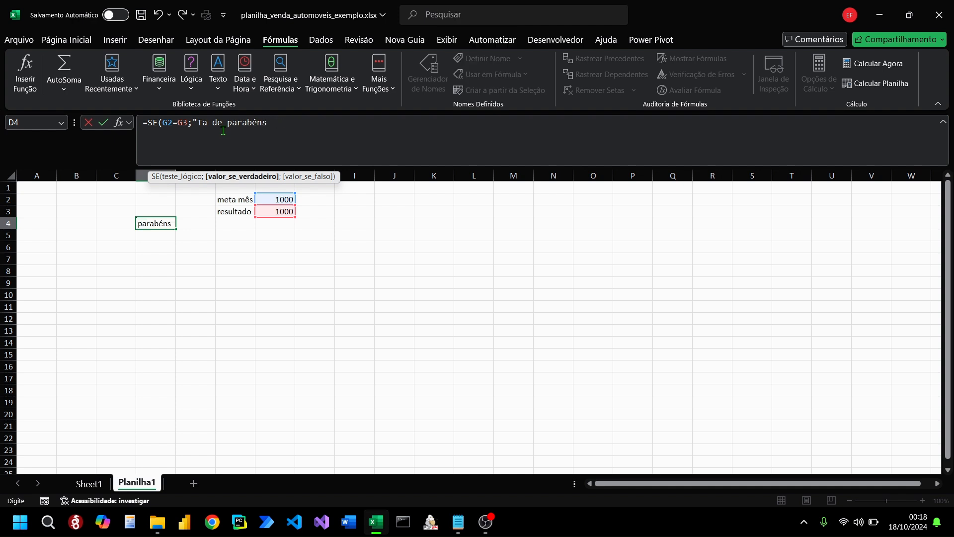
key("Caps_Lock")
type("C")
key("Caps_Lock")
type("on")
key("BackSpace")
key("BackSpace")
key("BackSpace")
key("BackSpace")
key("Caps_Lock")
type("C")
key("Caps_Lock")
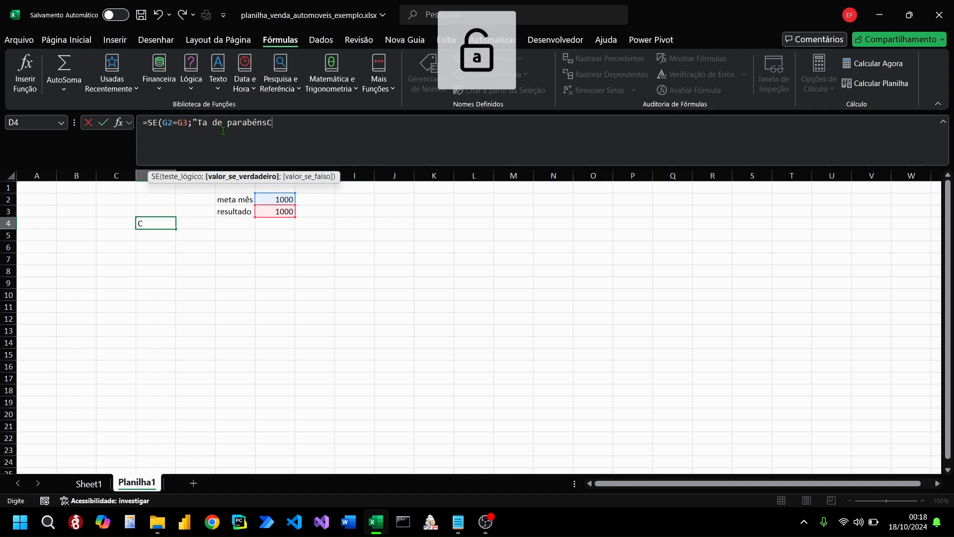
key("BackSpace")
Step: Complete the true value of D4's SE formula by appending "Continue Melhorando" and closing the text argument
key("Caps_Lock")
type("C")
key("Caps_Lock")
type("ontinue")
key("Caps_Lock")
type("M")
key("Caps_Lock")
type("elhorand")
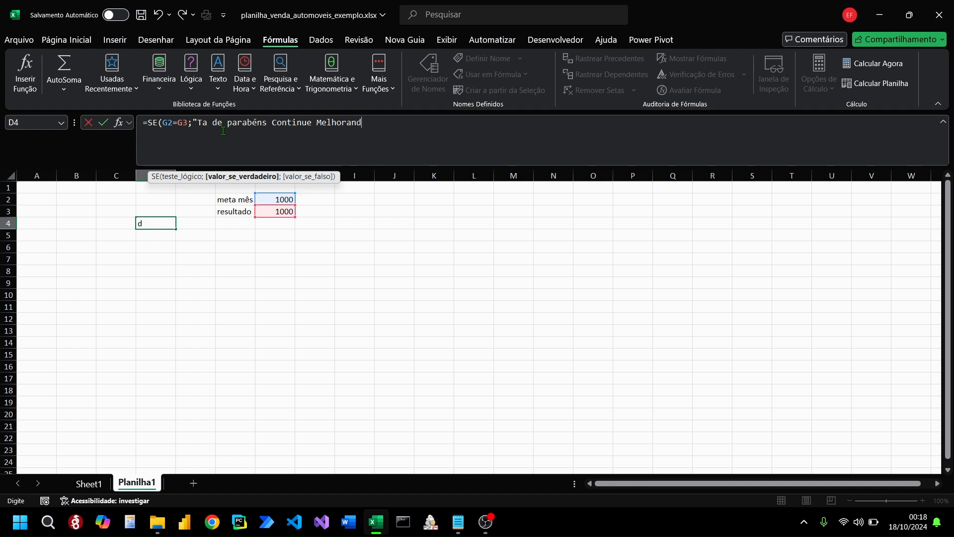
type("o\";")
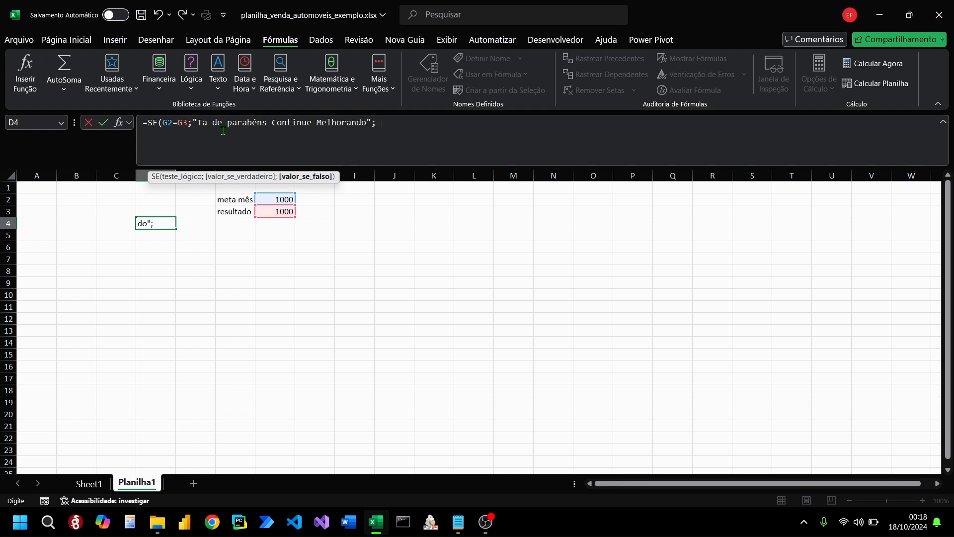
Step: Add "Ta mal meu amigo,bora ver o que ocorreu" as the false value and apply D4's SE formula
type("\"")
key("Caps_Lock")
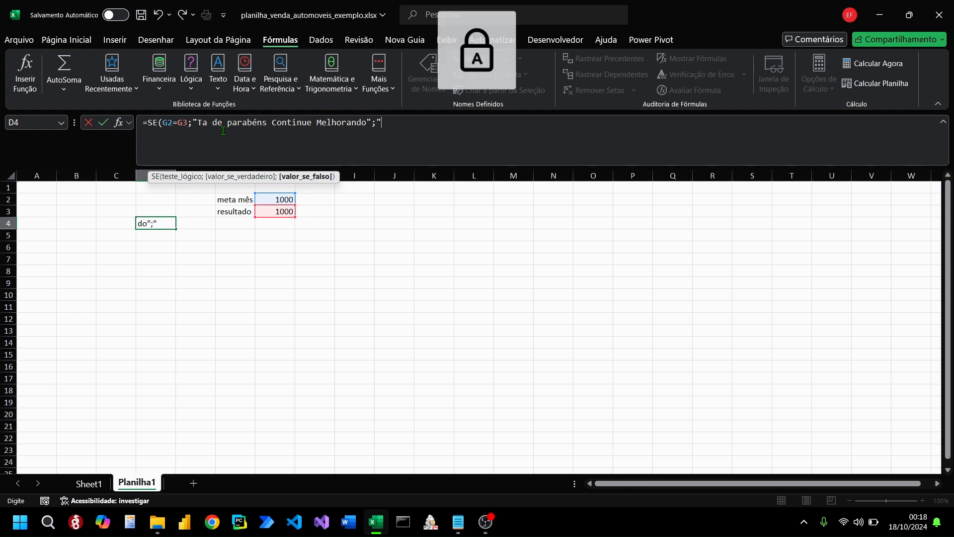
type("T")
key("Caps_Lock")
type("a mal meu amigo")
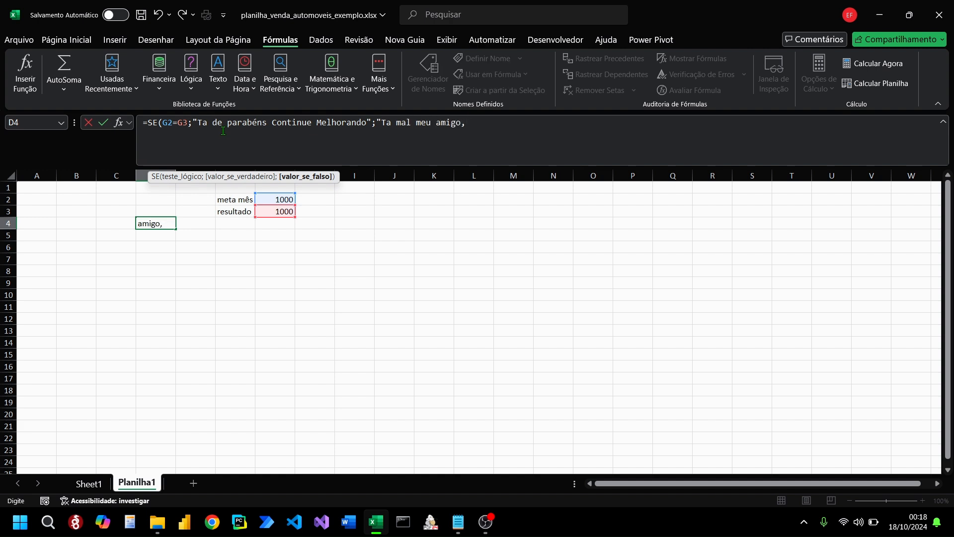
type(",bora ver o qu")
key("BackSpace")
key("BackSpace")
type("ocorrer")
type("\")")
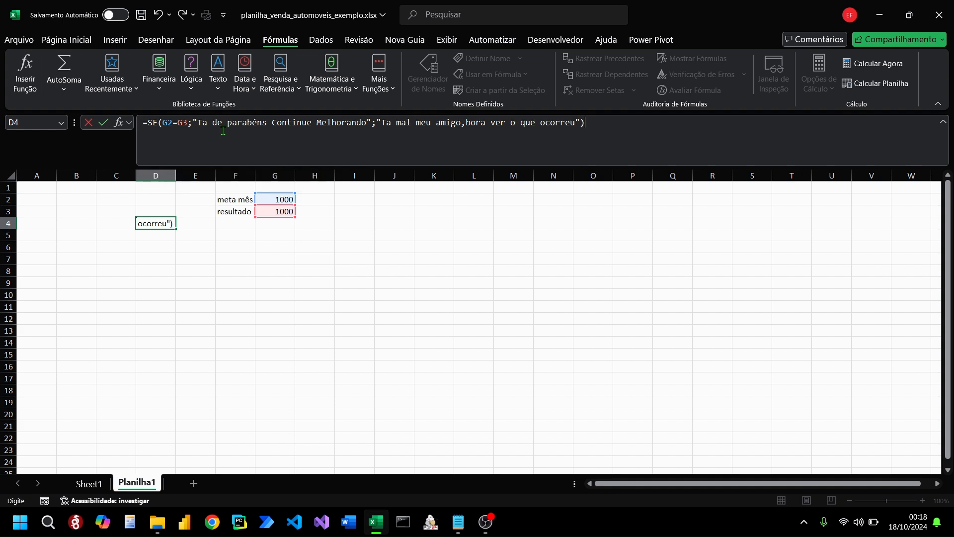
key("Return")
Step: Move the SE formula from cell D4 to cell D6
left_click_drag(256, 296, 228, 282)
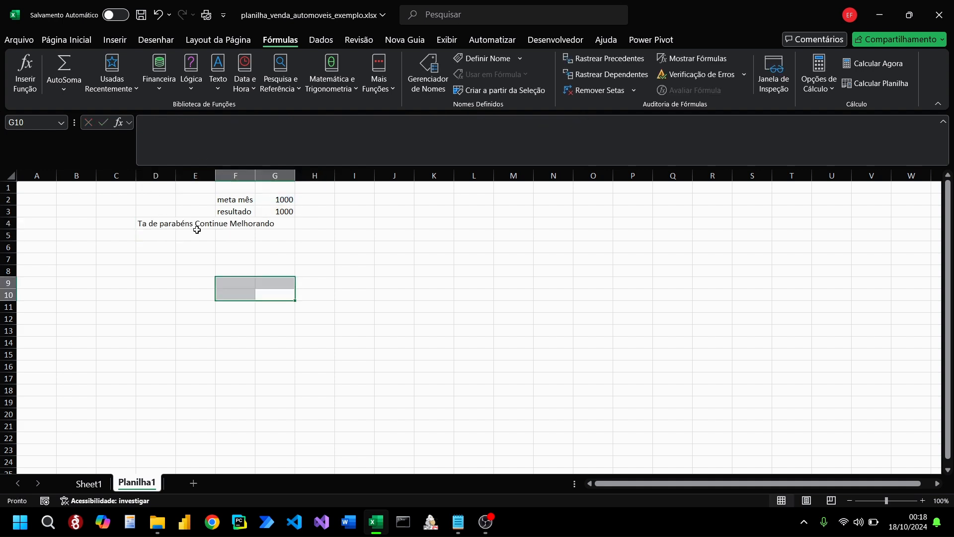
left_click(165, 219)
left_click_drag(166, 219, 168, 247)
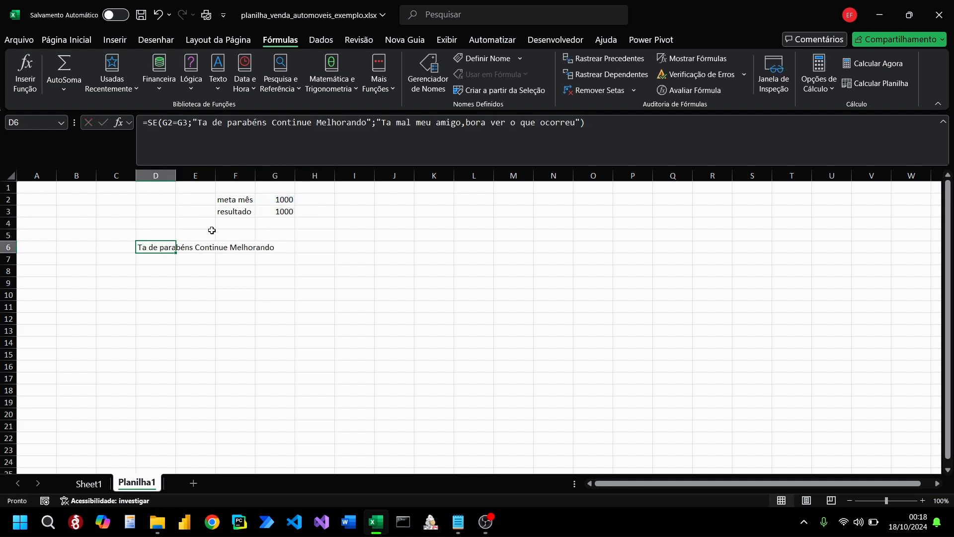
Step: Set the result value in G3 to 999 to test the SE formula's false case
left_click(209, 234)
left_click(282, 202)
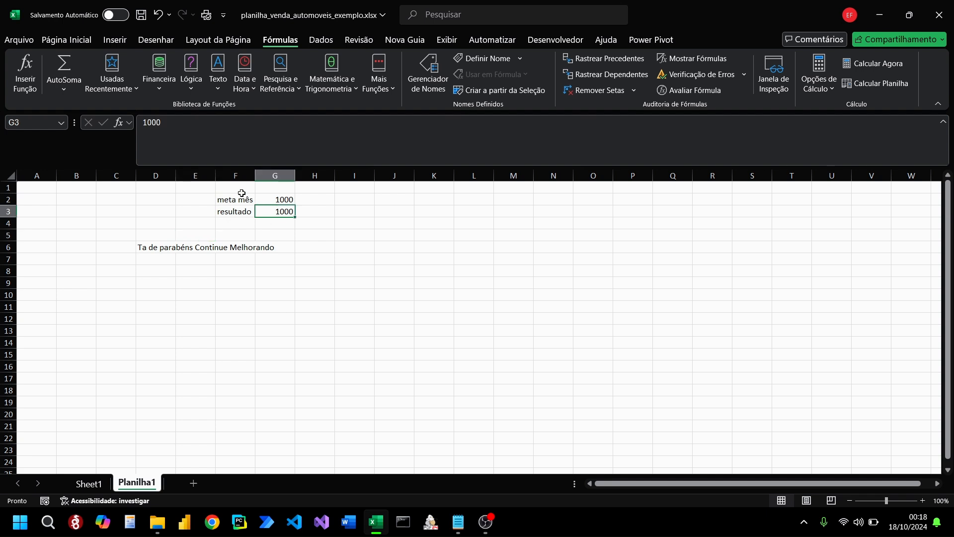
double_click(274, 212)
left_click_drag(275, 213, 299, 220)
type("99")
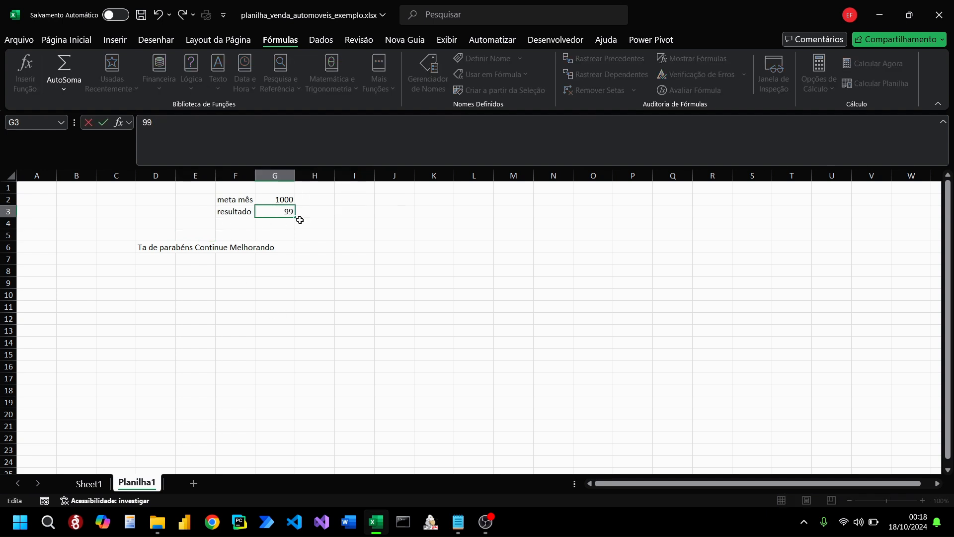
type("9")
key("Return")
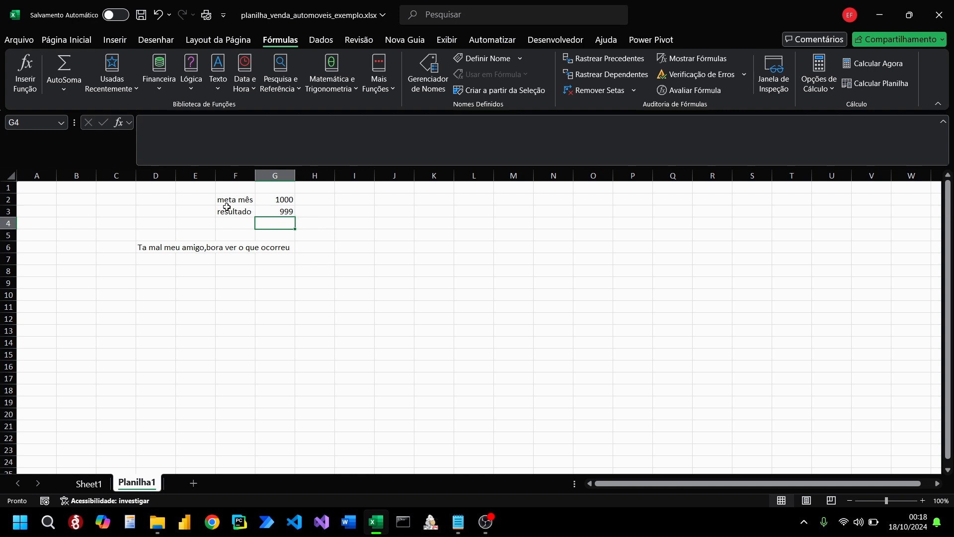
Step: Replace the true value in D6's SE formula with the text "Planejamento A"
left_click(168, 248)
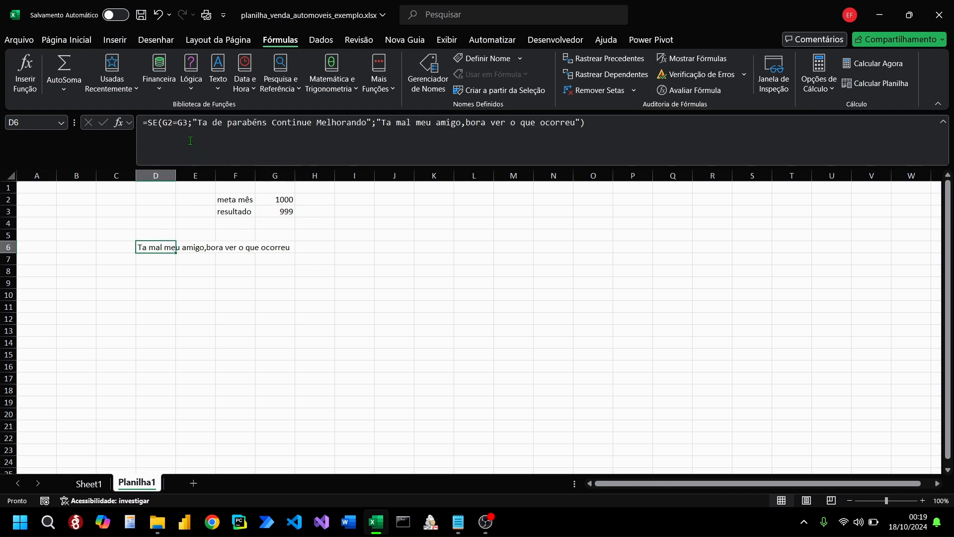
left_click_drag(193, 125, 370, 116)
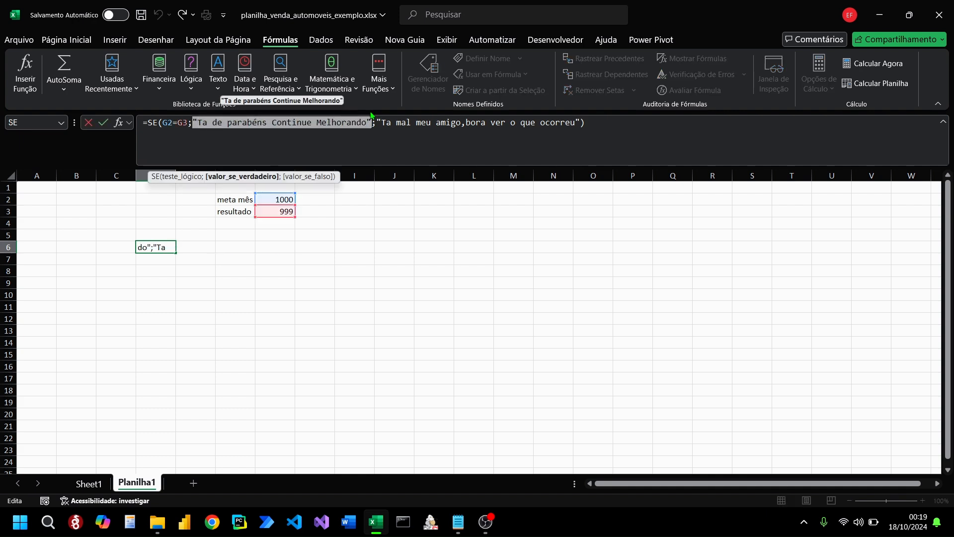
key("Caps_Lock")
type("\"")
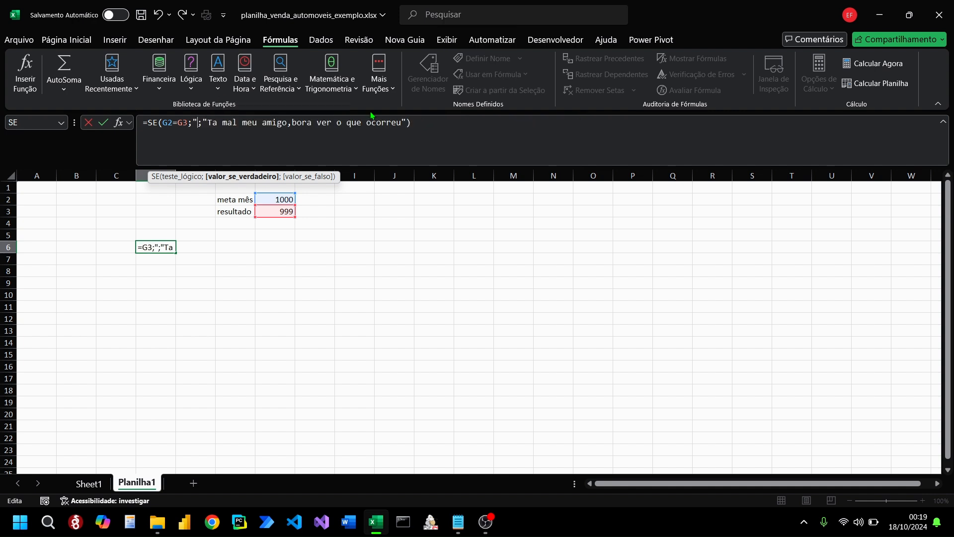
type("P")
key("Caps_Lock")
type("ç")
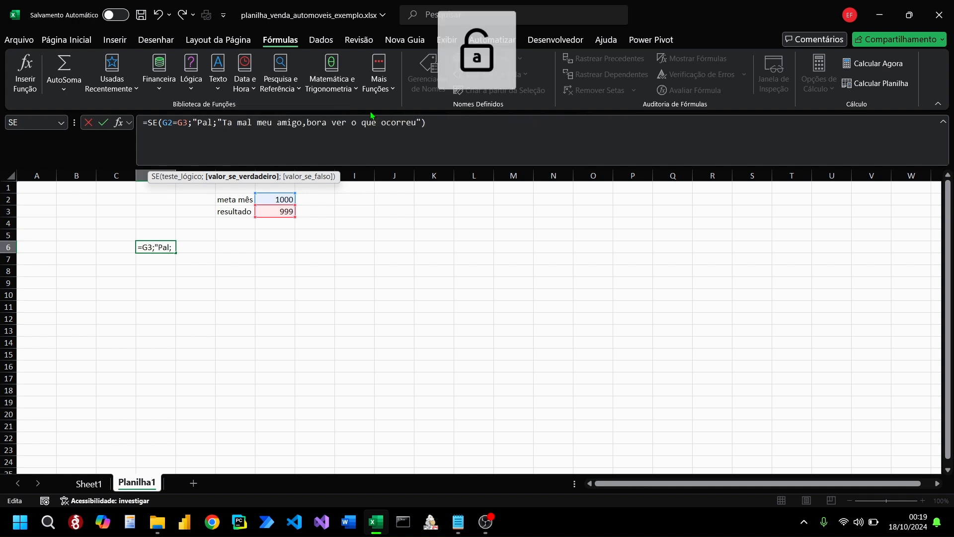
key("BackSpace")
type("lanejame")
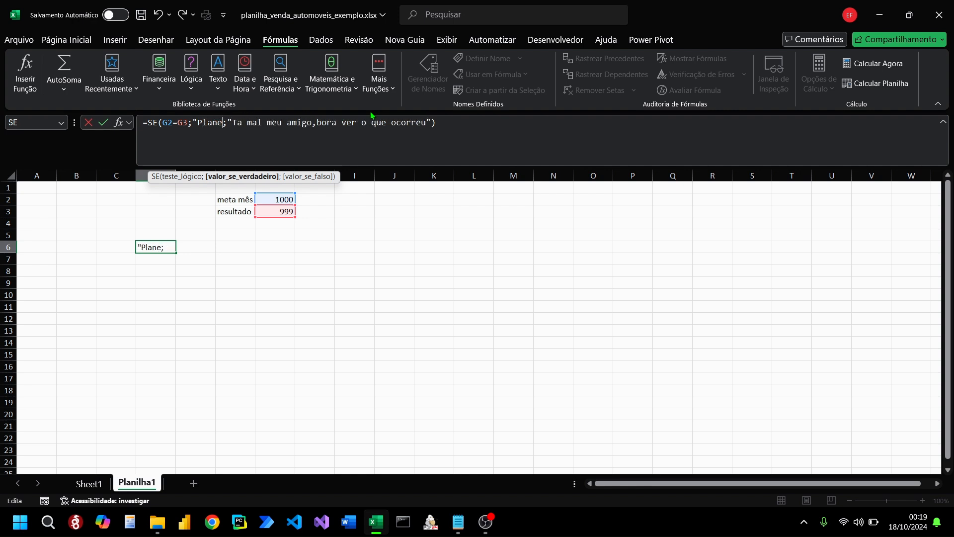
type("nto ")
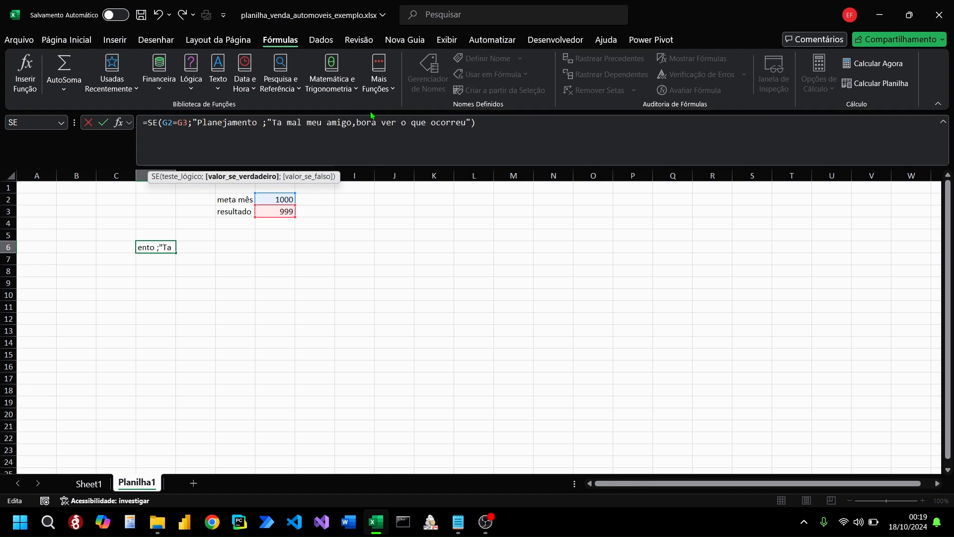
type("1\"")
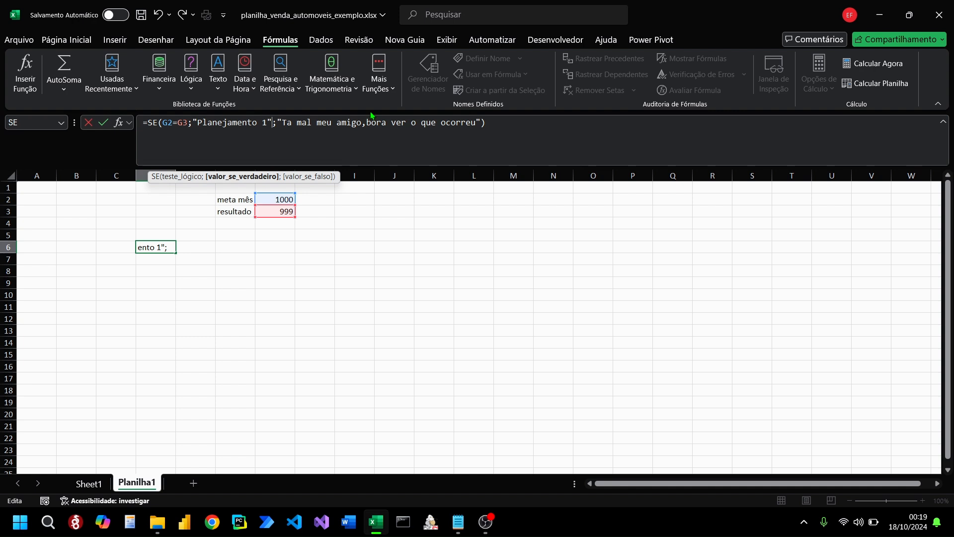
key("Left")
key("Caps_Lock")
key("BackSpace")
type("A")
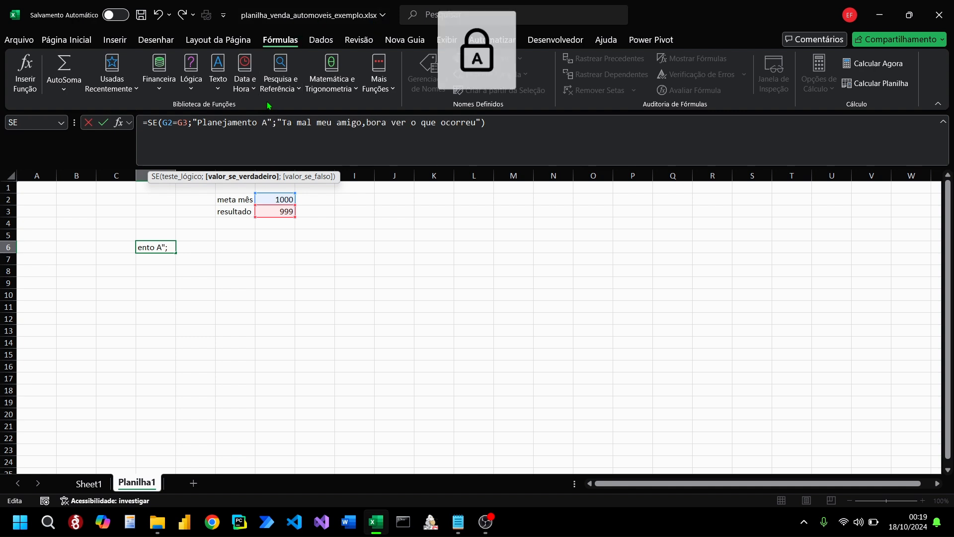
key("Caps_Lock")
Step: Replace the false value in D6's SE formula with "Planejamento B" and apply the formula
left_click_drag(281, 122, 481, 122)
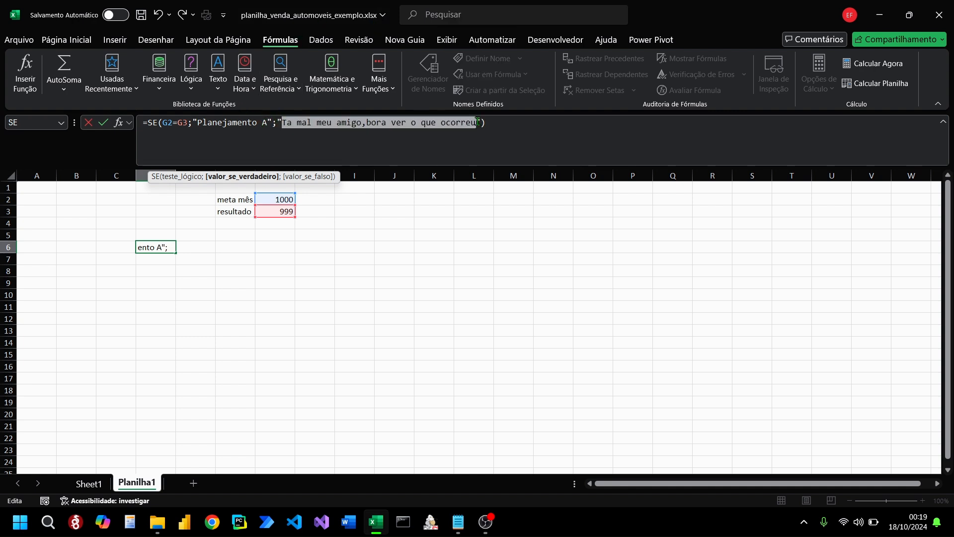
key("Caps_Lock")
type("P")
key("Caps_Lock")
type("lanejamento")
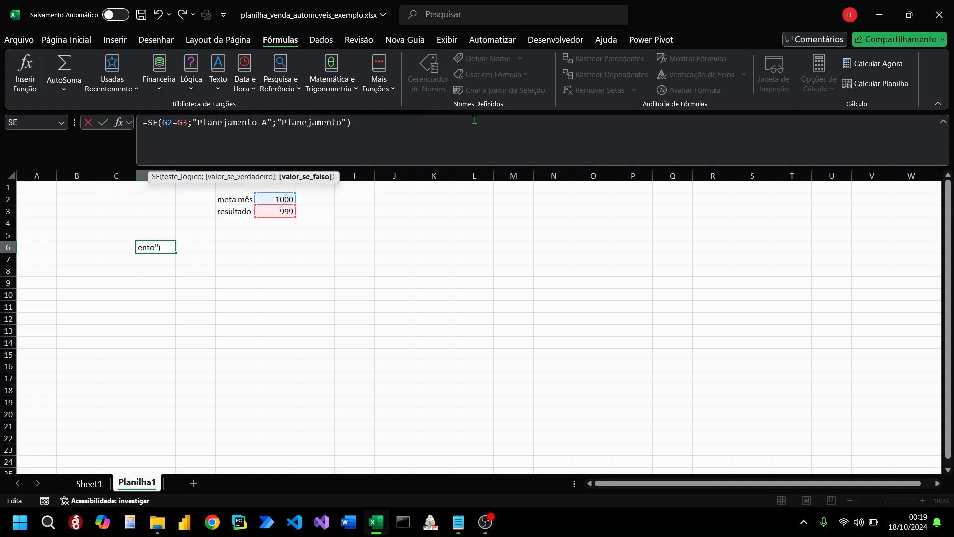
key("Caps_Lock")
type("B")
key("Caps_Lock")
key("Return")
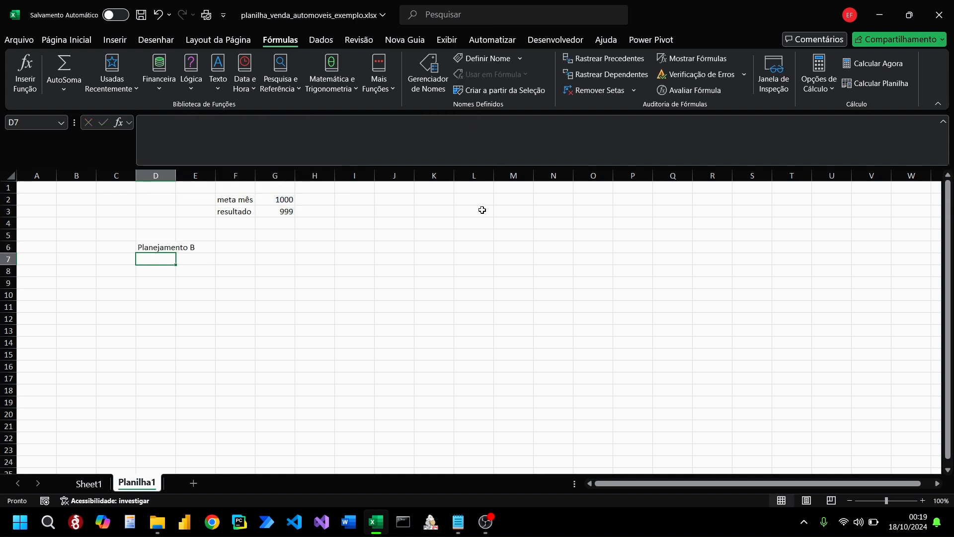
Step: Set the result value in G3 to 1000 to test the formula's true case
left_click(385, 266)
left_click(290, 201)
left_click(154, 256)
left_click(160, 245)
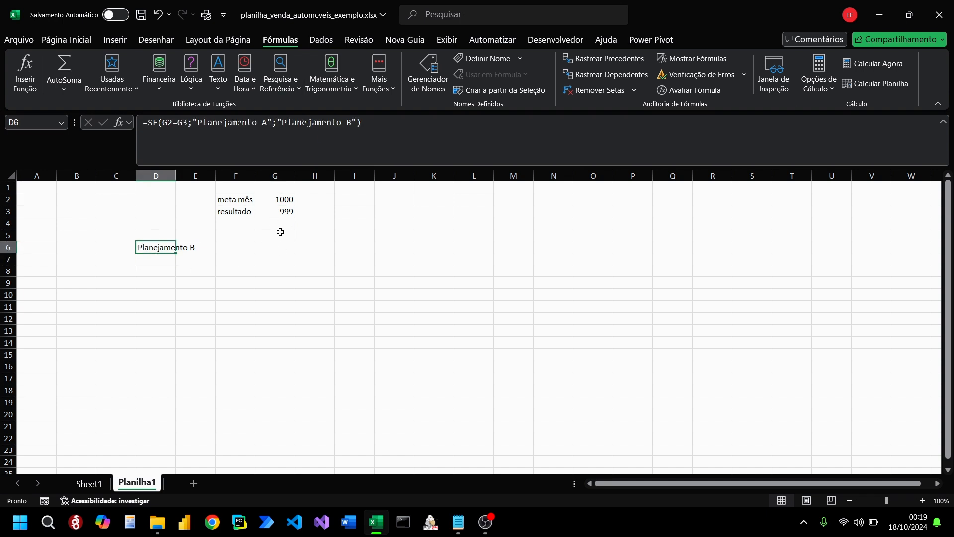
left_click(283, 215)
type("1000")
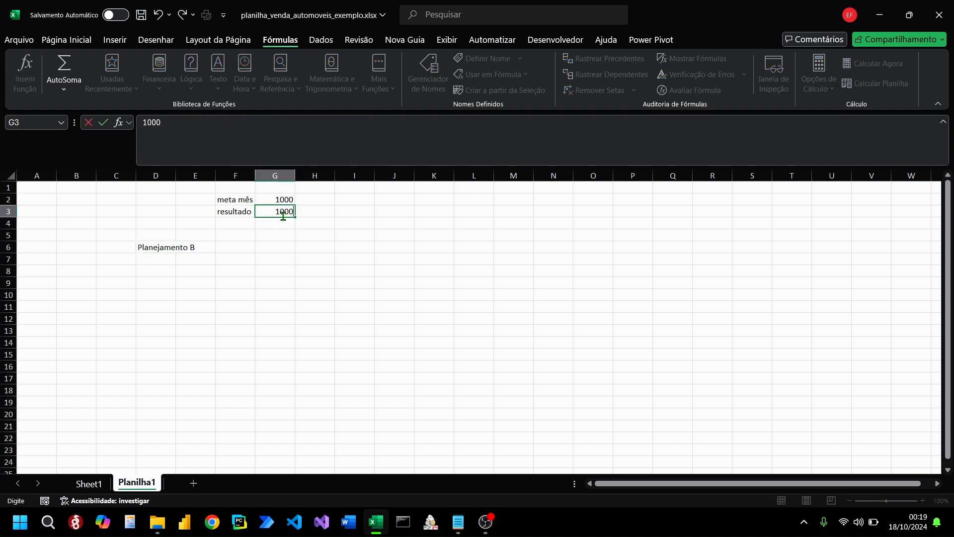
key("Return")
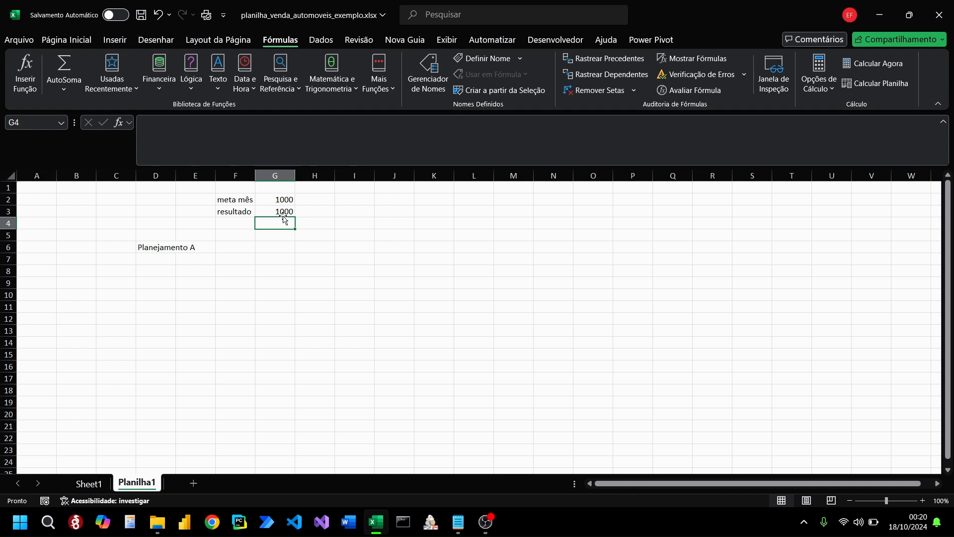
Step: Set the result in G3 back to 999 to test the "Planejamento B" case
left_click(280, 212)
type("999")
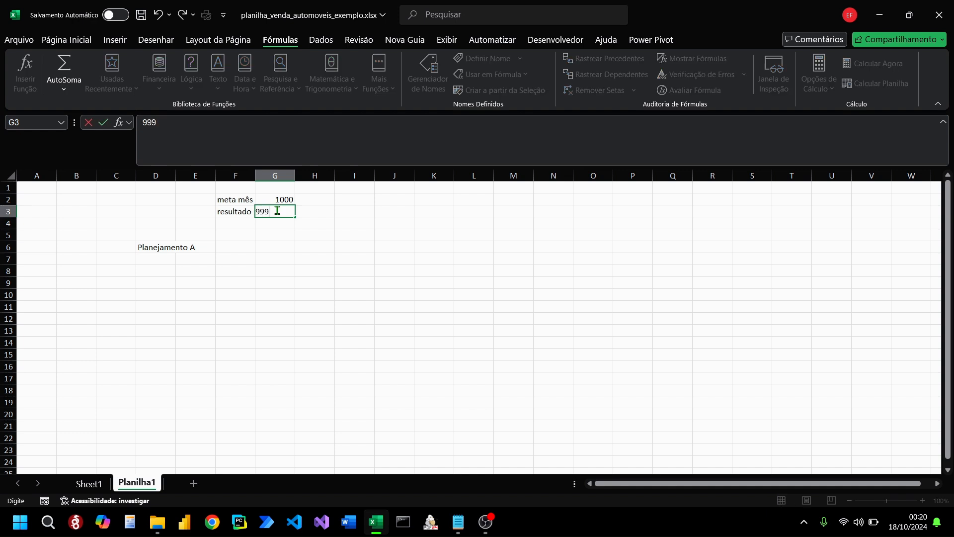
key("Return")
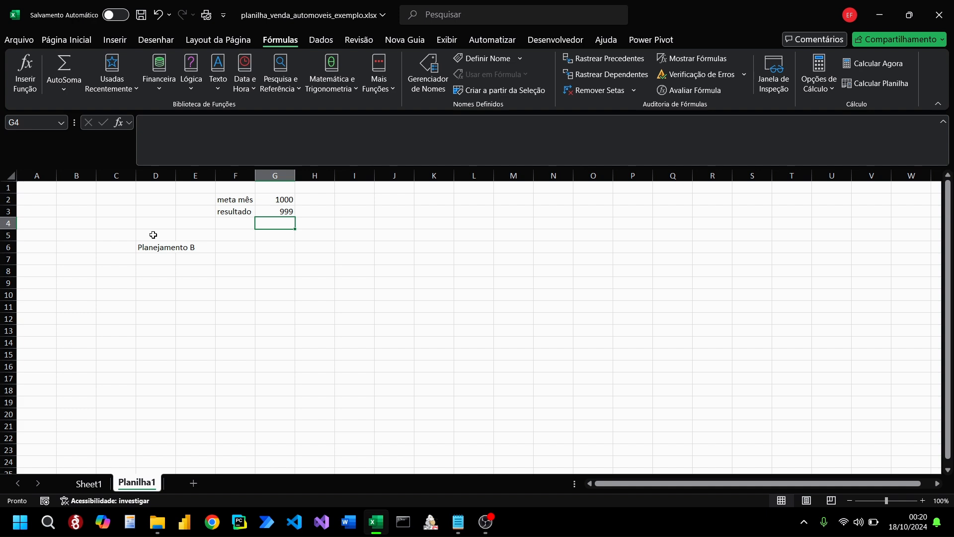
left_click(246, 250)
left_click(275, 224)
left_click(154, 249)
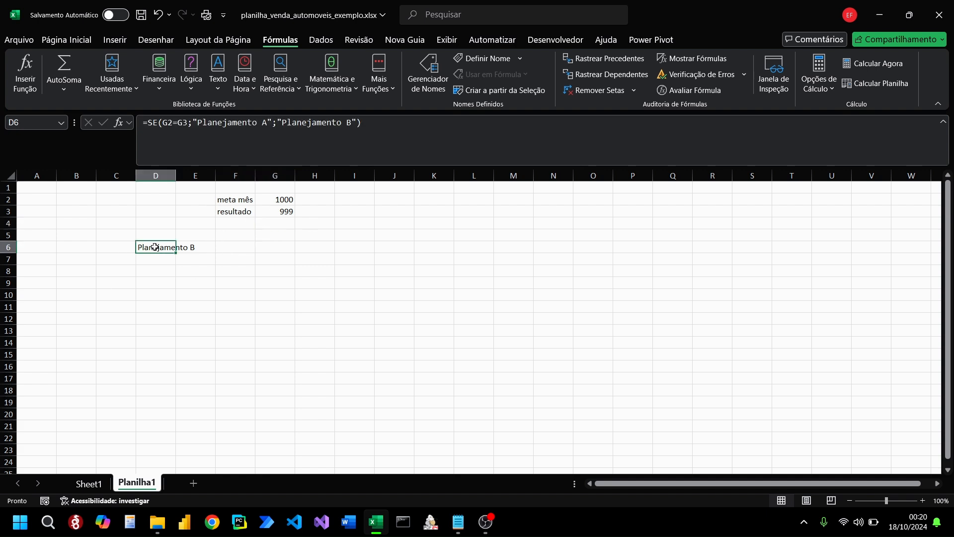
left_click(362, 131)
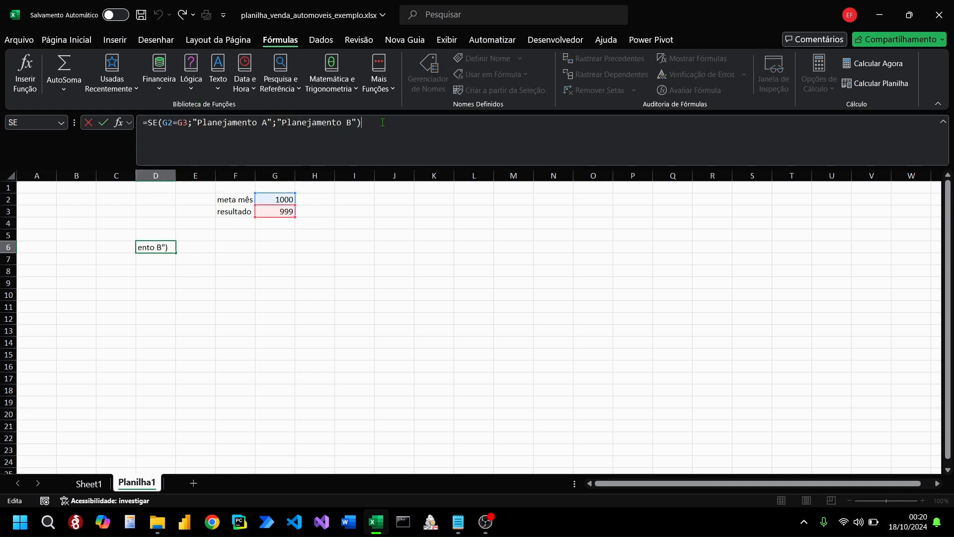
left_click_drag(382, 123, 162, 122)
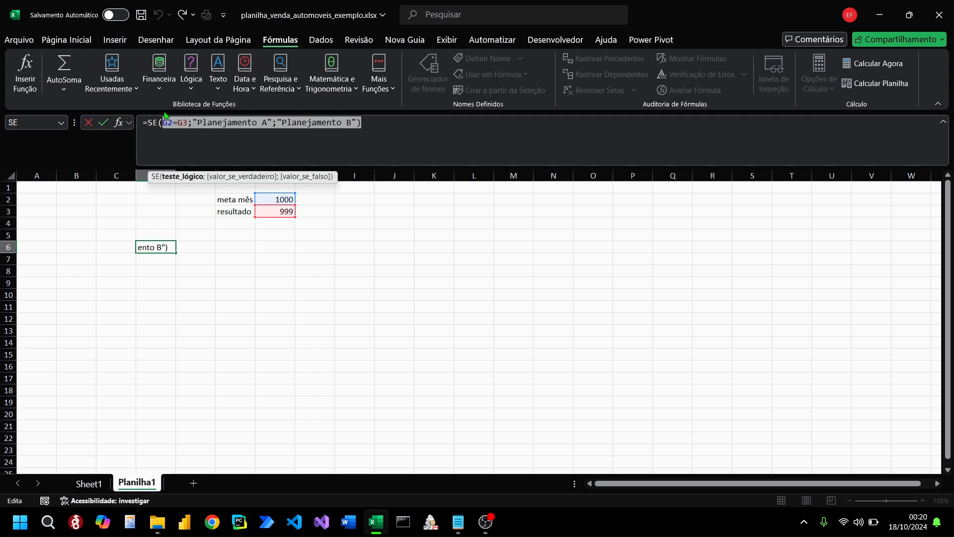
key("BackSpace")
key("BackSpace")
key("BackSpace")
key("BackSpace")
key("ctrl+z")
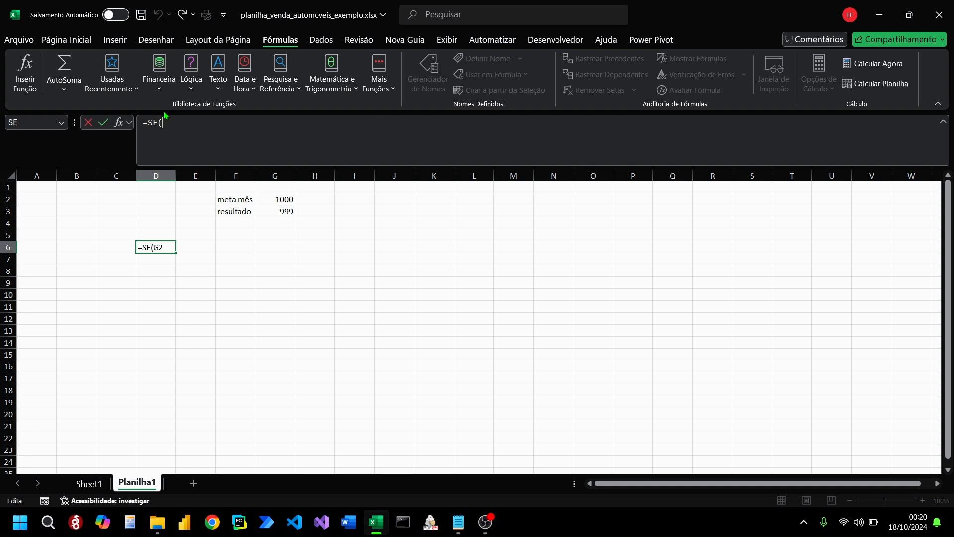
key("Return")
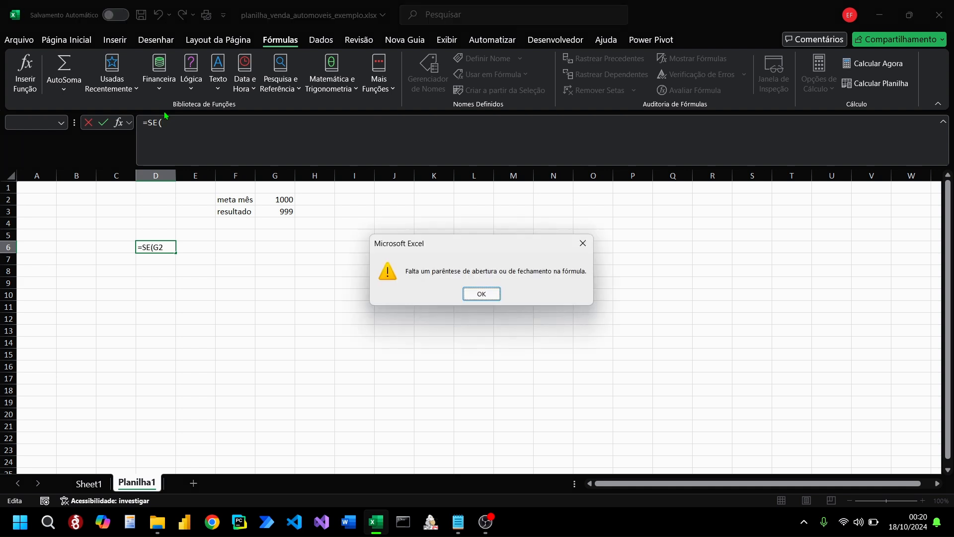
left_click(482, 290)
key("Escape")
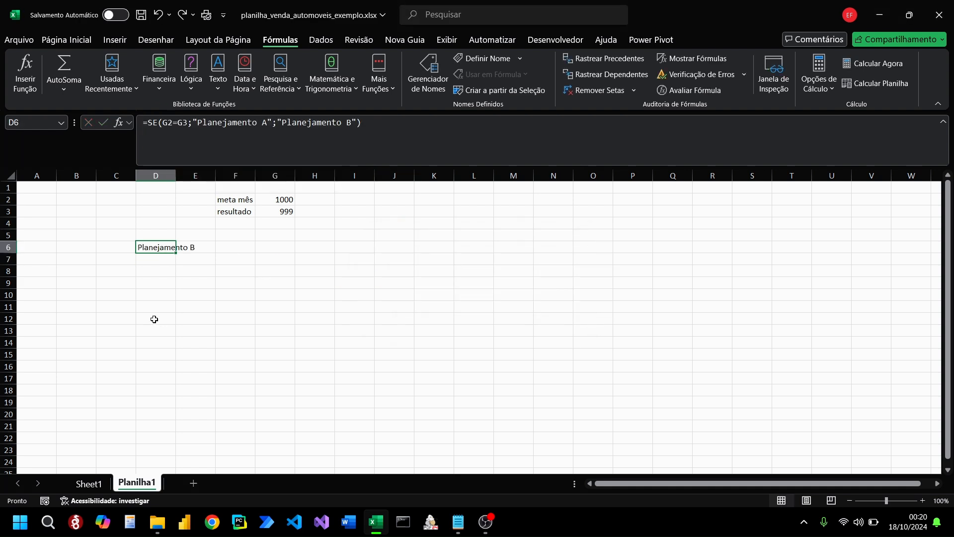
Step: Enter 1000 as the result value in G3 so that it equals the monthly goal
left_click(154, 307)
left_click(270, 221)
left_click(270, 211)
type("10")
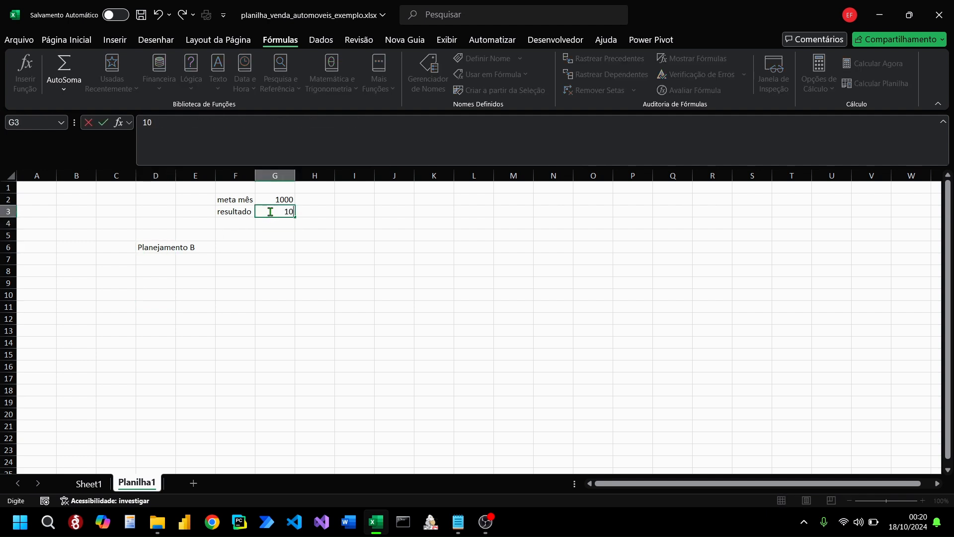
type("00")
Step: Enter the label "Função SE" in cell D5, above the formula
left_click(146, 235)
key("Caps_Lock")
type("F")
key("Caps_Lock")
type("un")
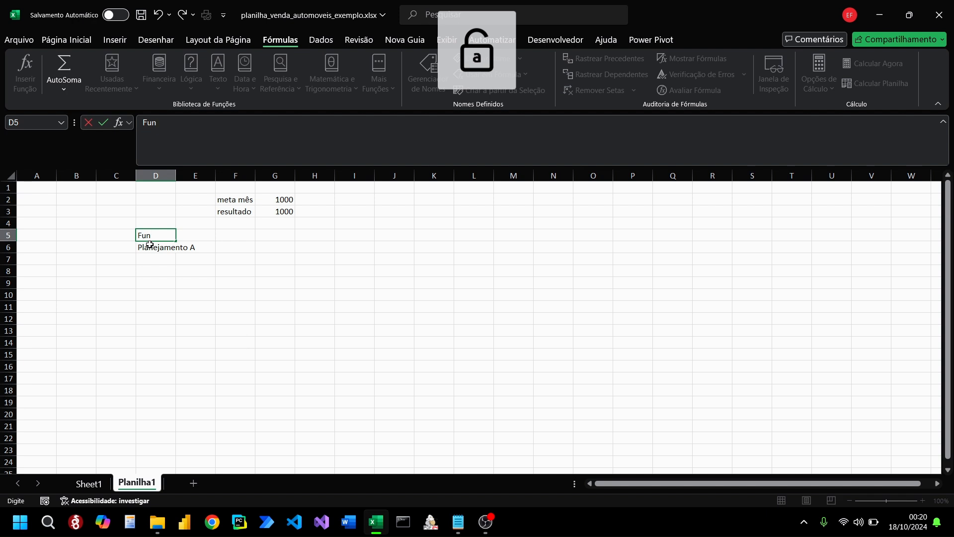
type("ção")
key("Caps_Lock")
type("SWE")
key("BackSpace")
key("BackSpace")
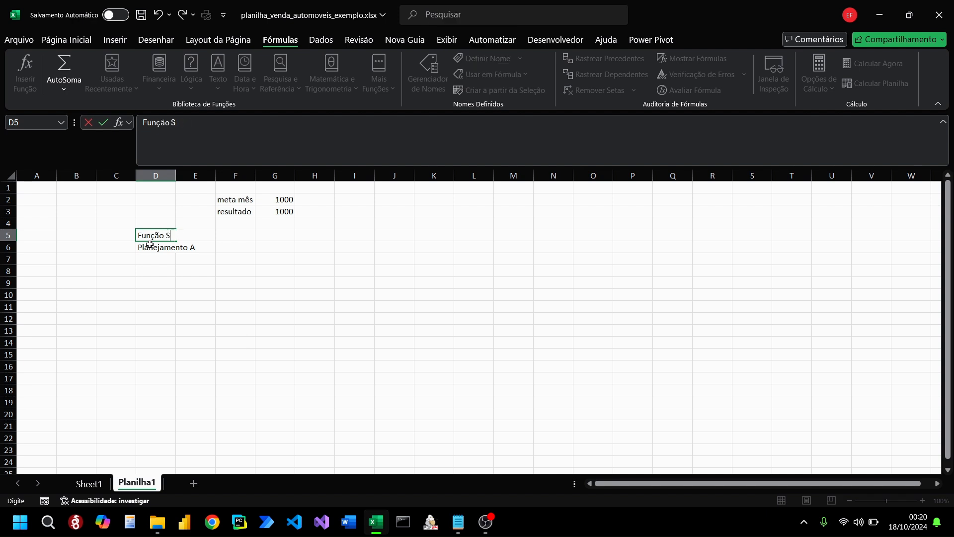
type("E")
key("Return")
Step: Turn D6's SE formula into displayed text by adding a leading apostrophe
left_click(148, 120)
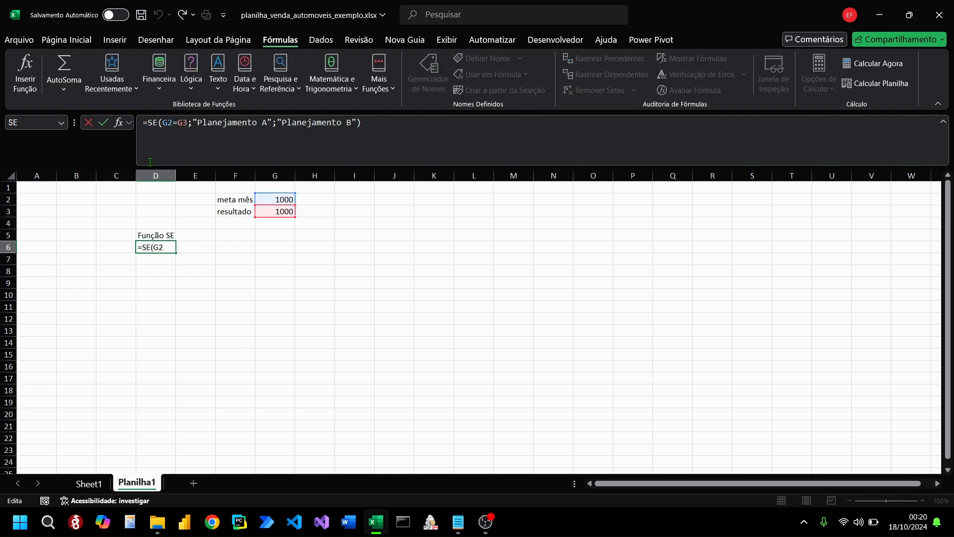
key("Return")
left_click(194, 295)
Step: Move the "meta mês" and "resultado" labels with their values from F2:G3 to D2:E3
key("Caps_Lock")
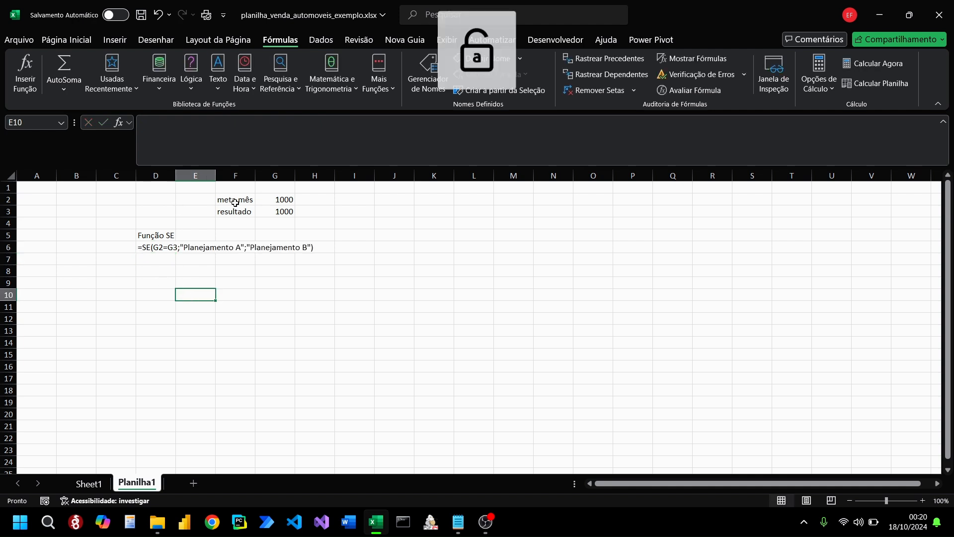
left_click_drag(235, 203, 275, 212)
key("ctrl+x")
left_click(160, 199)
key("ctrl+v")
left_click(236, 295)
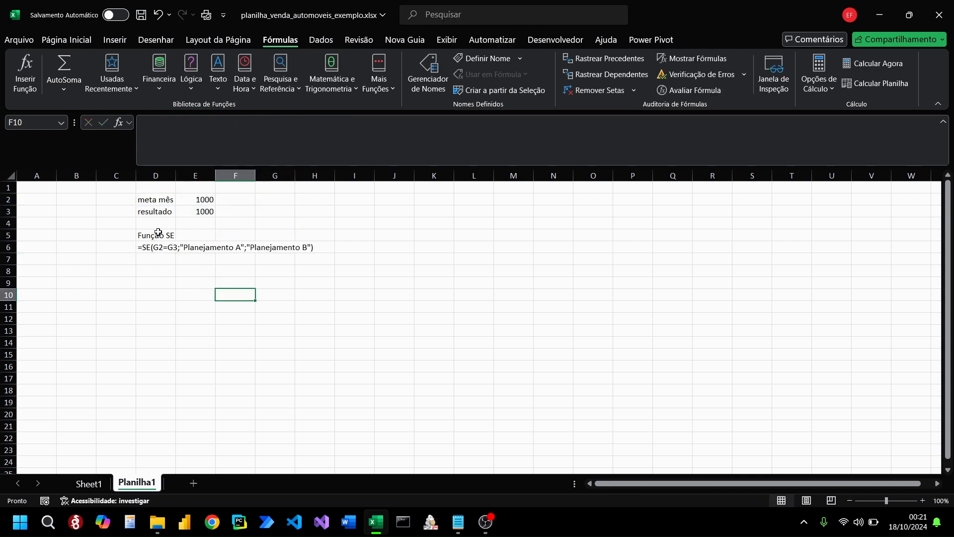
left_click_drag(161, 199, 237, 235)
left_click(235, 294)
left_click(169, 275)
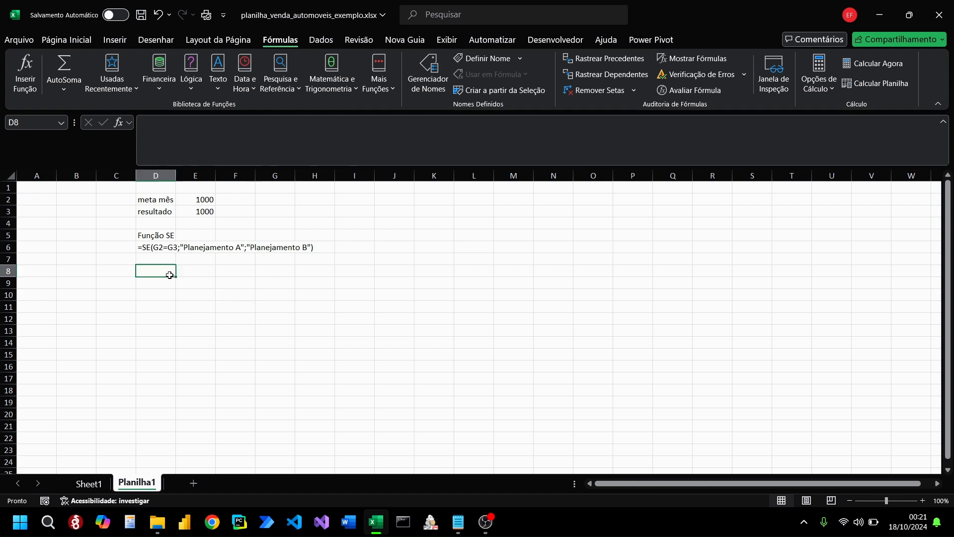
left_click(142, 306)
left_click_drag(145, 290, 145, 287)
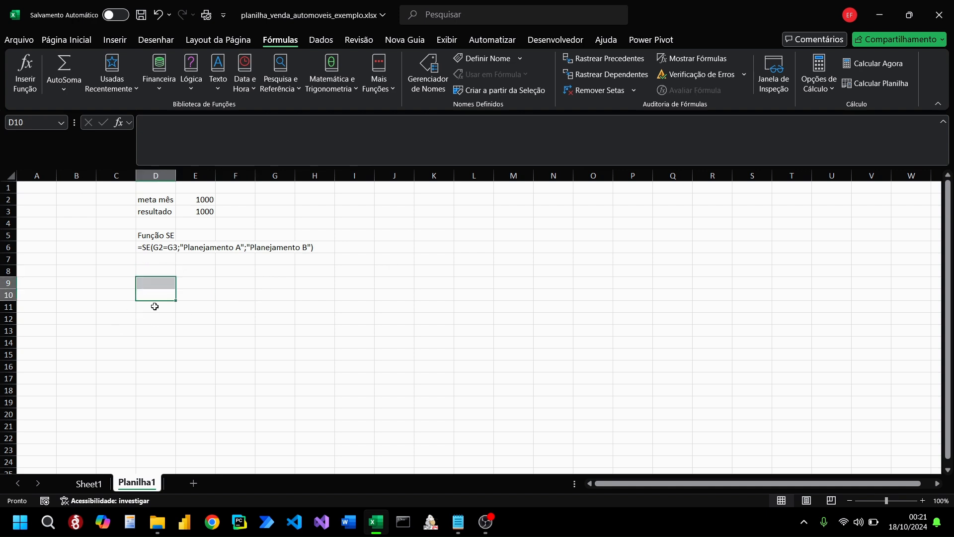
left_click(154, 306)
left_click(144, 248)
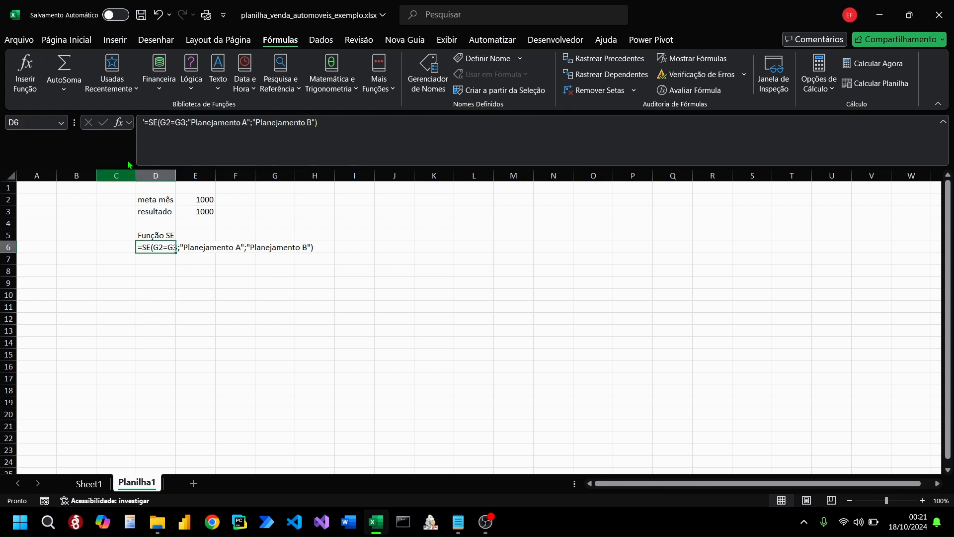
left_click(165, 278)
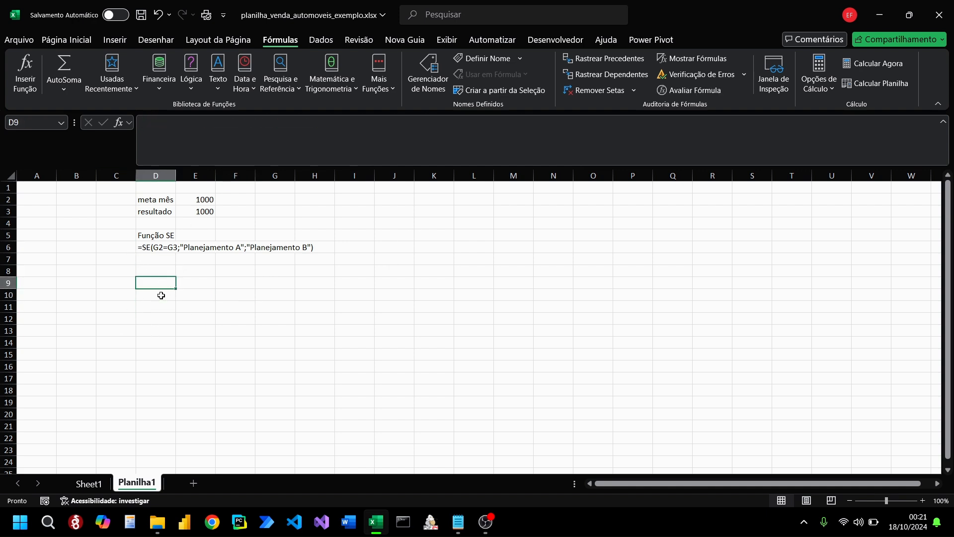
left_click(169, 245)
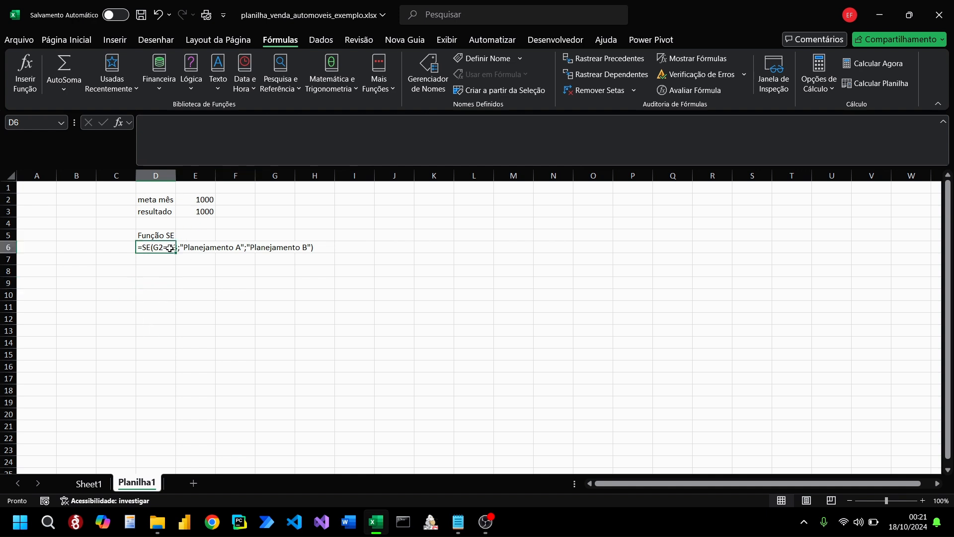
left_click(209, 199)
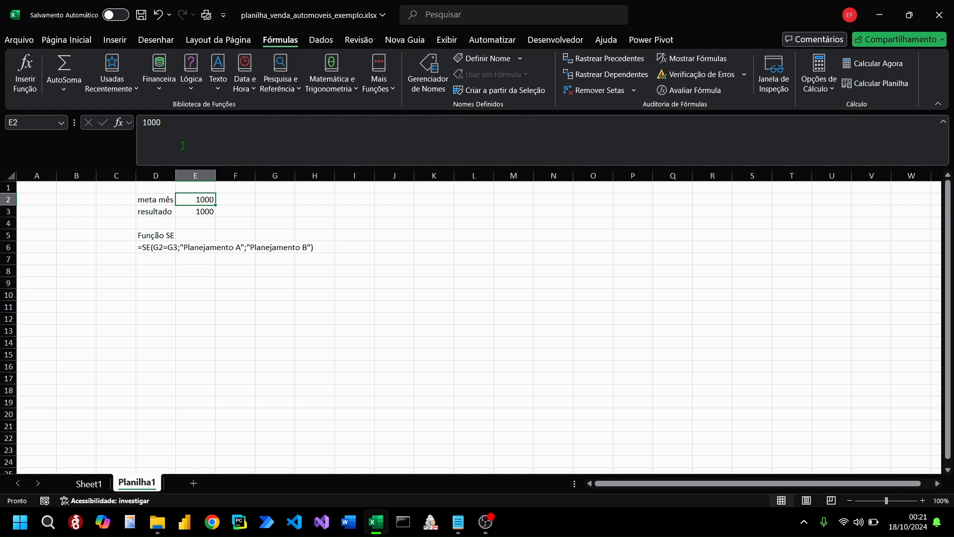
double_click(212, 211)
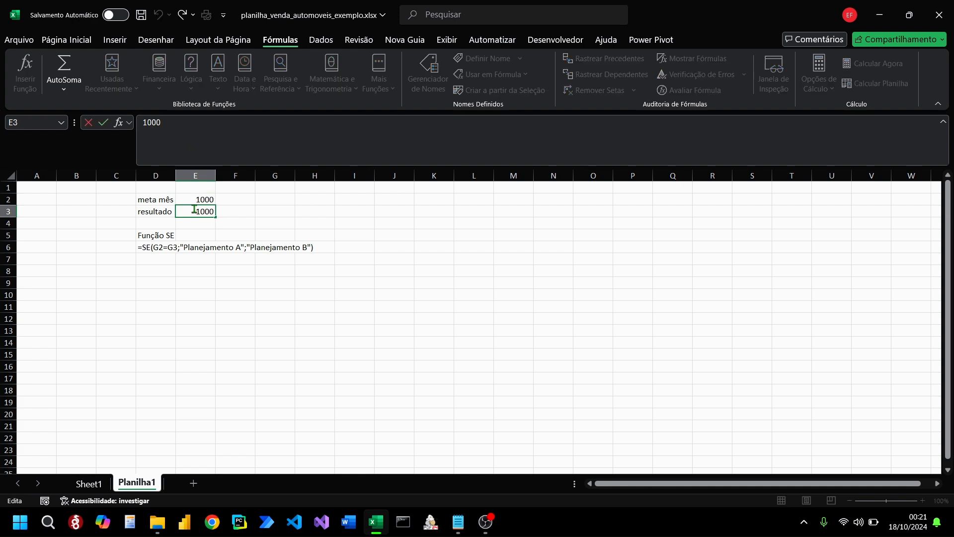
left_click_drag(195, 211, 234, 209)
left_click(178, 306)
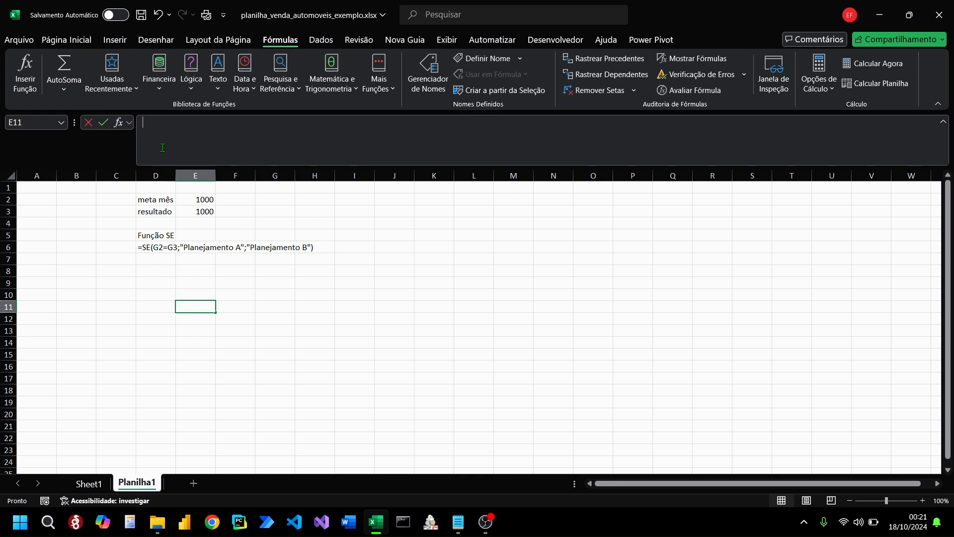
Step: Turn the text in D6 back into a live SE formula and change its logical test to G2>G3
left_click(158, 247)
left_click(140, 123)
key("Delete")
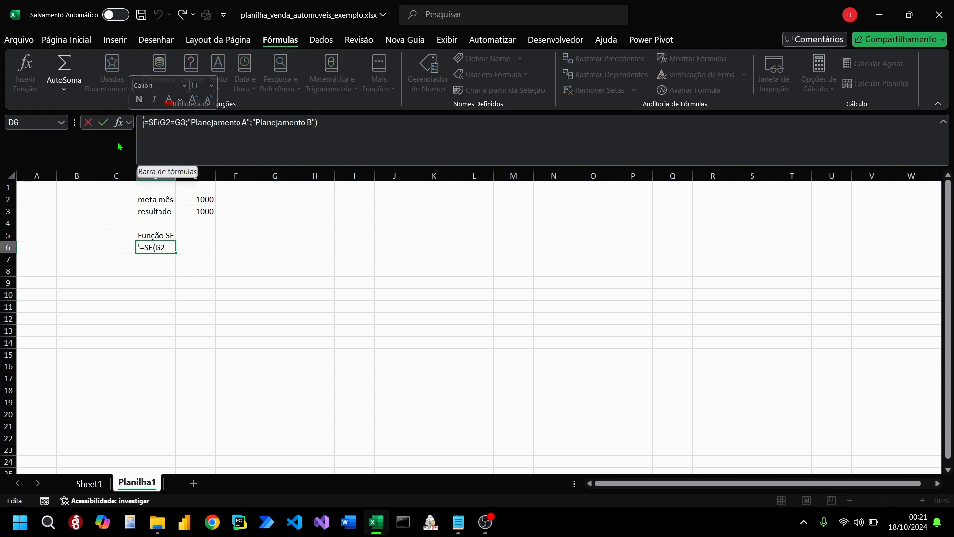
left_click(175, 122)
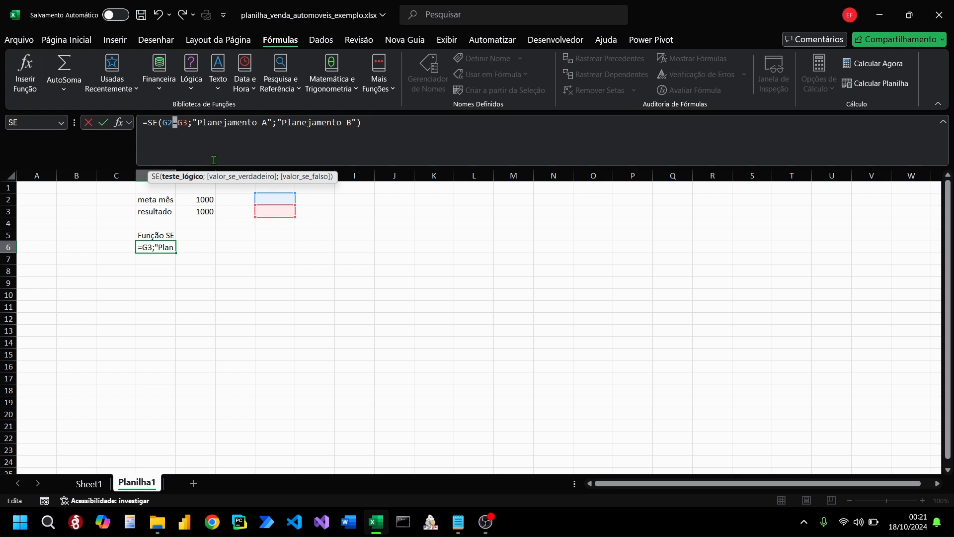
type(".")
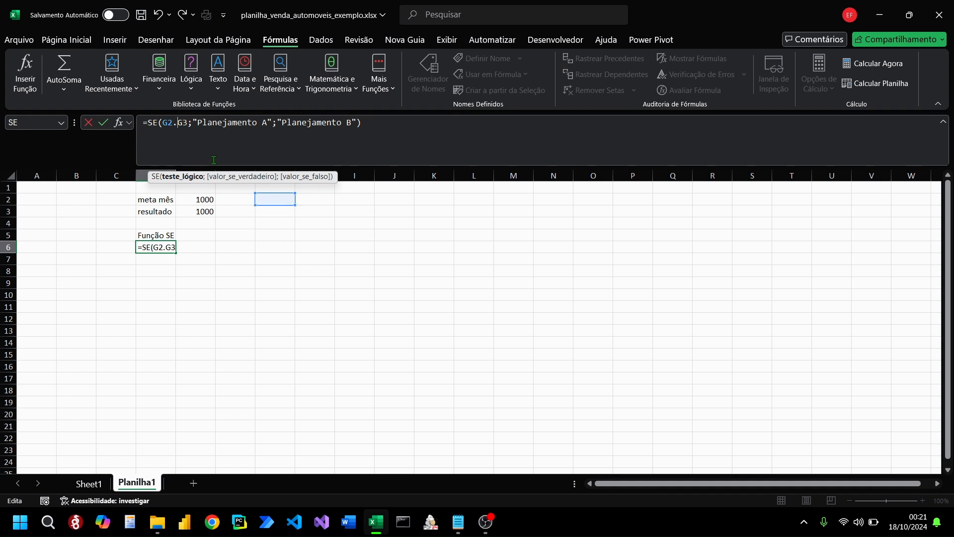
key("BackSpace")
type(">")
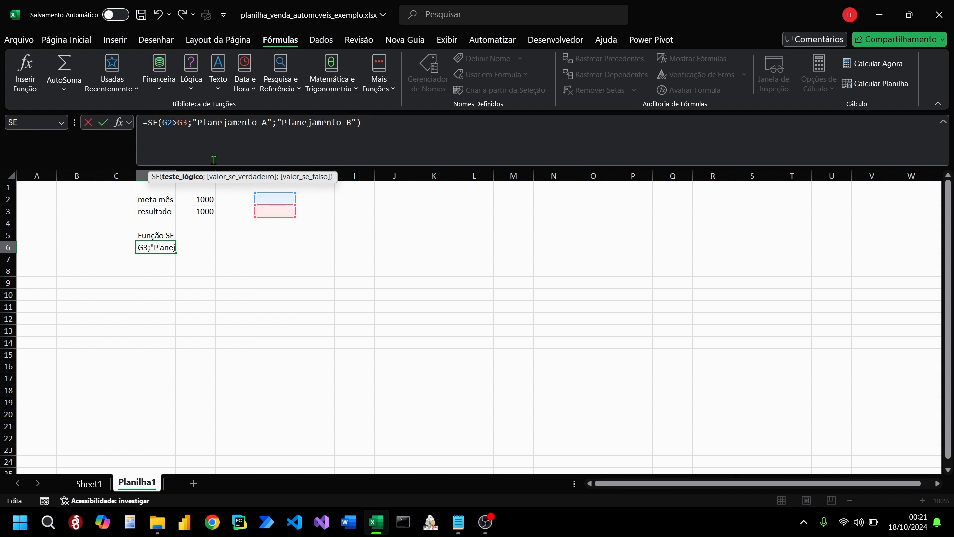
key("Return")
key("Up")
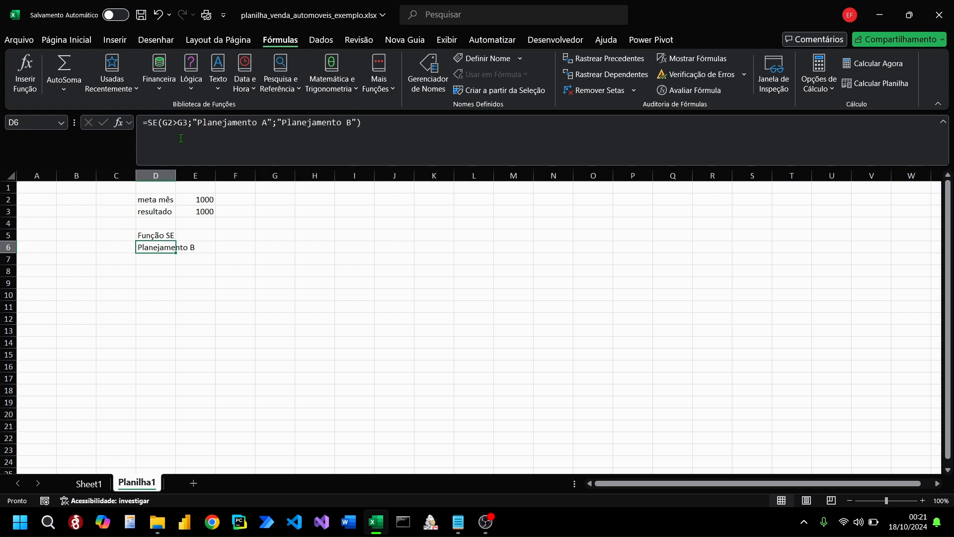
Step: Change the comparison operator in D6's SE formula to less than, making the test G2<G3
left_click(178, 124)
key("BackSpace")
type("<")
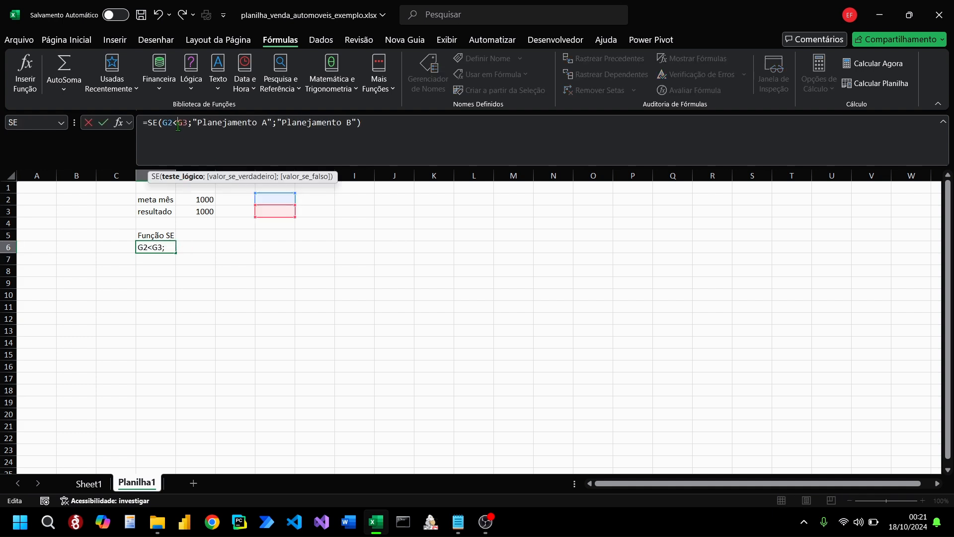
key("Return")
key("Up")
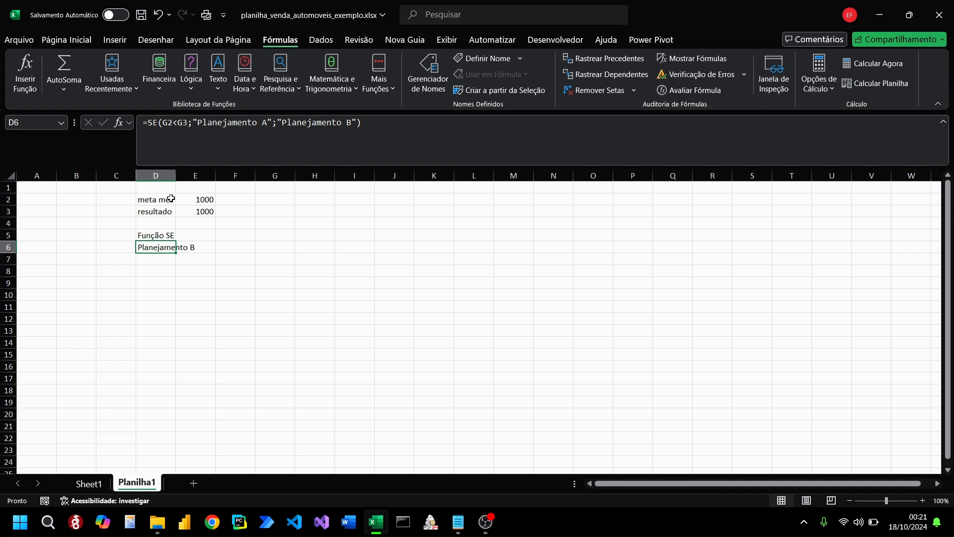
Step: Clear the outdated G2<G3 logical test from D6's SE formula, keeping the "Planejamento A" and "Planejamento B" arguments
left_click(183, 125)
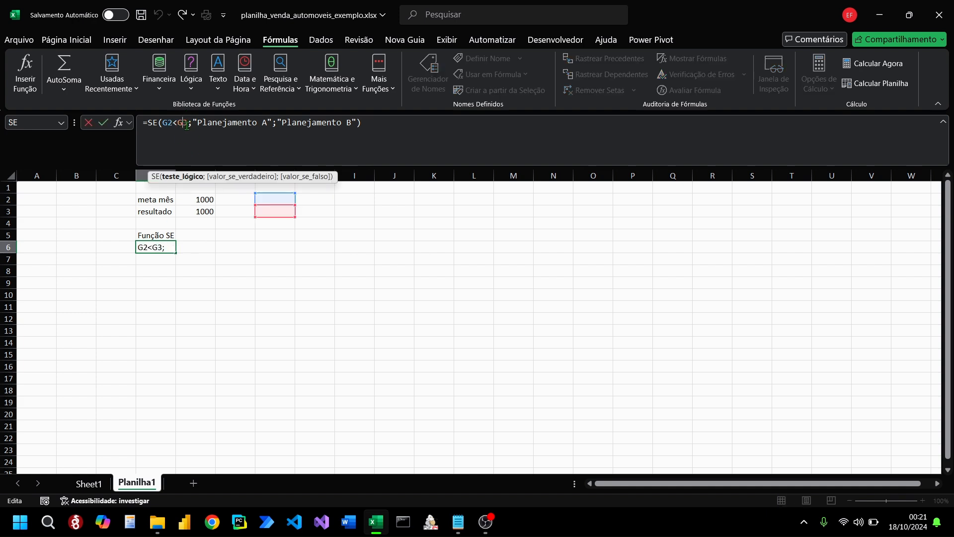
key("BackSpace")
key("BackSpace")
key("BackSpace")
key("BackSpace")
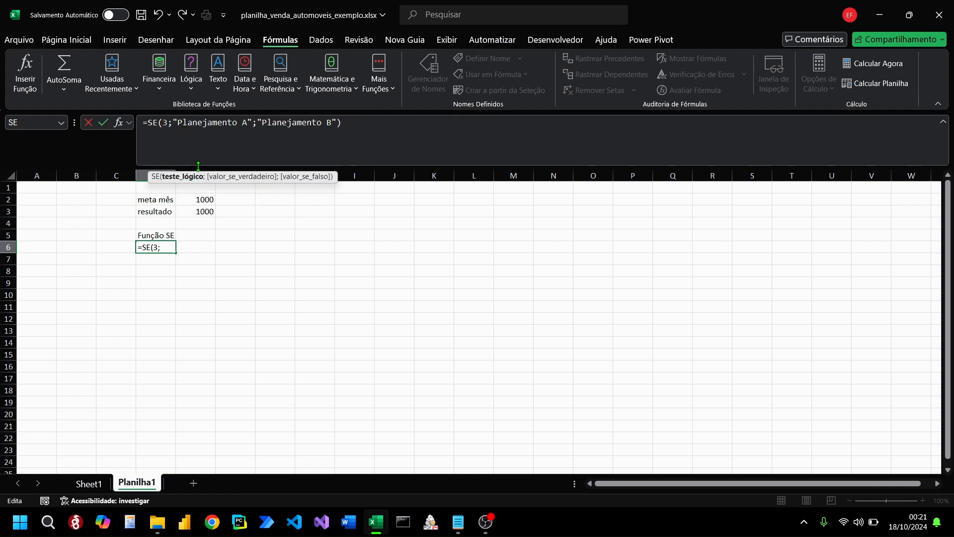
type("d2")
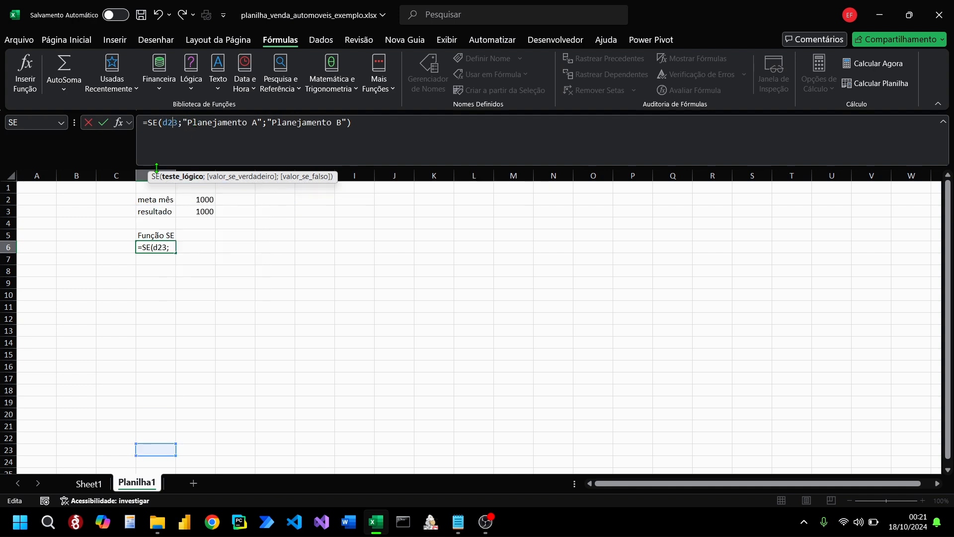
key("BackSpace")
key("BackSpace")
type("d3")
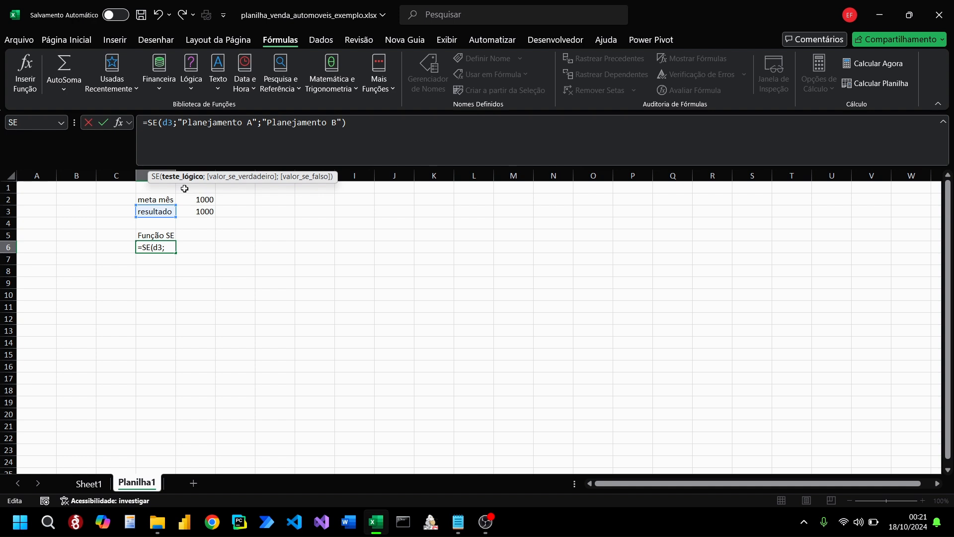
type(".")
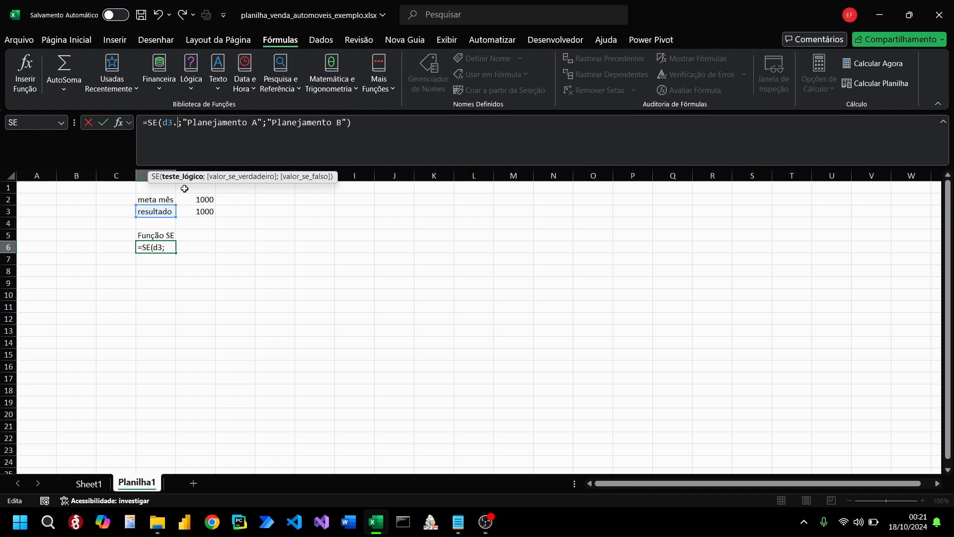
key("BackSpace")
key("BackSpace")
key("BackSpace")
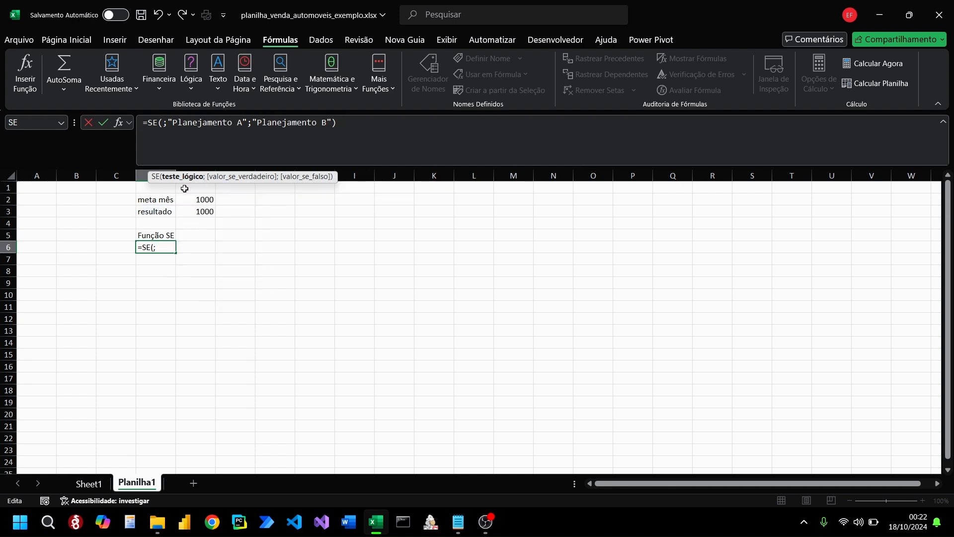
Step: Enter E2>E3 as the logical test of D6's SE formula, comparing the monthly goal with the result
type("e3")
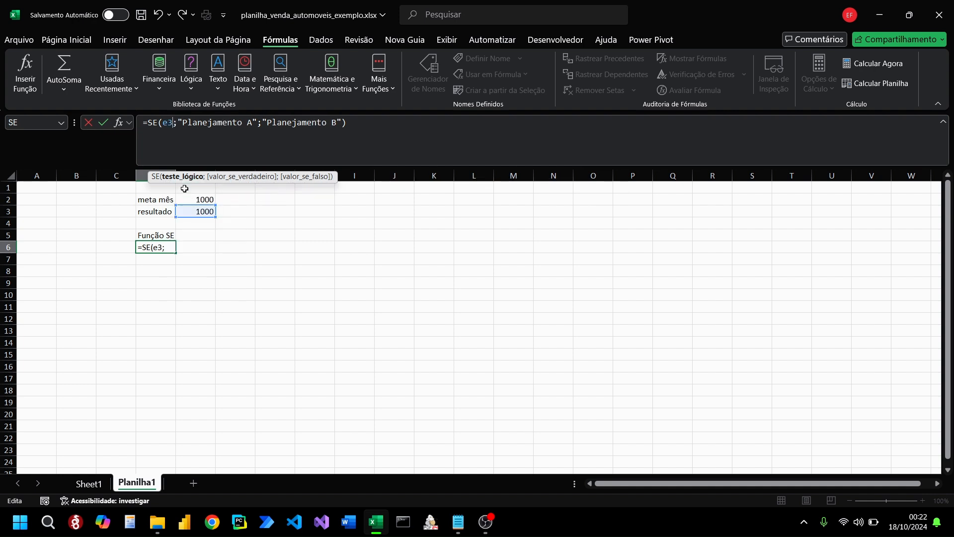
key("BackSpace")
type("2")
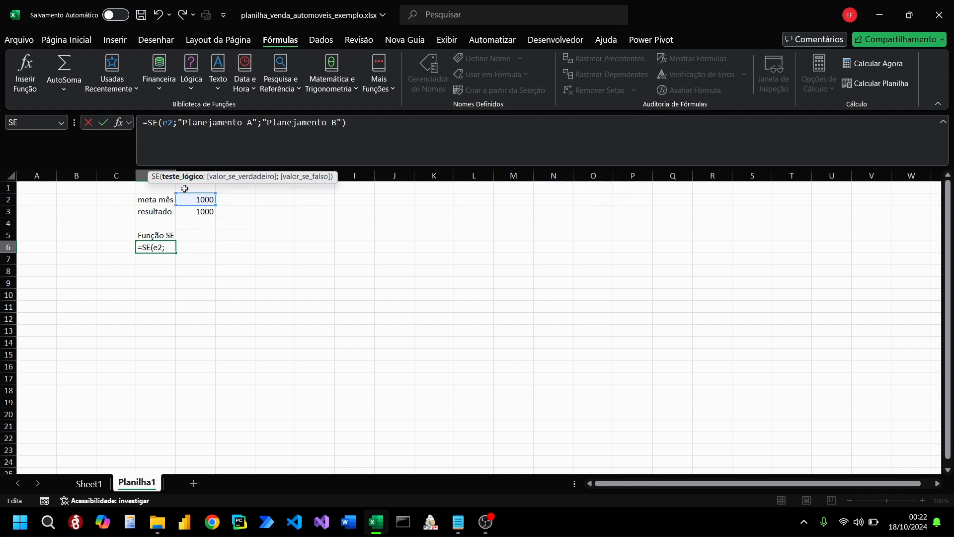
type(">")
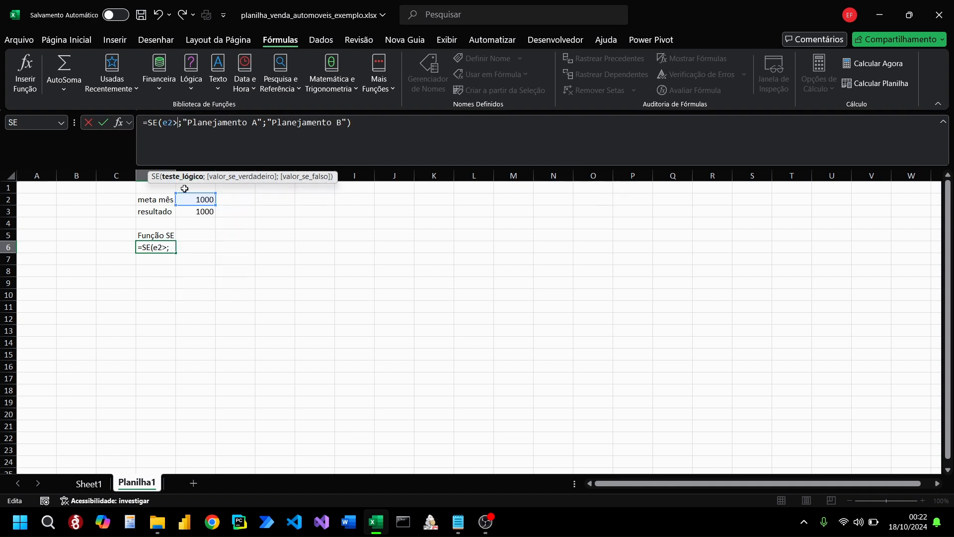
key("BackSpace")
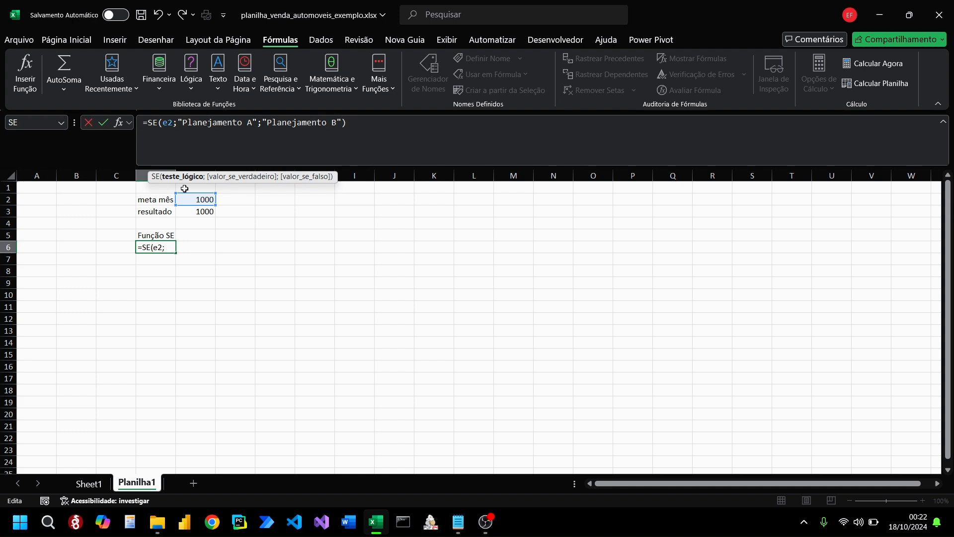
type(">")
left_click(195, 210)
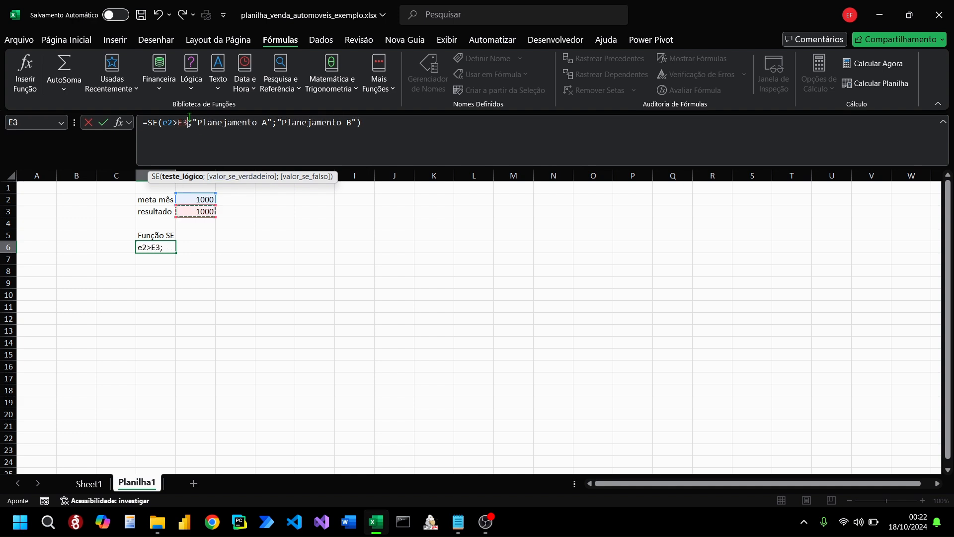
key("Return")
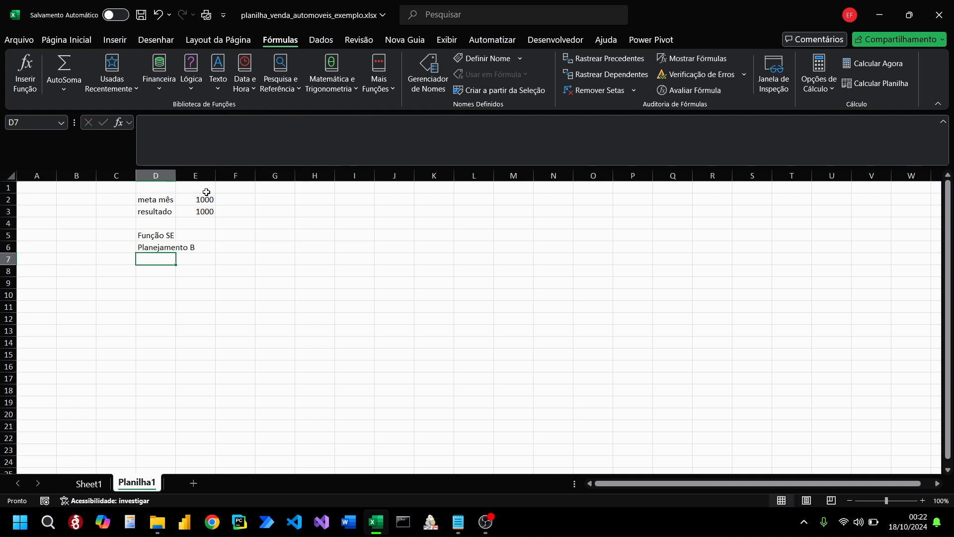
Step: Set the "resultado" value in E3 to 999 and check the SE outcome in D6
left_click(208, 210)
type("999")
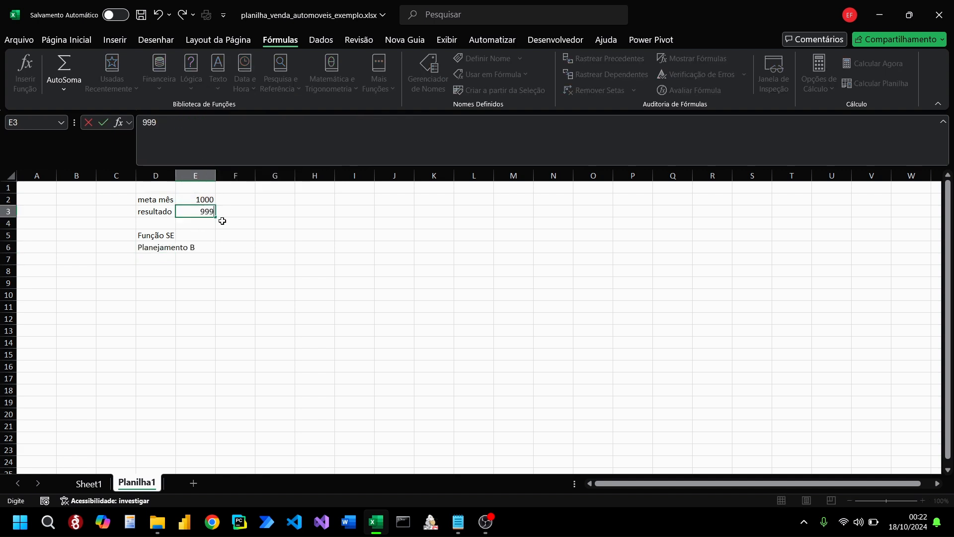
key("Return")
left_click(186, 212)
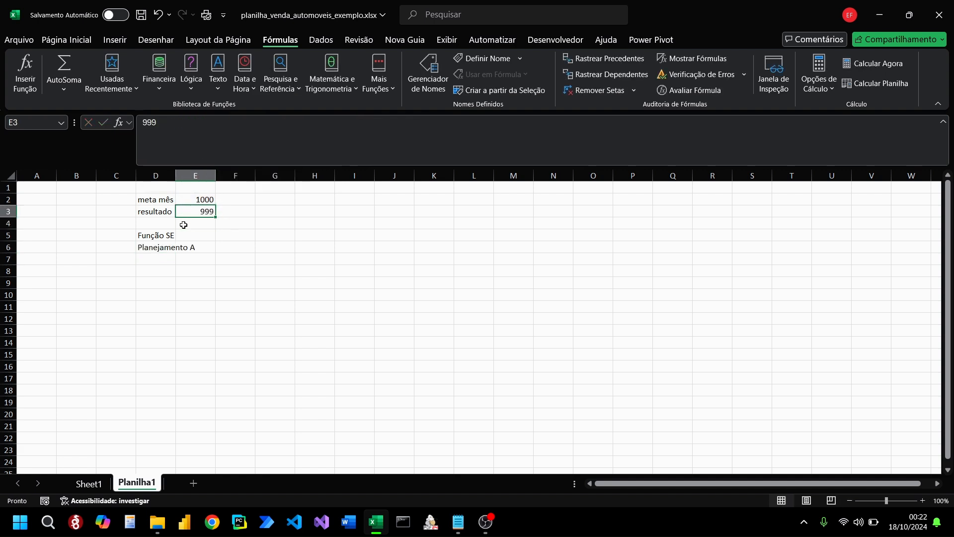
left_click(170, 248)
left_click(190, 213)
left_click(228, 235)
left_click(161, 246)
Step: Set the "resultado" value in E3 to 1000 so that it equals the monthly goal
left_click(201, 212)
type("100")
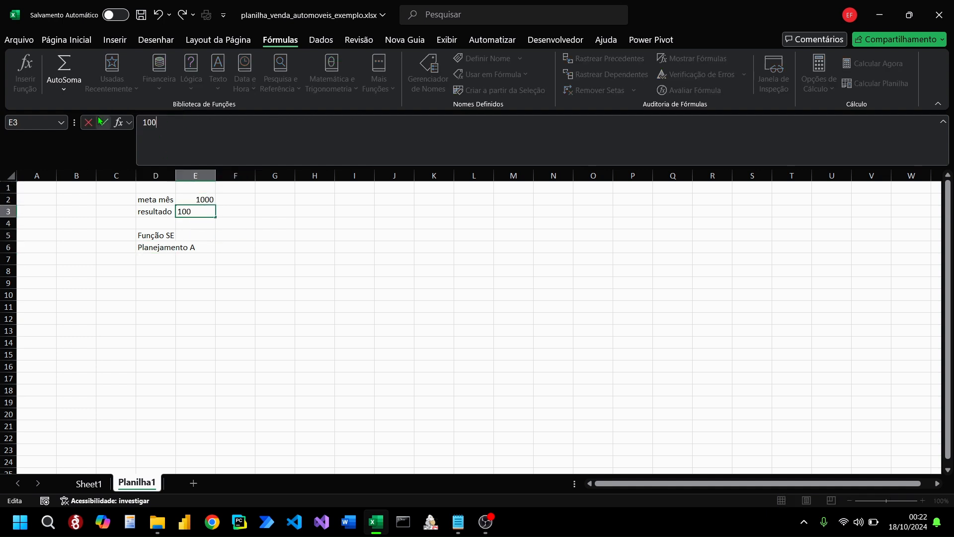
type("0")
key("Return")
left_click(227, 235)
left_click(191, 211)
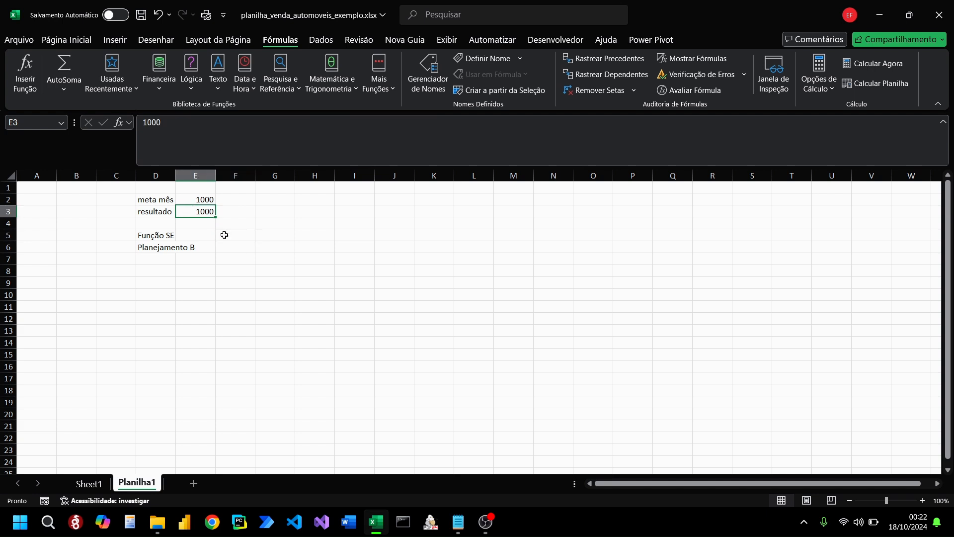
Step: Change the logical test in D6's SE formula to E2<E3
left_click(157, 237)
left_click(155, 248)
left_click(183, 129)
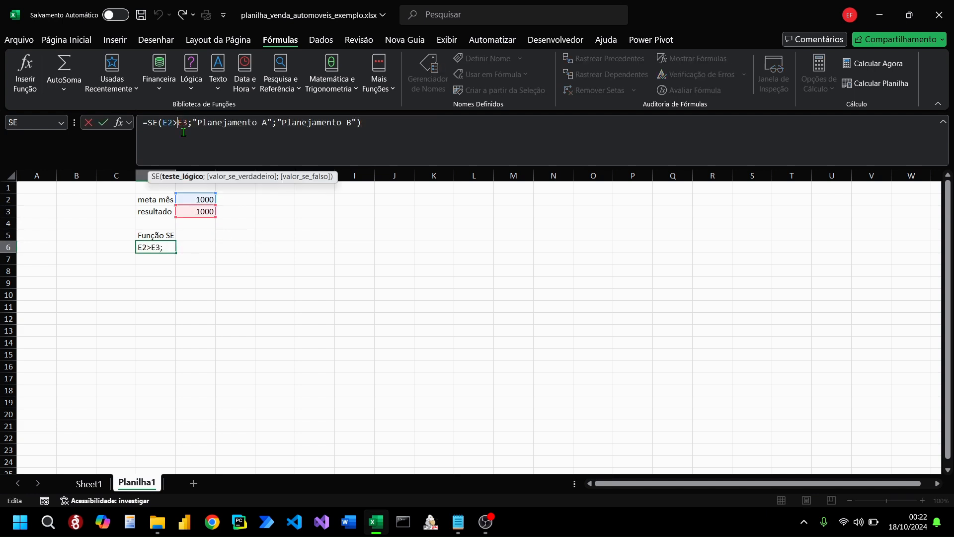
key("BackSpace")
key("Home")
type("<")
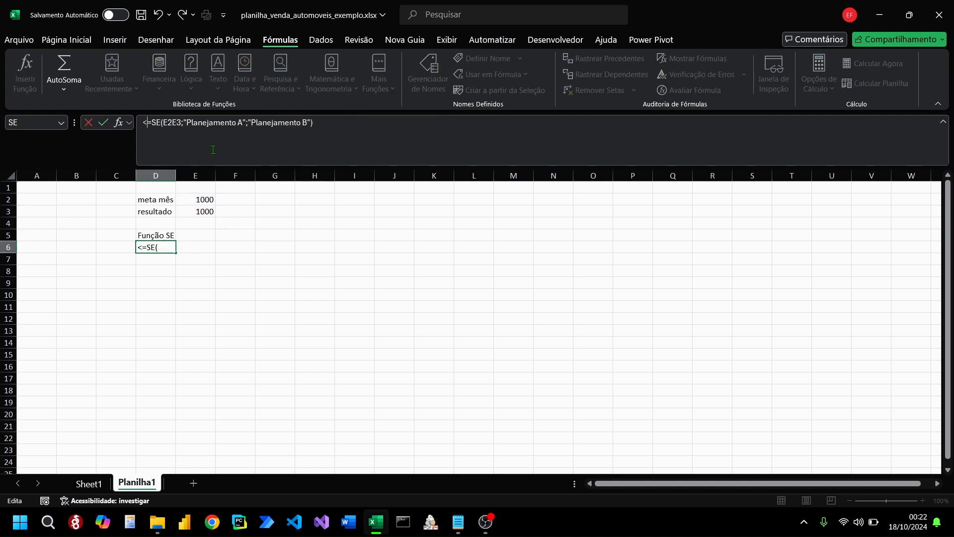
left_click(388, 120)
key("ctrl+z")
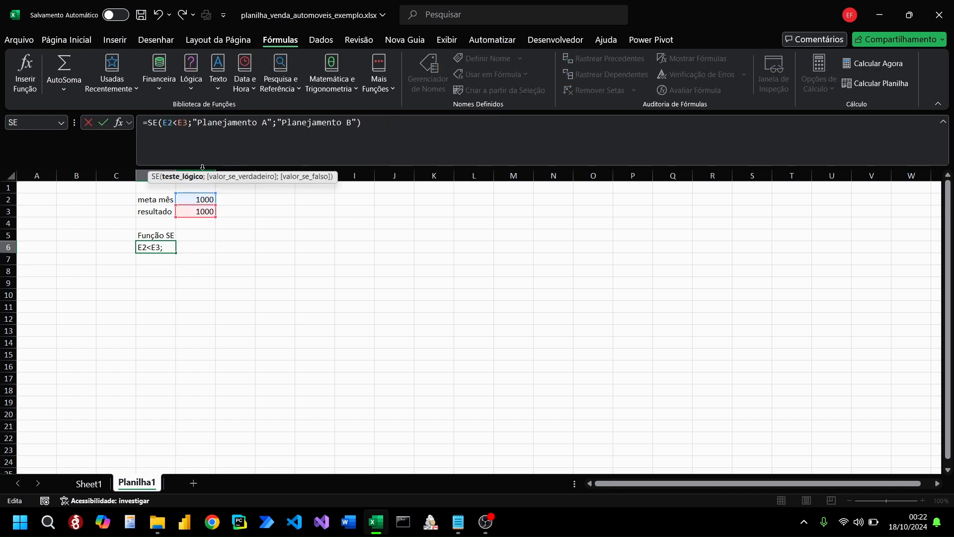
key("Return")
key("Right")
left_click(160, 247)
left_click(208, 211)
left_click_drag(274, 260, 263, 271)
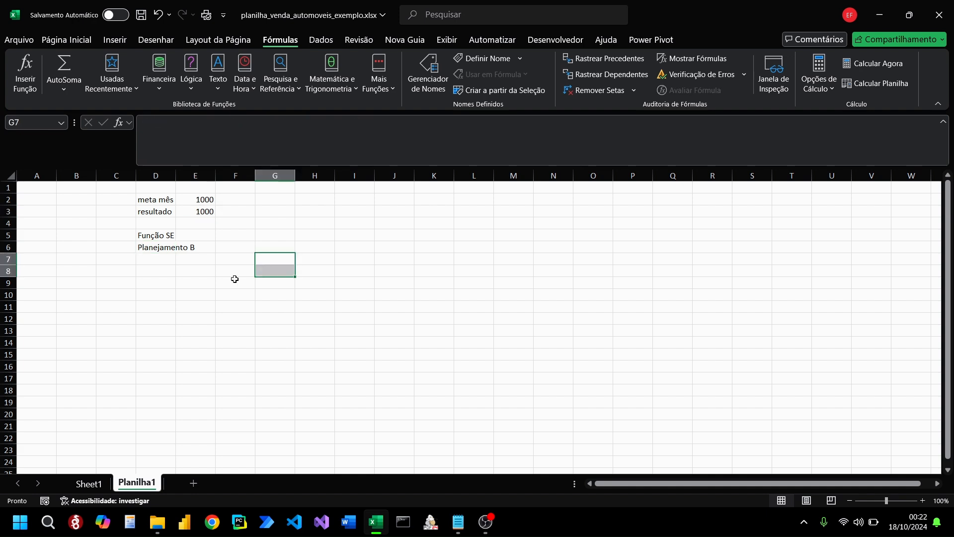
left_click(198, 224)
left_click(229, 256)
left_click(149, 248)
left_click(145, 283)
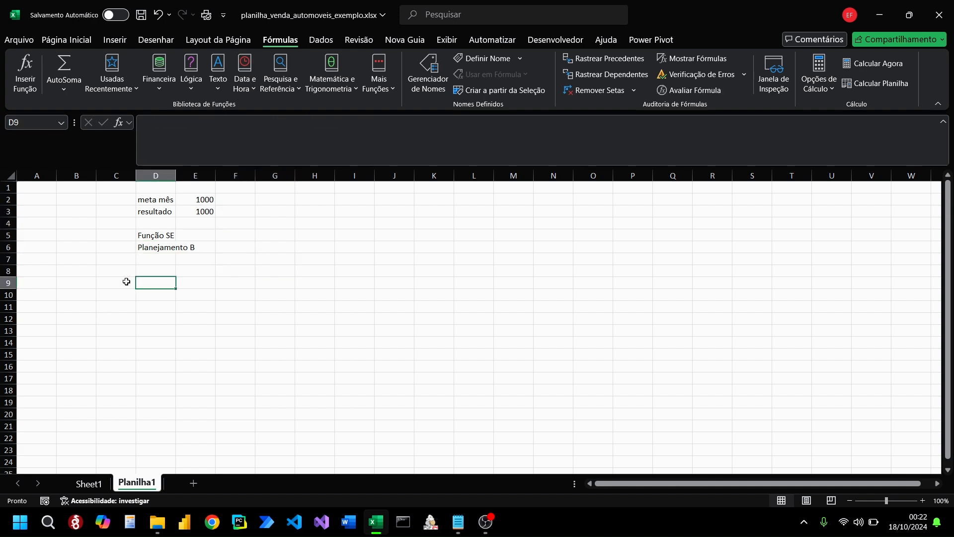
left_click(191, 78)
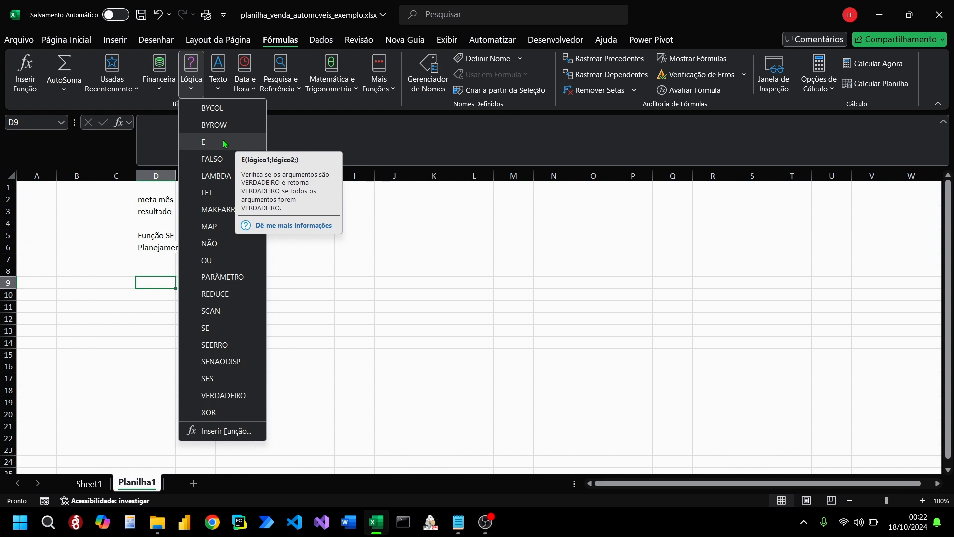
left_click(142, 247)
left_click(144, 247)
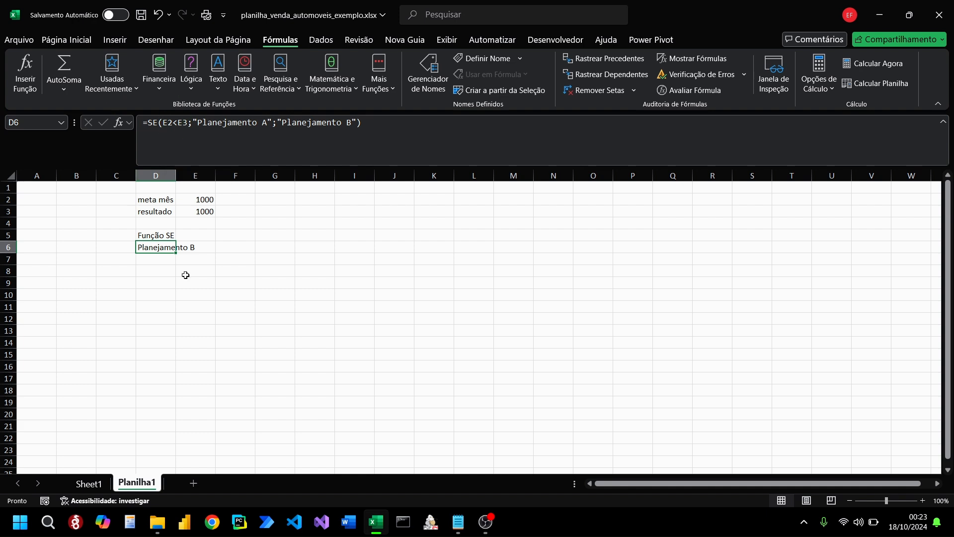
key("Down")
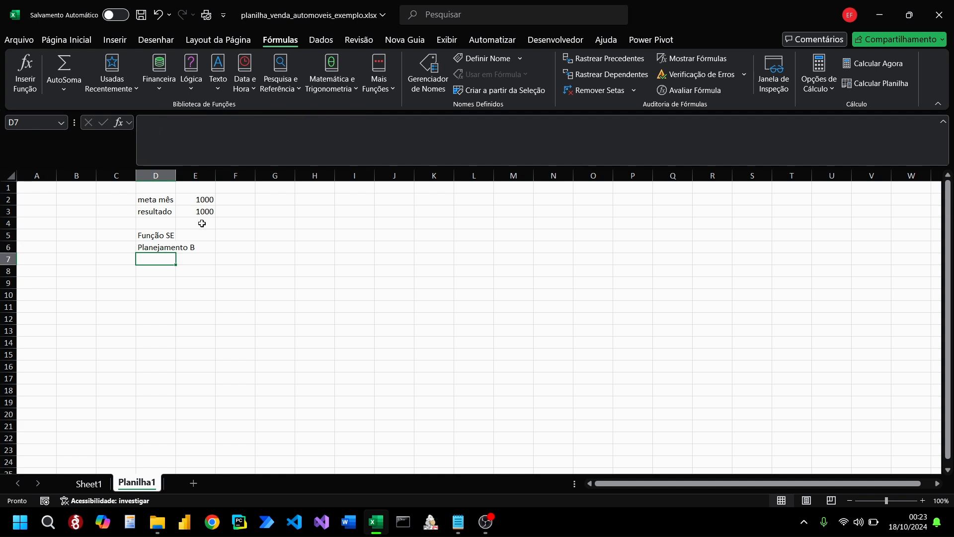
left_click(160, 247)
left_click(191, 145)
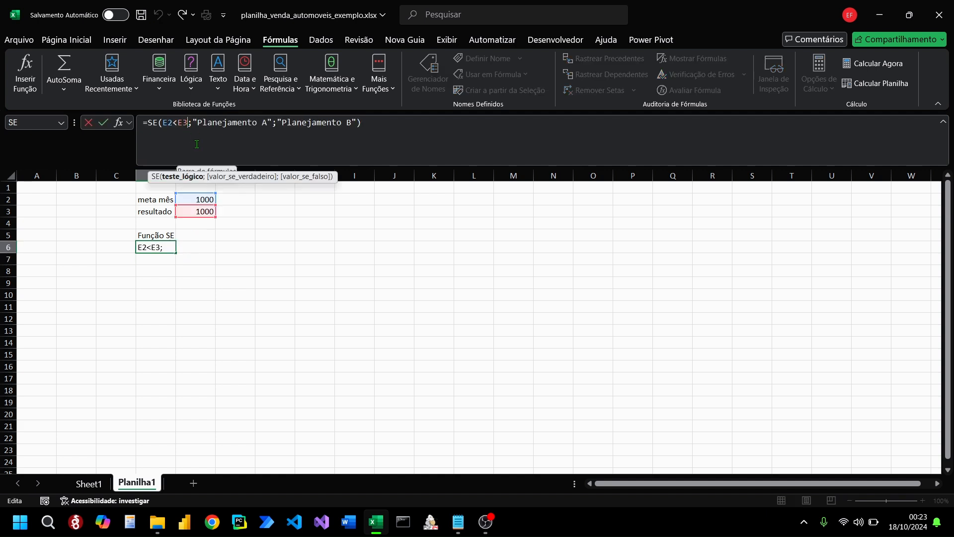
type(")")
left_click(169, 148)
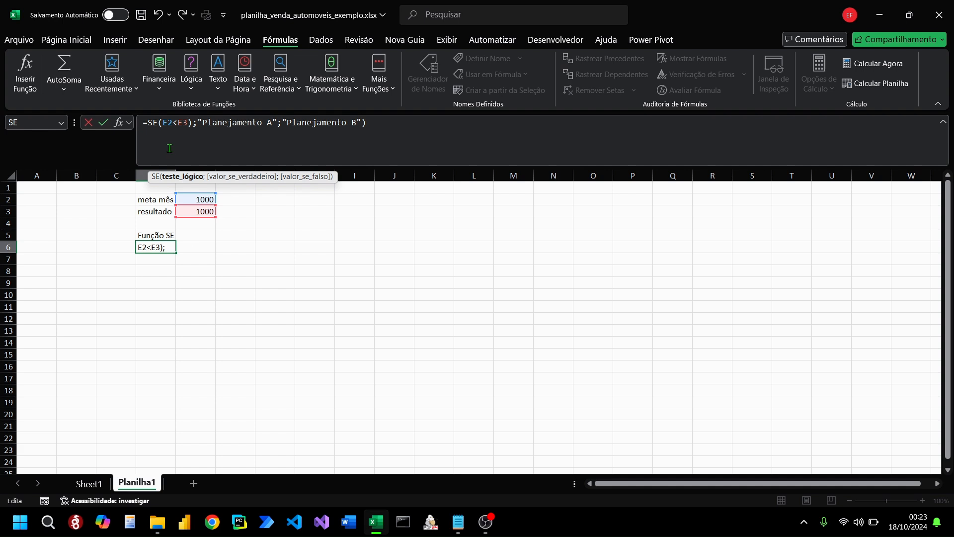
type("(")
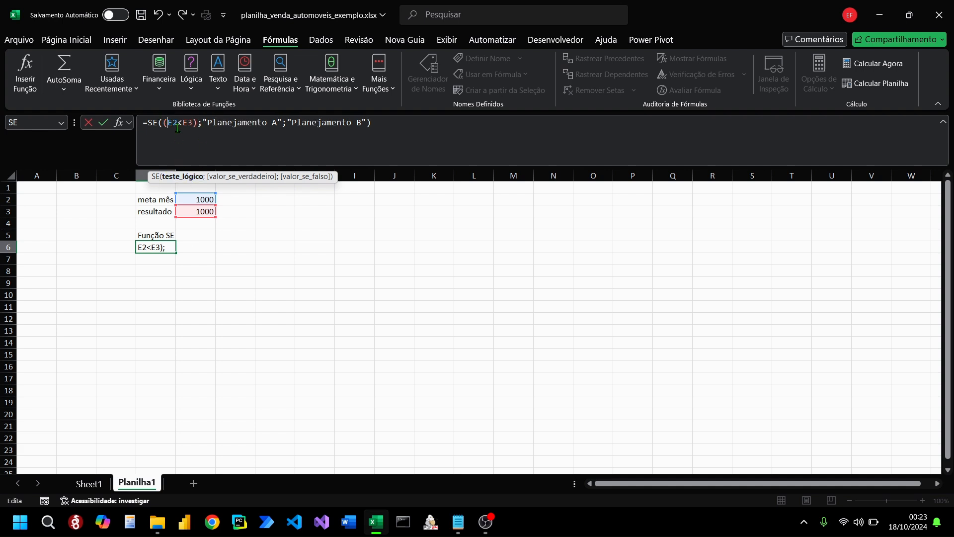
type("e")
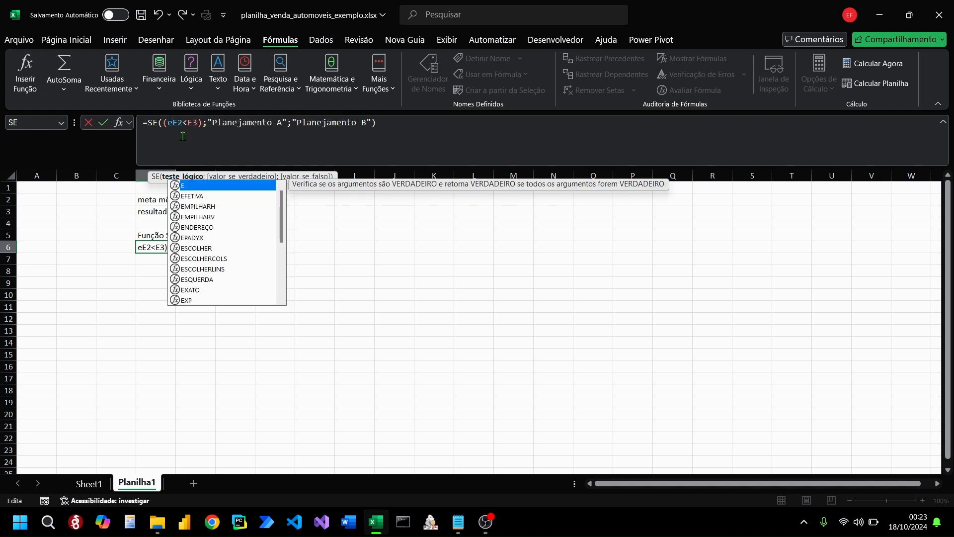
type("(")
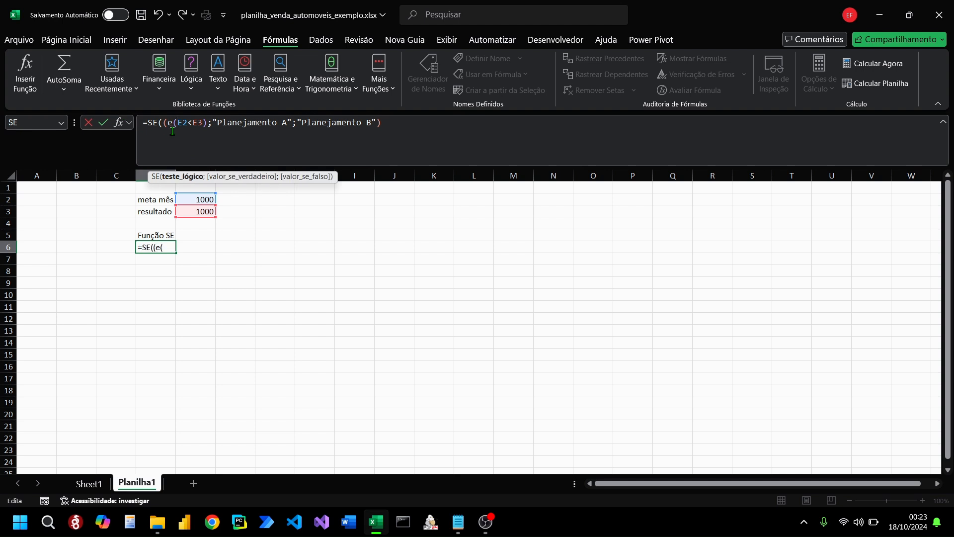
key("BackSpace")
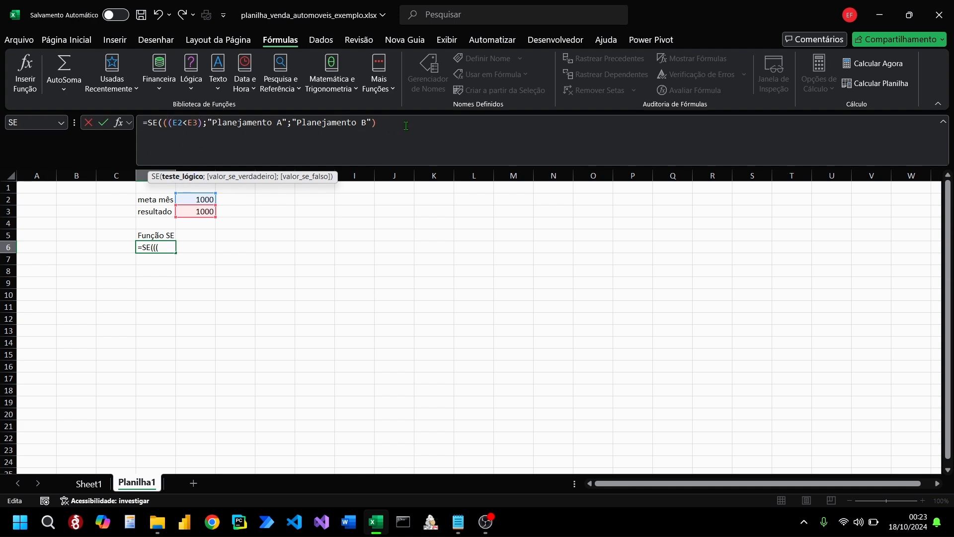
key("Return")
left_click(451, 327)
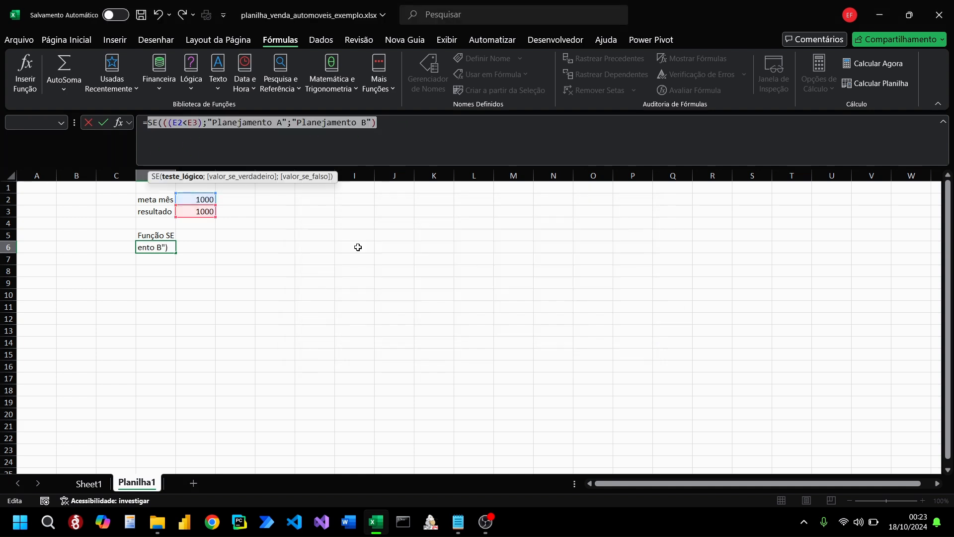
key("ctrl+a")
key("BackSpace")
key("Return")
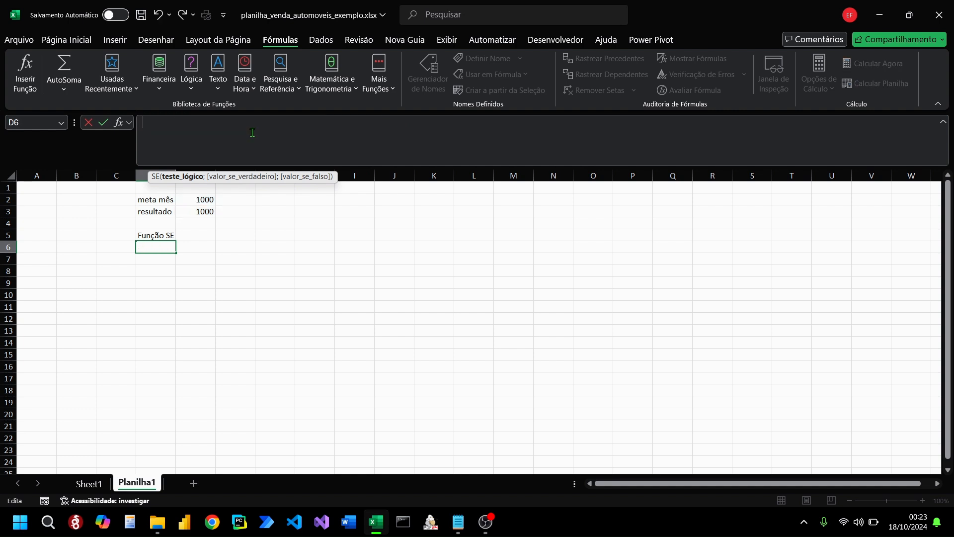
key("ctrl+z")
left_click(258, 234)
Step: Turn D6's SE formula into plain text by putting an apostrophe before its equals sign
left_click(165, 245)
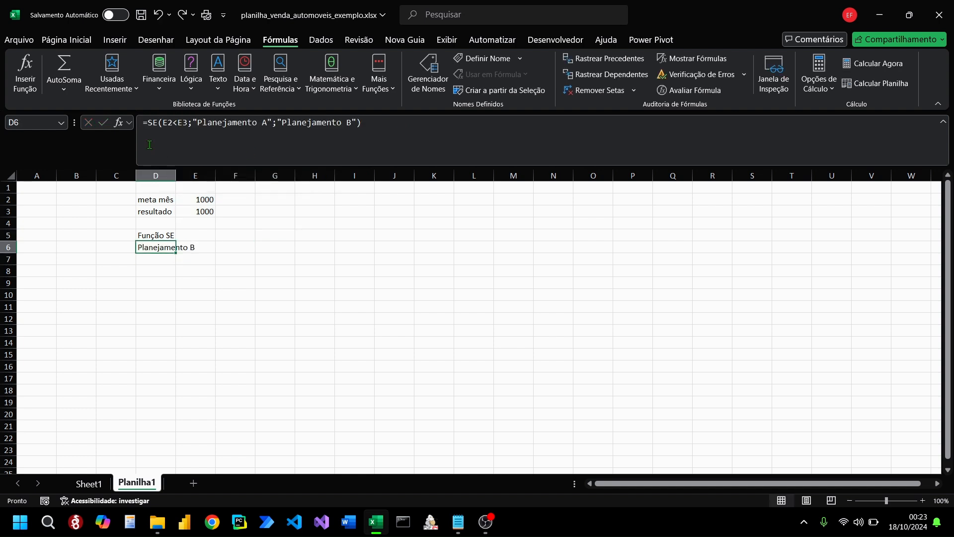
left_click(145, 122)
type("'")
key("Return")
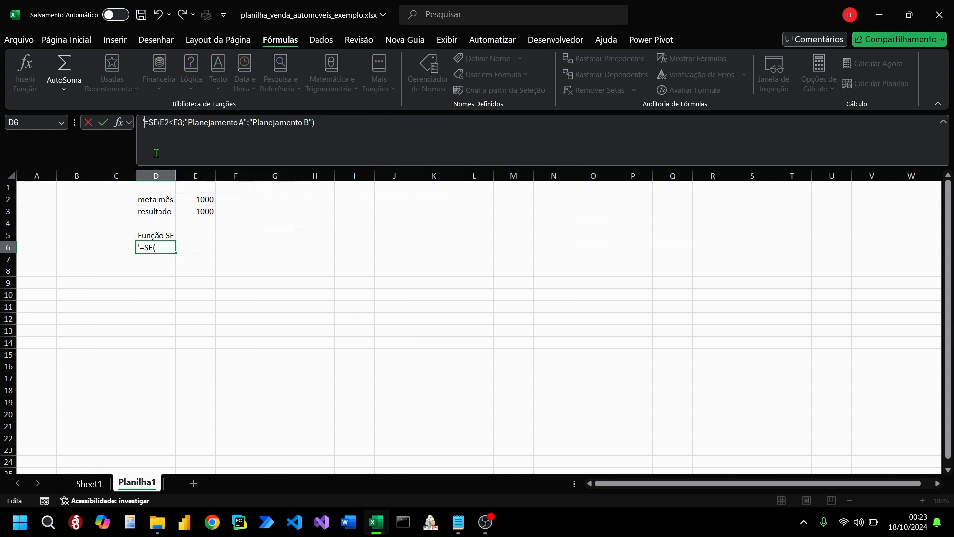
Step: Enter the label "Função E" in D9 as the heading for the next function example
left_click(155, 278)
key("Caps_Lock")
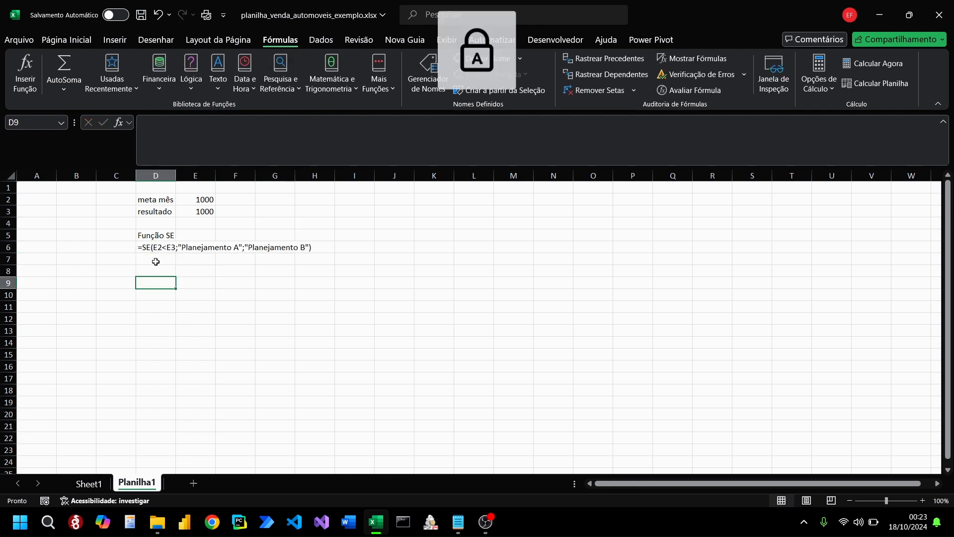
type("F")
key("Caps_Lock")
type("unção")
key("Caps_Lock")
type("E")
key("Caps_Lock")
key("Return")
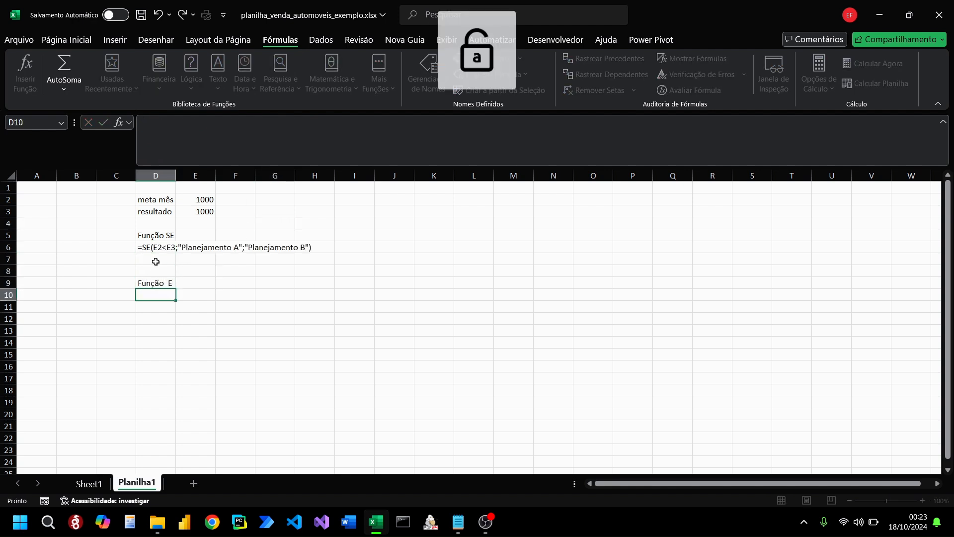
left_click(190, 74)
left_click(203, 158)
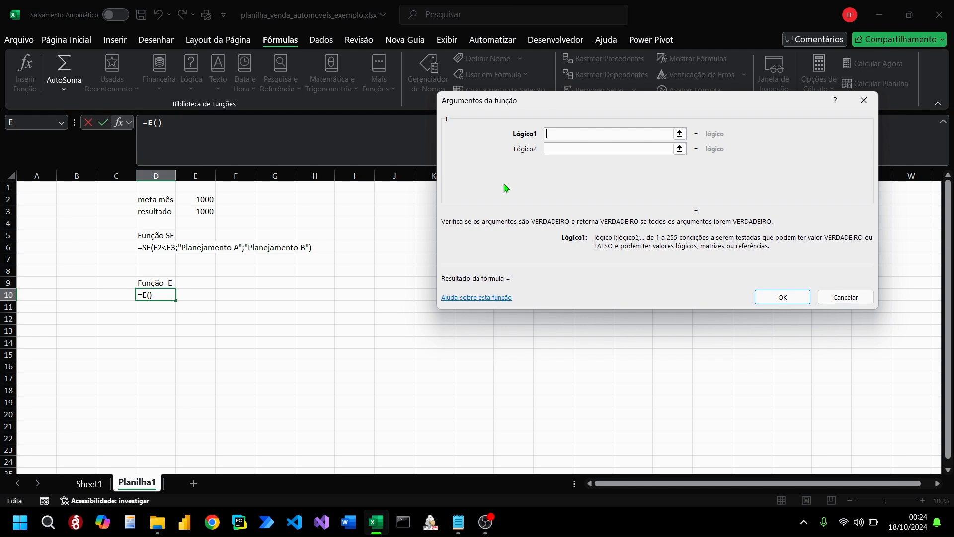
key("Return")
left_click(648, 212)
left_click(395, 319)
left_click(211, 329)
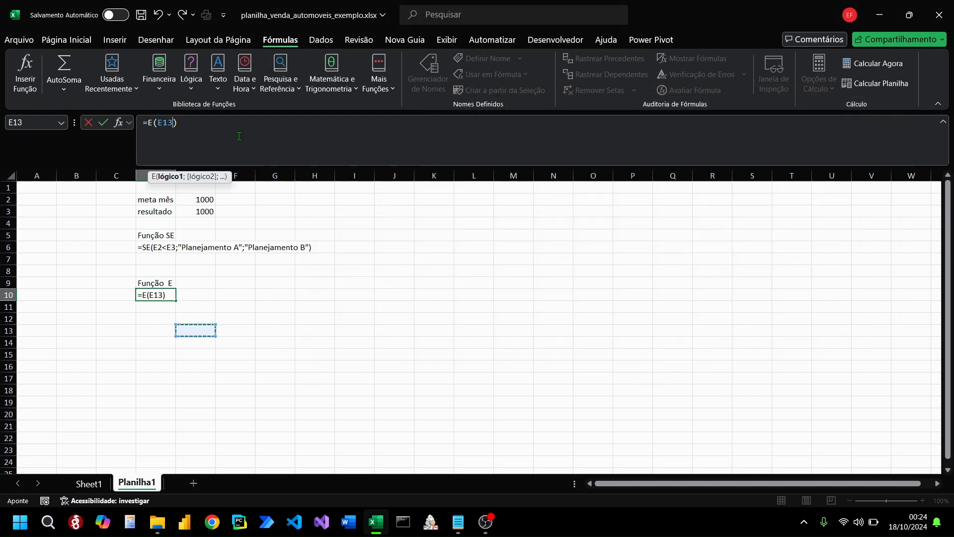
key("Escape")
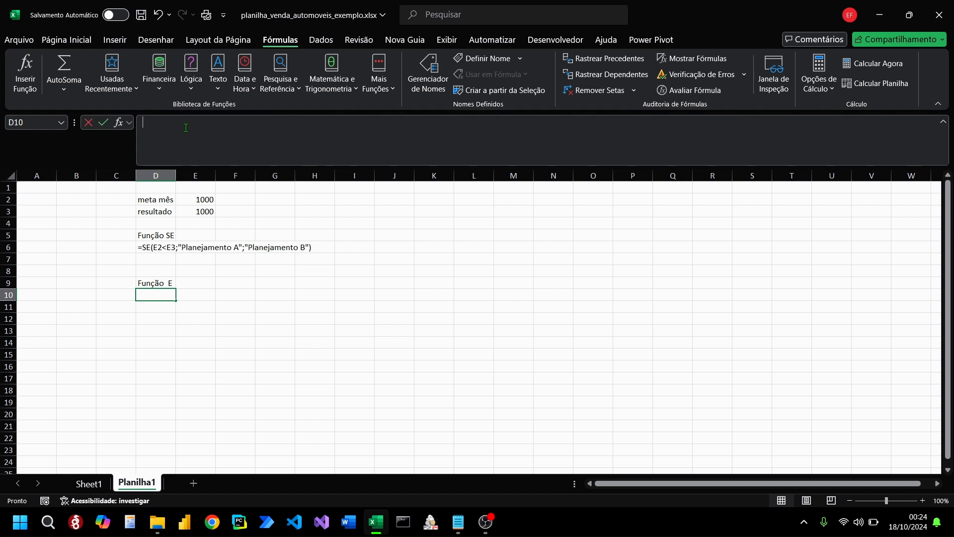
Step: Enter the formula =E(1+1=2;3+3=6;10+10=20) in D10 to test three conditions together
type("=e")
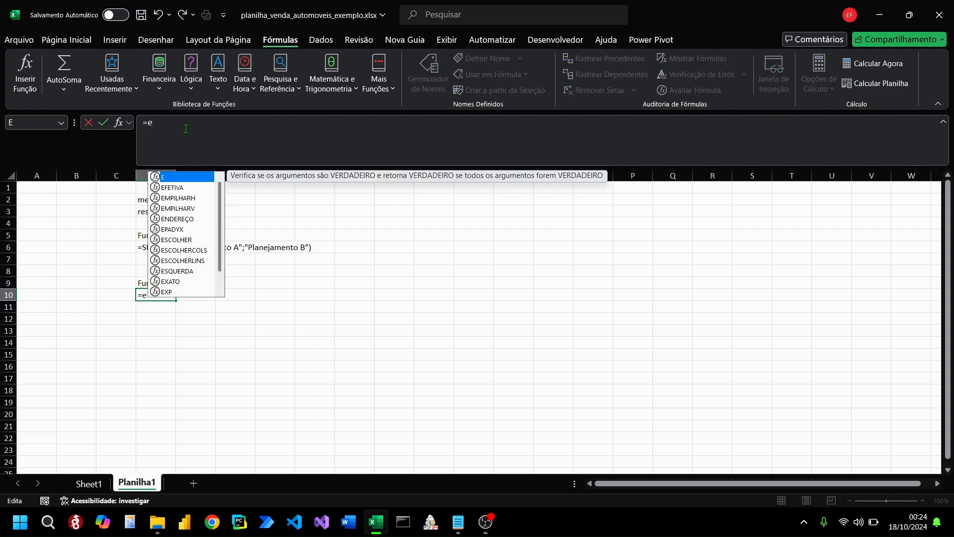
type("(")
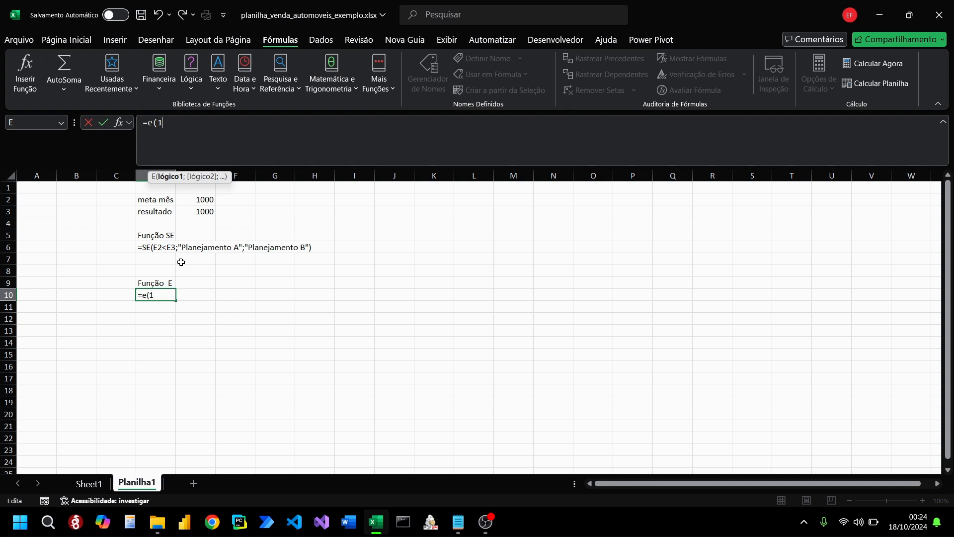
type("1+1=2;")
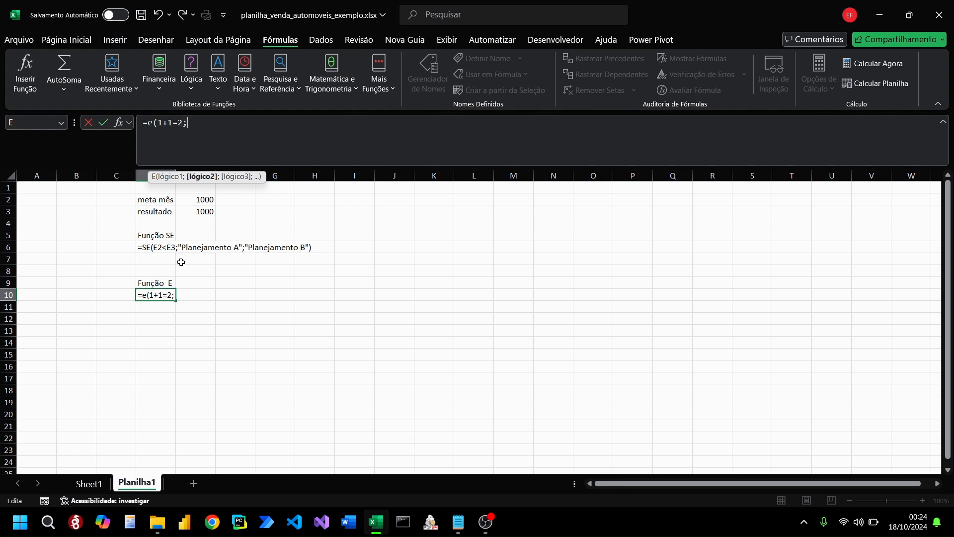
type("1")
key("BackSpace")
type("3+3=6;10")
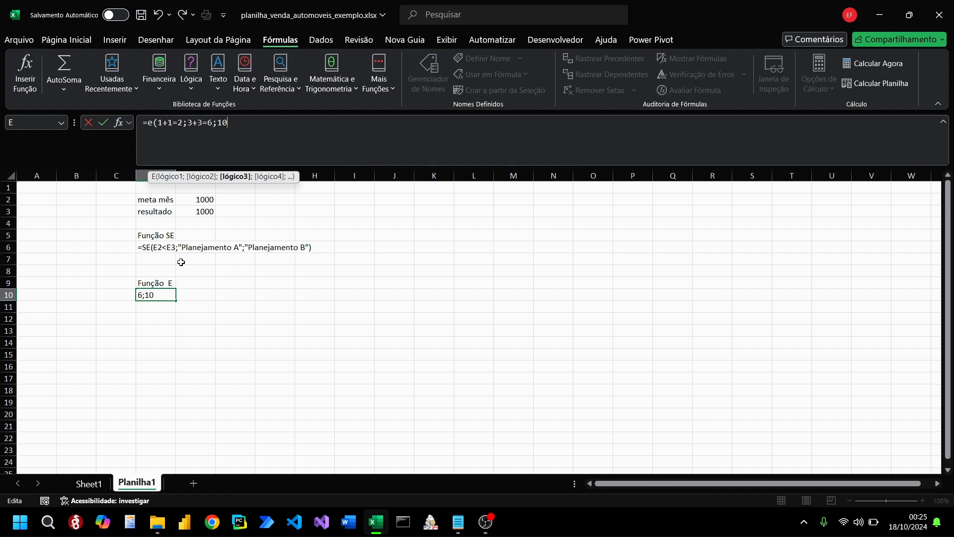
type("=")
key("BackSpace")
type("+10=20)")
key("Return")
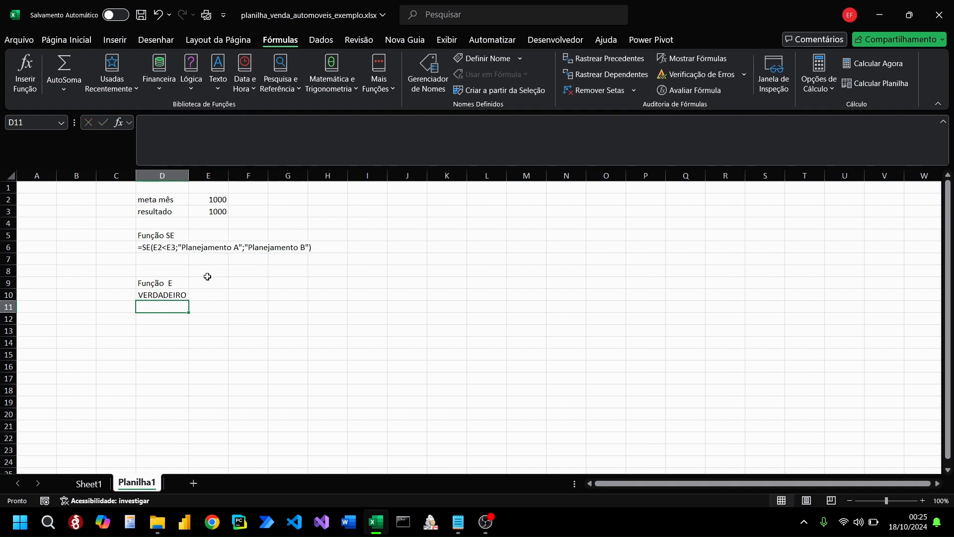
Step: Change the third condition of D10's E formula to 10+10=10
left_click(166, 293)
left_click(251, 123)
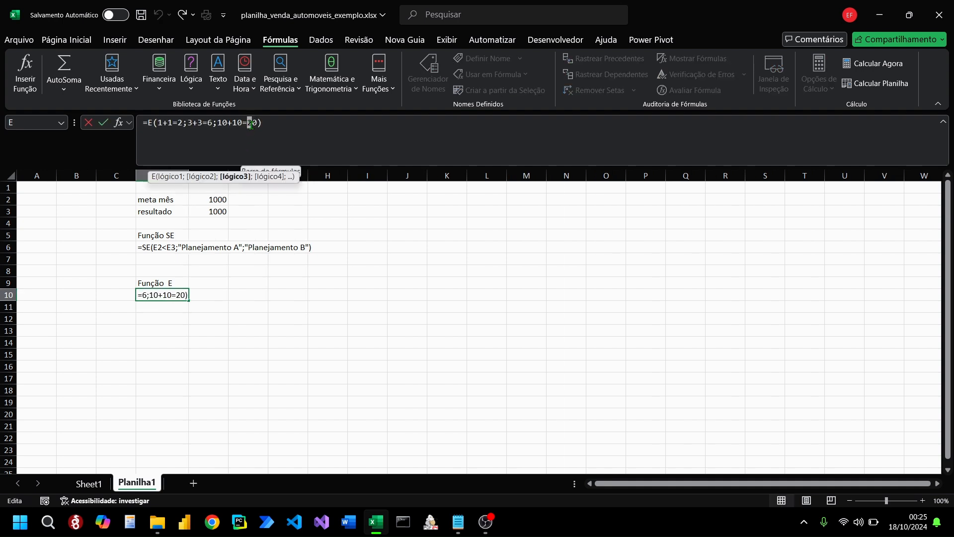
key("BackSpace")
type("1")
key("Return")
Step: Change the third condition of D10's E formula to 10+10=30
left_click(172, 296)
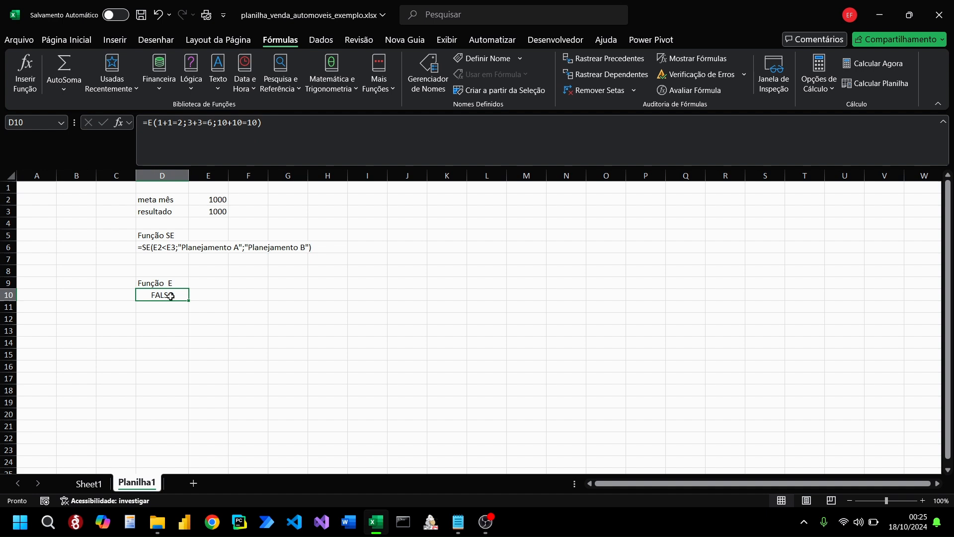
left_click(246, 122)
key("BackSpace")
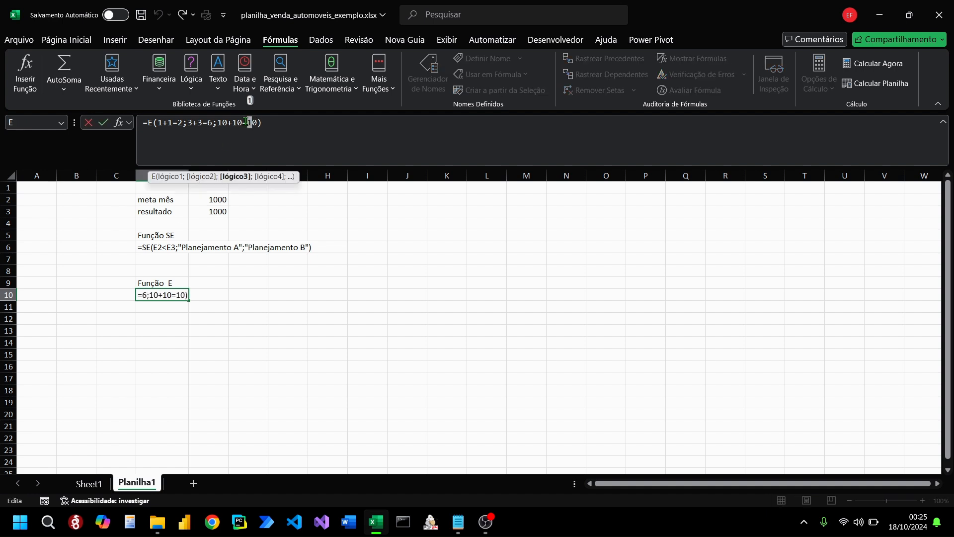
type("3")
key("Return")
left_click(265, 305)
Step: Review the three conditions in D10's E formula against its outcome
left_click(174, 292)
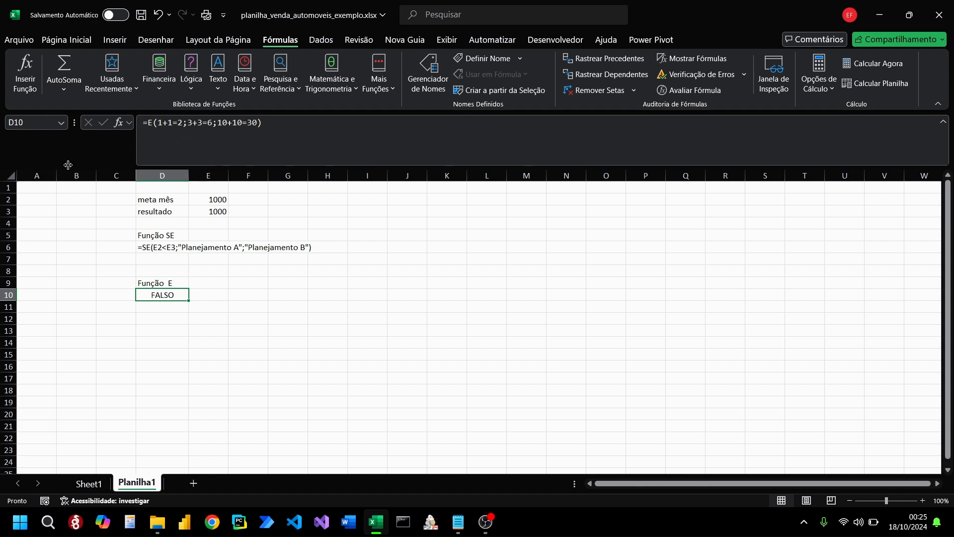
left_click(324, 121)
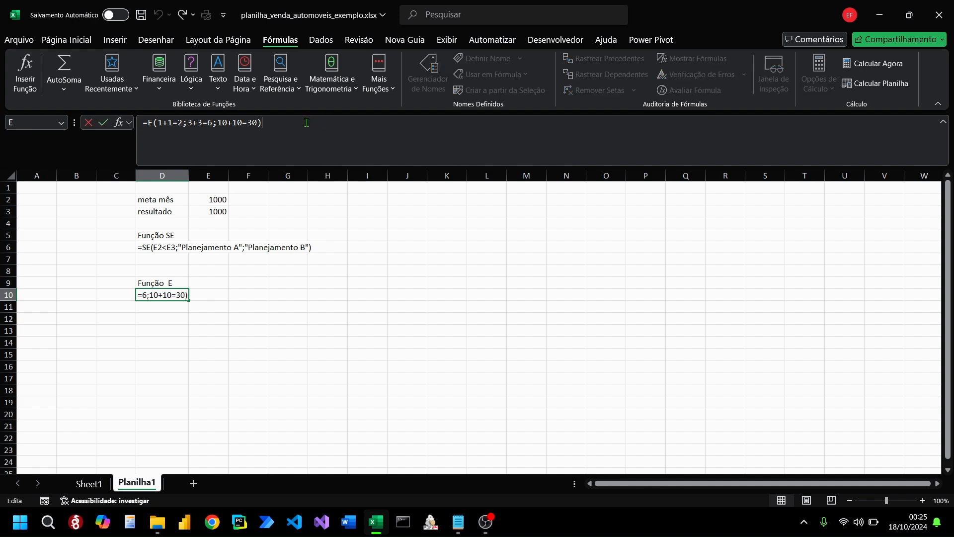
left_click(242, 124)
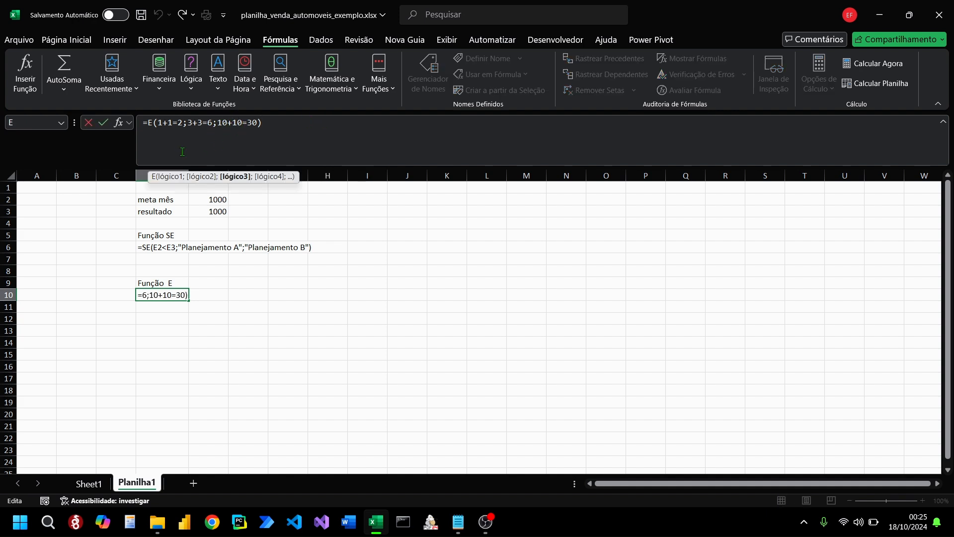
left_click(241, 146)
left_click(282, 126)
key("Return")
left_click_drag(221, 302, 199, 297)
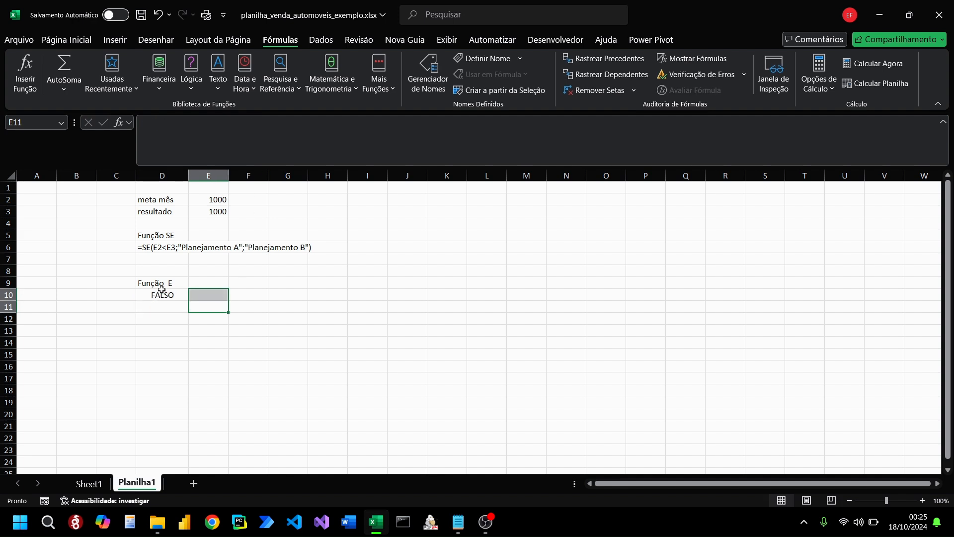
Step: Nest D10's E formula inside an SE function as its logical test
left_click(162, 293)
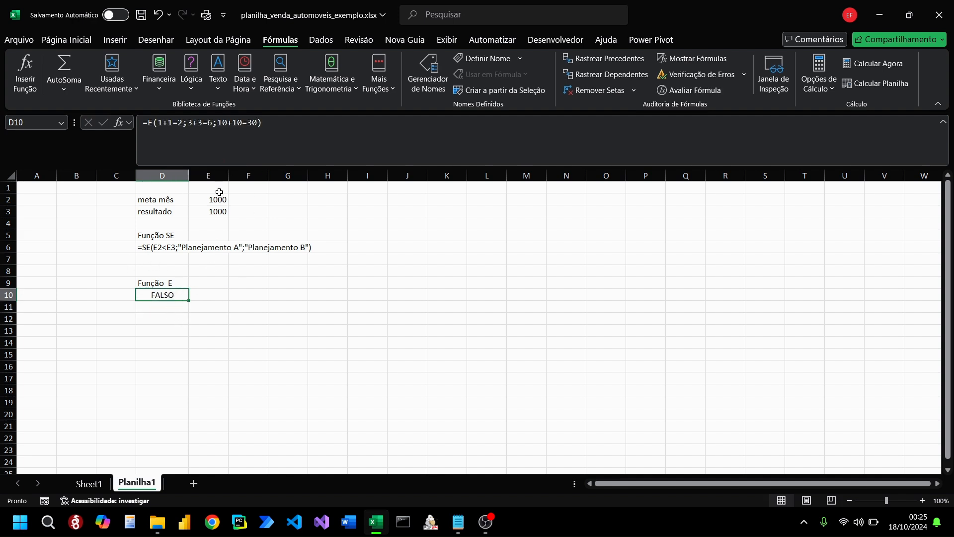
left_click(289, 124)
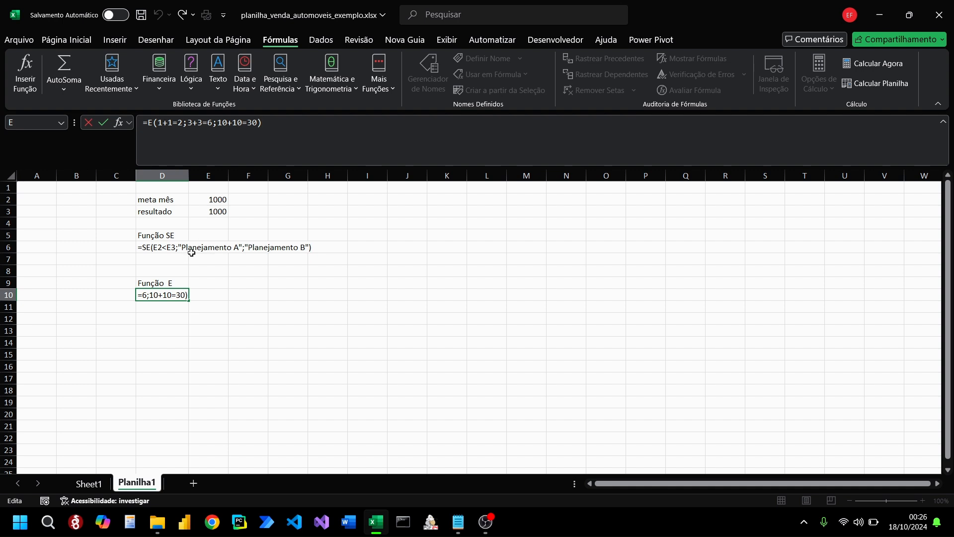
left_click(149, 130)
type("se")
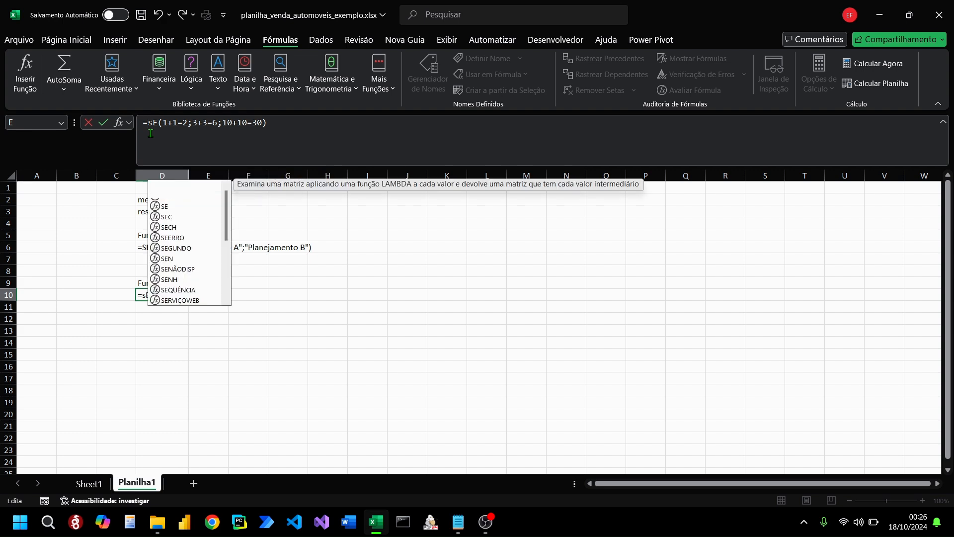
type("(")
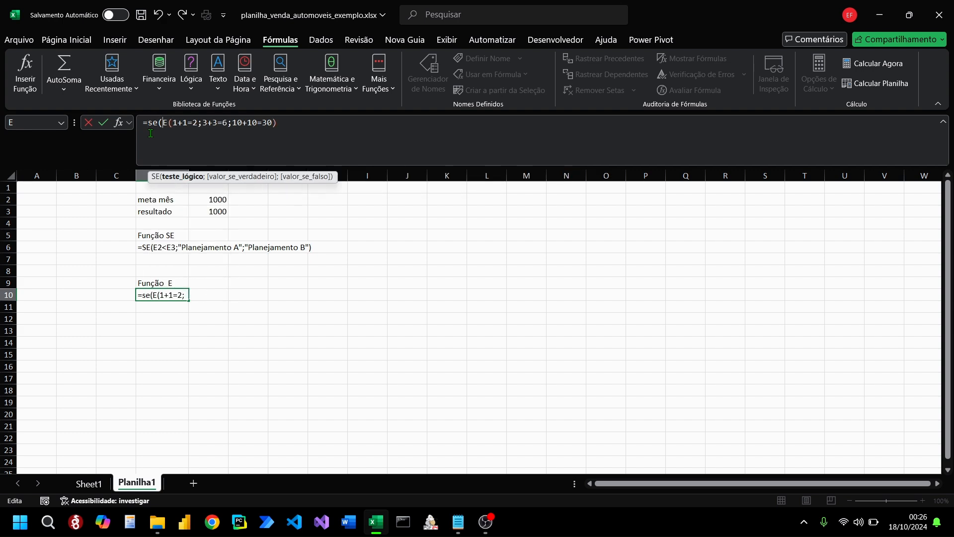
left_click(282, 121)
Step: Complete D10's SE formula with "ok" as the value if true and "errado" as the value if false
type(";")
key("Caps_Lock")
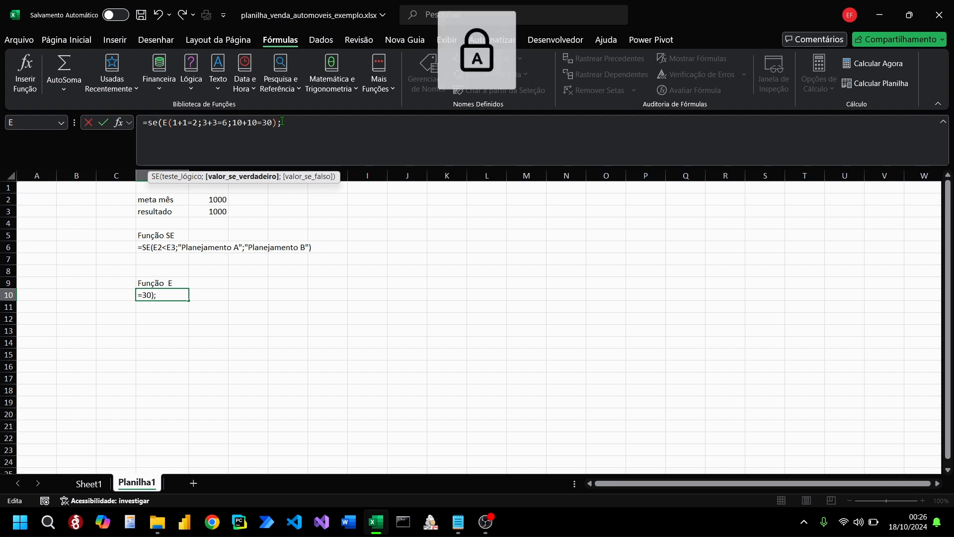
type("T")
key("Caps_Lock")
key("BackSpace")
type("\"")
key("Caps_Lock")
type("T")
key("Caps_Lock")
type("a")
key("BackSpace")
key("BackSpace")
type("ok\"")
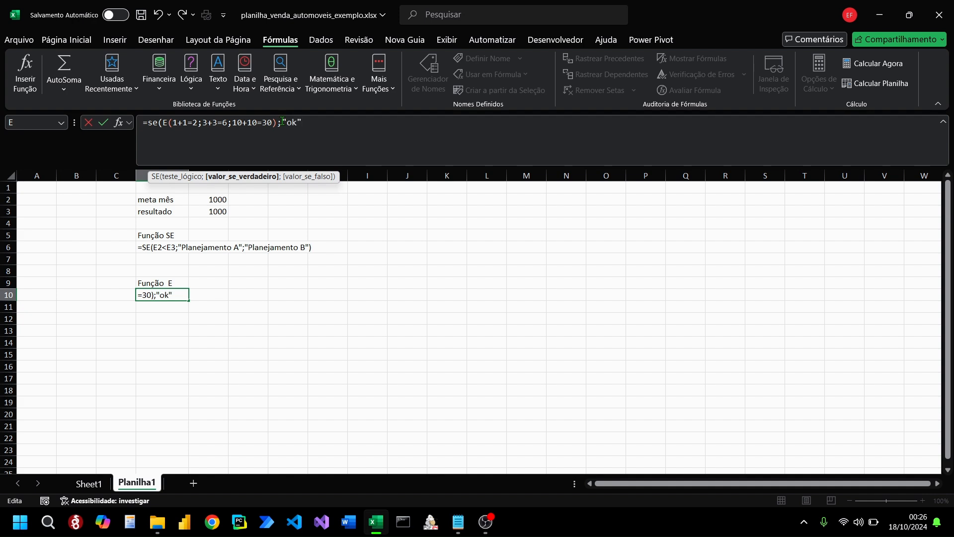
type(";\"errado")
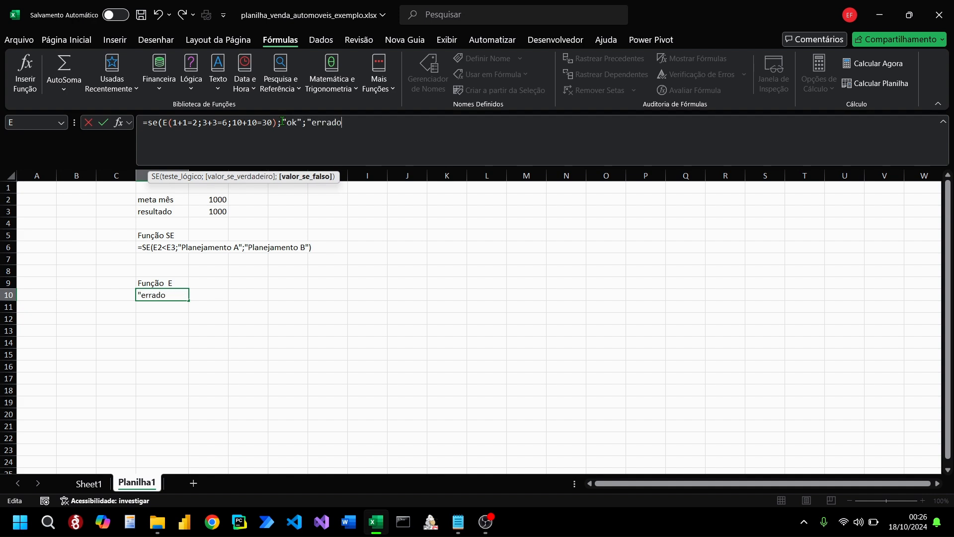
type("\")")
key("Return")
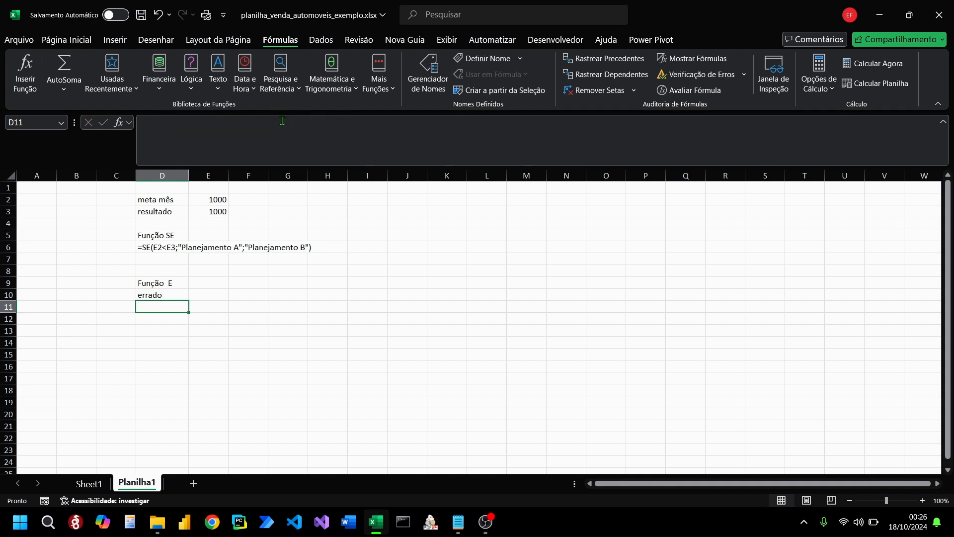
Step: Change the third condition of the nested E function in D10 to 10+10=20
left_click(168, 296)
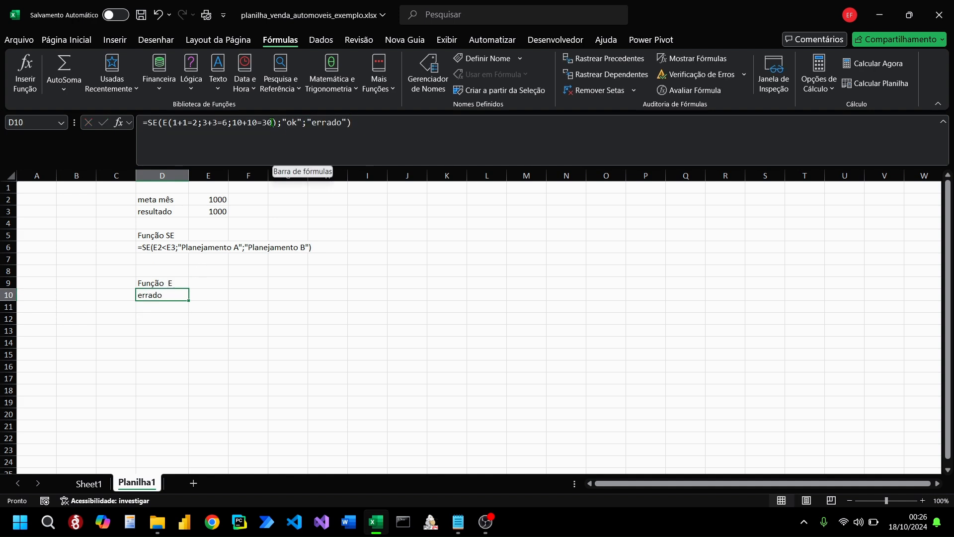
left_click(272, 123)
key("BackSpace")
key("BackSpace")
type("20")
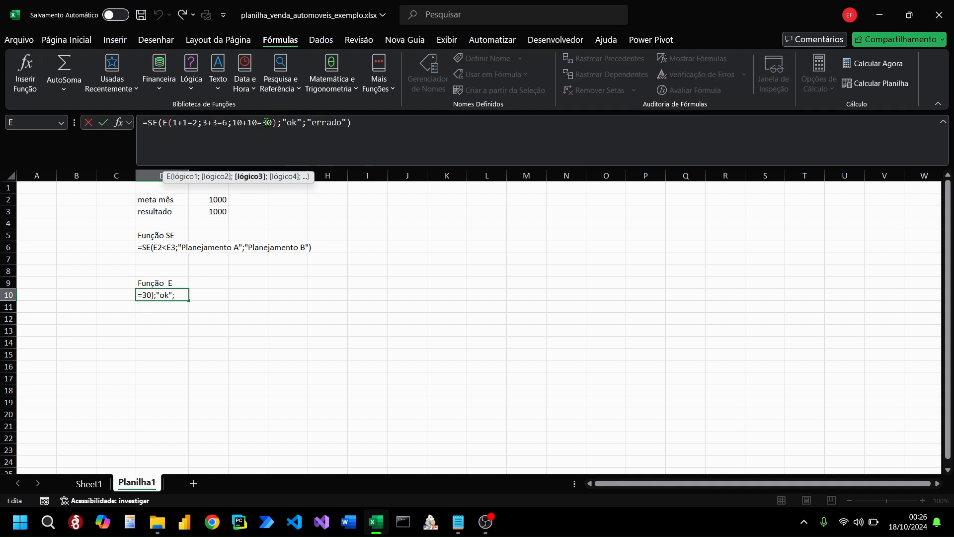
key("Return")
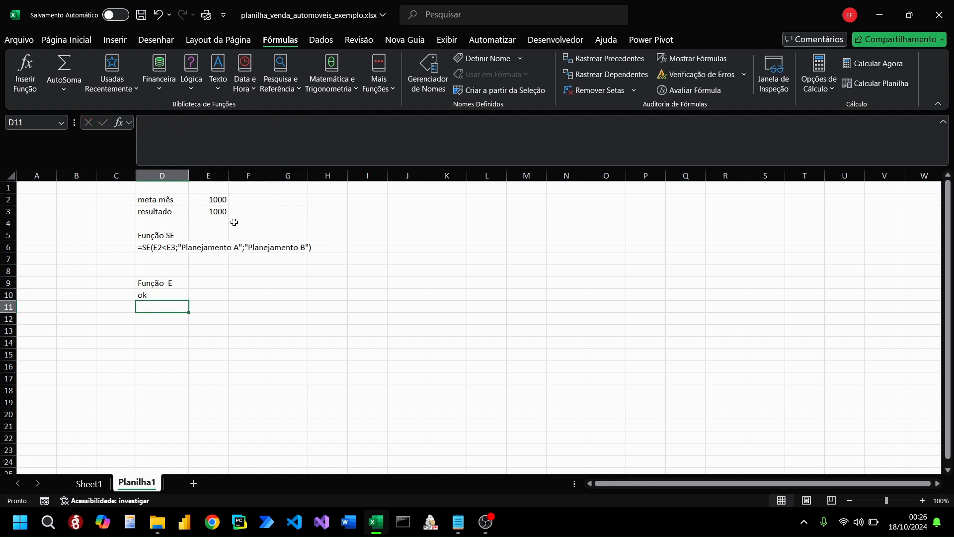
left_click(154, 296)
double_click(293, 122)
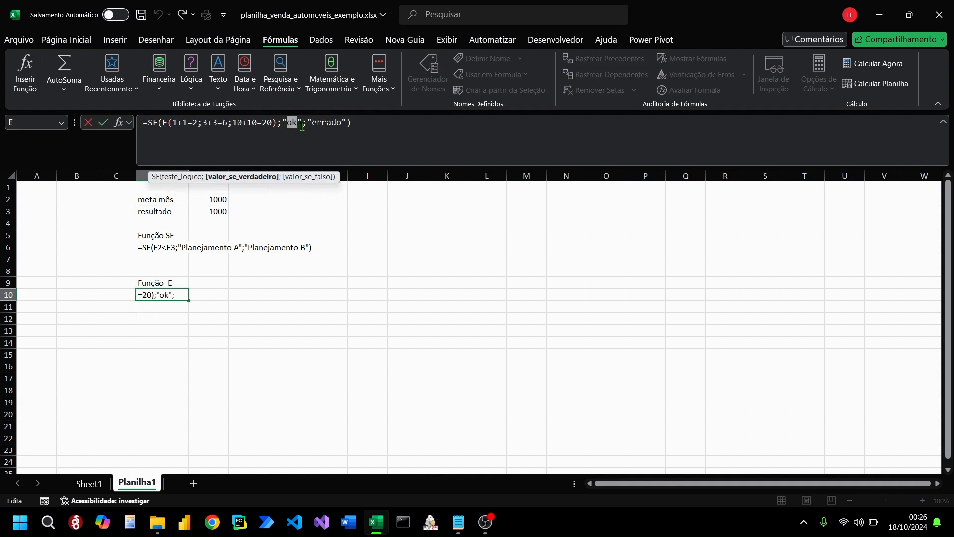
left_click_drag(303, 123, 282, 122)
left_click(442, 258)
key("Return")
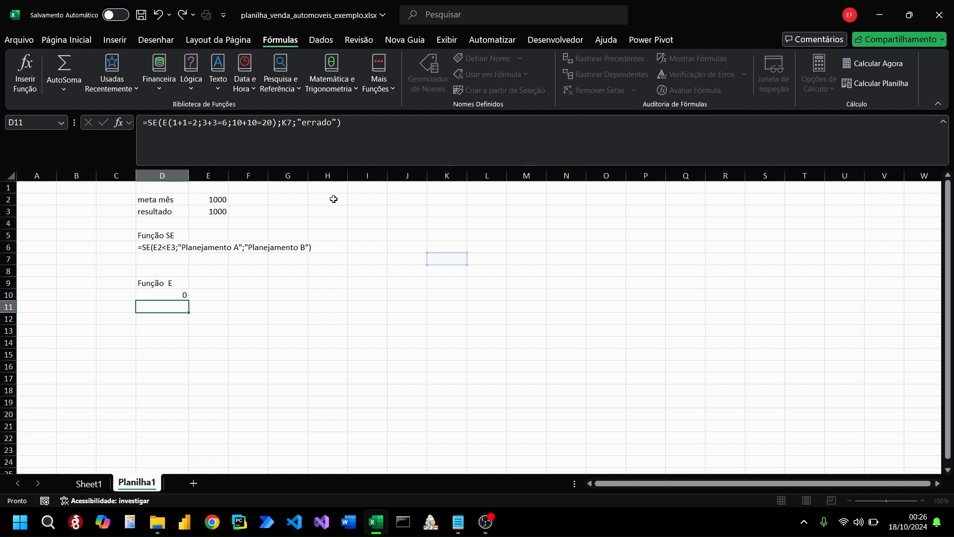
left_click(187, 297)
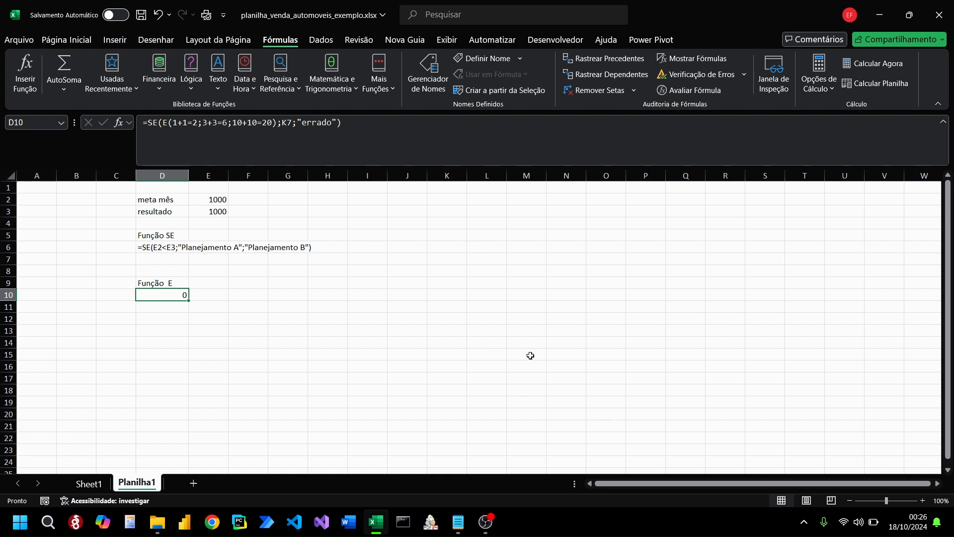
left_click(341, 283)
key("Down")
key("Left")
key("Left")
key("Left")
key("Left")
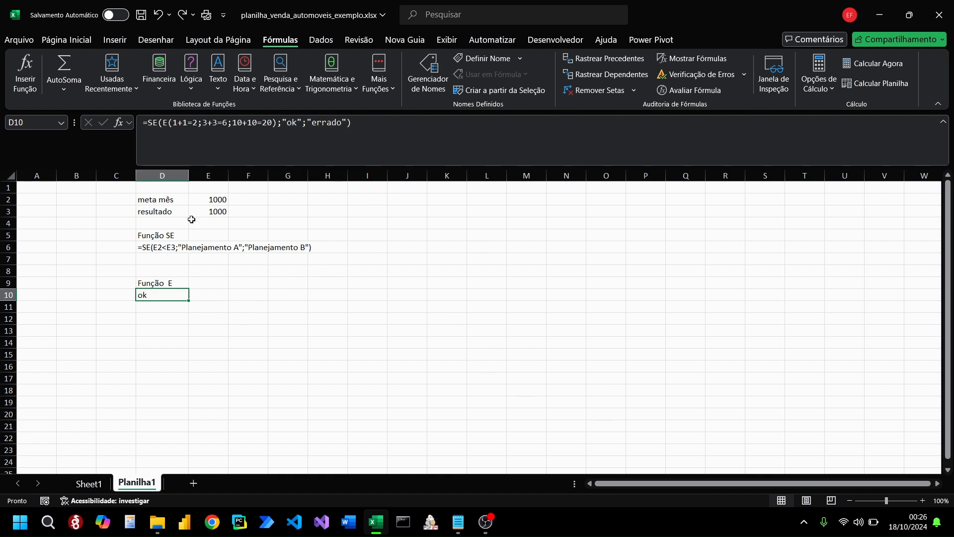
Step: Remove the opening SE( from D10's formula and put an apostrophe before it to store it as text
left_click_drag(165, 123, 147, 124)
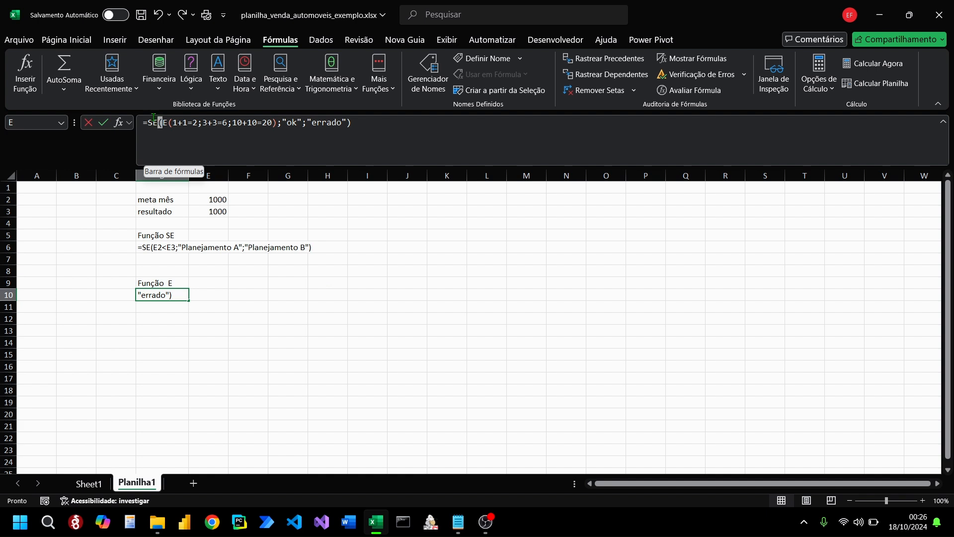
key("BackSpace")
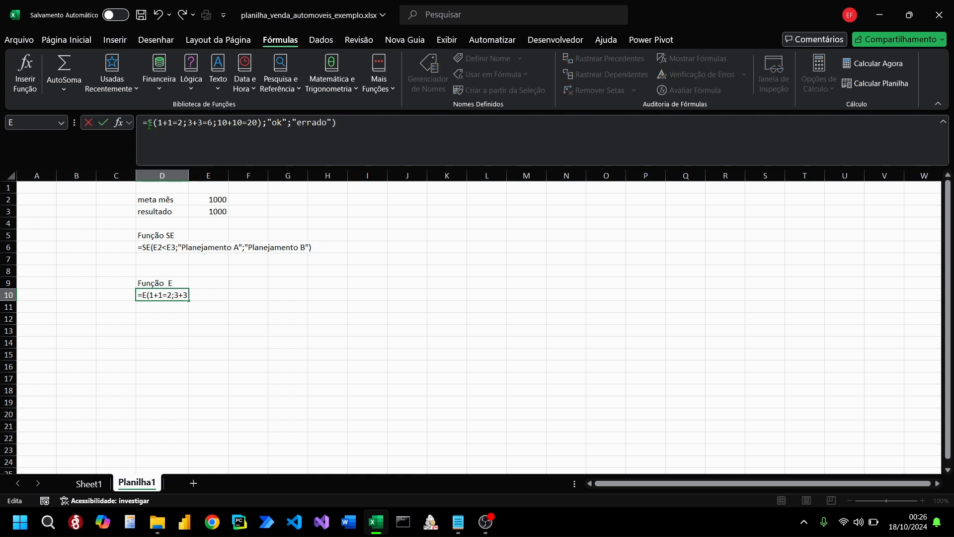
type("'")
key("BackSpace")
key("Home")
type("'")
key("Return")
left_click(191, 331)
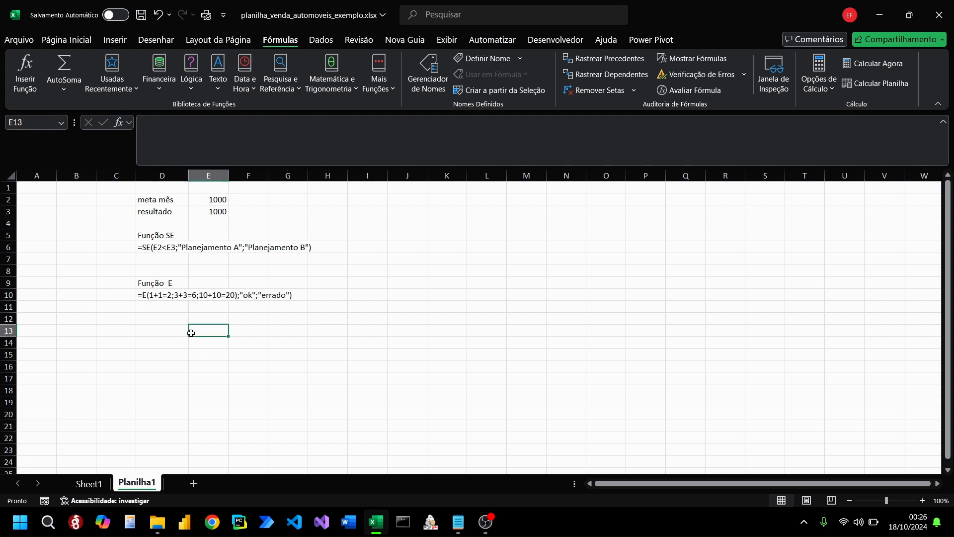
left_click(358, 238)
left_click(191, 74)
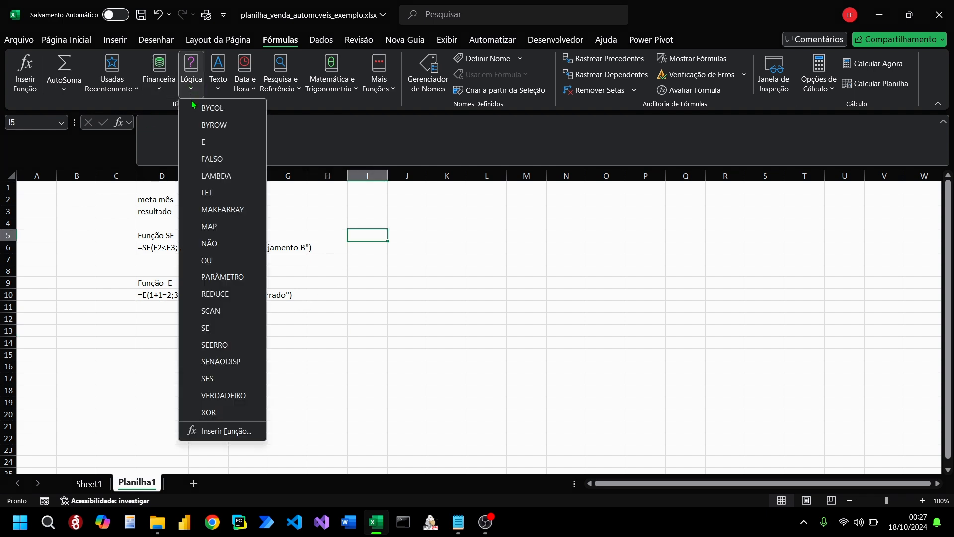
left_click(100, 341)
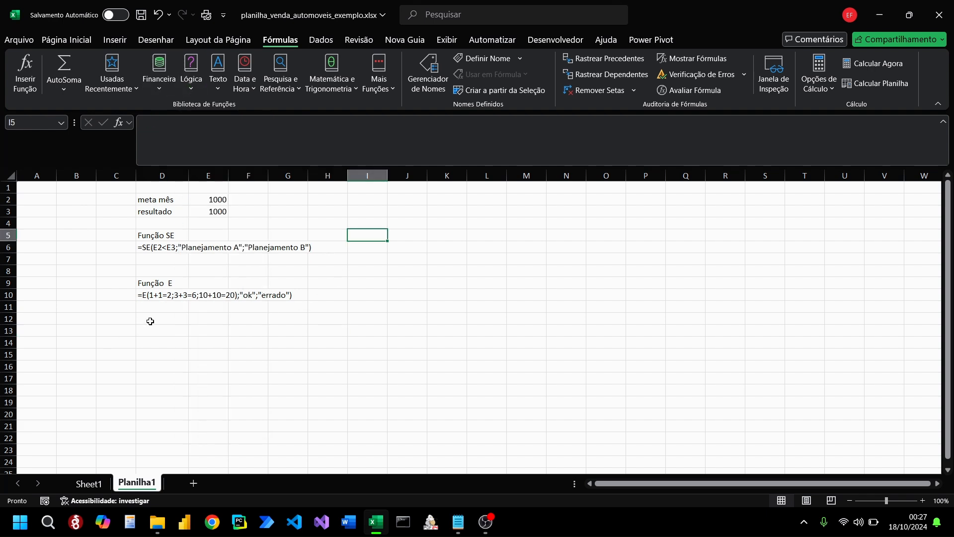
Step: Enter the heading "Função Ou" in cell D12
left_click(149, 320)
key("Caps_Lock")
type("F")
key("Caps_Lock")
type("unçã")
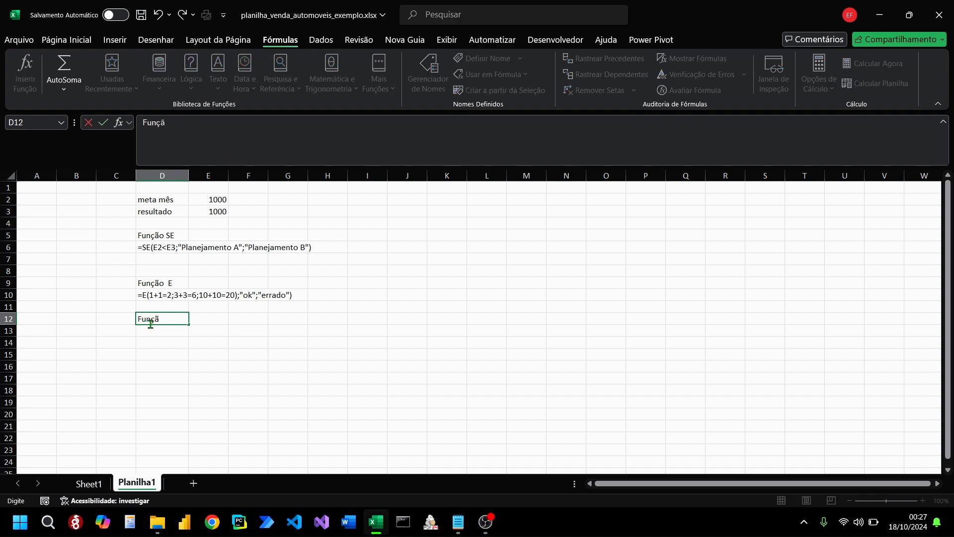
type("o")
key("Caps_Lock")
type("O")
key("Caps_Lock")
type("u")
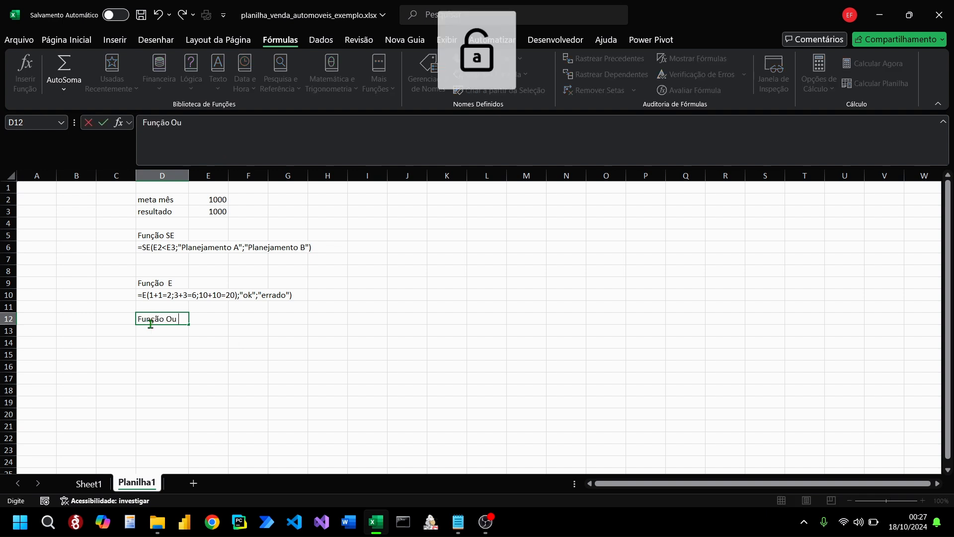
key("Return")
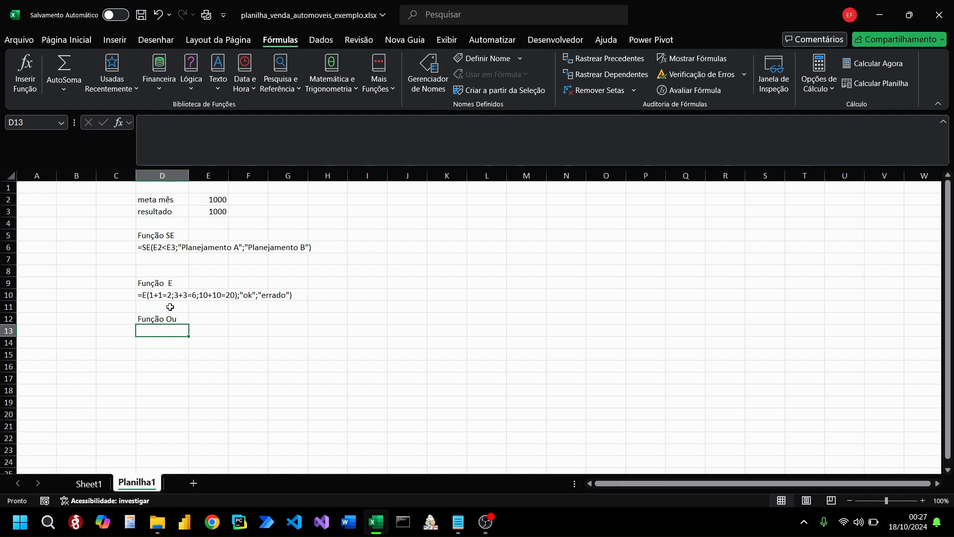
Step: Copy D10's formula text from E( through "errado"), without the apostrophe and equals sign, into D13
left_click(170, 316)
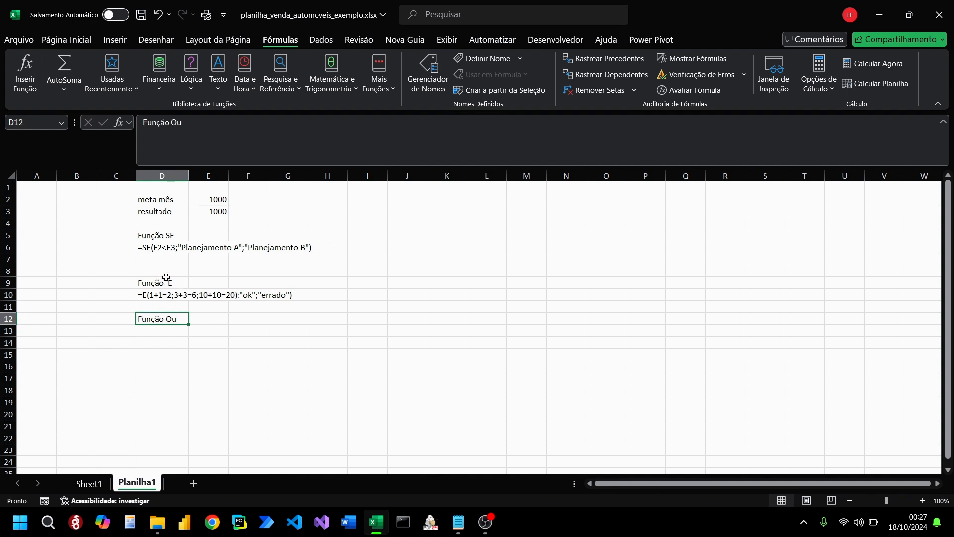
left_click(155, 298)
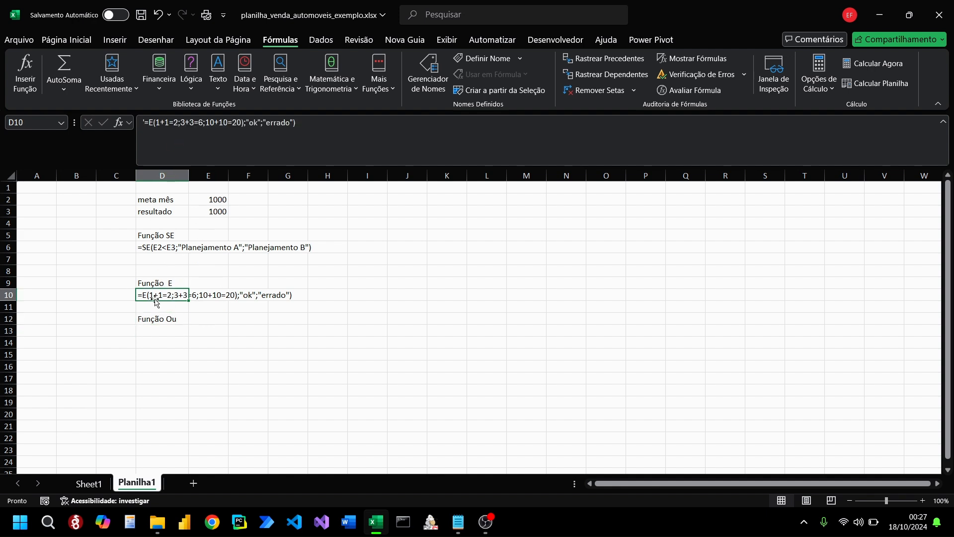
left_click_drag(296, 123, 149, 116)
key("ctrl+c")
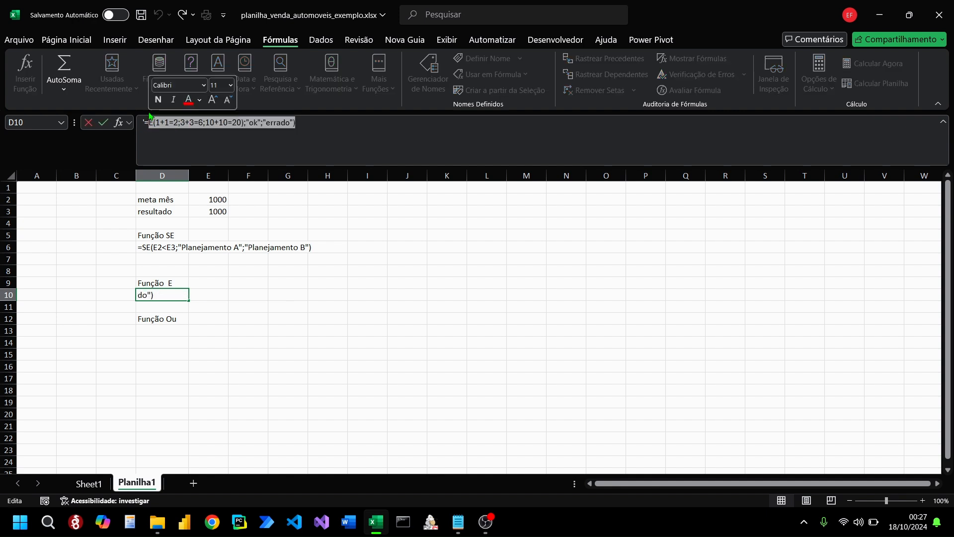
key("Return")
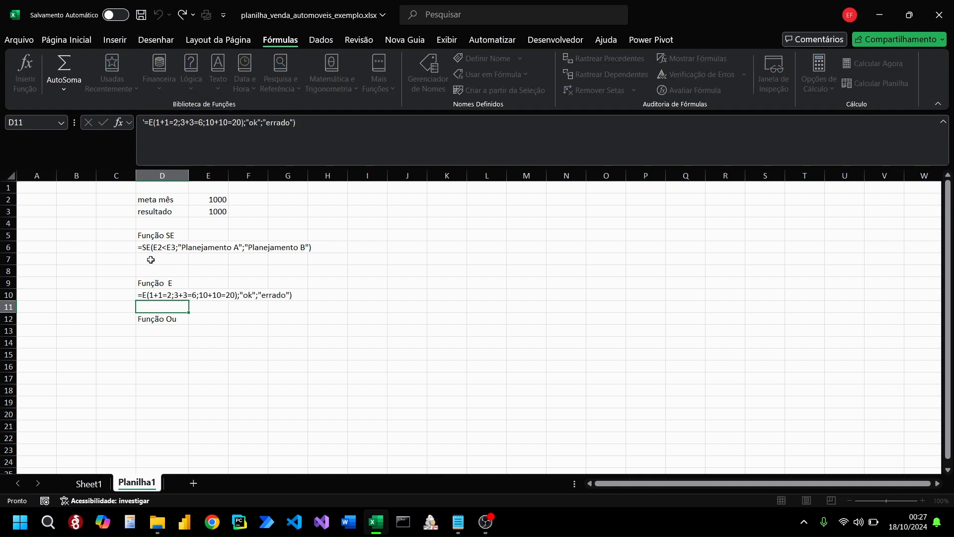
left_click(163, 328)
left_click(181, 149)
key("ctrl+v")
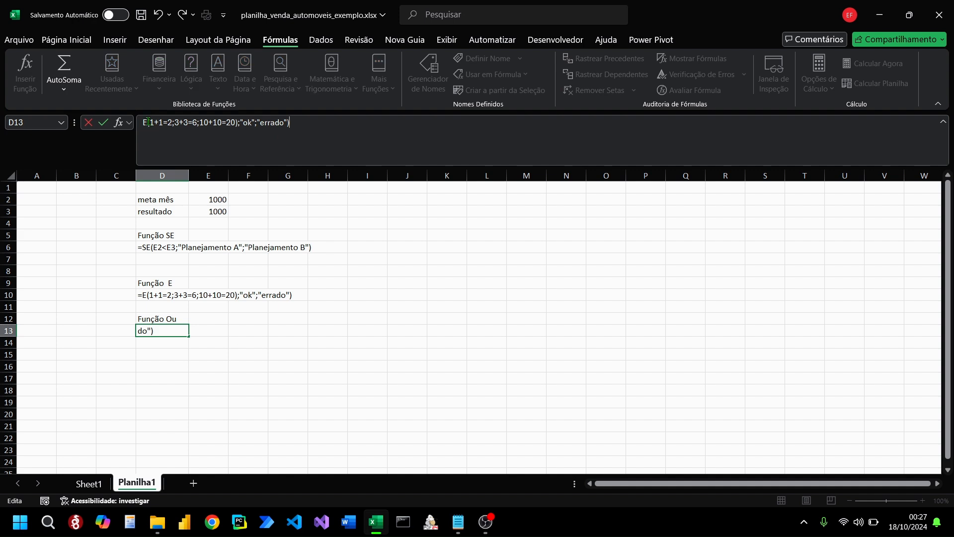
Step: Replace the function name E at the start of D13's text with =ou
left_click_drag(148, 122, 110, 108)
type("=ou")
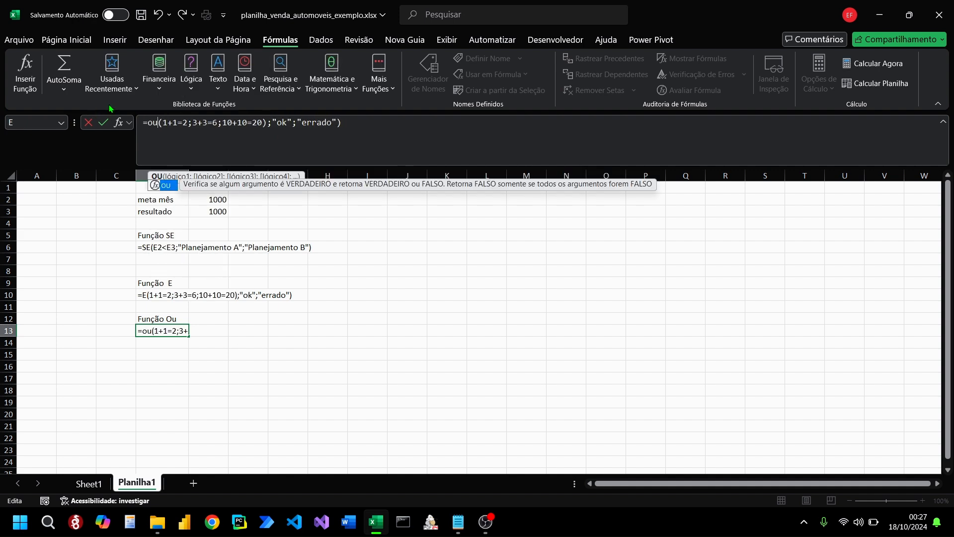
left_click(149, 123)
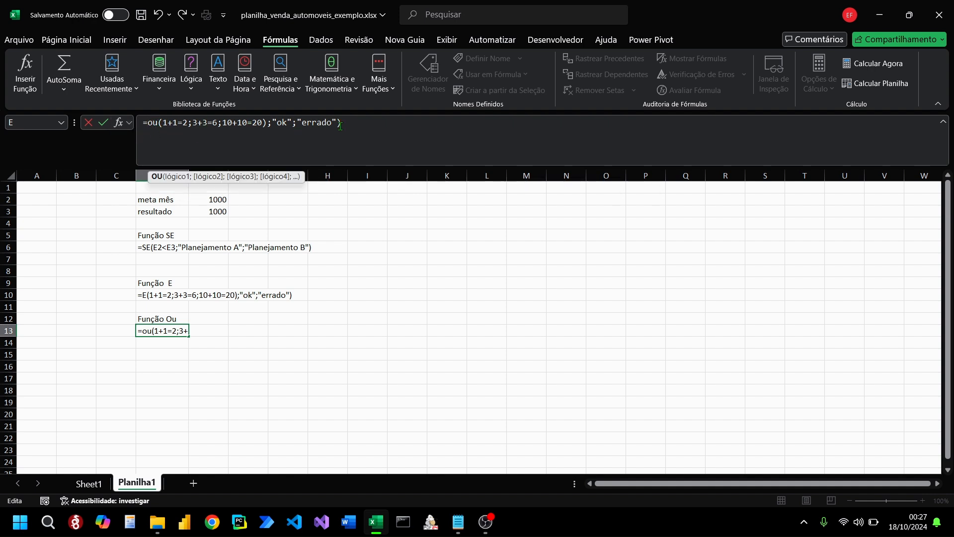
Step: Clear D13's formula and open the OU function's arguments to read their description, without inserting the function
left_click_drag(341, 123, 27, 130)
key("BackSpace")
left_click(190, 75)
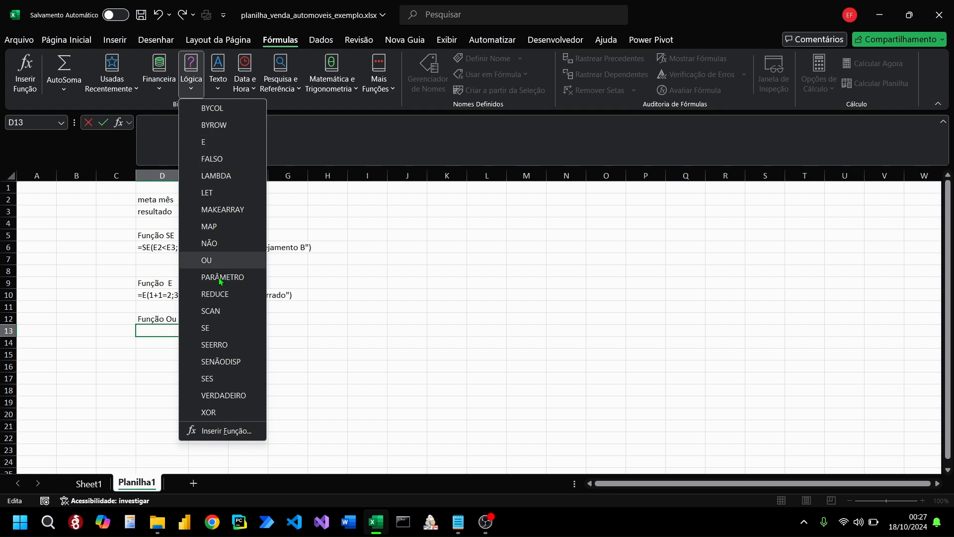
left_click(215, 259)
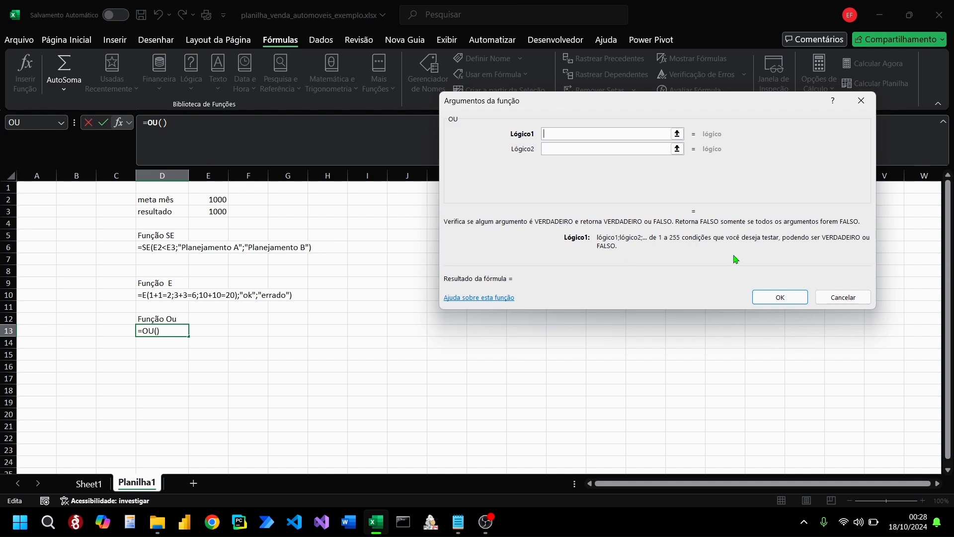
left_click(838, 299)
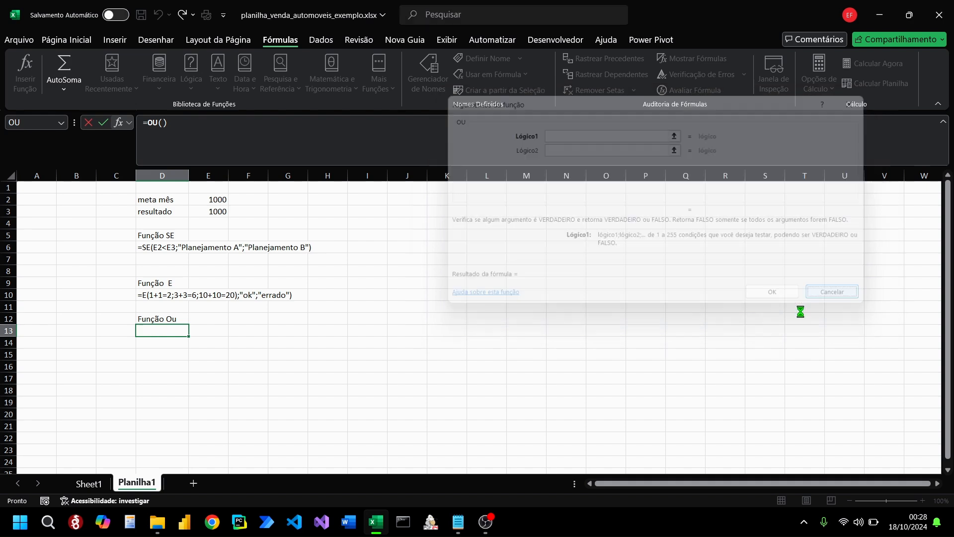
Step: Put the formula =ou(1+1=2;3+3=6;10+10=20);"ok";"errado") back in D13 and try to commit it
type("=ou(1+1=2;3+3=6;10+10=20);\"ok\";\"errado\")")
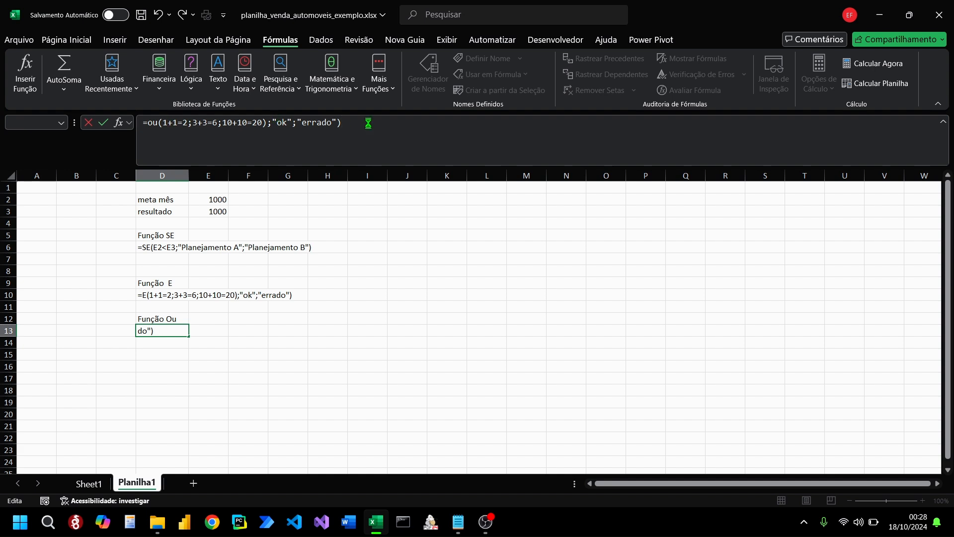
key("Return")
left_click(454, 327)
left_click(165, 122)
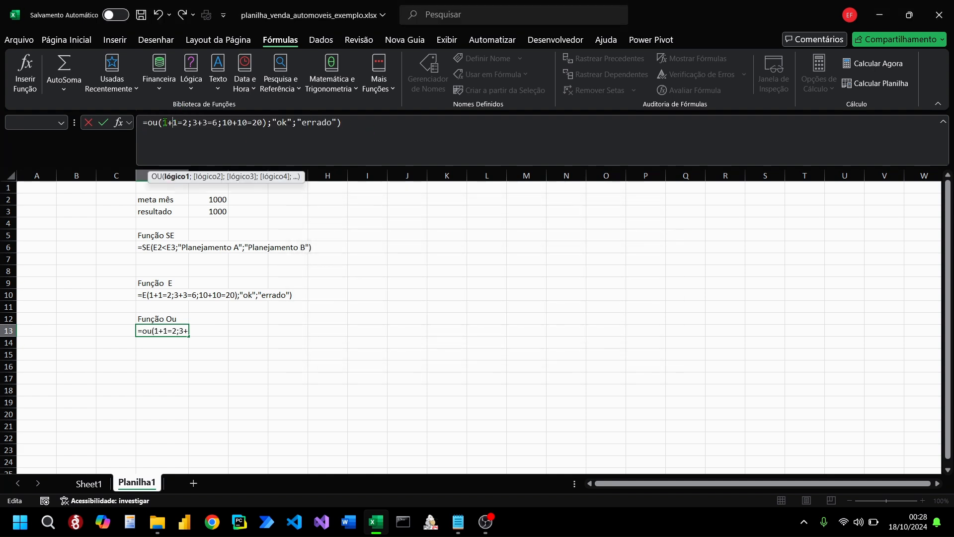
Step: Enter the formula =OU(1+1=2;3+3=6;10+10=20;"ok";"errado") in the cell below the "Função Ou" heading
left_click(254, 122)
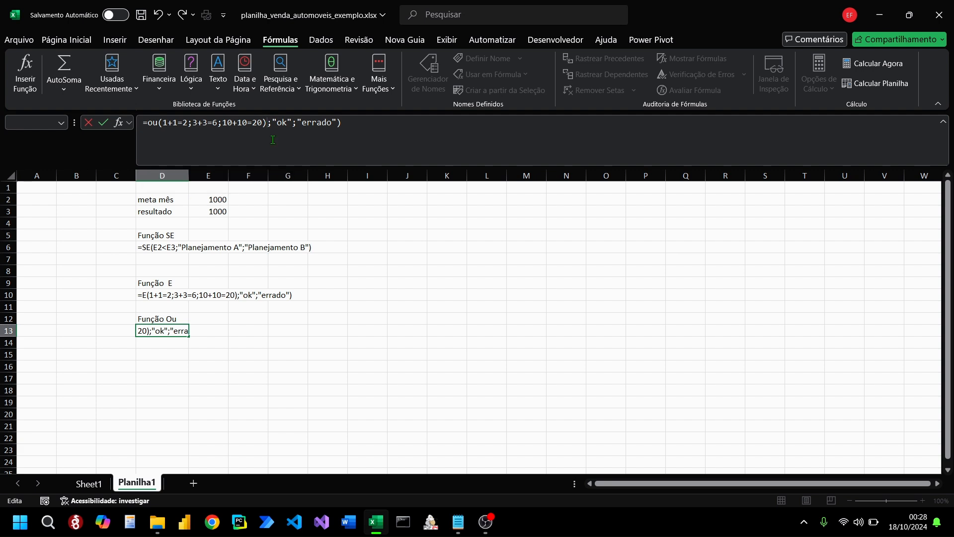
key("Return")
left_click(182, 320)
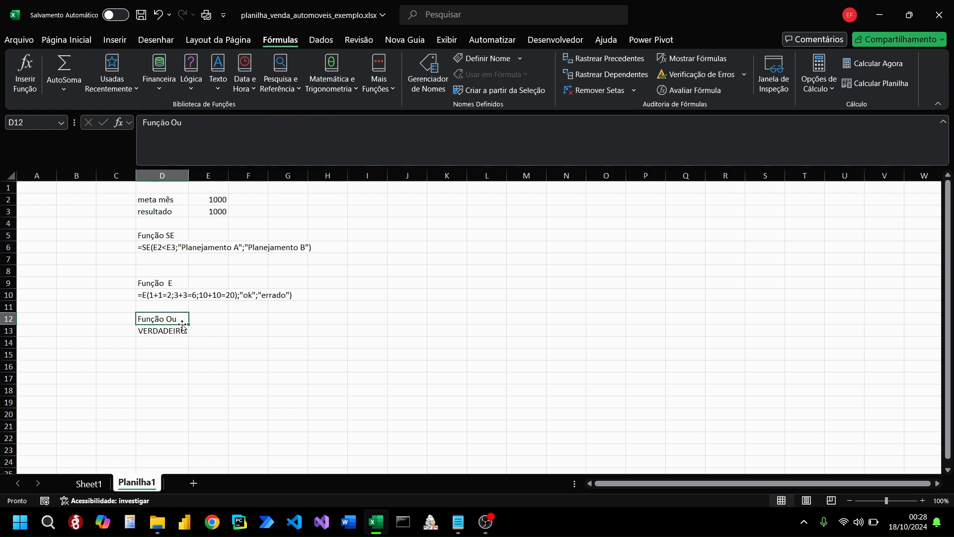
Step: Change the OU formula's third condition to 10+10=30 and its second condition to 3+3=7
left_click(165, 330)
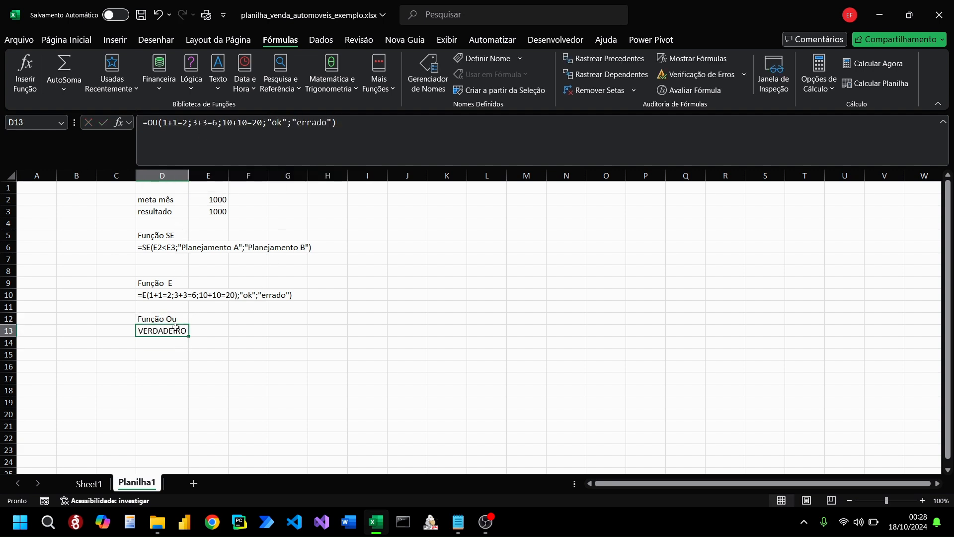
left_click(254, 122)
key("Return")
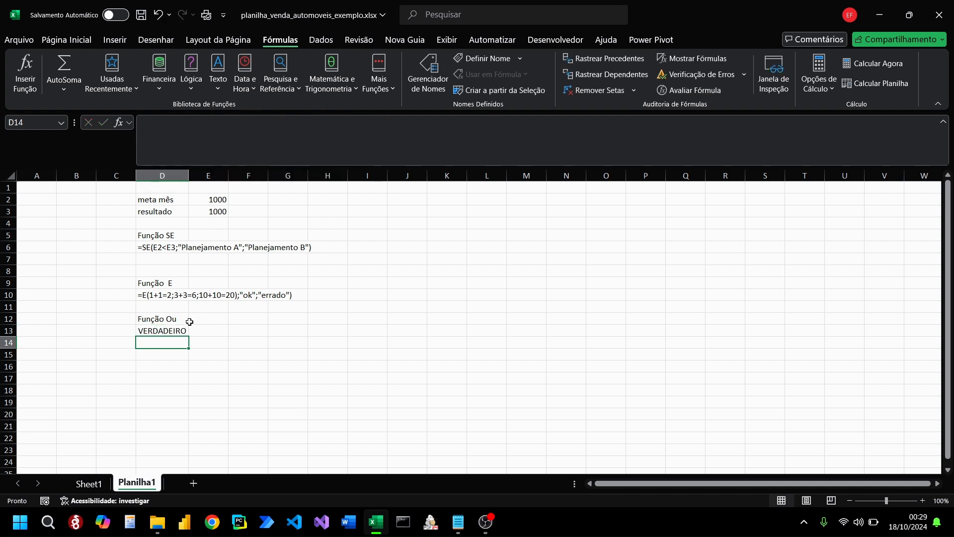
left_click(171, 330)
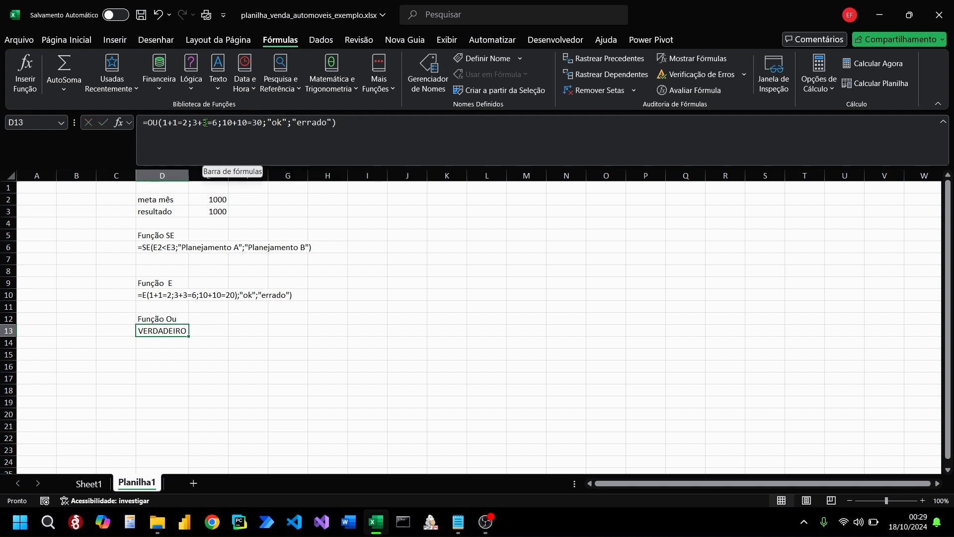
left_click(211, 122)
key("Return")
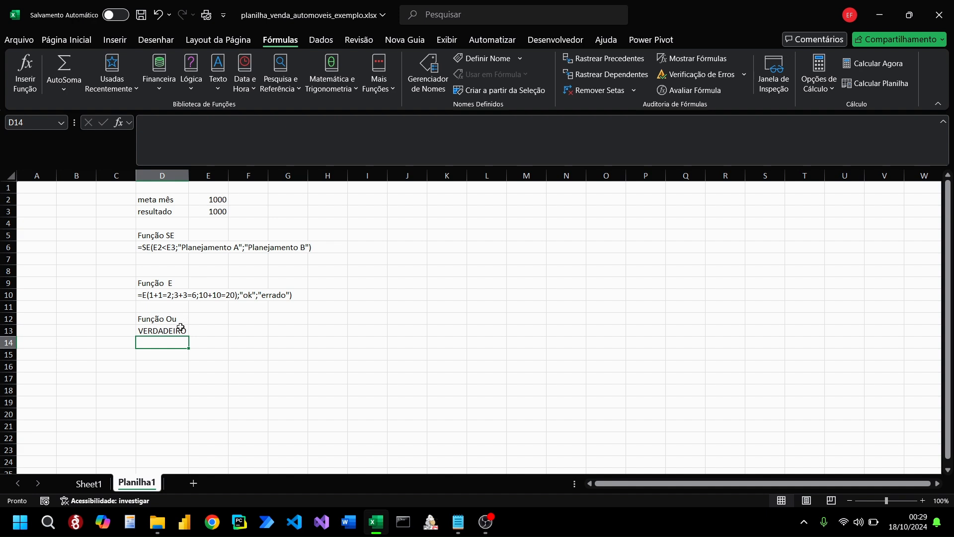
Step: Change the OU formula's first condition to 1+1=4
left_click(181, 327)
left_click(184, 124)
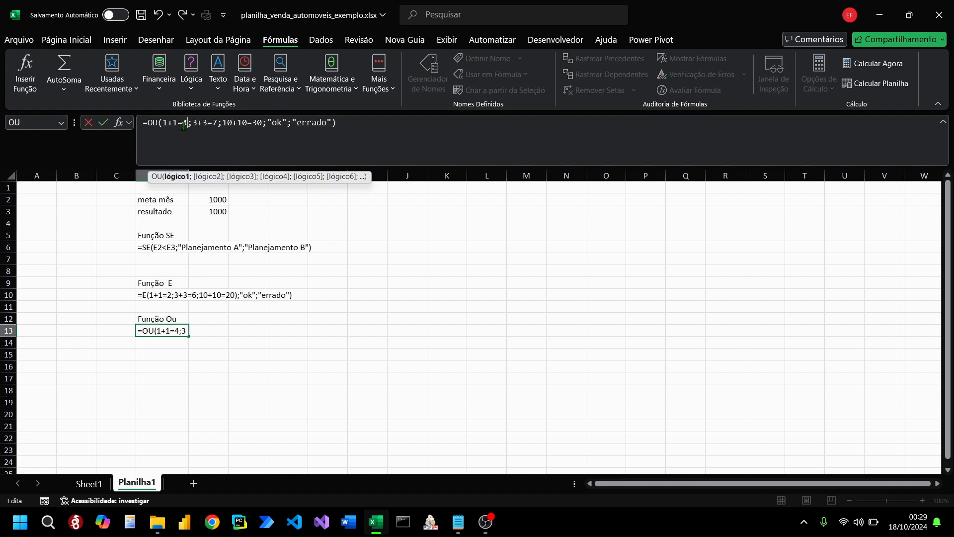
key("Return")
left_click(257, 302)
Step: Convert the OU formula in D13 to plain text by prefixing it with an apostrophe
left_click(174, 327)
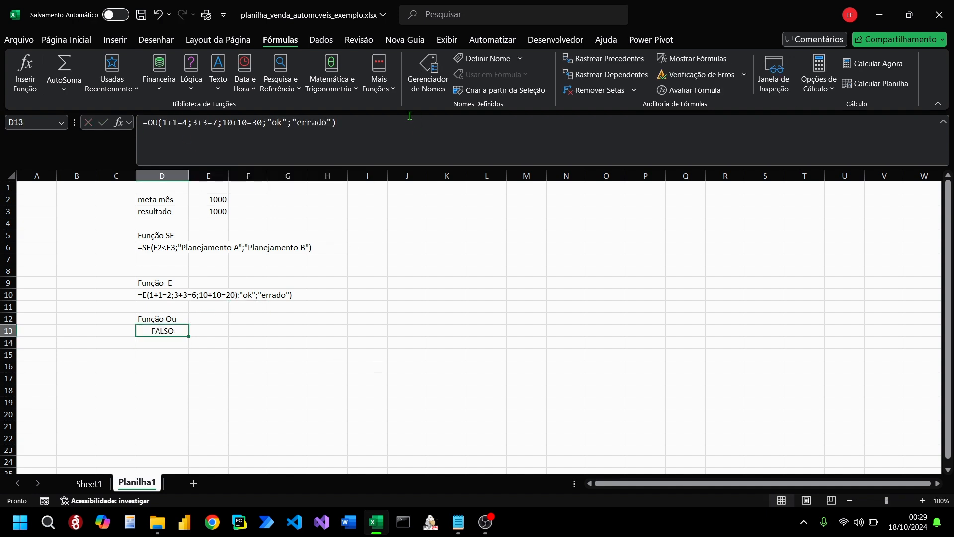
left_click(140, 122)
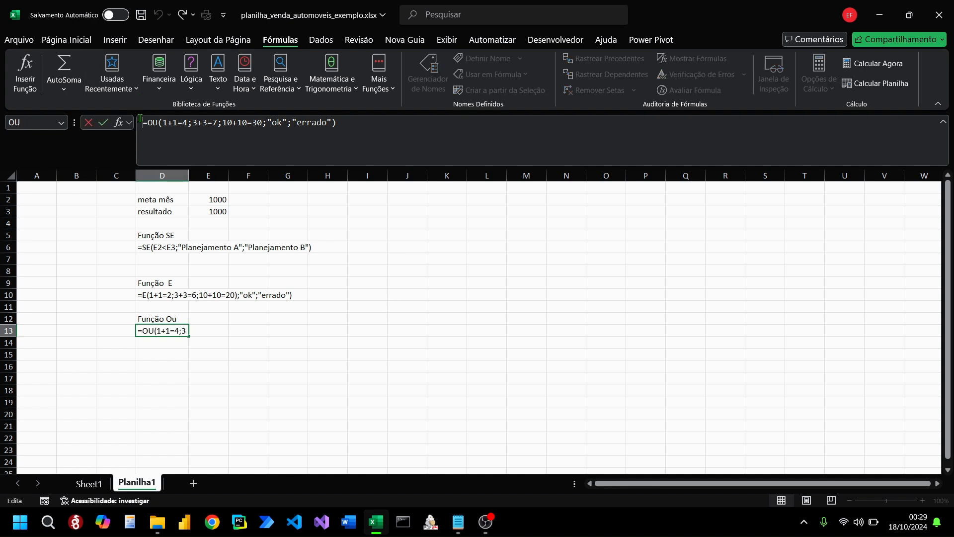
type("'")
key("Return")
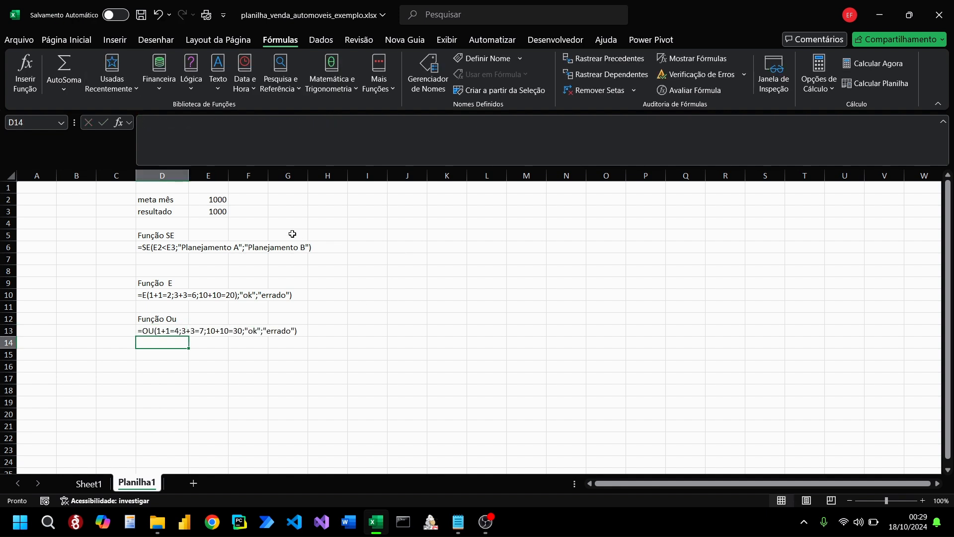
Step: Delete the empty row 7 between the SE and E function examples
left_click(6, 259)
key("ctrl+minus")
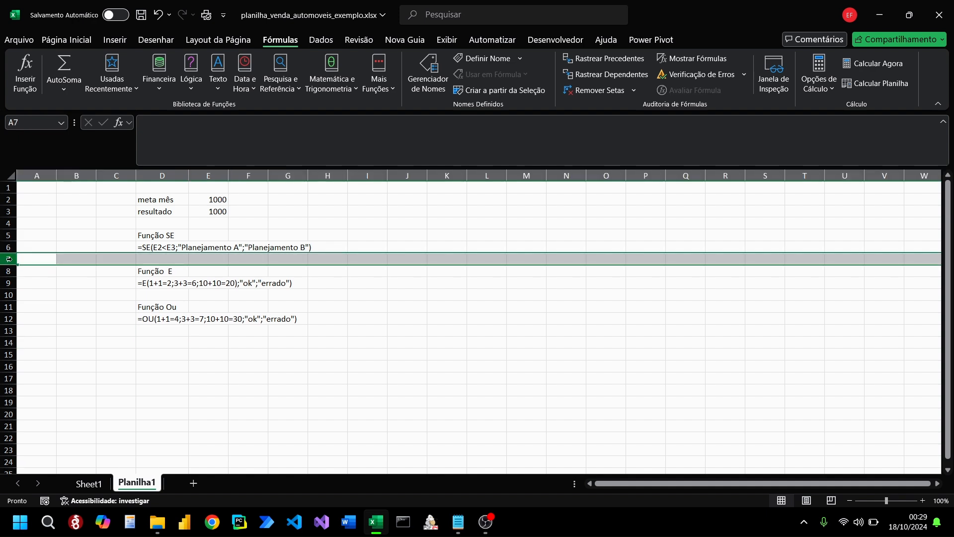
left_click(349, 400)
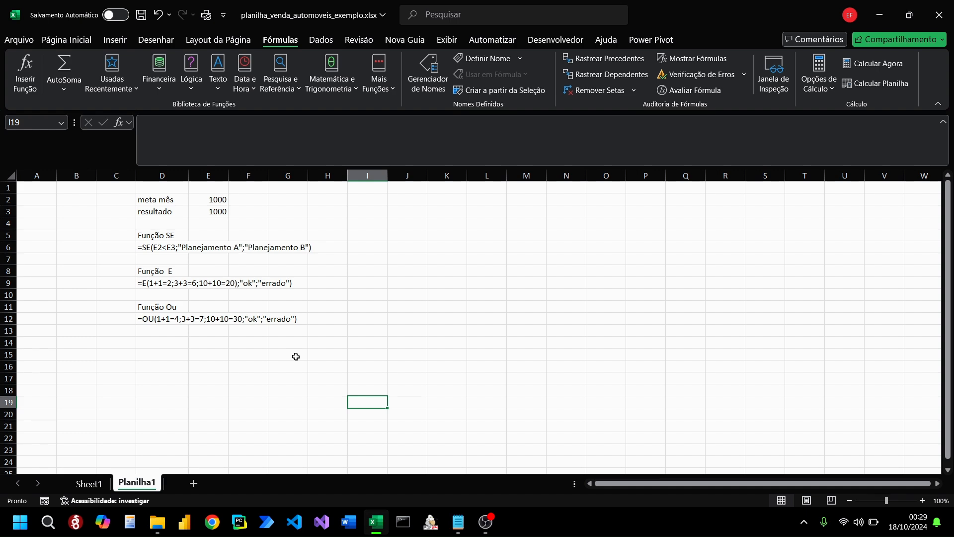
Step: Examine the repeated values in the Modelo column, B2:B51, of the car sales table on Sheet1
left_click(89, 483)
left_click(141, 224)
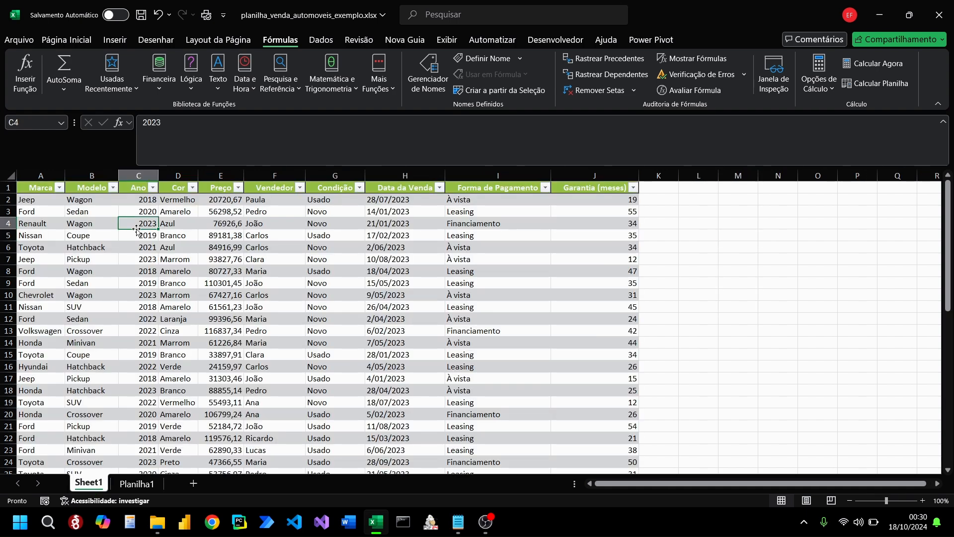
left_click(94, 212)
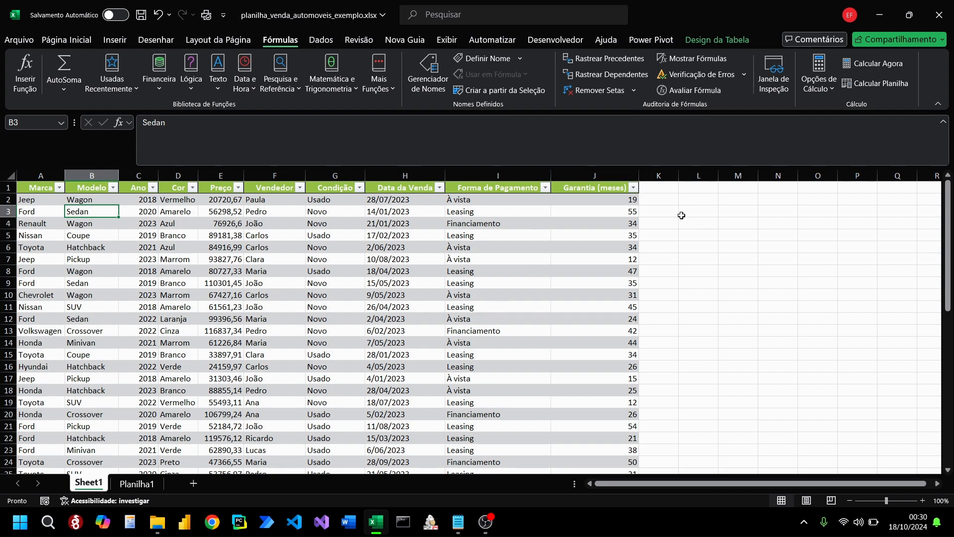
scroll(146, 296, "down", 15)
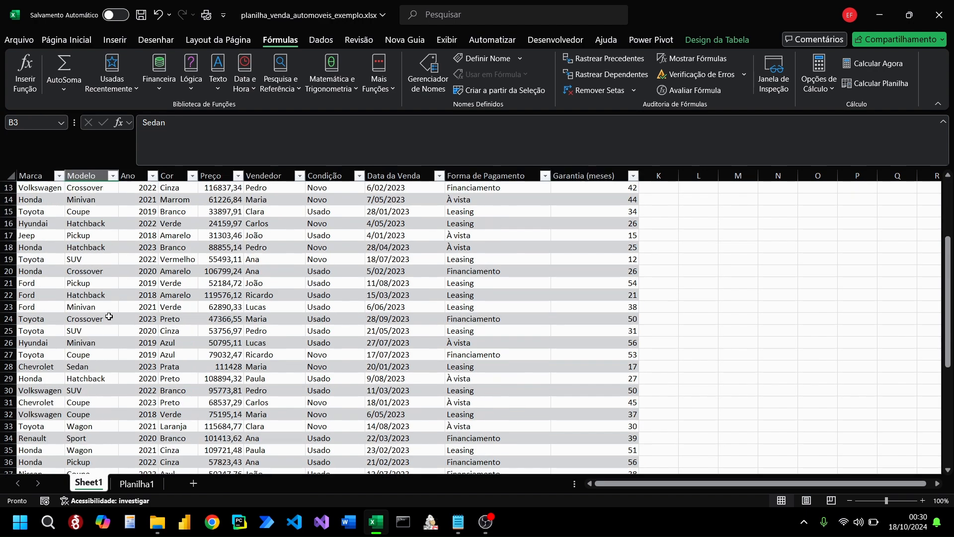
key("ctrl+Page_Down")
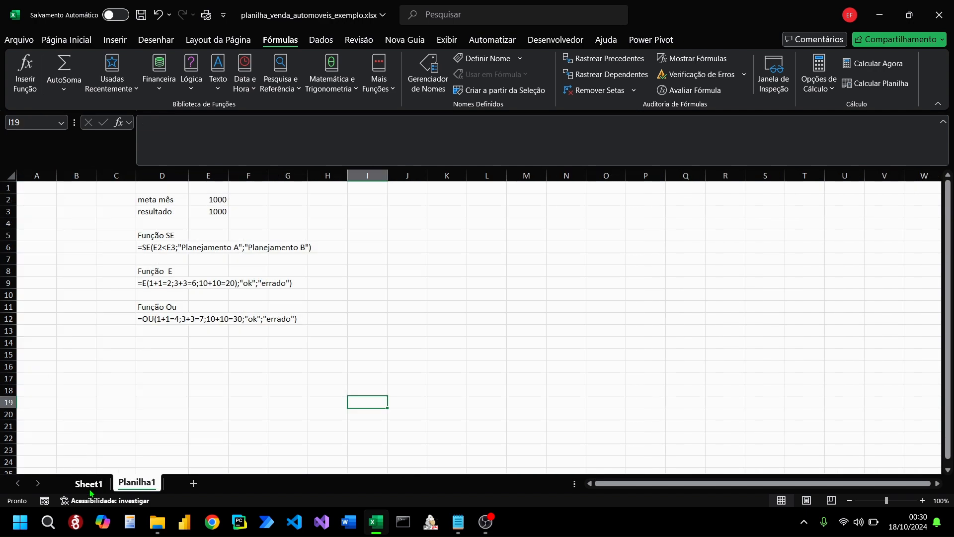
left_click(88, 483)
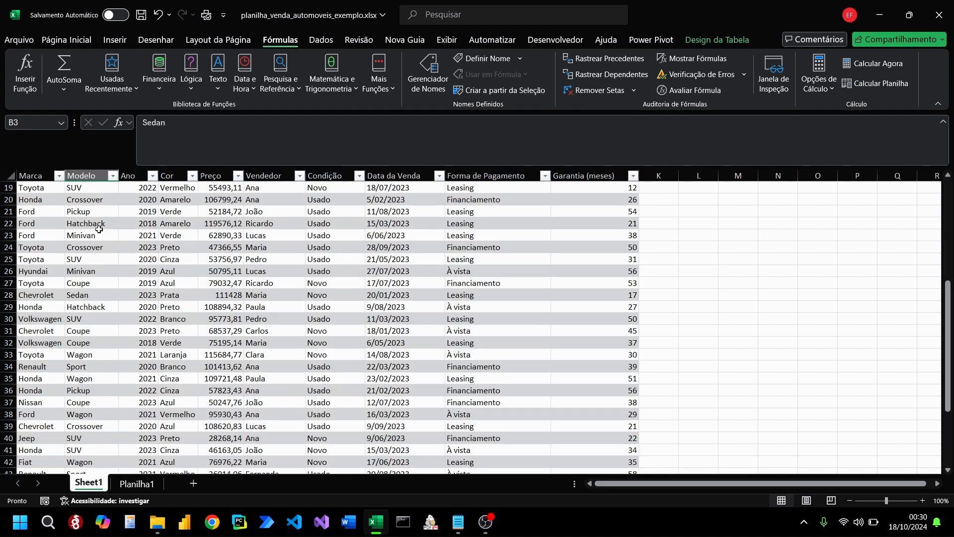
scroll(89, 258, "up", 5)
left_click_drag(95, 200, 93, 452)
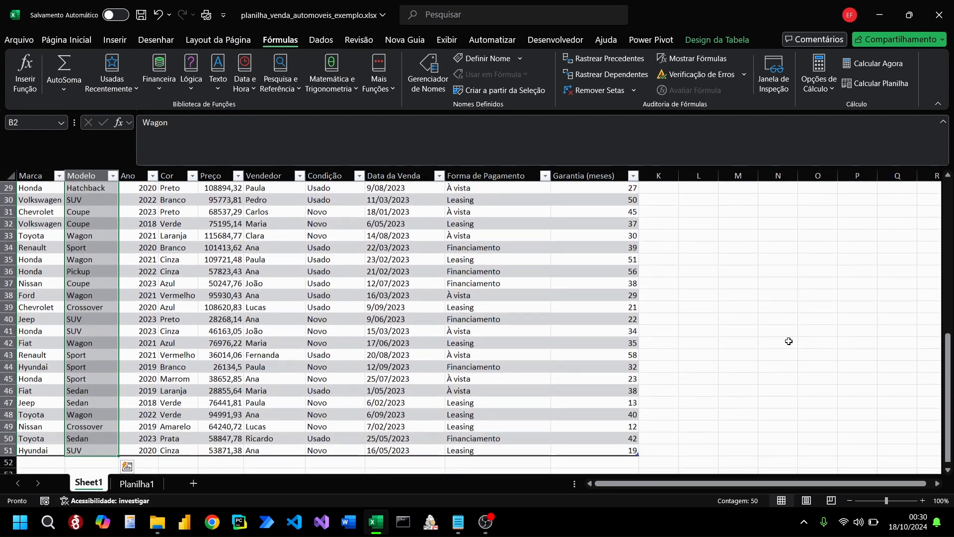
Step: Enter =ÚNICO(B:B) in cell M4 of Sheet1 to list the distinct values of the Modelo column
scroll(788, 341, "up", 10)
left_click(724, 225)
type("=unico")
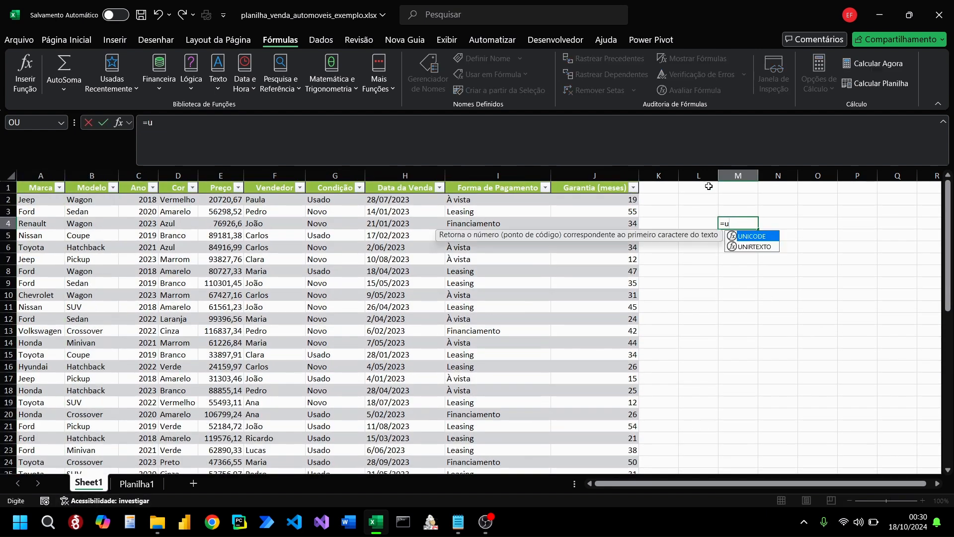
key("BackSpace")
key("BackSpace")
key("BackSpace")
key("BackSpace")
key("BackSpace")
type("único(")
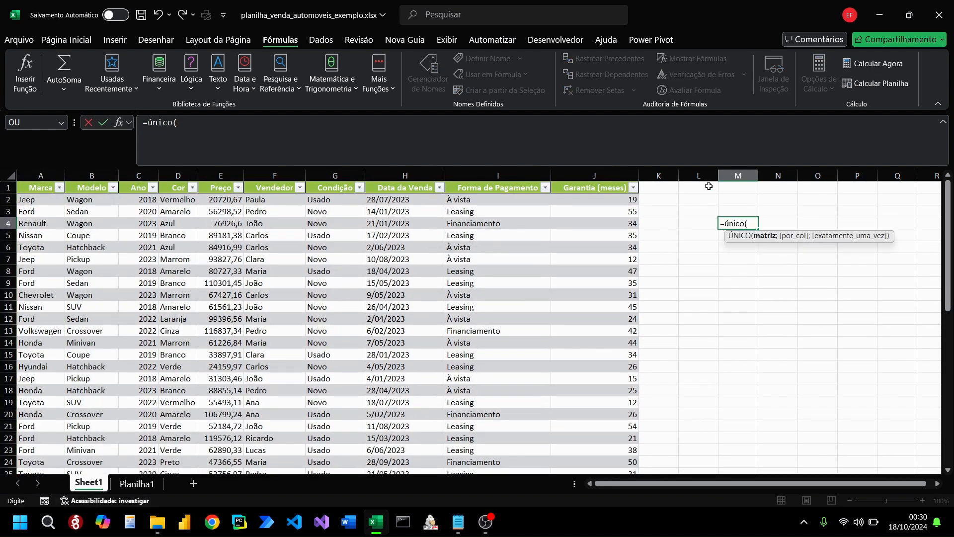
left_click(84, 176)
left_click(232, 144)
type(")")
key("Return")
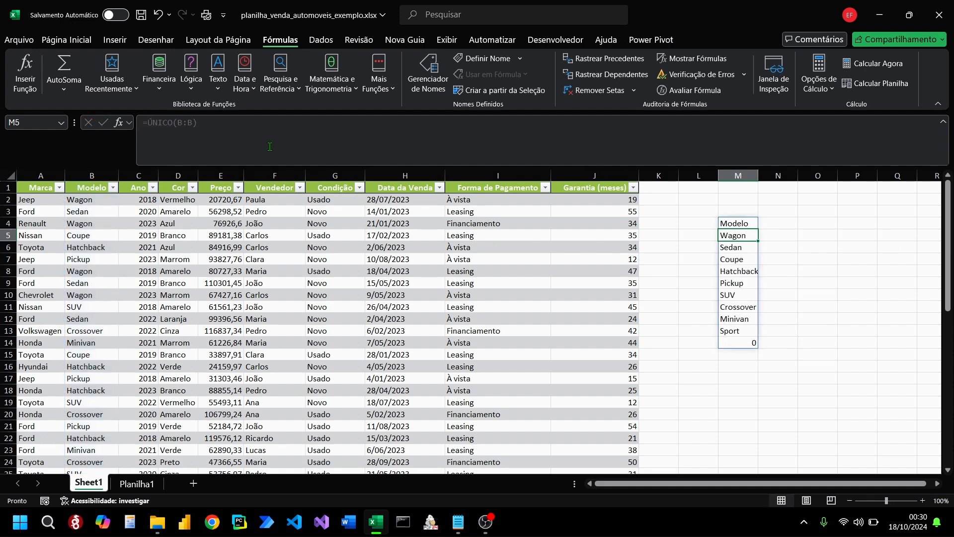
Step: Compare the unique model list in column M with the Modelo column's data and its filter options
left_click_drag(736, 223, 745, 330)
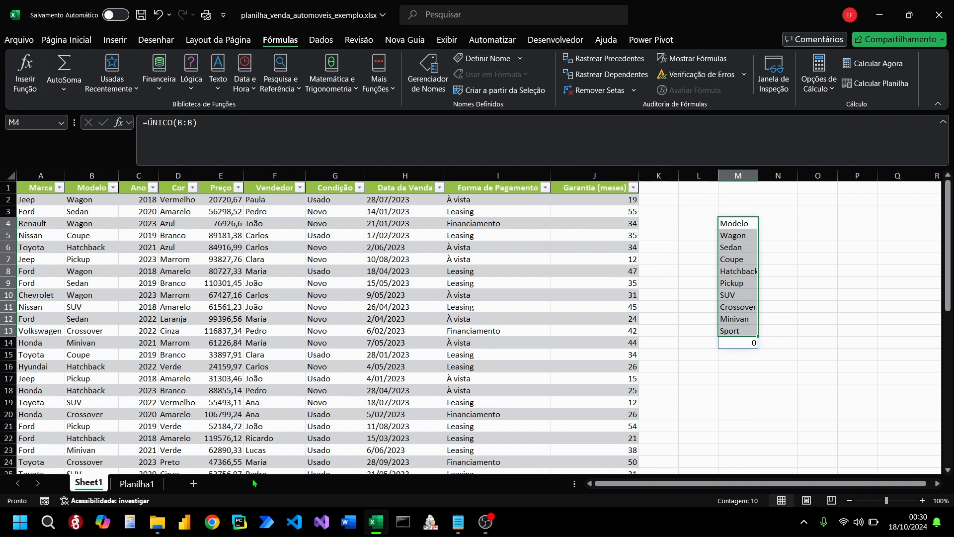
left_click(142, 483)
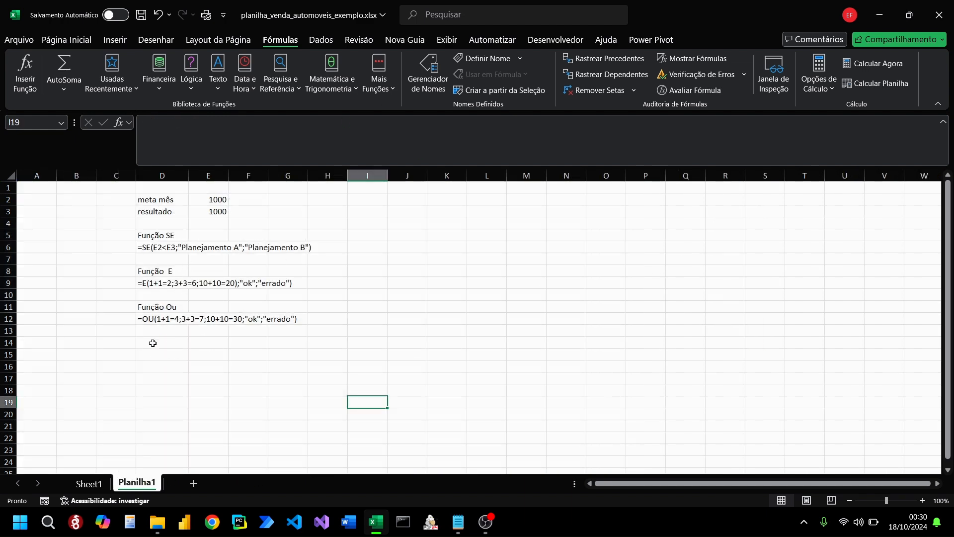
left_click(96, 484)
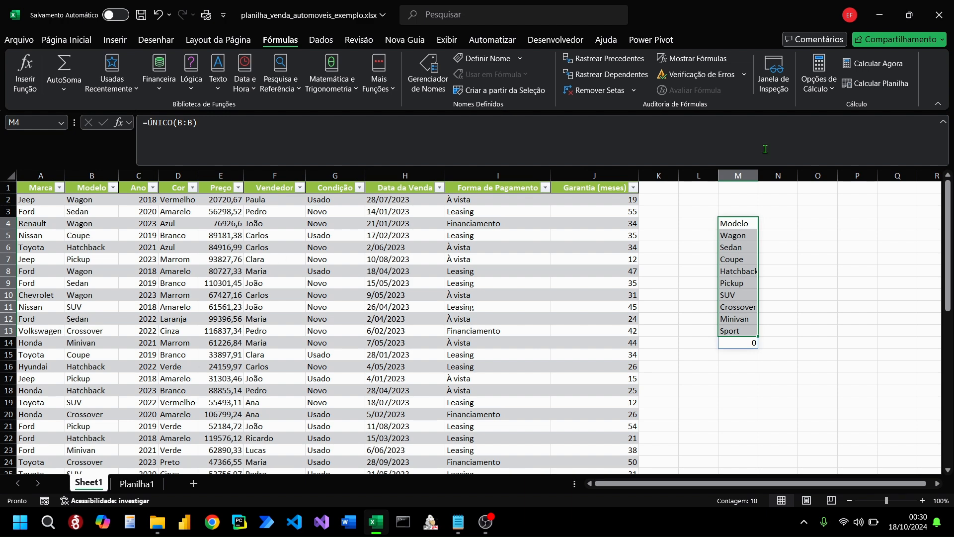
scroll(240, 237, "down", 7)
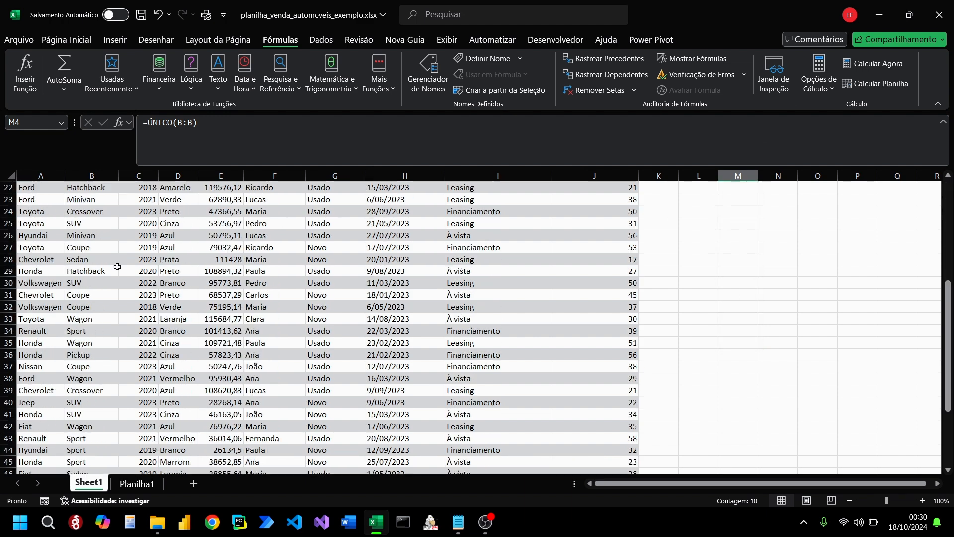
scroll(106, 296, "up", 5)
scroll(106, 296, "up", 2)
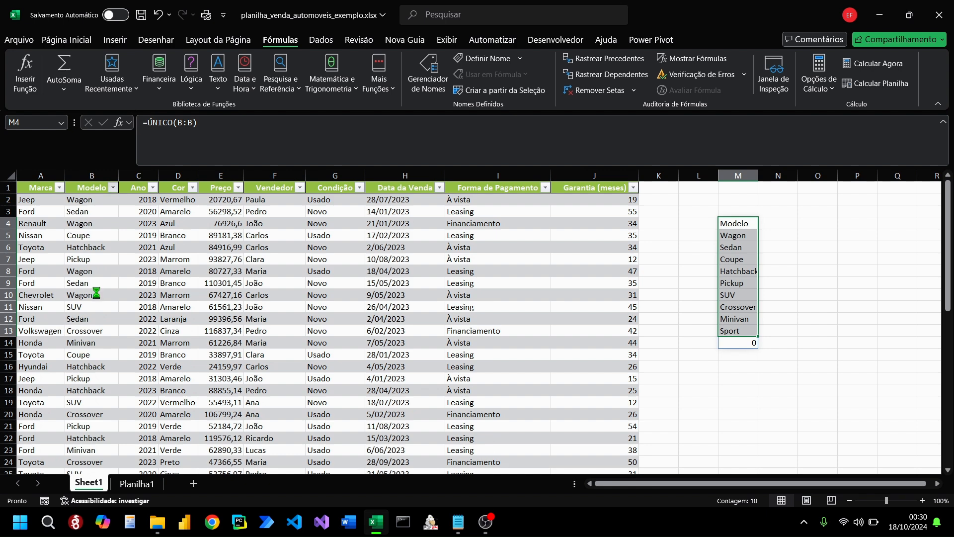
left_click(113, 187)
left_click(107, 463)
left_click(72, 248)
left_click(137, 483)
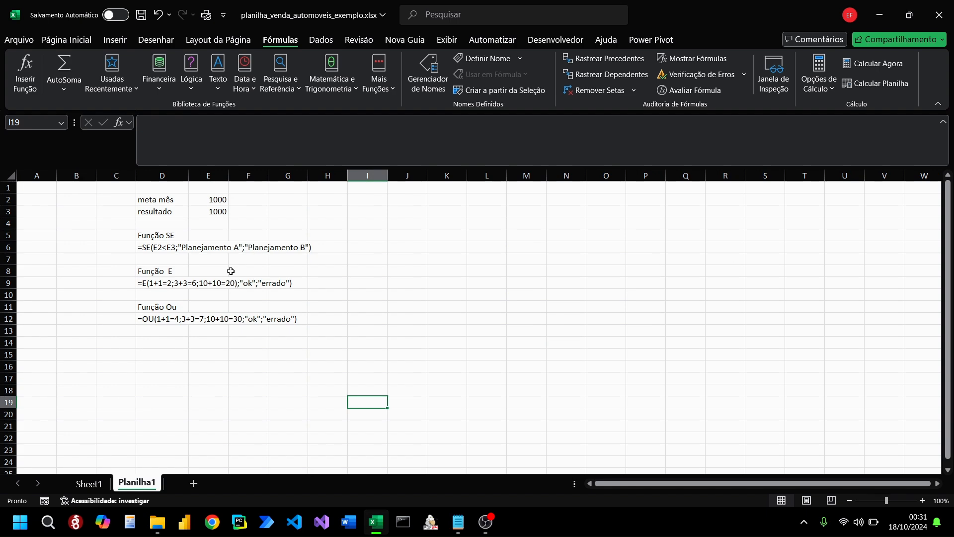
left_click(90, 481)
left_click(731, 199)
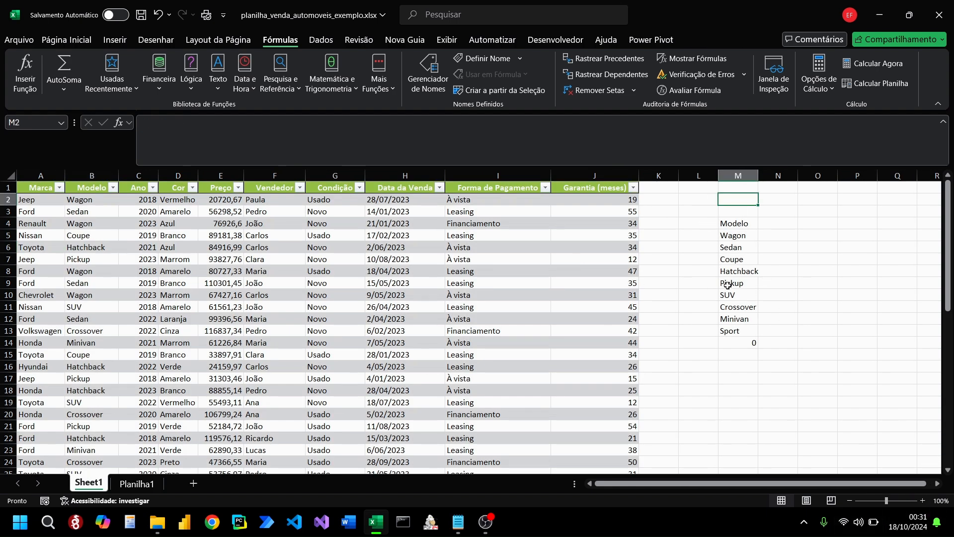
Step: Change the formula in M4 to =ÚNICO(C:C) to list the distinct years
left_click(733, 226)
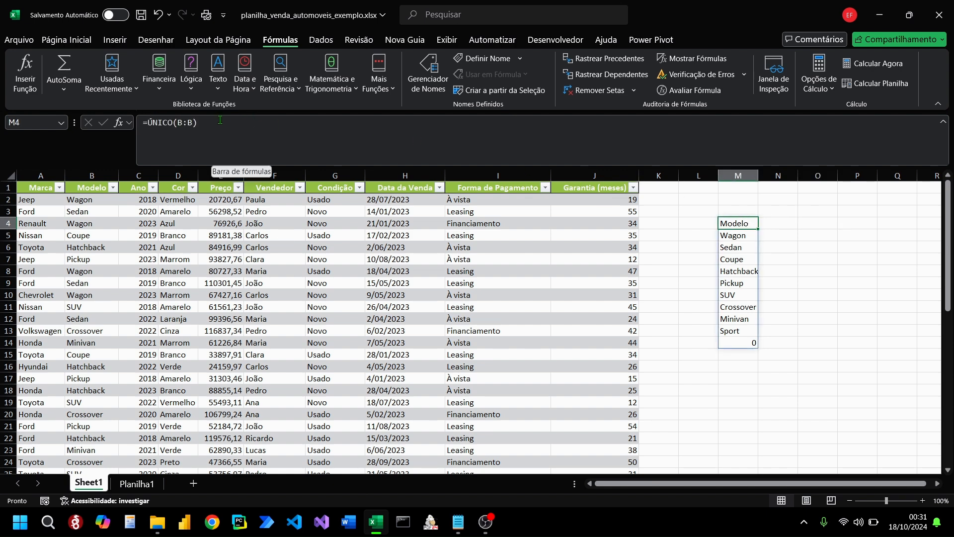
left_click(179, 122)
left_click_drag(179, 122, 193, 124)
type("c:c")
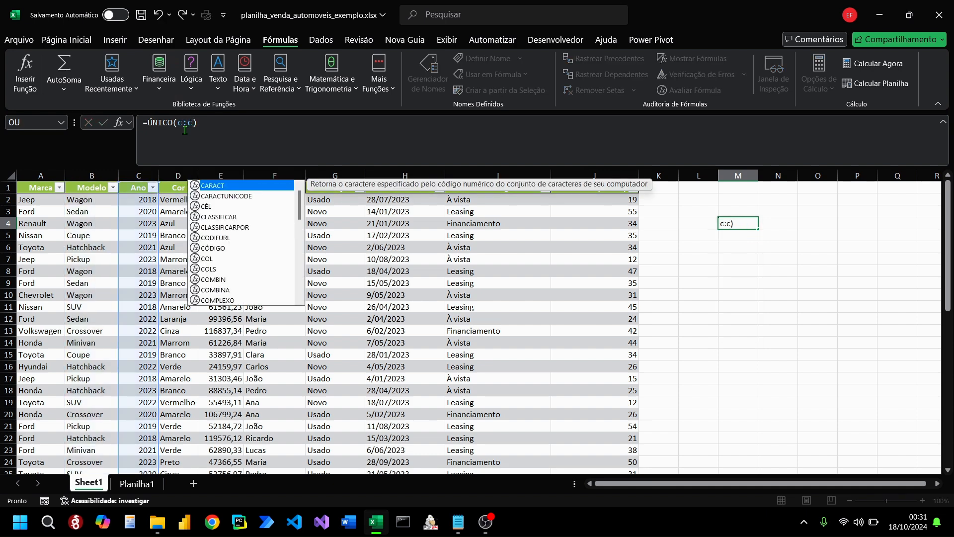
key("Return")
Step: Change the formula in M4 to =ÚNICO(D:D) to list the distinct colours, and look over the list
left_click(735, 220)
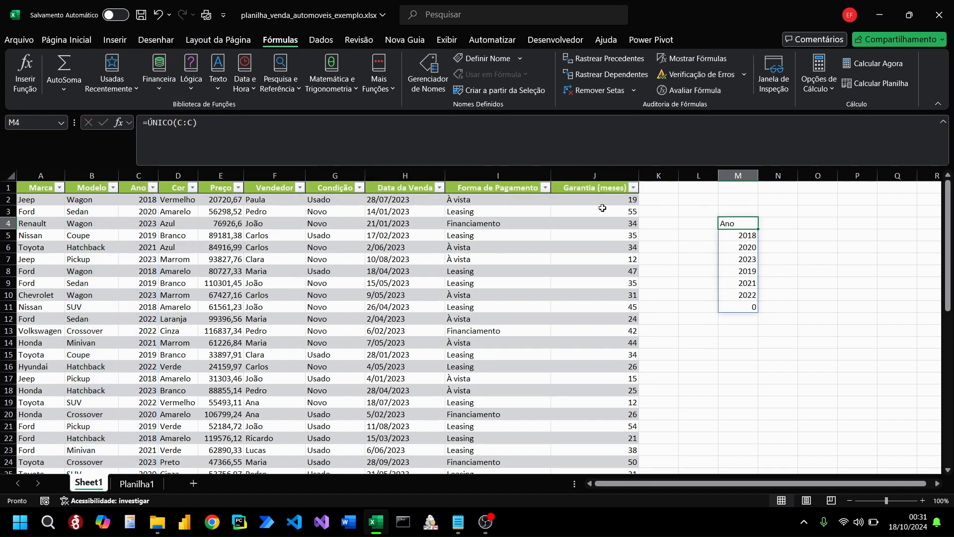
left_click_drag(180, 122, 193, 122)
type("d")
type("d")
key("Return")
scroll(760, 255, "down", 1)
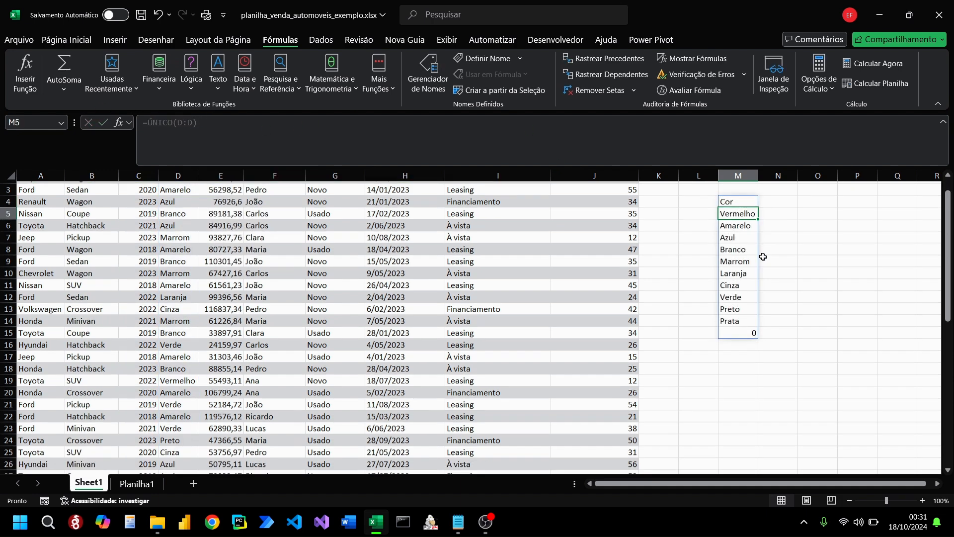
scroll(753, 295, "up", 1)
left_click(728, 225)
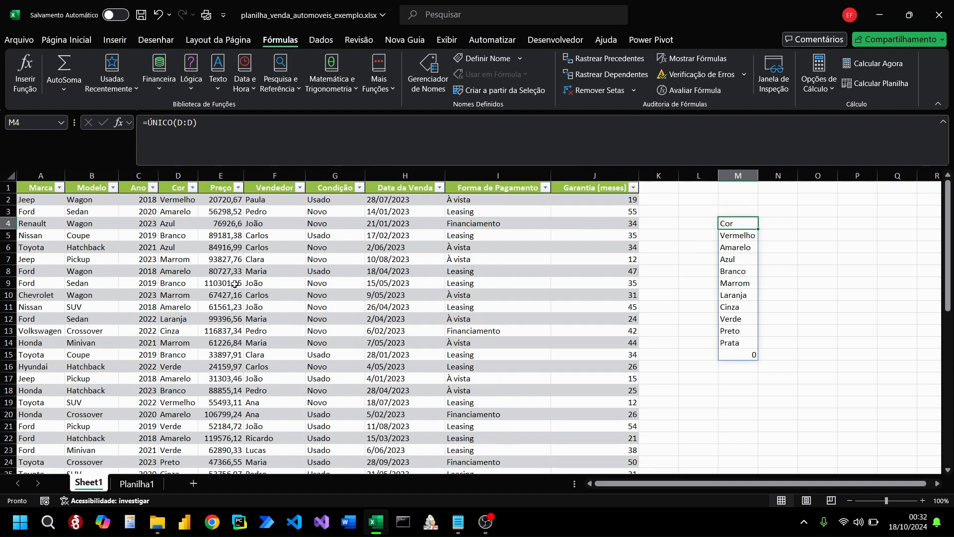
scroll(184, 337, "down", 2)
scroll(425, 367, "up", 2)
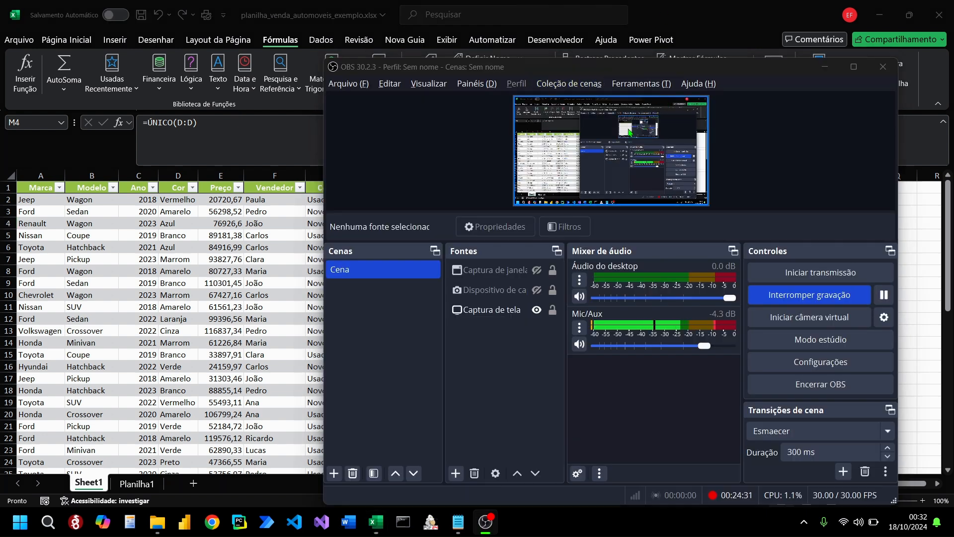
Step: On Planilha1, look at the SEERRO logical function's arguments for D14 and cancel without inserting it
left_click(137, 483)
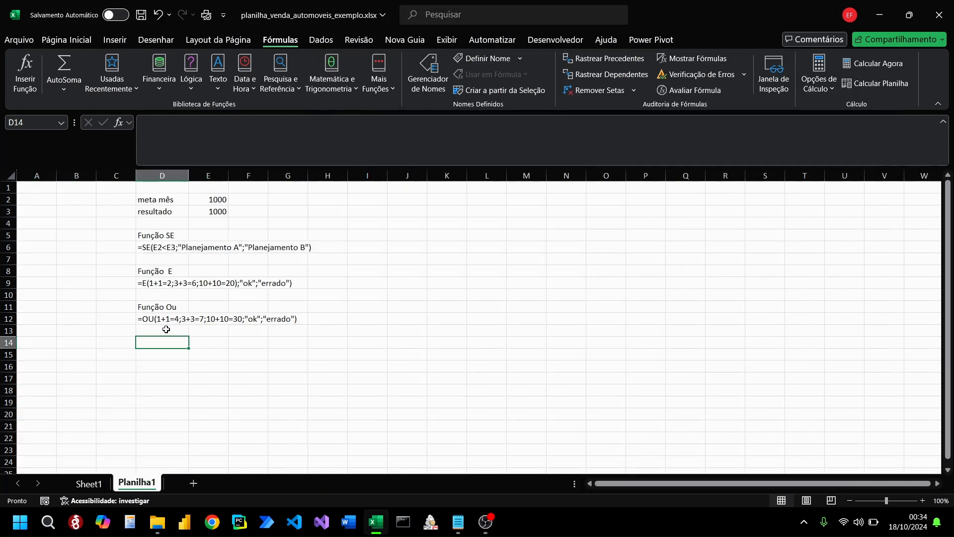
left_click(189, 75)
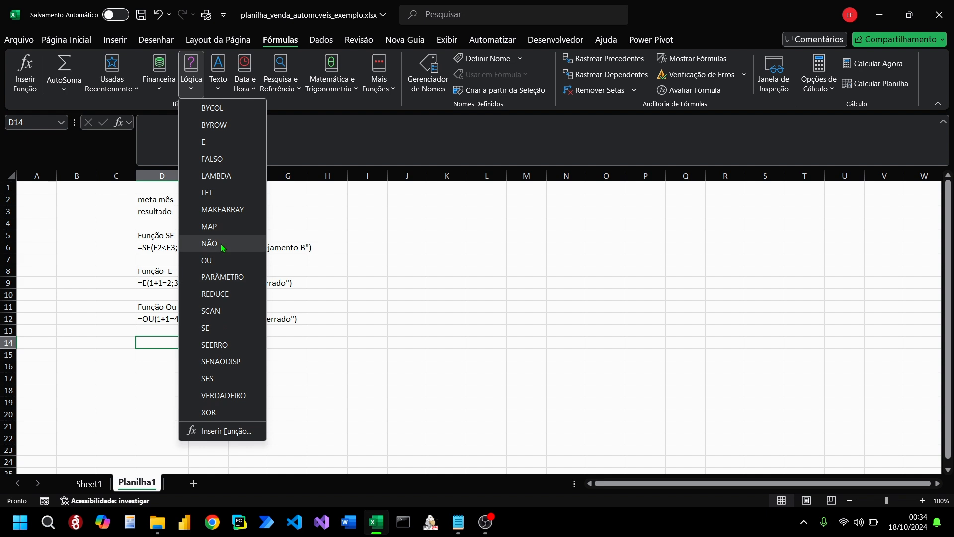
left_click(240, 345)
left_click(240, 343)
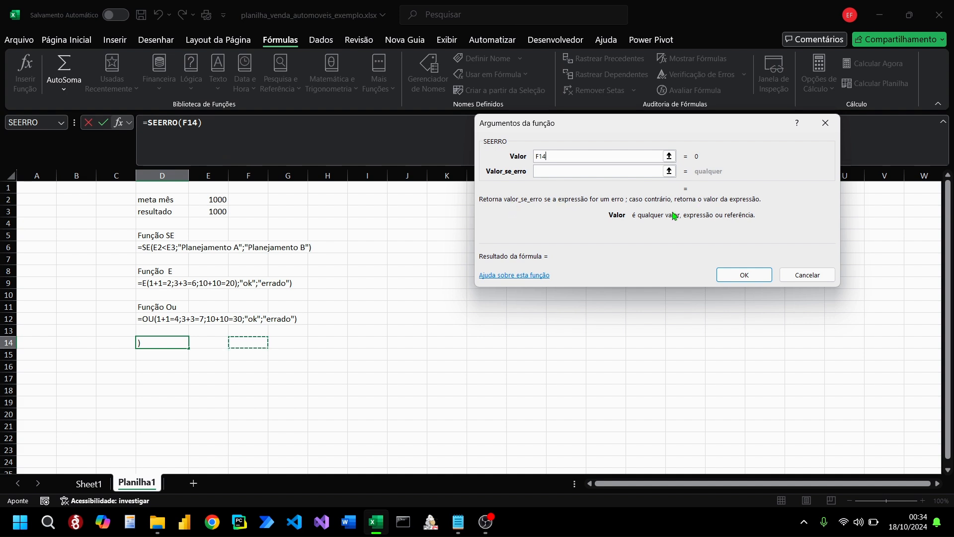
left_click(795, 274)
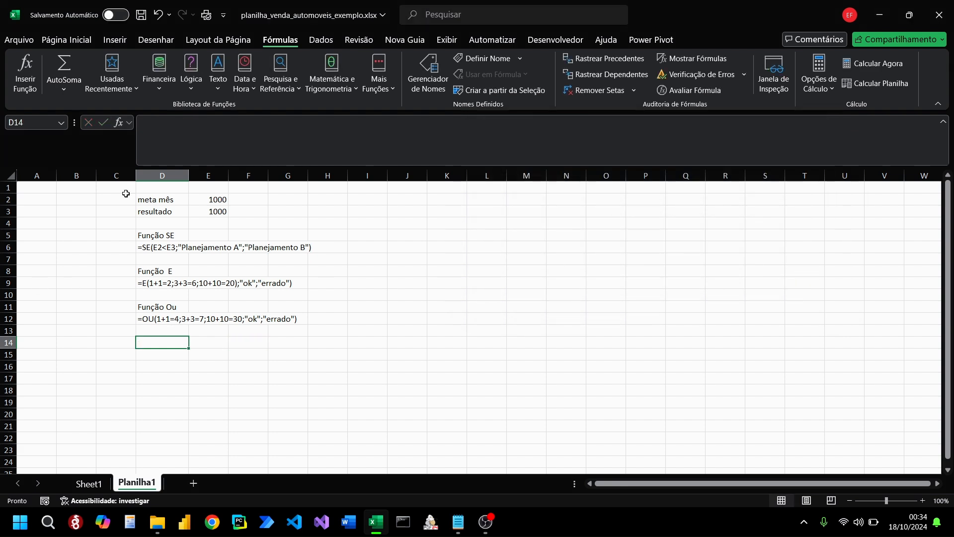
Step: Enter the label "Função seerro" in cell D14
type("F")
key("Caps_Lock")
type("unção  se")
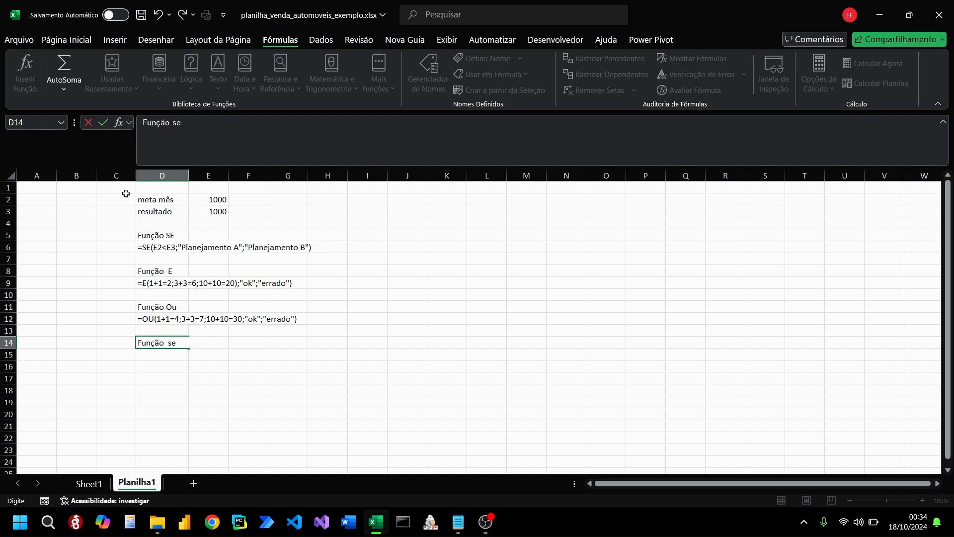
type("erro")
key("Return")
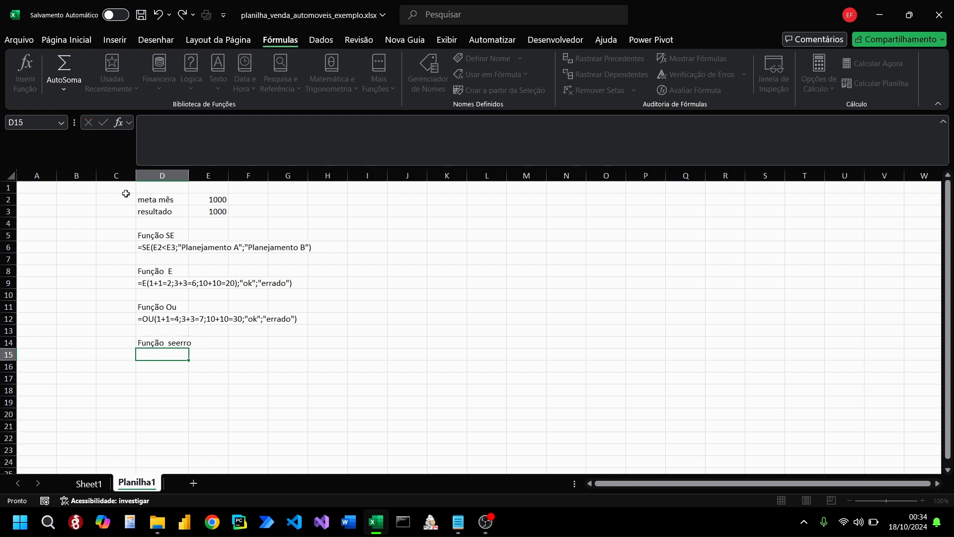
left_click(315, 363)
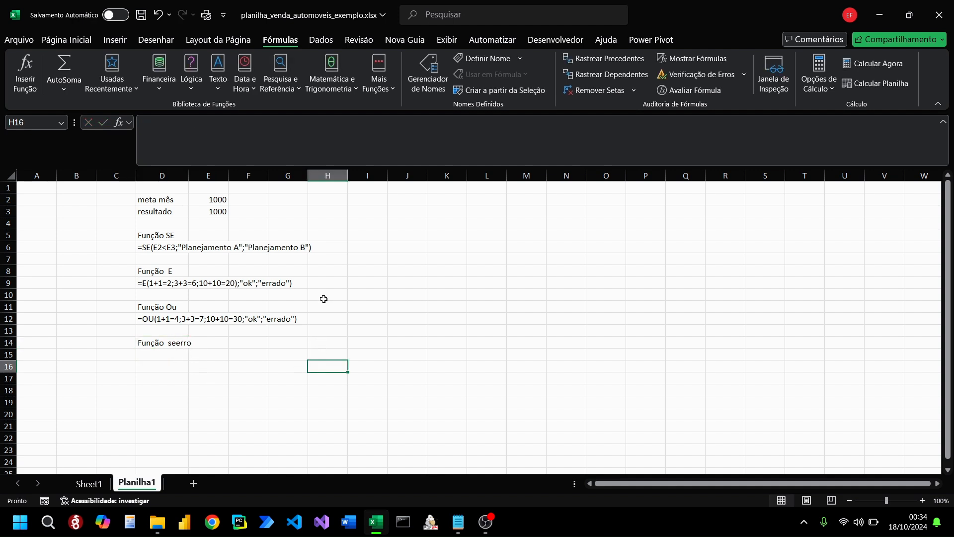
left_click(351, 321)
left_click(159, 339)
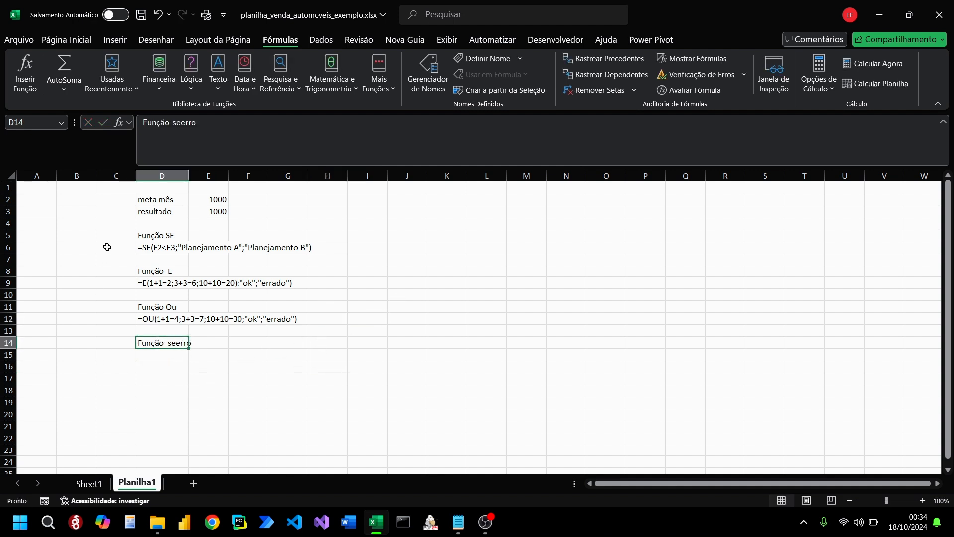
left_click(176, 123)
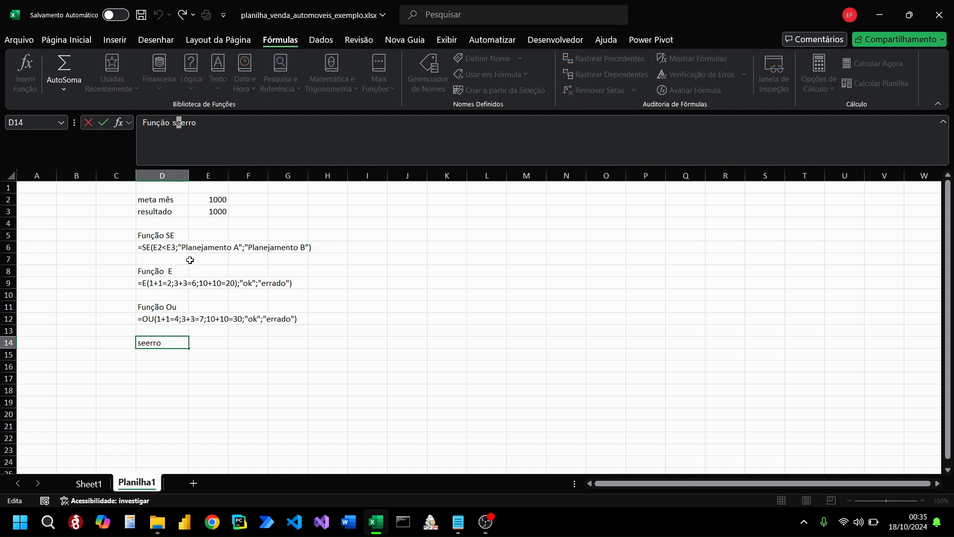
left_click(204, 380)
left_click(164, 352)
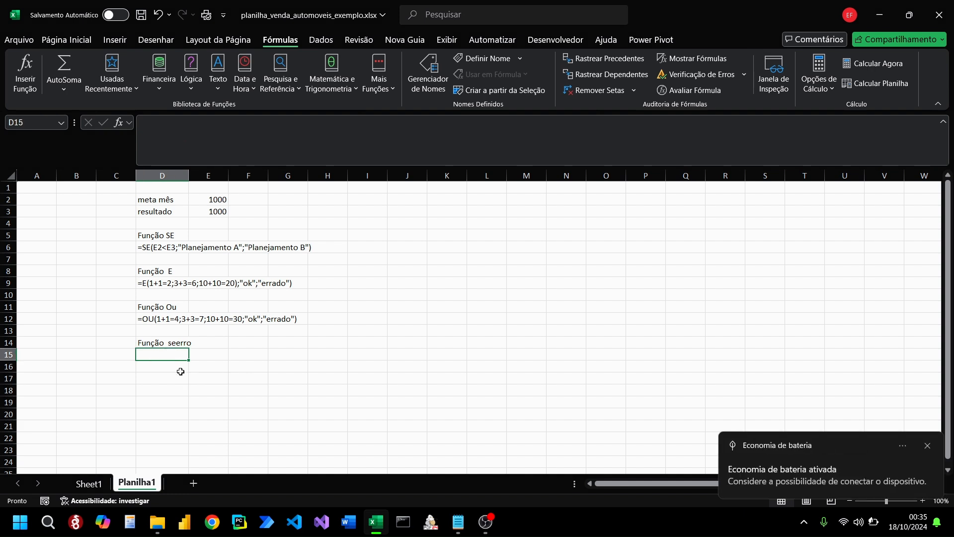
left_click(319, 344)
Step: Try to enter the malformed formula =1+d5;;1 in cell E17, reducing it to =1+d5;1
left_click(224, 376)
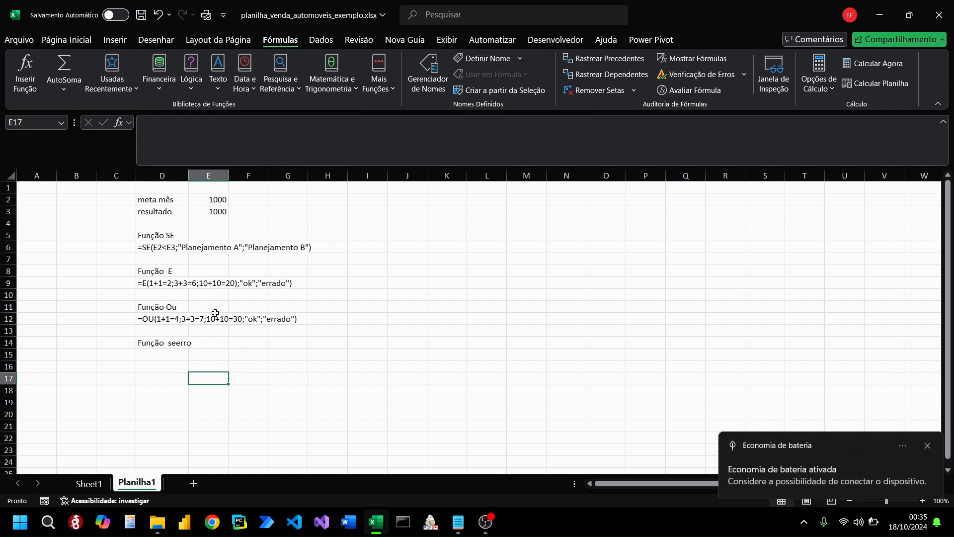
type("=1")
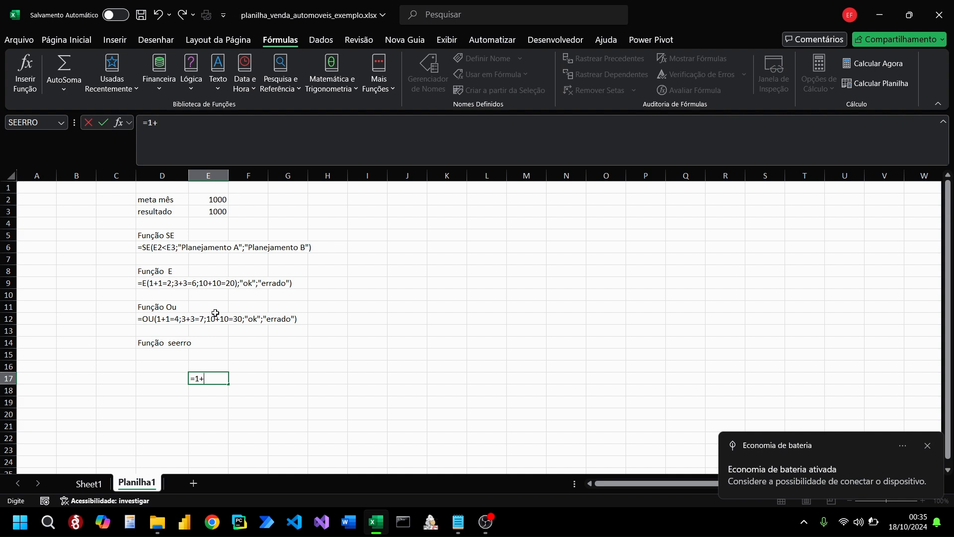
type("+d5;;1")
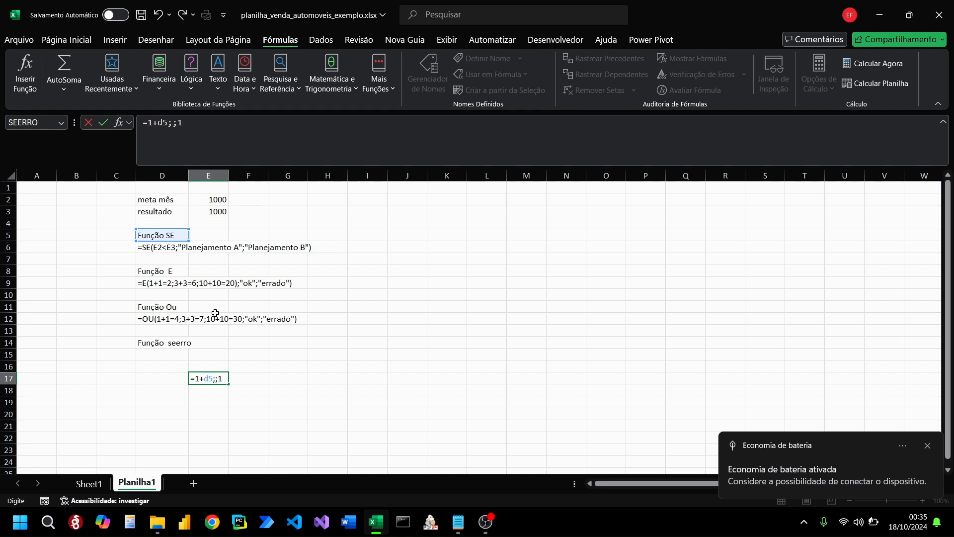
key("Return")
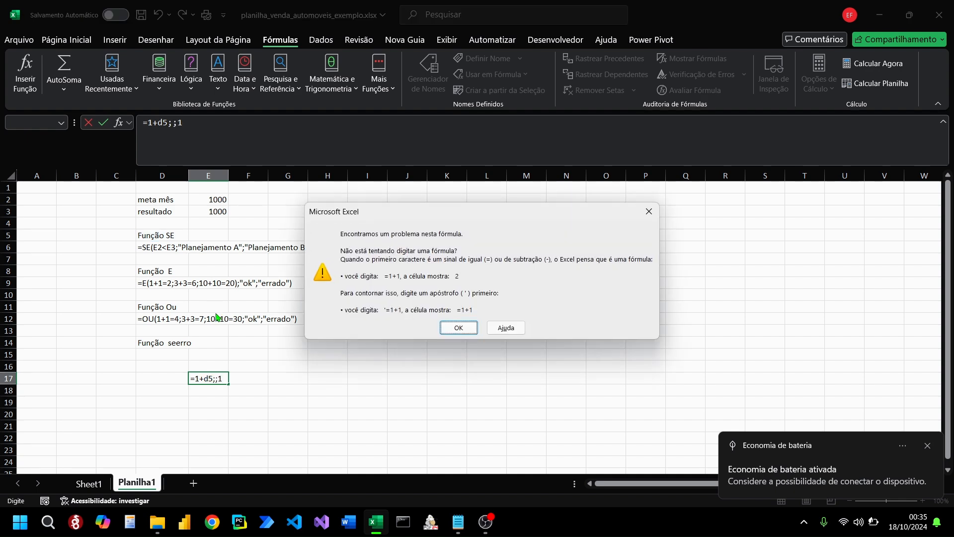
key("Return")
key("BackSpace")
key("Return")
left_click(457, 328)
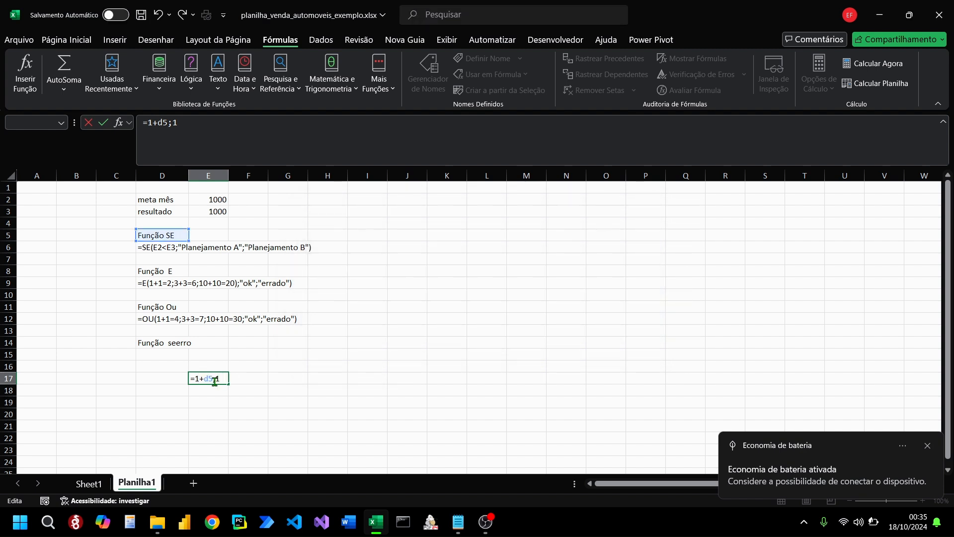
Step: Rewrite the formula in E17 as =(1+D5)*1, accept it, and review the cell
type(")")
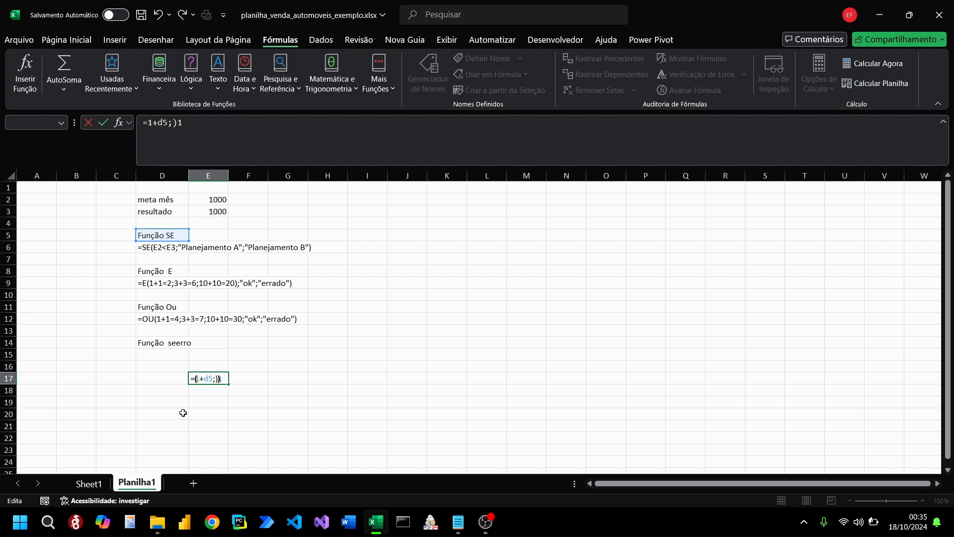
key("Return")
left_click(458, 330)
double_click(221, 381)
key("Return")
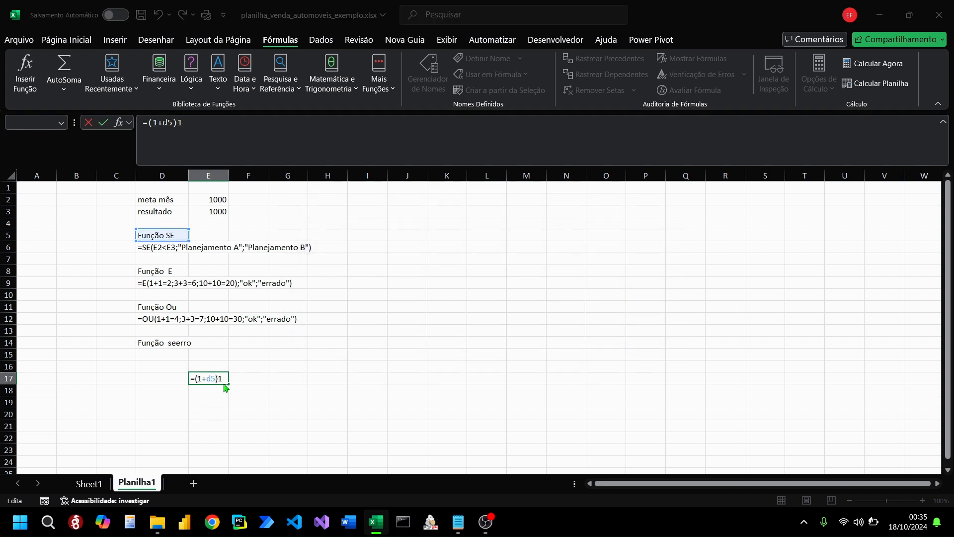
left_click(446, 309)
key("Up")
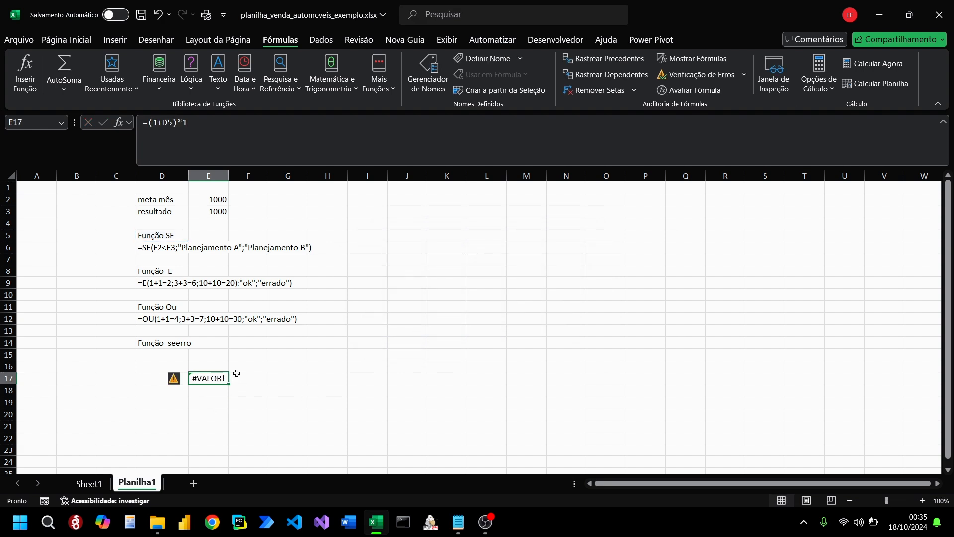
left_click(273, 350)
left_click(207, 378)
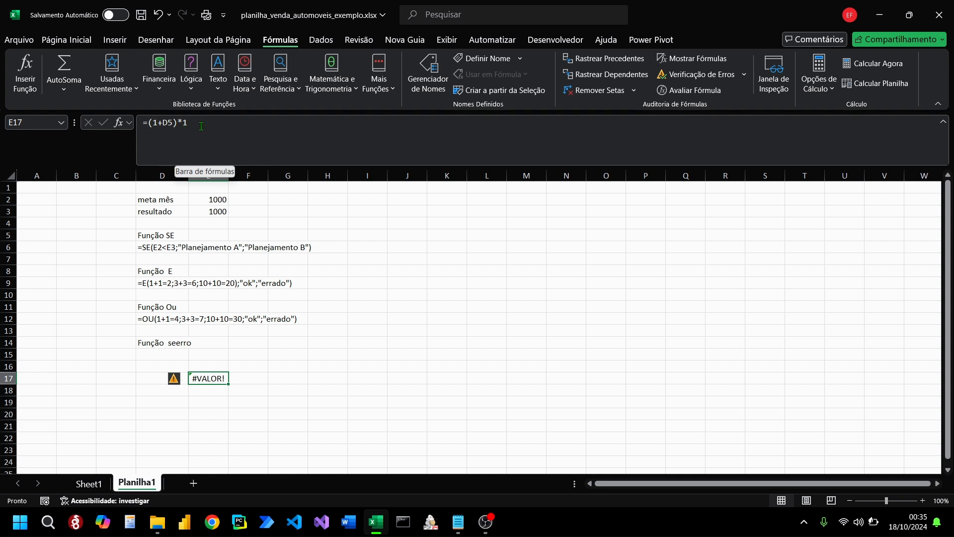
left_click(276, 356)
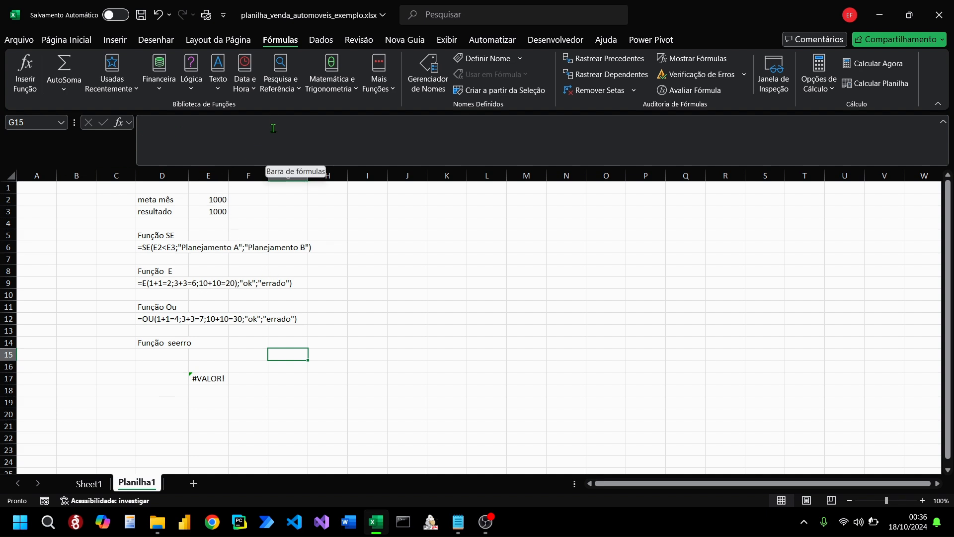
Step: Enter =SEERRO(E17;"") in cell D15 to return an empty text when E17 holds an error
left_click(153, 355)
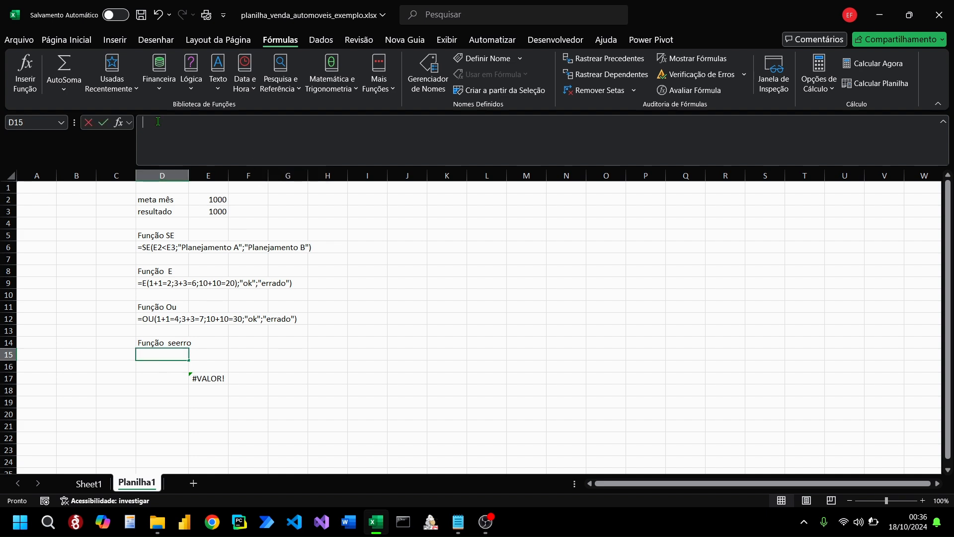
left_click(155, 144)
type("=")
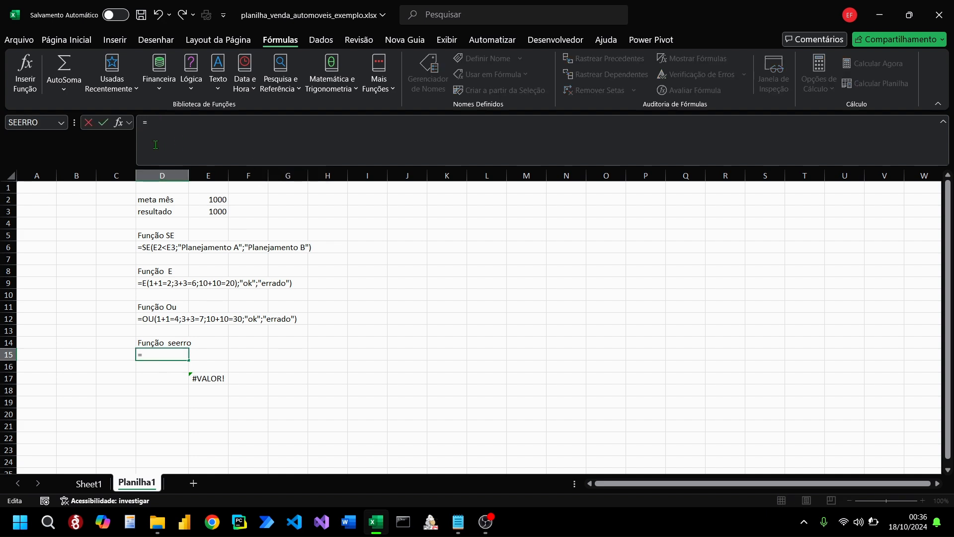
type("seerr")
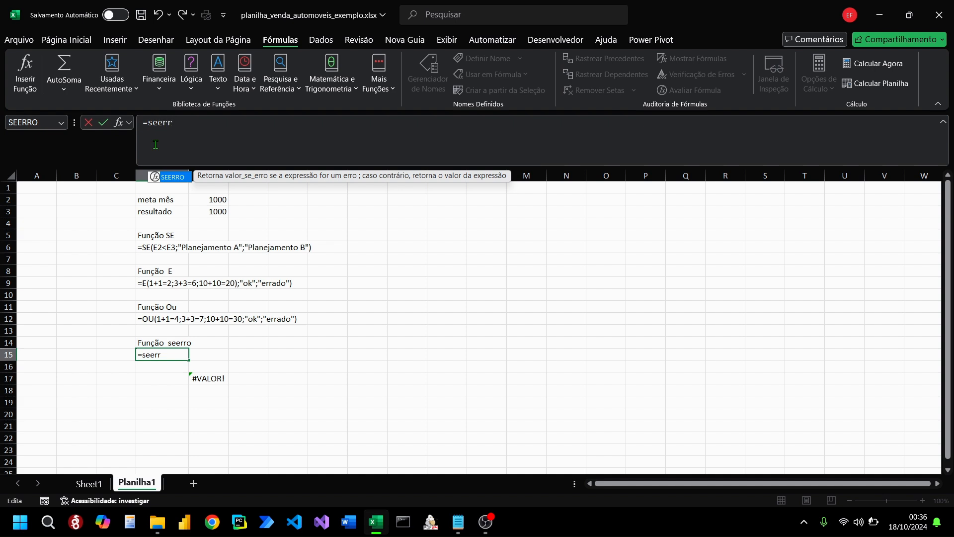
type("o(")
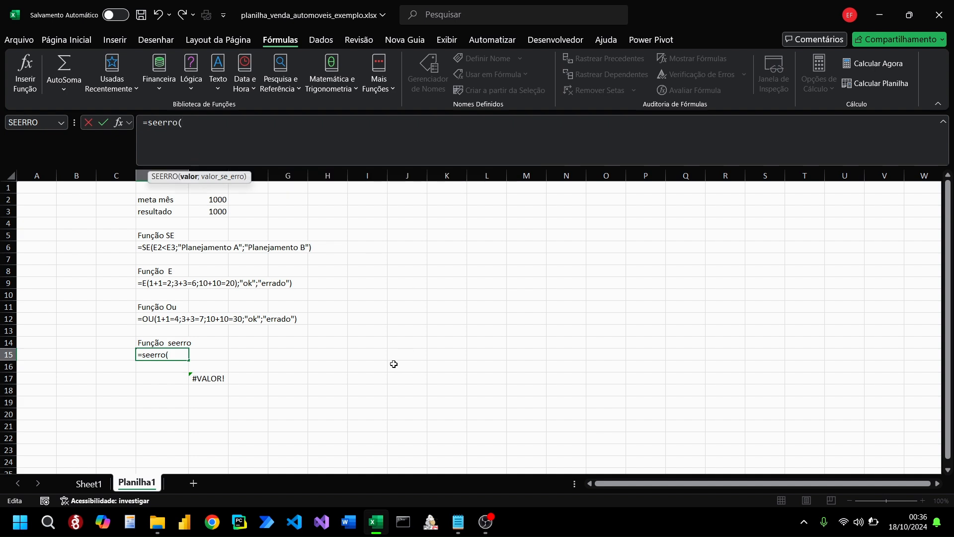
left_click(219, 378)
left_click(260, 116)
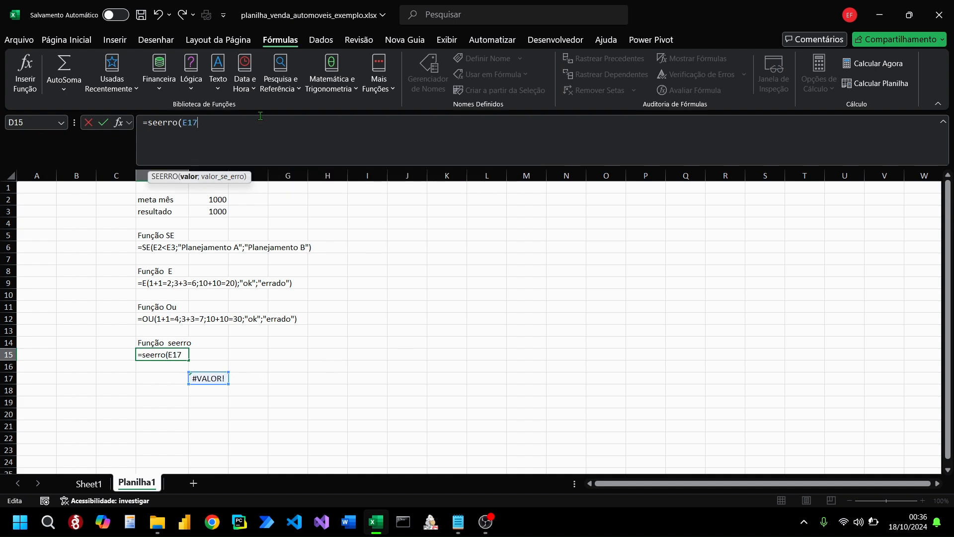
type(".")
key("BackSpace")
type(";")
key("Caps_Lock")
type("\"\"")
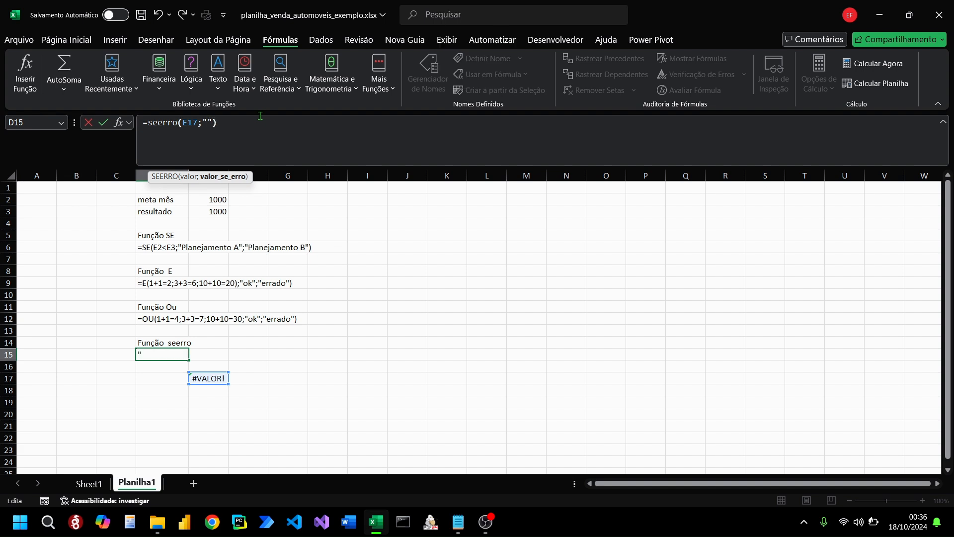
key("Return")
Step: Set the error text of the SEERRO formula in D15 to "NÃO ENCONTRADO"
left_click(181, 353)
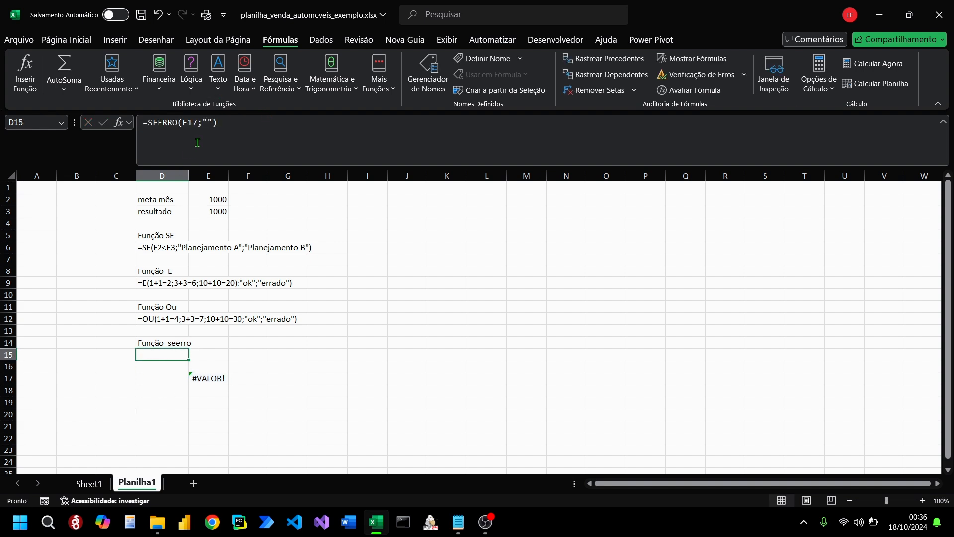
left_click(197, 143)
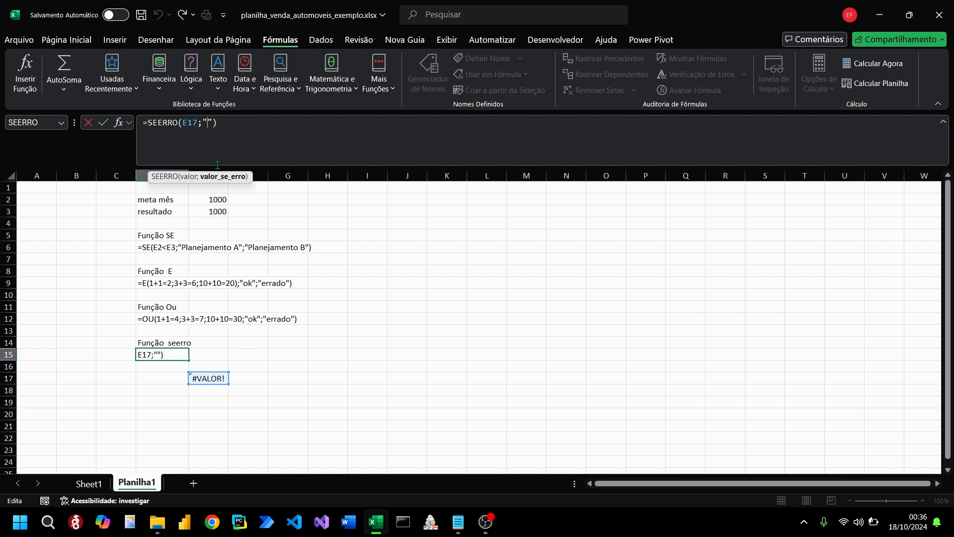
type("NÃO ENCONTRADO")
key("Return")
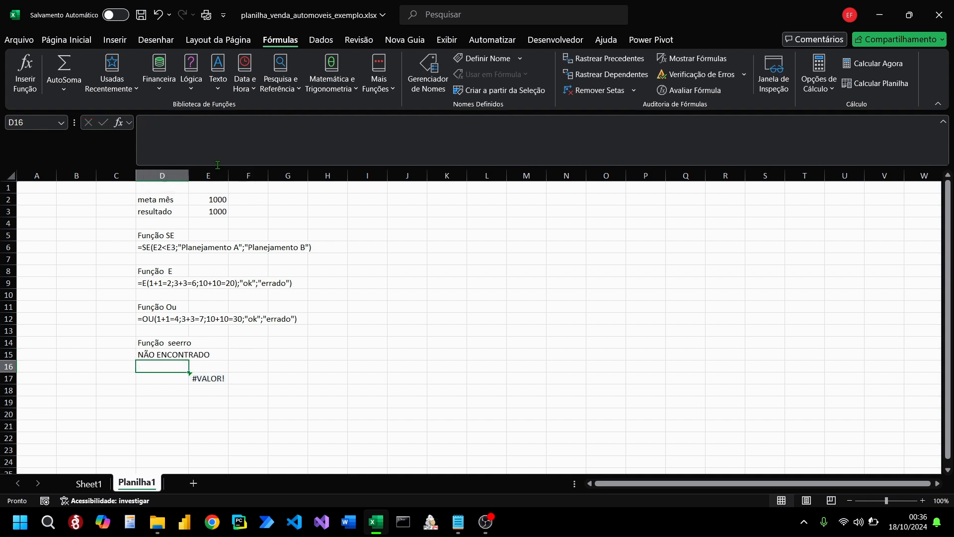
Step: Replace the error text of the SEERRO formula in D15 with "VALOR INCORRETO"
left_click(171, 353)
left_click_drag(277, 123, 213, 115)
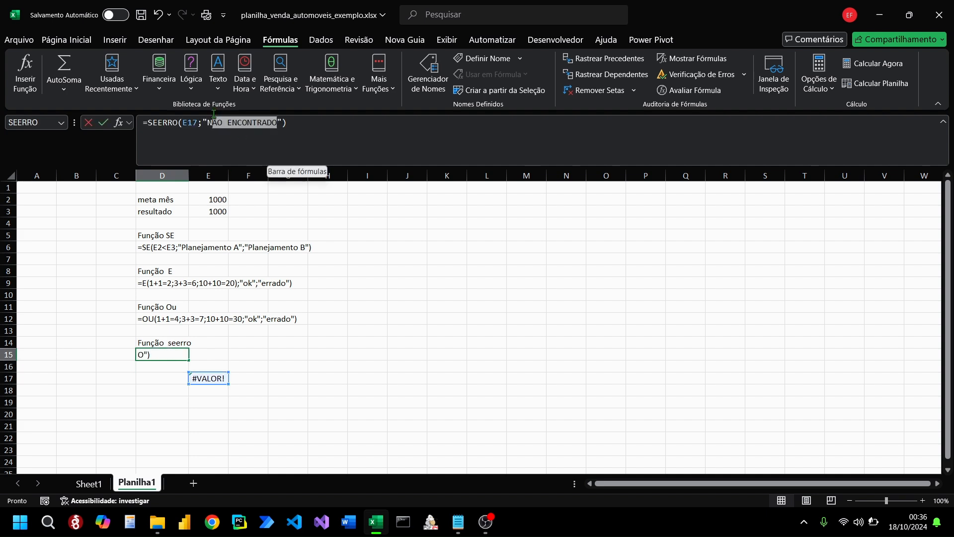
type("VALOR INCORR")
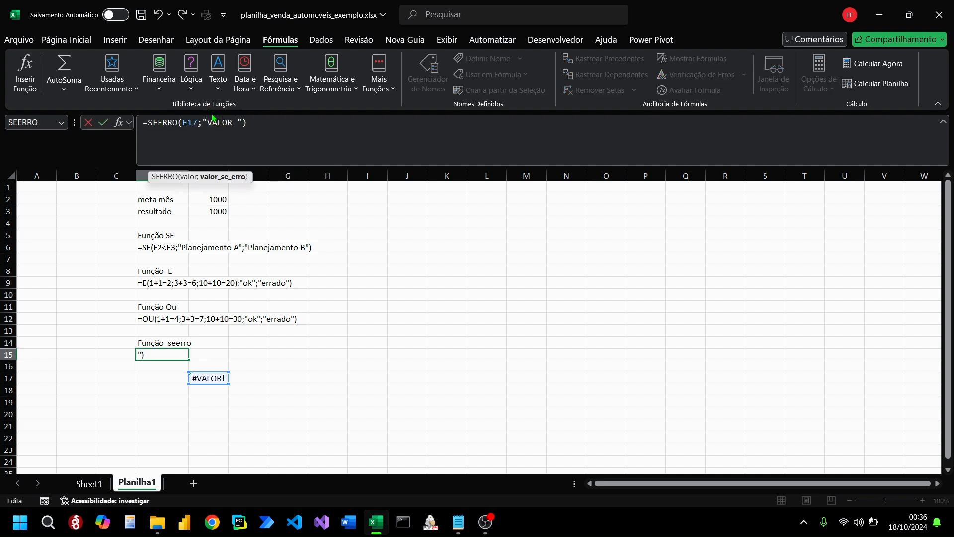
type("ETO")
key("Return")
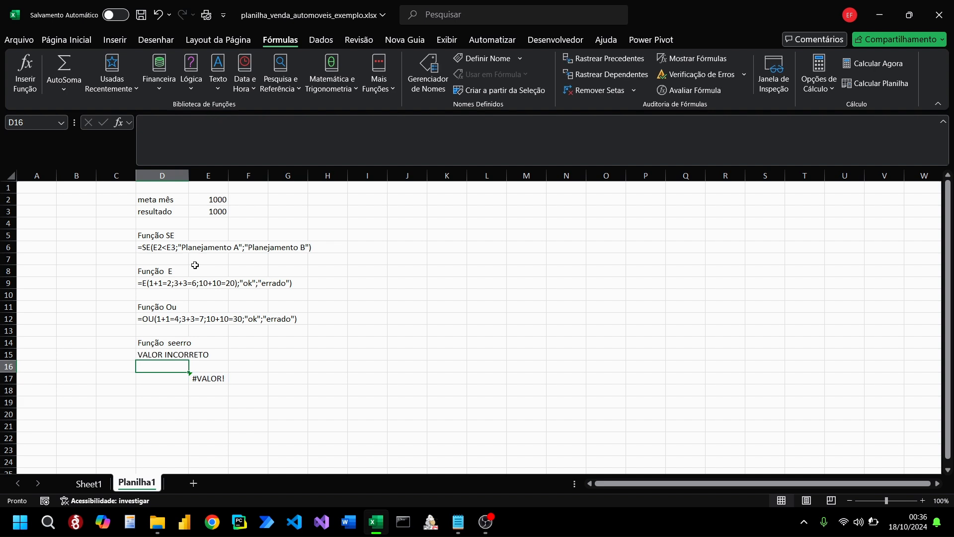
Step: Compare the error cell E17 with the SEERRO formula in D15, leaving the formula as it is
left_click(209, 378)
left_click(159, 355)
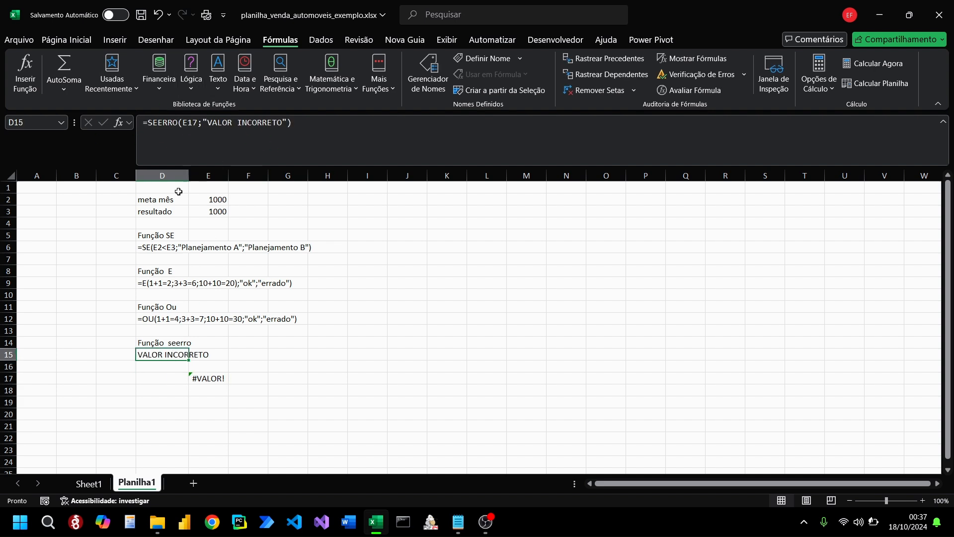
left_click(319, 130)
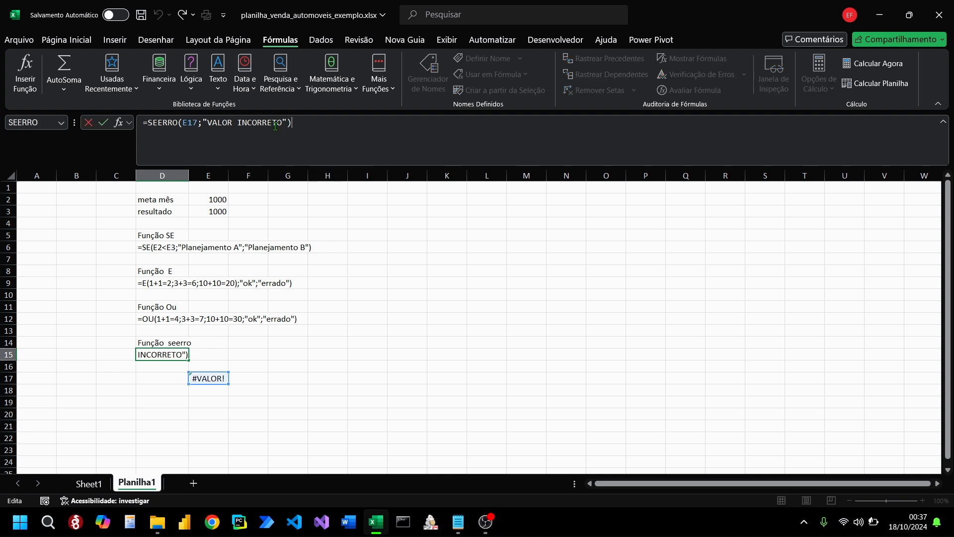
key("Return")
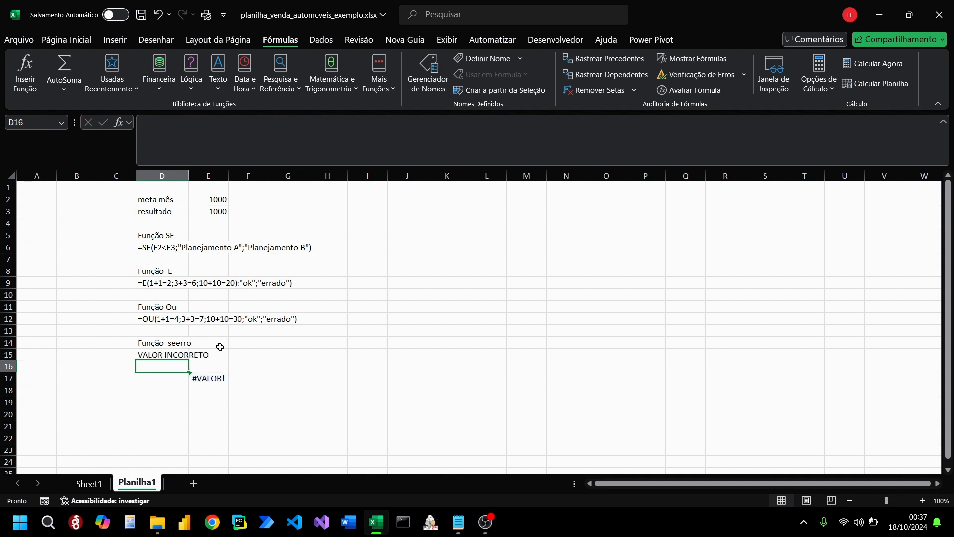
Step: Enter =1+1 in cell E17 and check the SEERRO formula in D15
left_click(204, 377)
type("1+1")
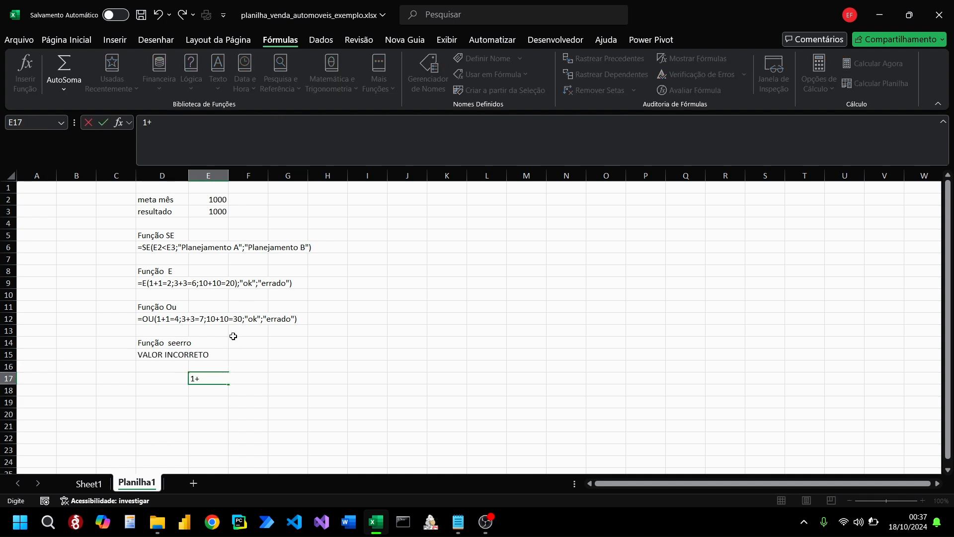
left_click(190, 380)
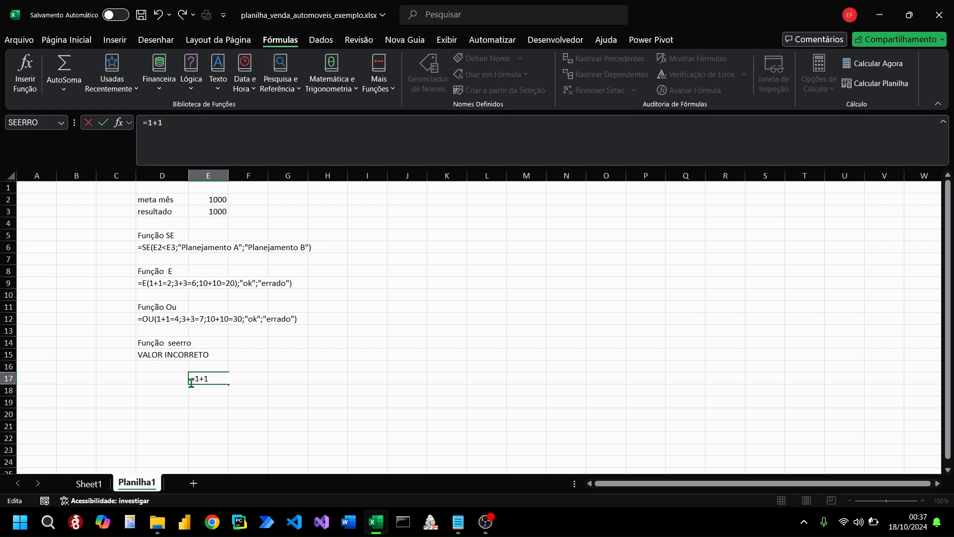
key("Return")
left_click(171, 355)
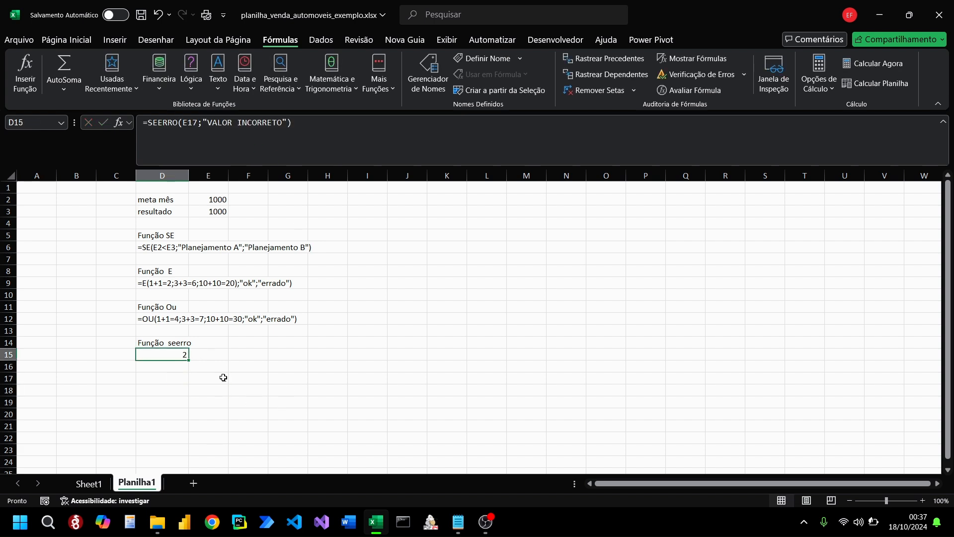
Step: Try to use PROCV as the value argument of the SEERRO formula in D15
left_click_drag(183, 122, 288, 117)
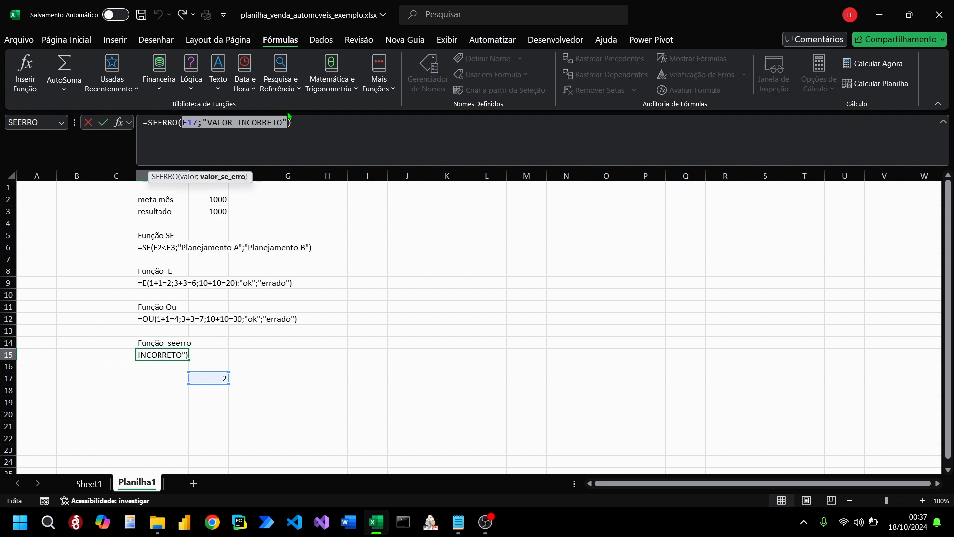
type("PROCV")
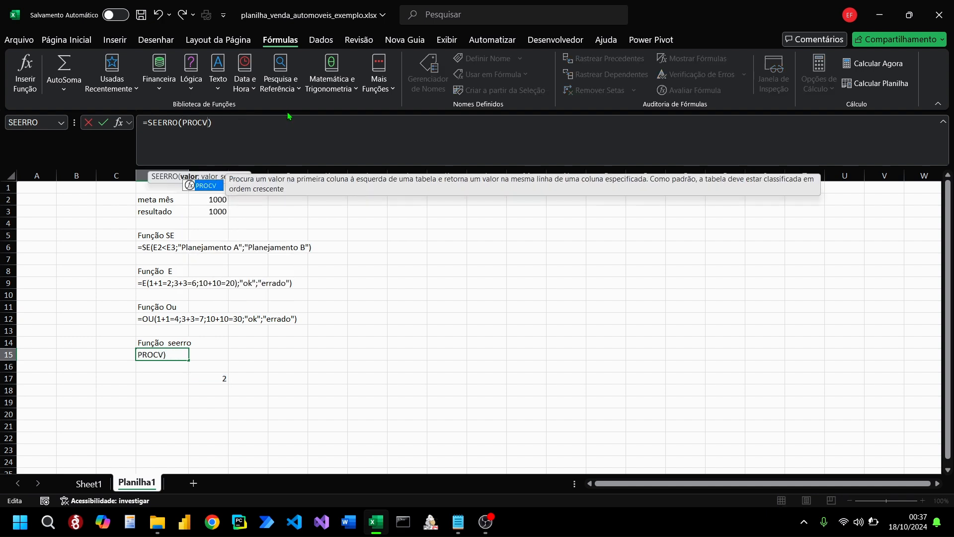
key("BackSpace")
type("V")
key("BackSpace")
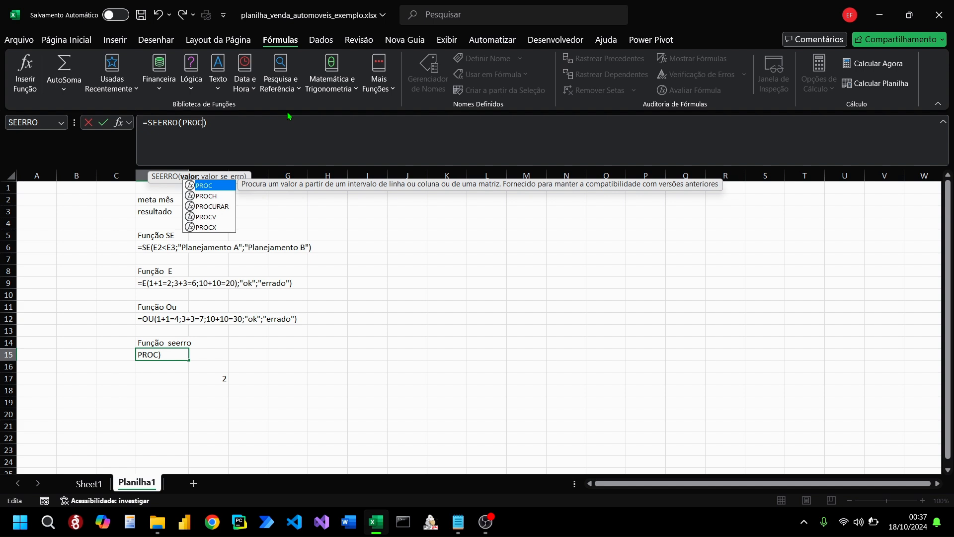
key("BackSpace")
key("BackSpace")
key("BackSpace")
key("BackSpace")
key("BackSpace")
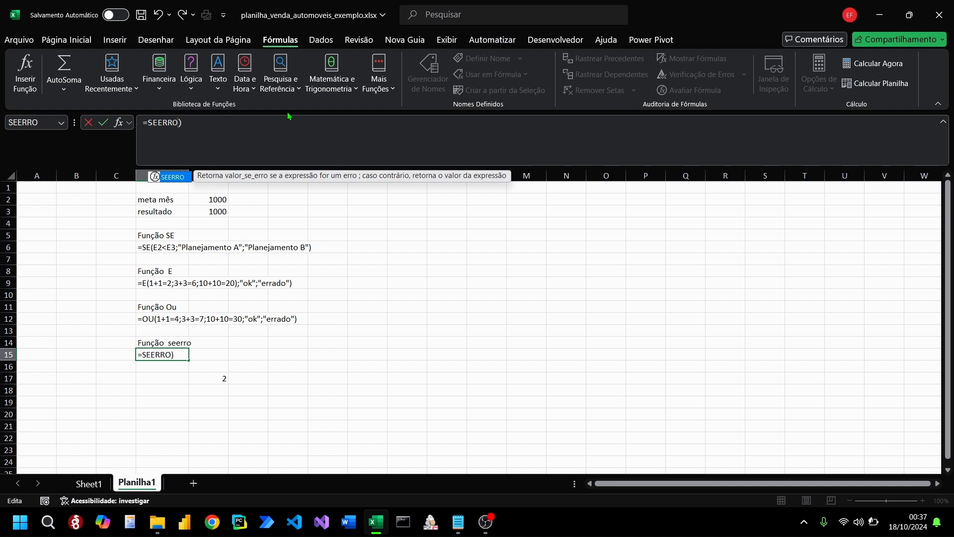
key("Delete")
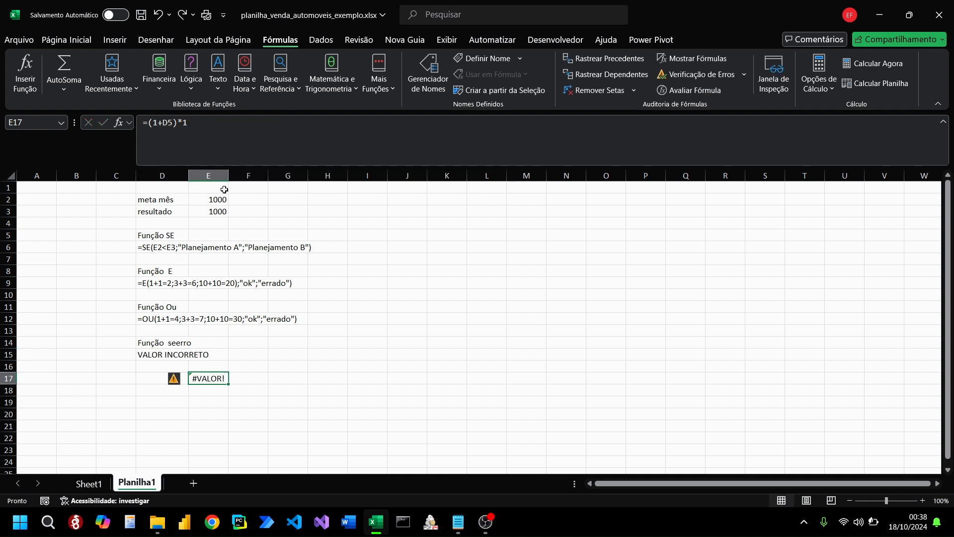
Step: Turn the SEERRO formula in D15 into visible text and clear the error formula in E17
left_click(179, 363)
left_click(160, 352)
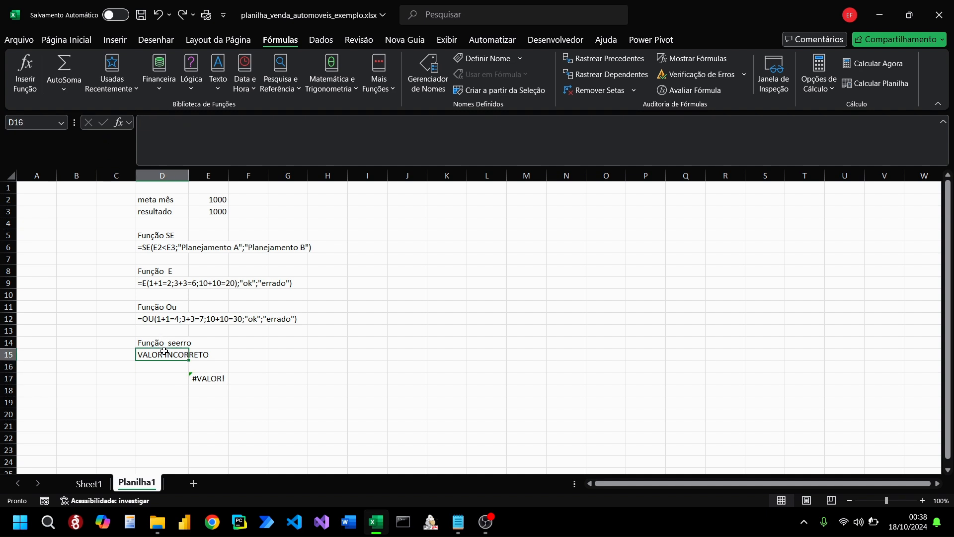
left_click(141, 122)
type("'")
key("Return")
left_click(273, 385)
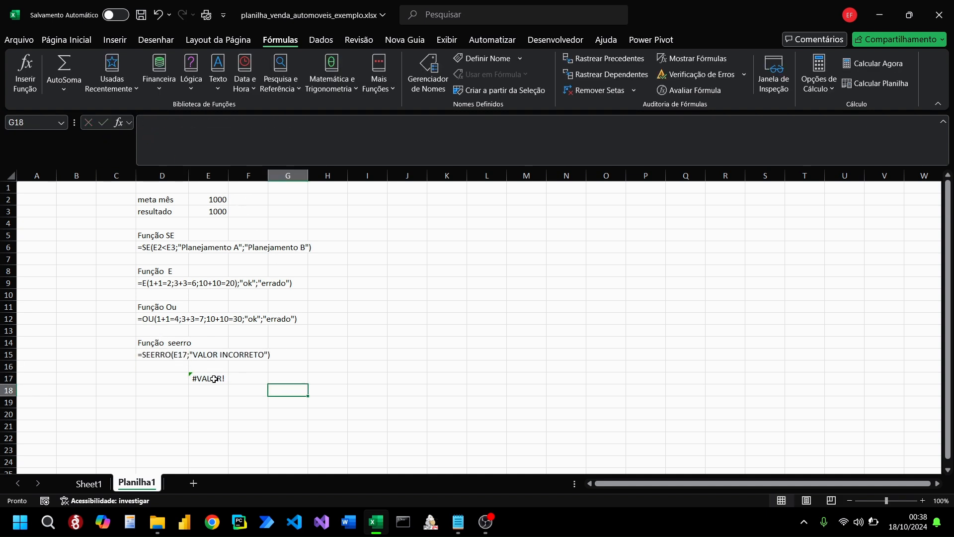
left_click(213, 378)
left_click(367, 402)
Step: Enter the label "Função Cont ses" in cell D17
left_click(196, 84)
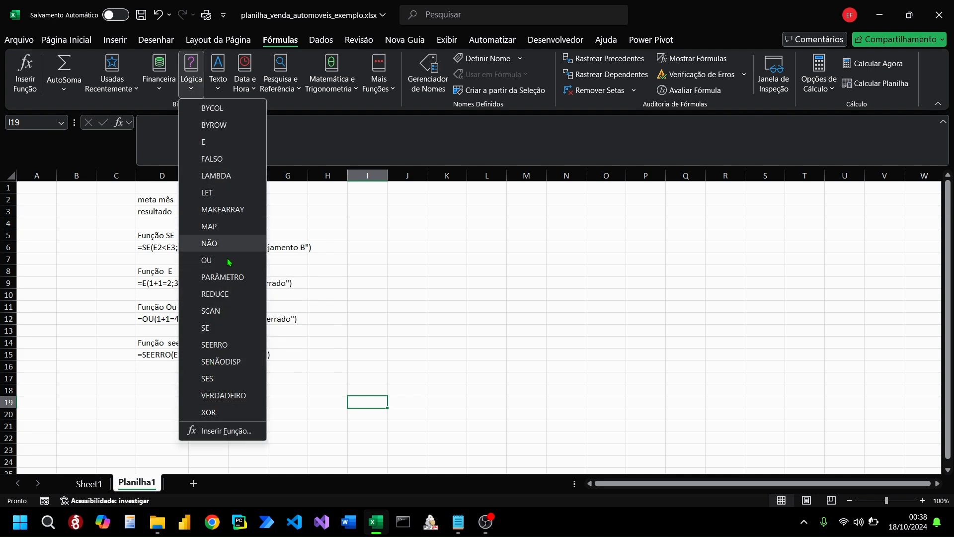
left_click(145, 375)
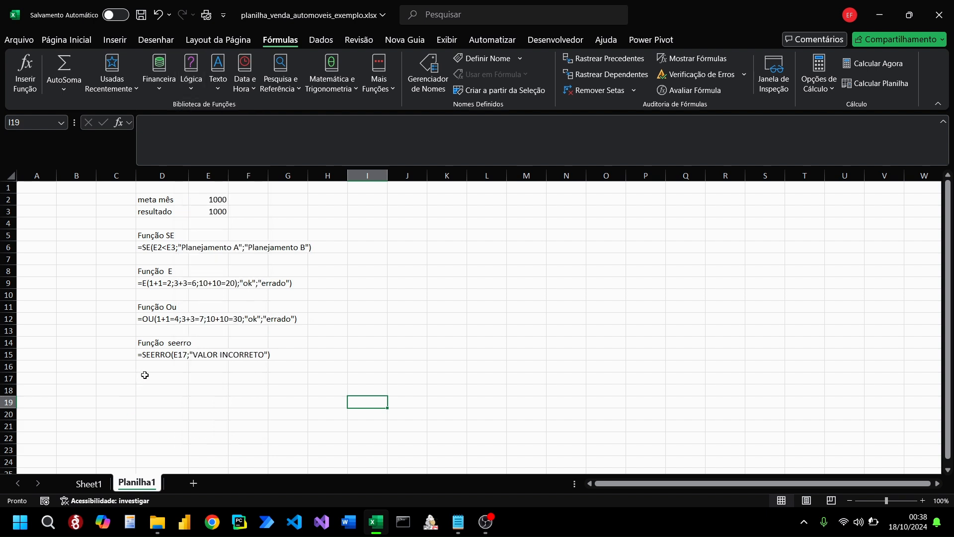
left_click(145, 374)
type("C")
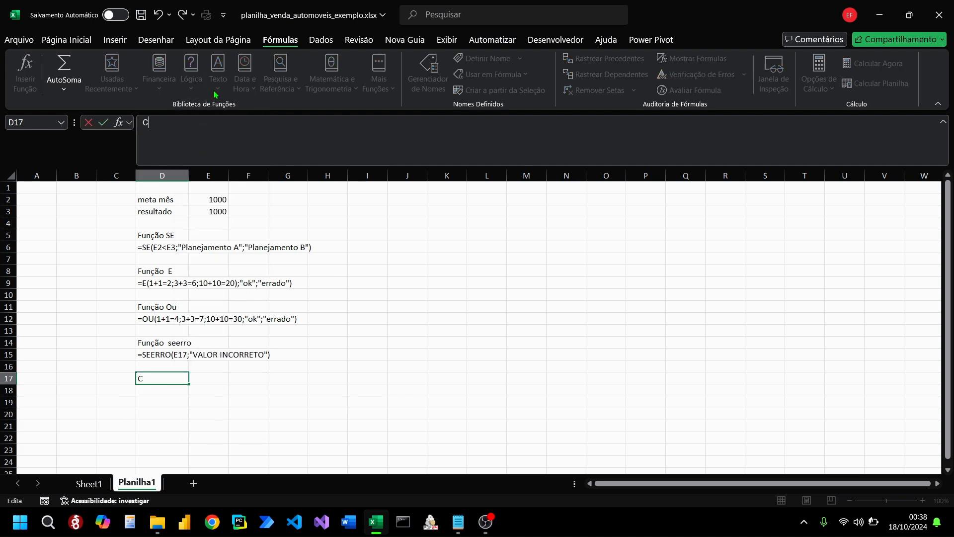
type("ON")
key("Caps_Lock")
type("t")
key("Caps_Lock")
key("BackSpace")
key("BackSpace")
key("BackSpace")
key("BackSpace")
key("Caps_Lock")
type("cON")
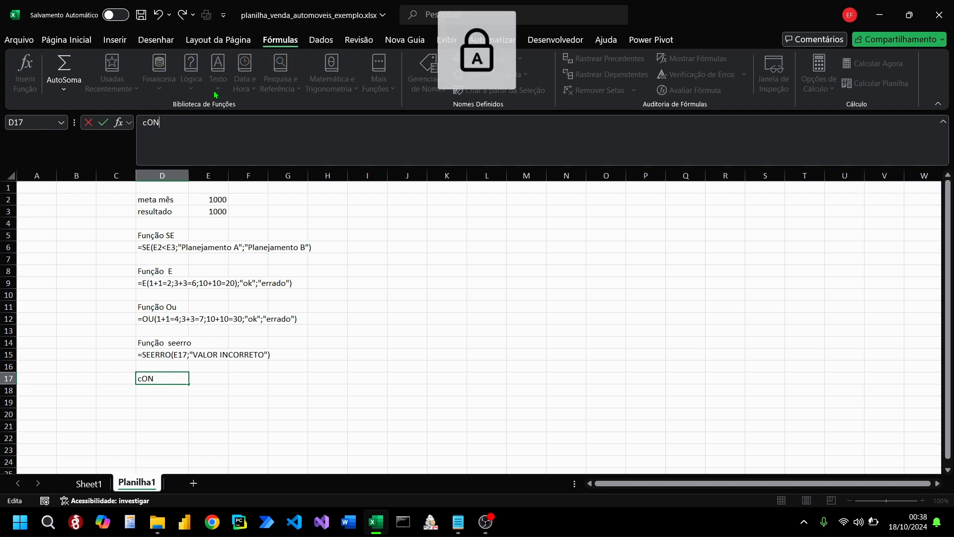
key("BackSpace")
key("BackSpace")
key("BackSpace")
key("Caps_Lock")
type("f")
key("Caps_Lock")
type("UNÇÃ")
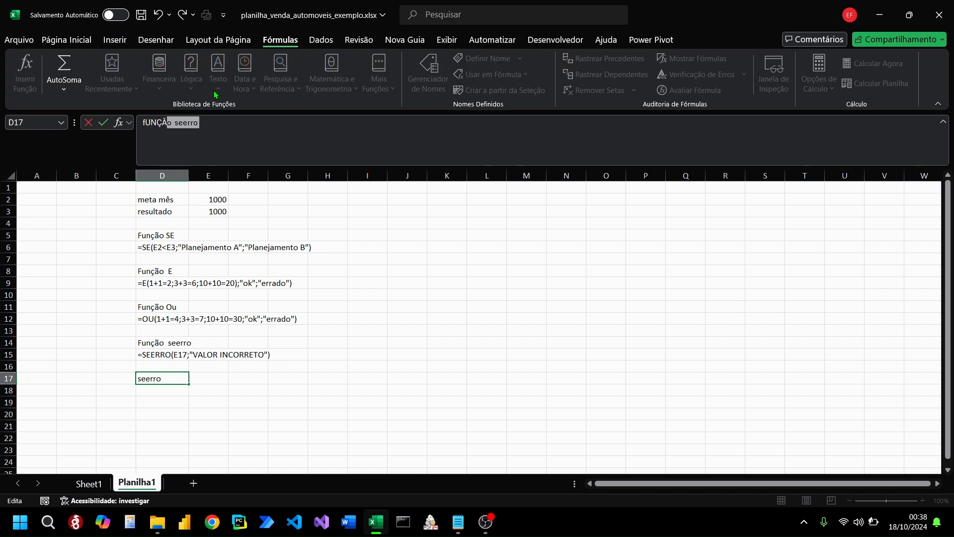
type("O")
key("Caps_Lock")
type("C")
key("Caps_Lock")
type("ont")
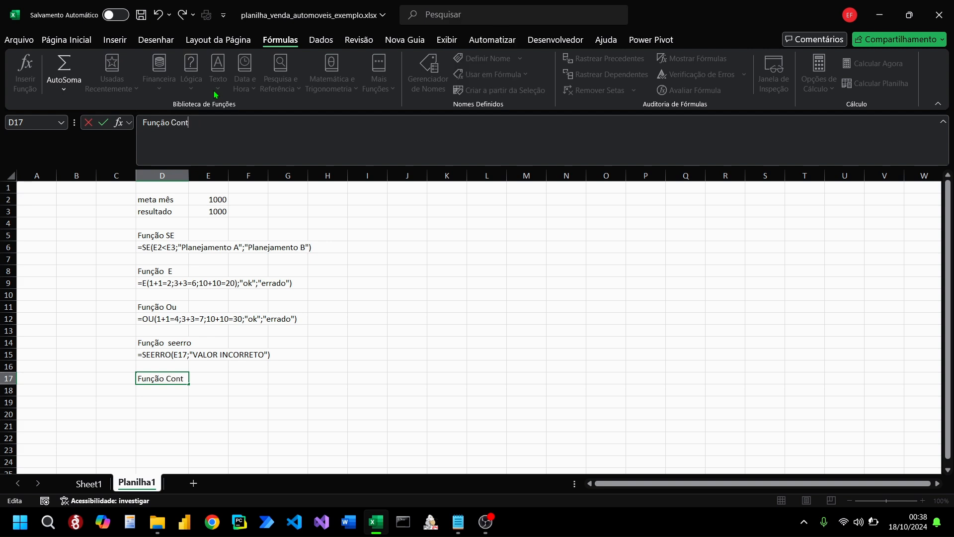
type(" ses")
key("Return")
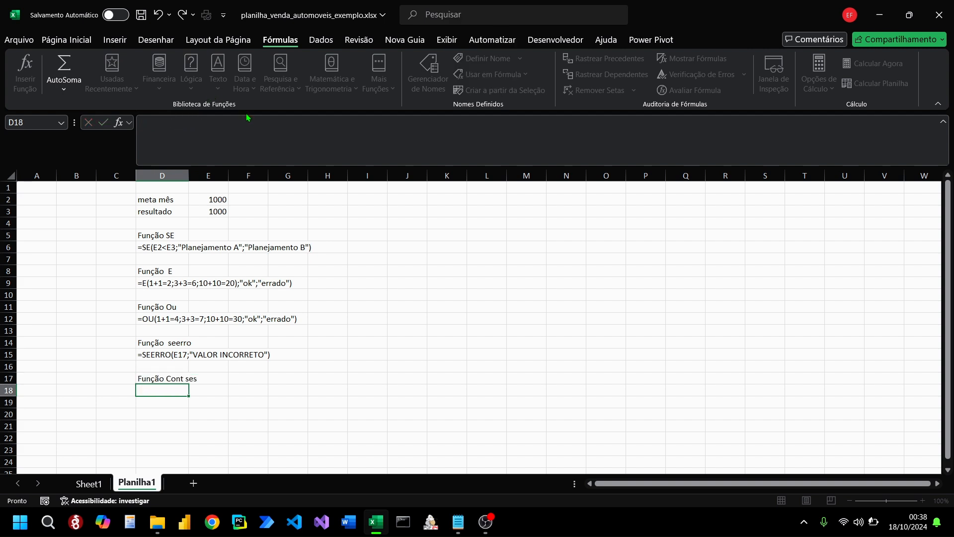
Step: Copy the label from D17 to D19, leaving D18 empty
left_click(154, 385)
key("ctrl+c")
key("Down")
key("ctrl+v")
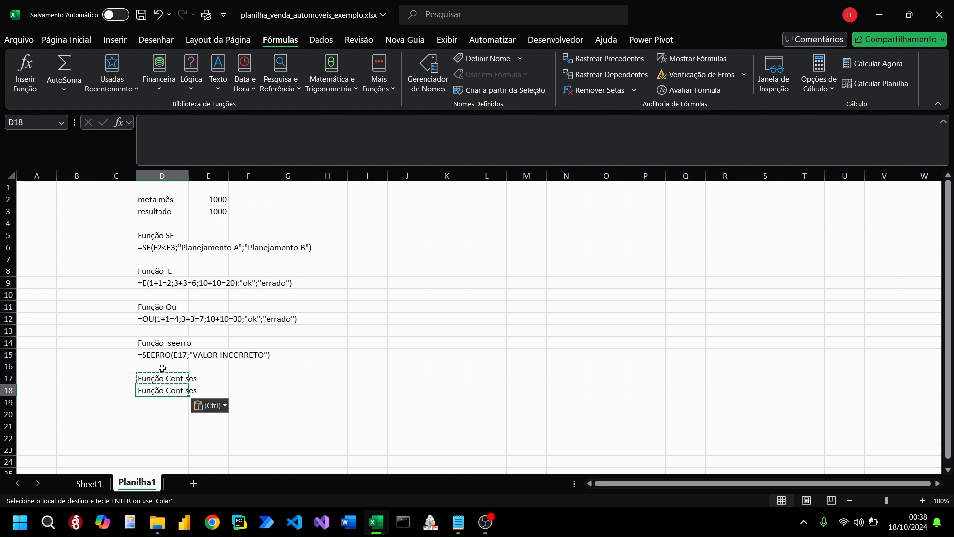
key("Delete")
left_click(160, 402)
key("ctrl+v")
Step: Change the label in D19 to "Função Somase"
left_click_drag(202, 122, 173, 123)
key("Caps_Lock")
type("S")
key("Caps_Lock")
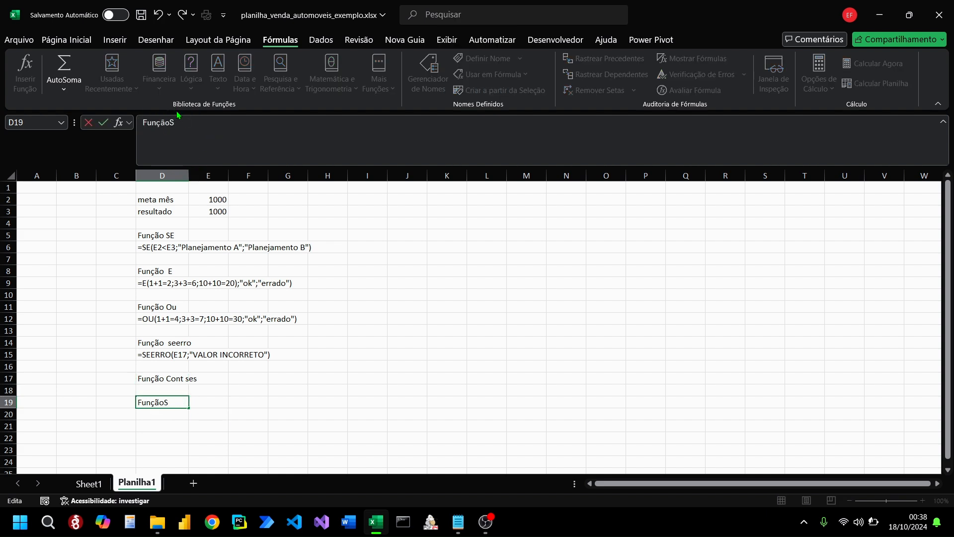
key("BackSpace")
key("Caps_Lock")
type("S")
key("Caps_Lock")
type("omase")
left_click_drag(191, 123, 200, 123)
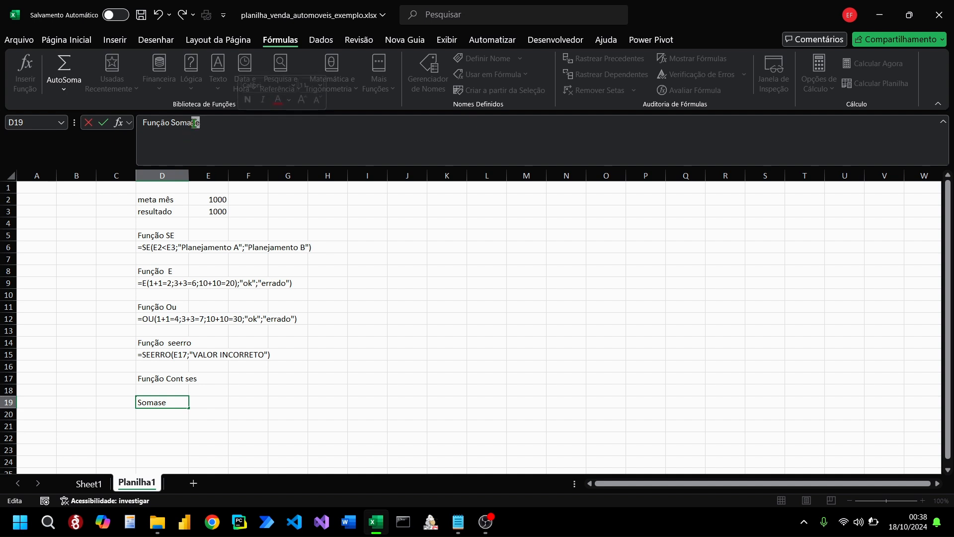
key("Return")
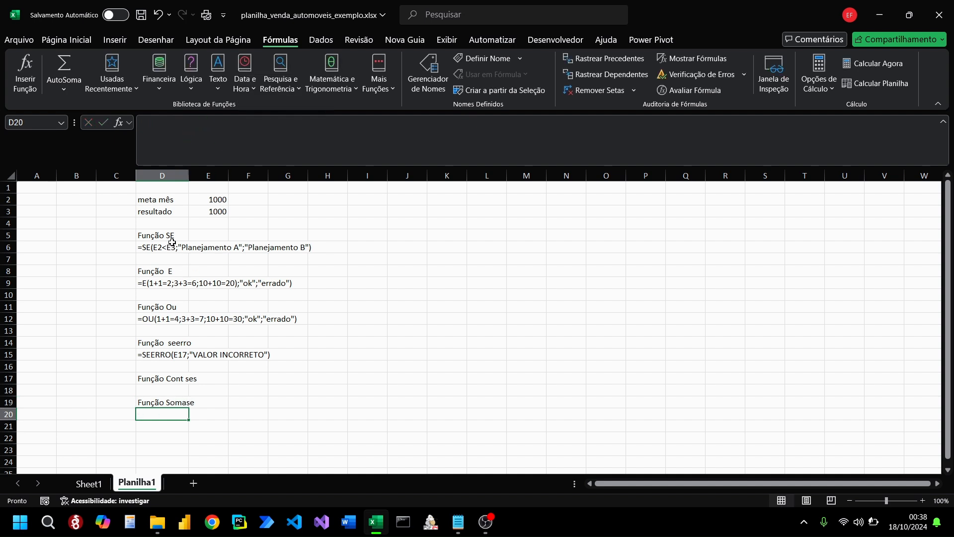
Step: Enter =CONT.SE(Sheet1!C:C;"2018") in cell D18 to count the 2018 cars in the Ano column
left_click(180, 376)
left_click(162, 391)
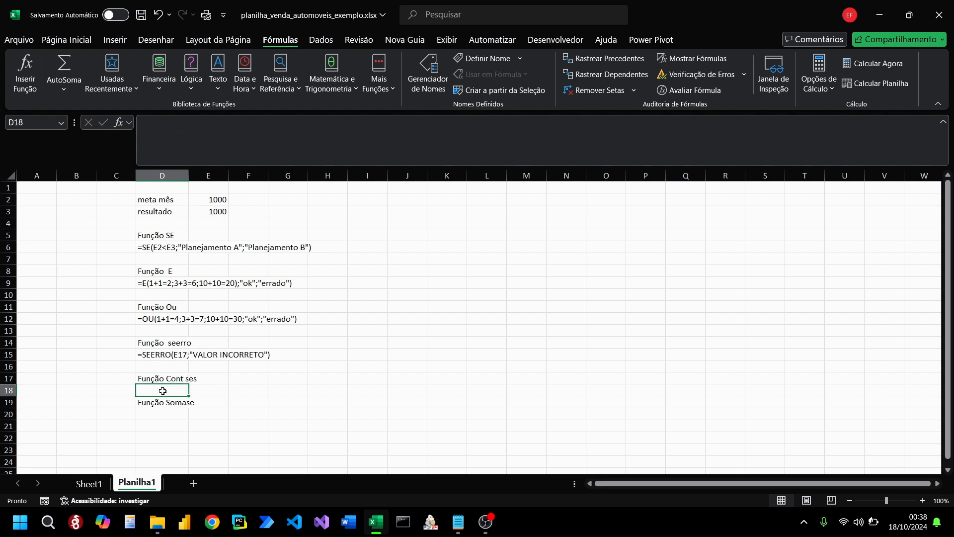
type("=cont")
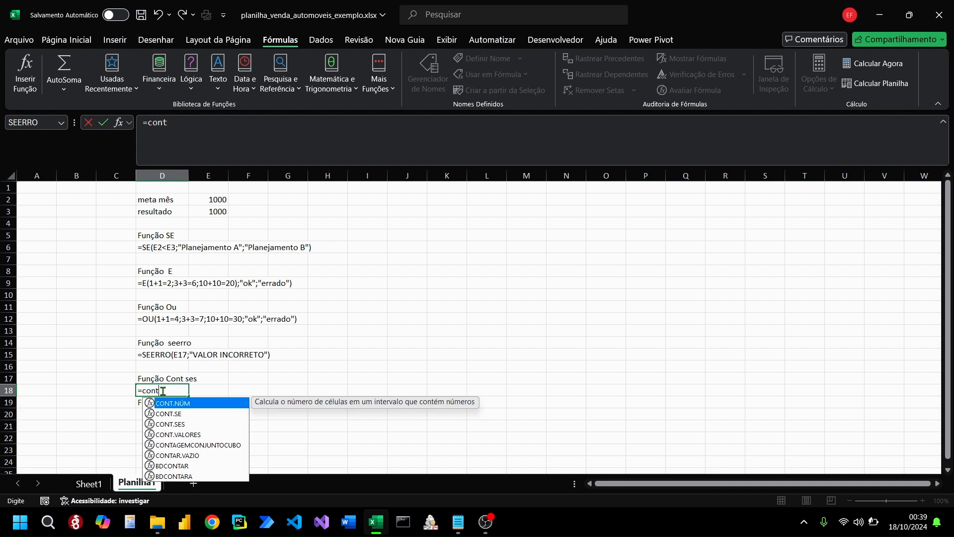
left_click(171, 419)
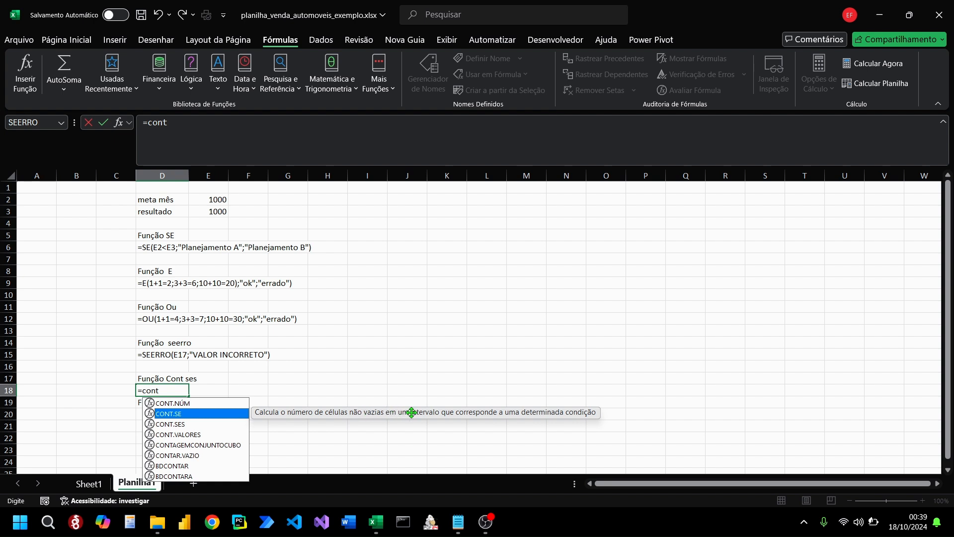
double_click(201, 418)
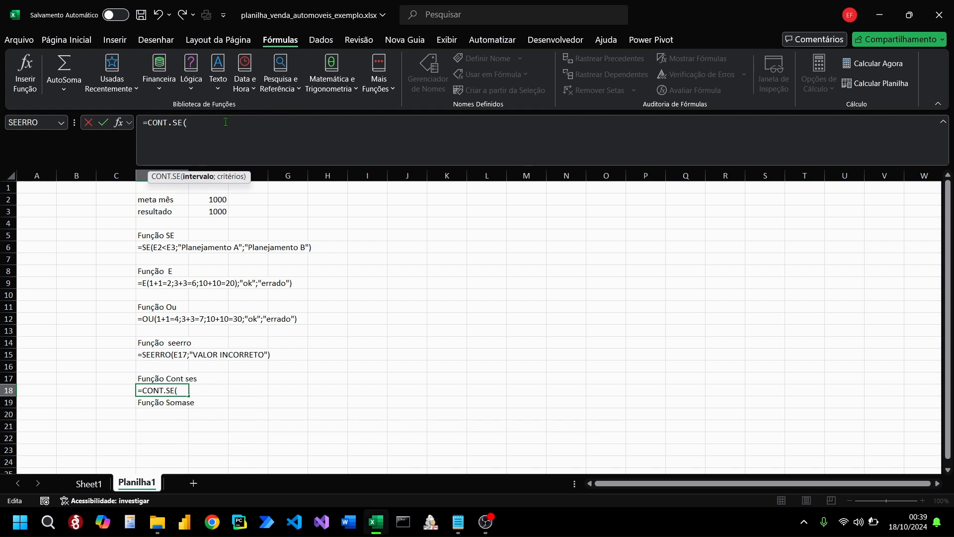
left_click(97, 480)
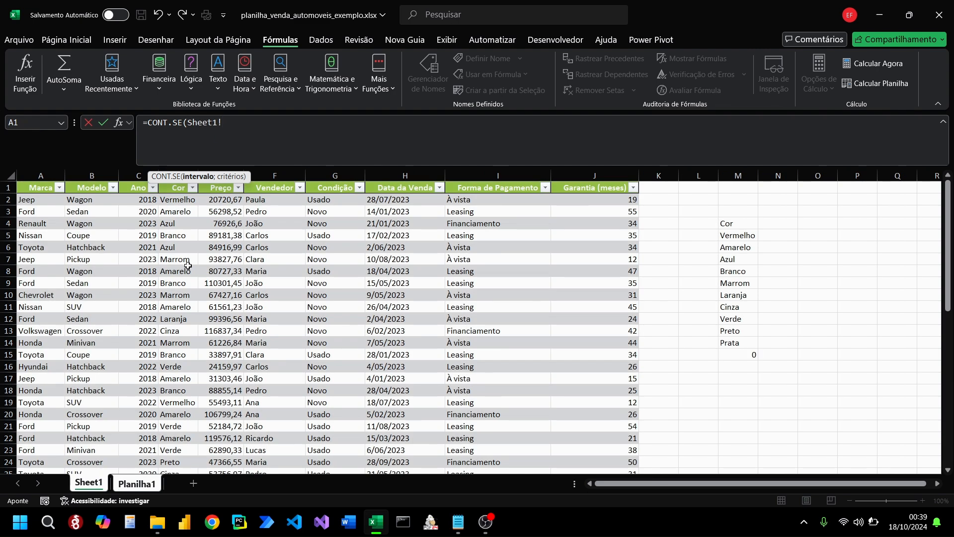
left_click(139, 176)
type(";\"2018")
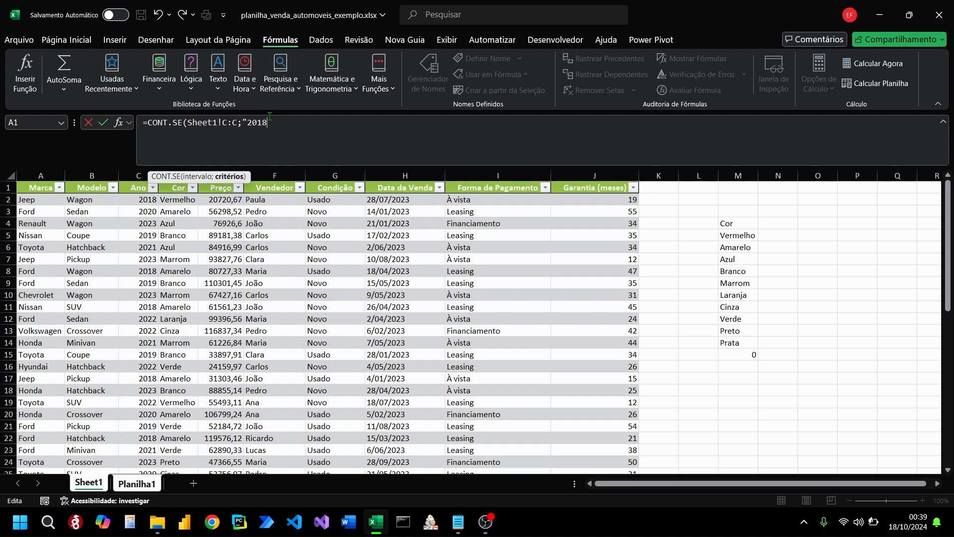
type("\"")
key("Return")
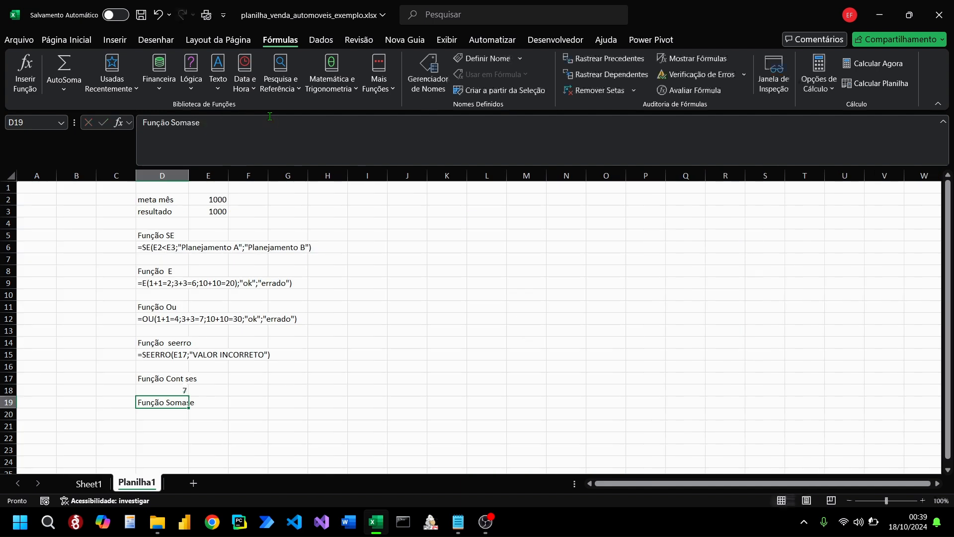
Step: Change the criterion of the CONT.SE formula in D18 to "2019"
key("Up")
left_click(259, 127)
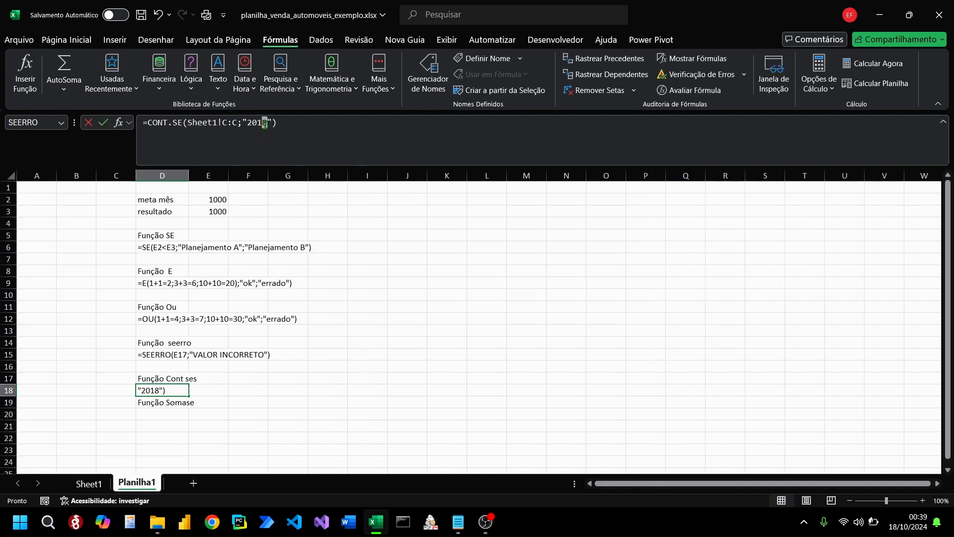
key("Return")
Step: Change the CONT.SE formula in D18 to count "Branco" in Sheet1's column D, after checking the car table
left_click(178, 388)
left_click(89, 483)
left_click(120, 485)
left_click(224, 122)
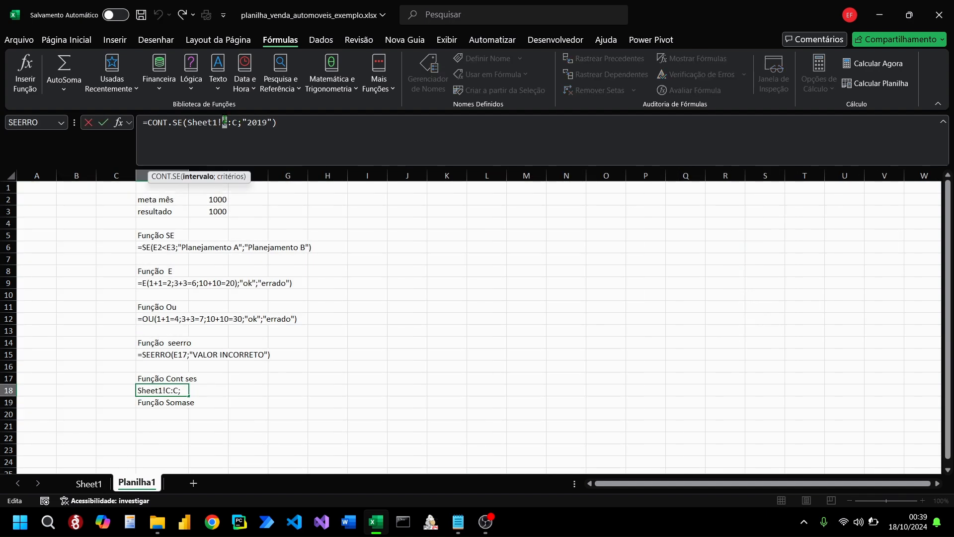
type("d")
left_click_drag(238, 124, 268, 124)
type("d")
key("Caps_Lock")
type("B")
key("Caps_Lock")
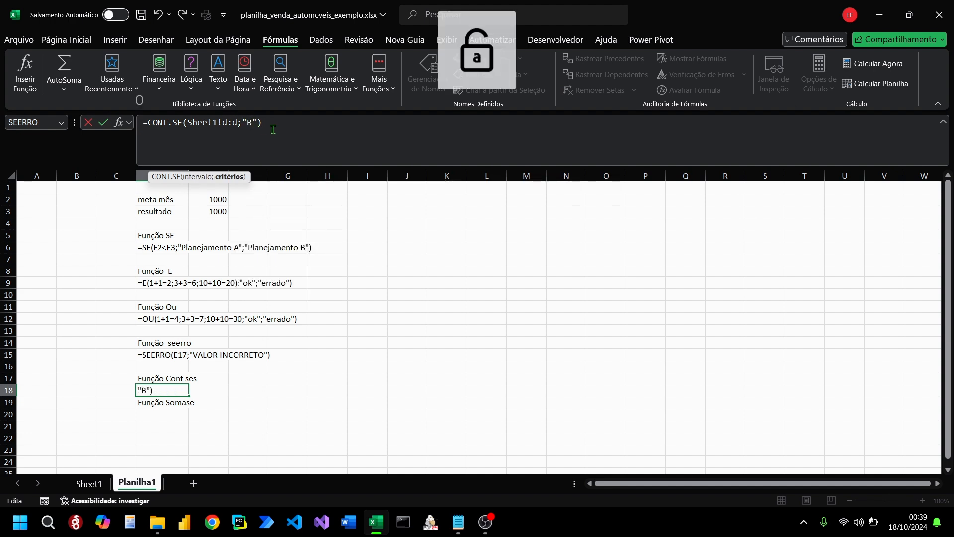
type("ranco")
key("Return")
Step: Set the criterion of the CONT.SE formula in D18 to "Amarelo"
left_click(179, 390)
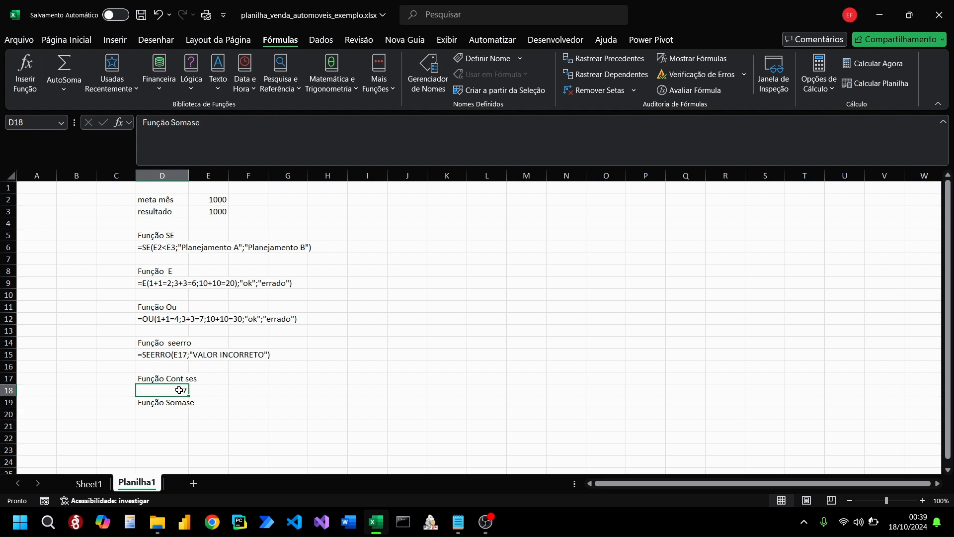
left_click(277, 123)
left_click_drag(276, 123, 251, 119)
key("Caps_Lock")
type("A")
key("Caps_Lock")
type("m")
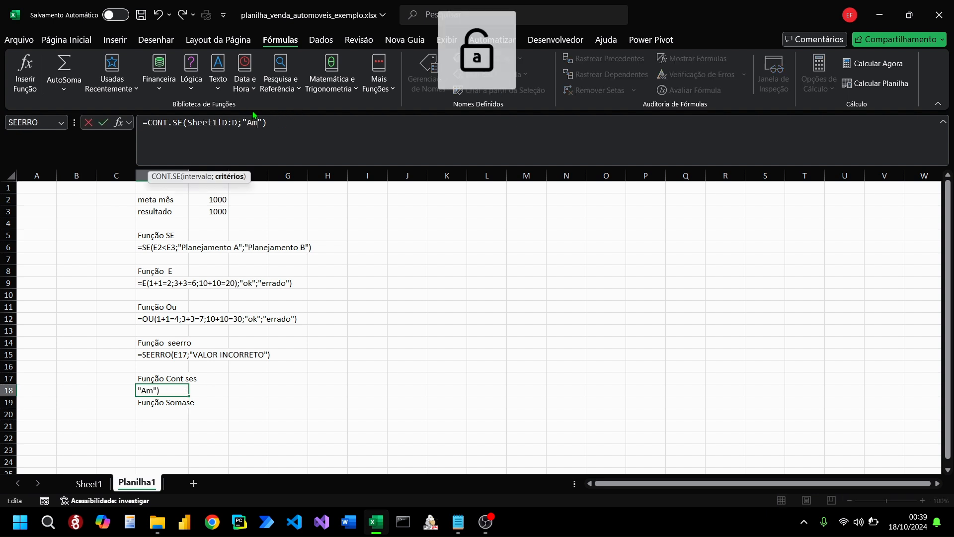
type("arelo")
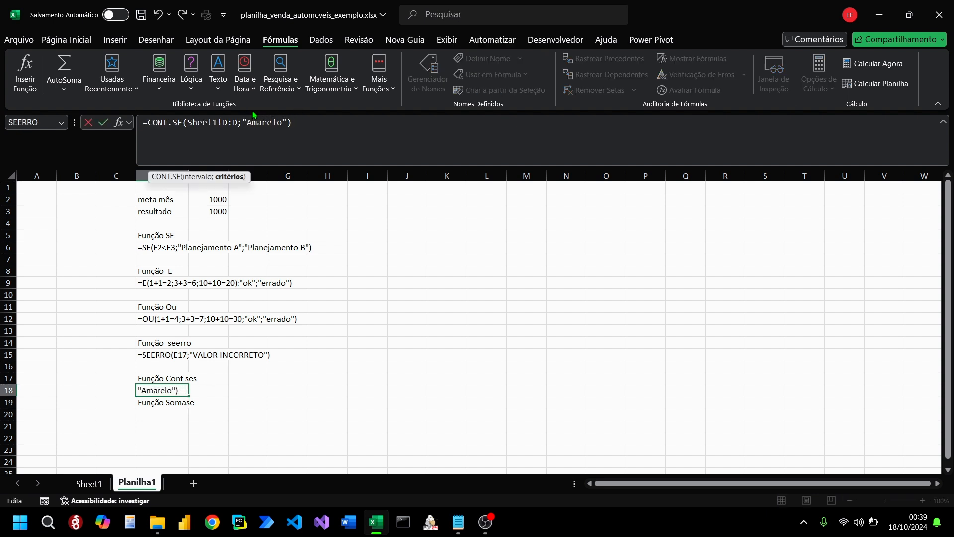
key("Return")
Step: Enter the colour labels Amarelo, Branco and Azul in cells L8, M8 and N8
left_click(553, 329)
left_click(494, 269)
key("Caps_Lock")
type("A")
key("Caps_Lock")
type("m")
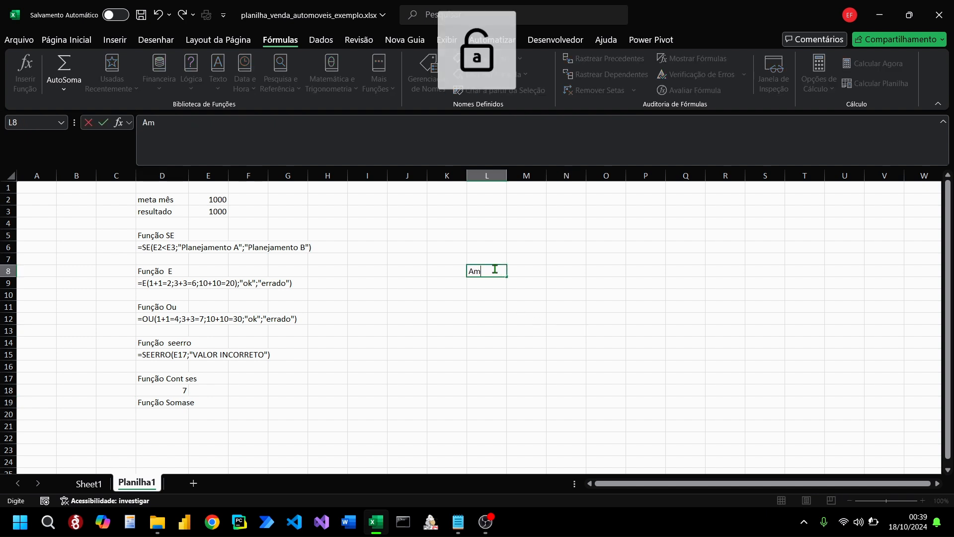
type("arel")
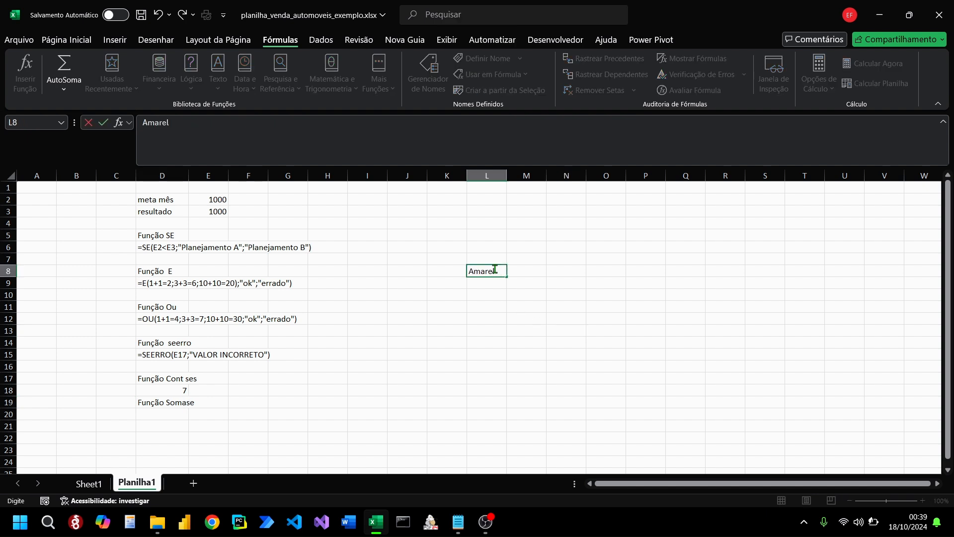
type("o")
key("Tab")
key("Caps_Lock")
type("B")
key("Caps_Lock")
type("ranco")
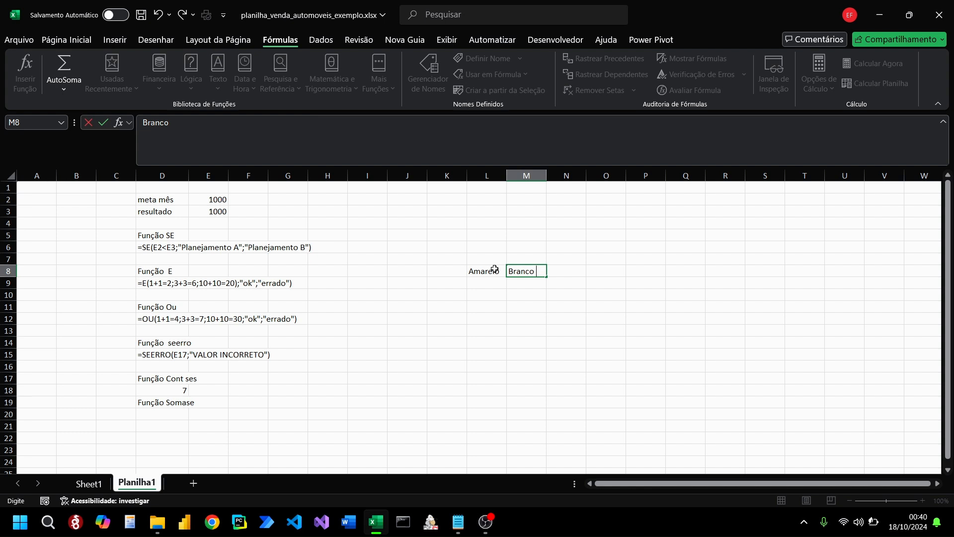
key("Tab")
key("Caps_Lock")
type("A")
key("Caps_Lock")
type("zul")
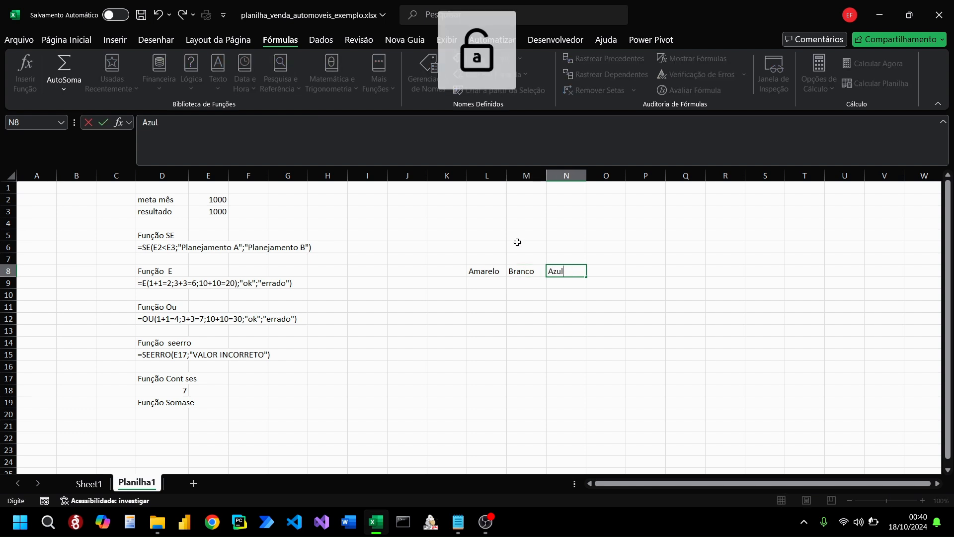
left_click(295, 404)
Step: Copy the CONT.SE formula text from D18 into N9 and set its criterion to "Azul"
left_click(166, 390)
left_click_drag(309, 124, 137, 119)
key("ctrl+c")
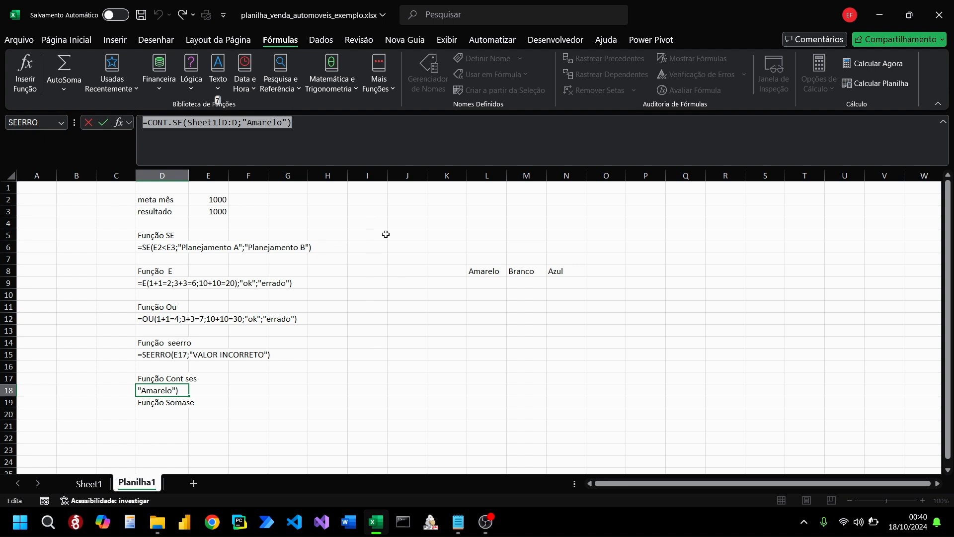
key("Return")
left_click(562, 283)
left_click(319, 134)
key("ctrl+v")
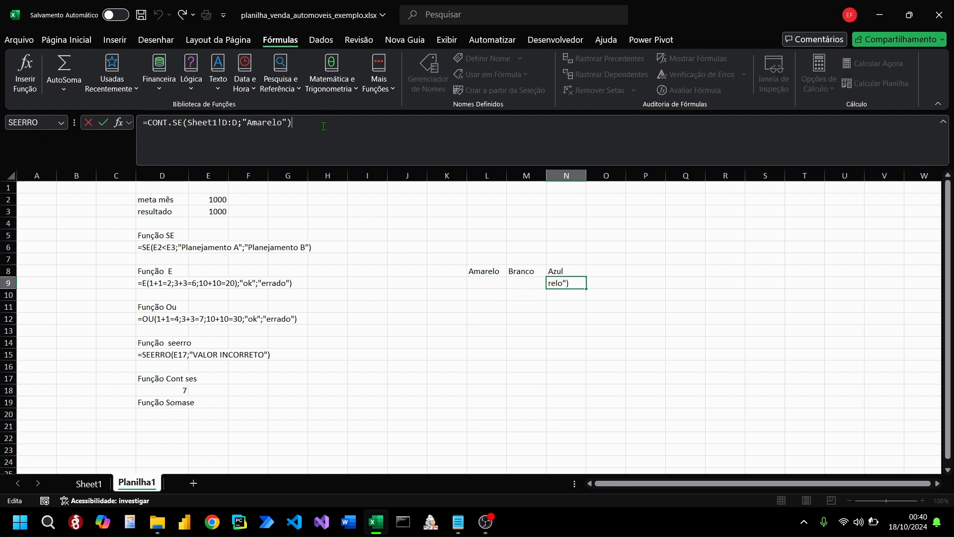
double_click(278, 121)
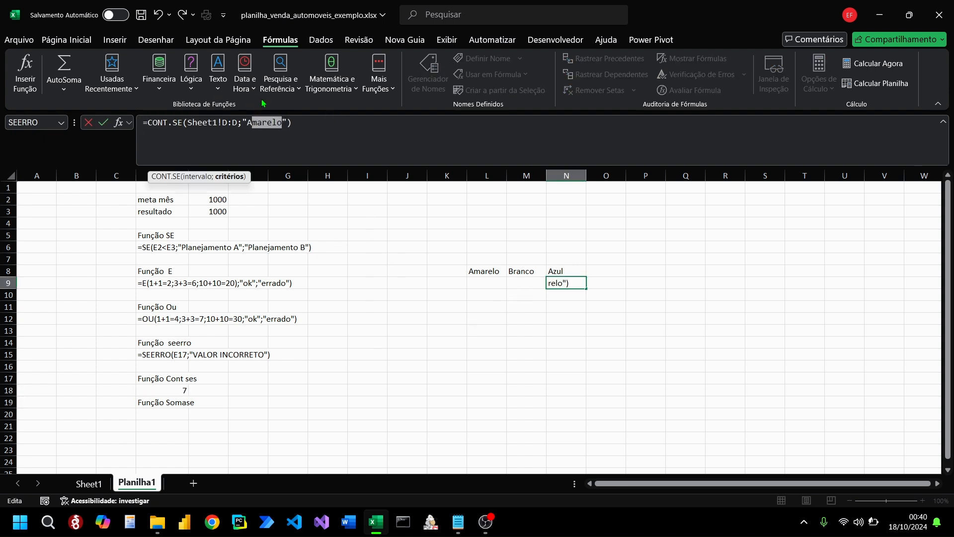
type("Azul")
key("ctrl+Return")
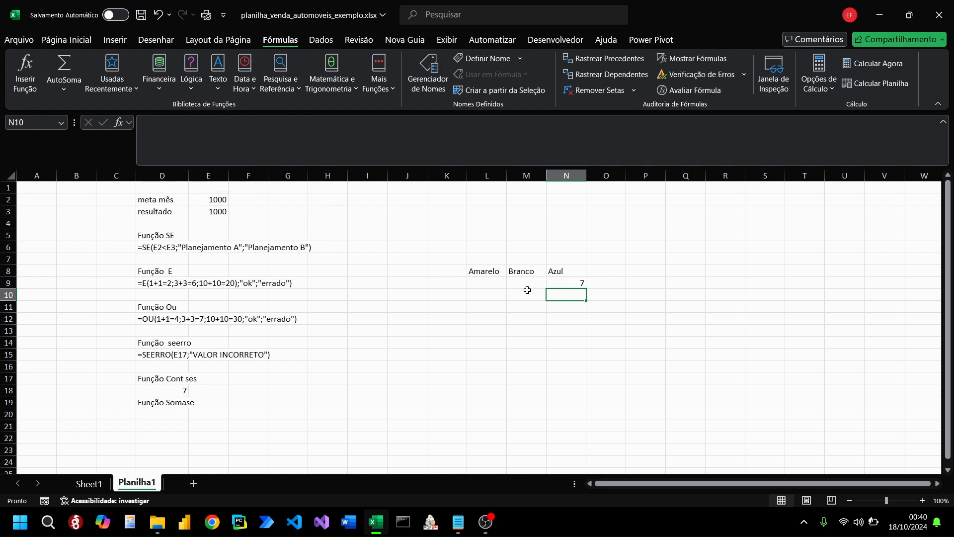
Step: Enter the copied CONT.SE formula in M9 with the criterion "Branco"
left_click(526, 286)
left_click(347, 130)
key("ctrl+v")
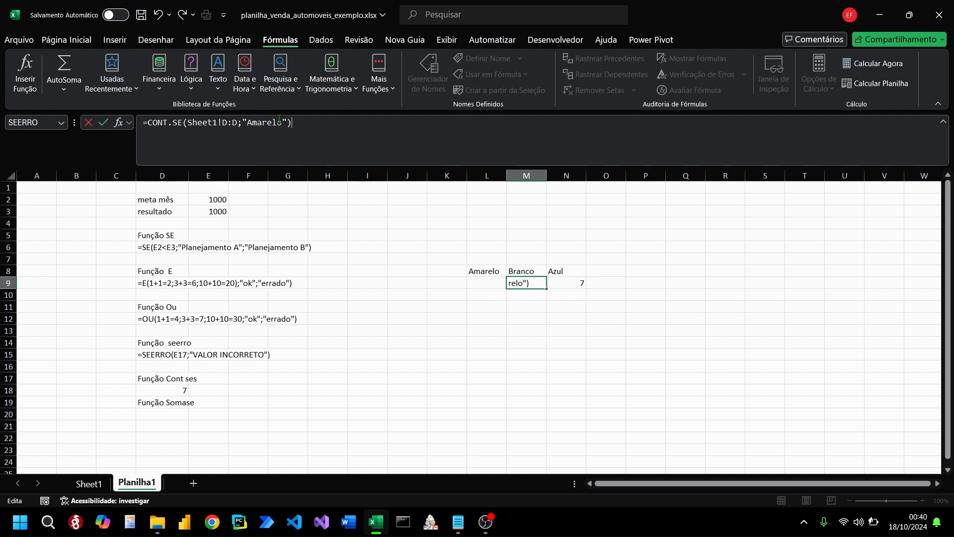
left_click_drag(281, 122, 247, 123)
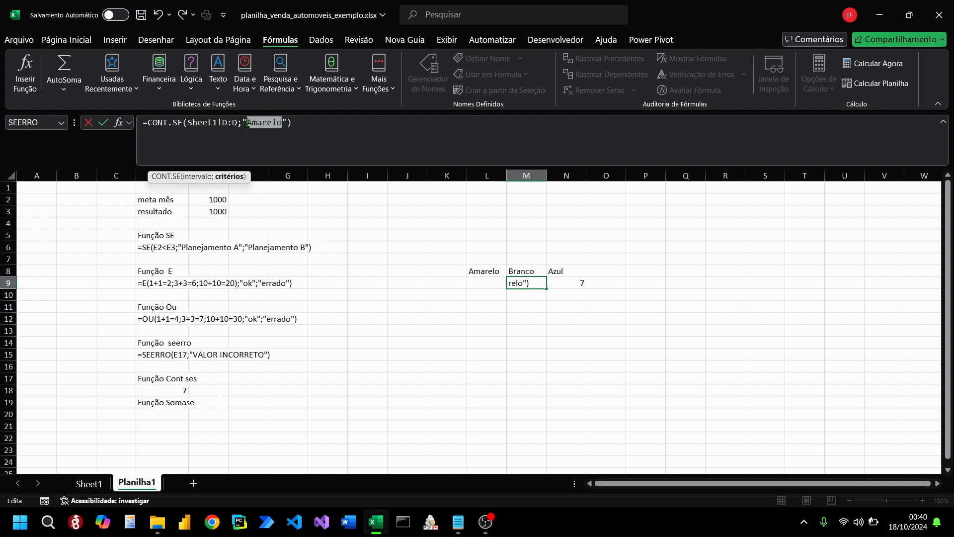
key("Caps_Lock")
type("B")
key("Caps_Lock")
type("ranco")
key("Return")
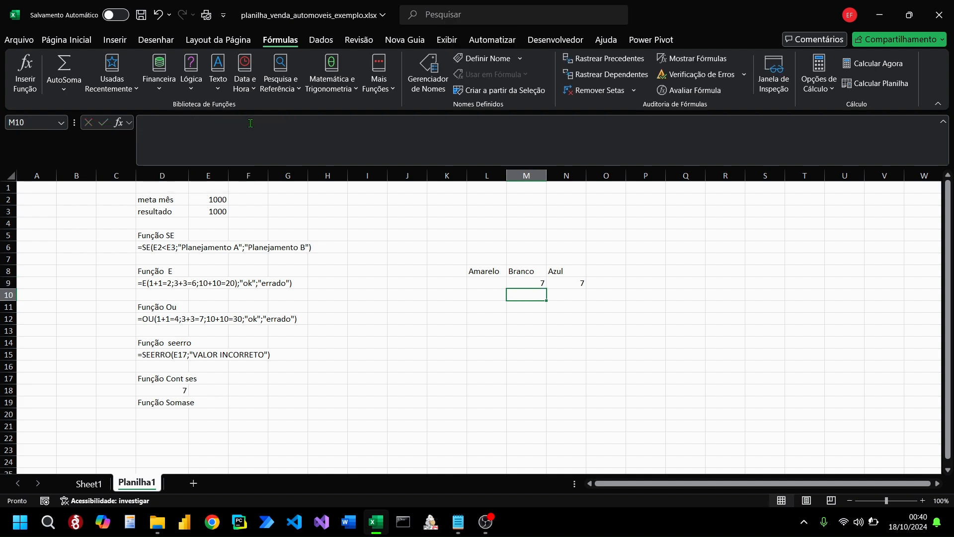
Step: Enter the copied formula =CONT.SE(Sheet1!D:D;"Amarelo") in L9
left_click(481, 284)
left_click(294, 123)
key("ctrl+v")
left_click_drag(282, 123, 254, 119)
key("Return")
Step: Change the colour of the Renault Wagon in cell D4 of Sheet1 to Vermelho
left_click(91, 483)
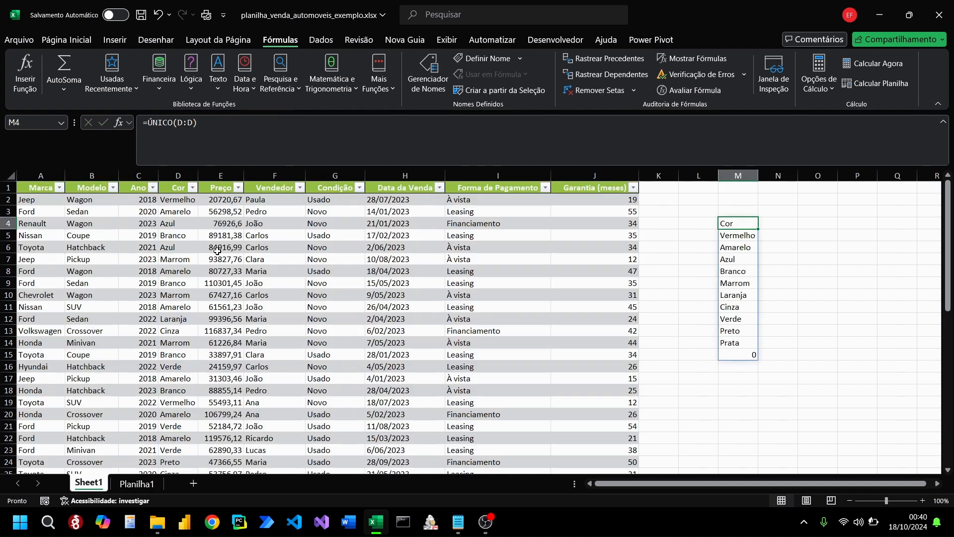
left_click(174, 225)
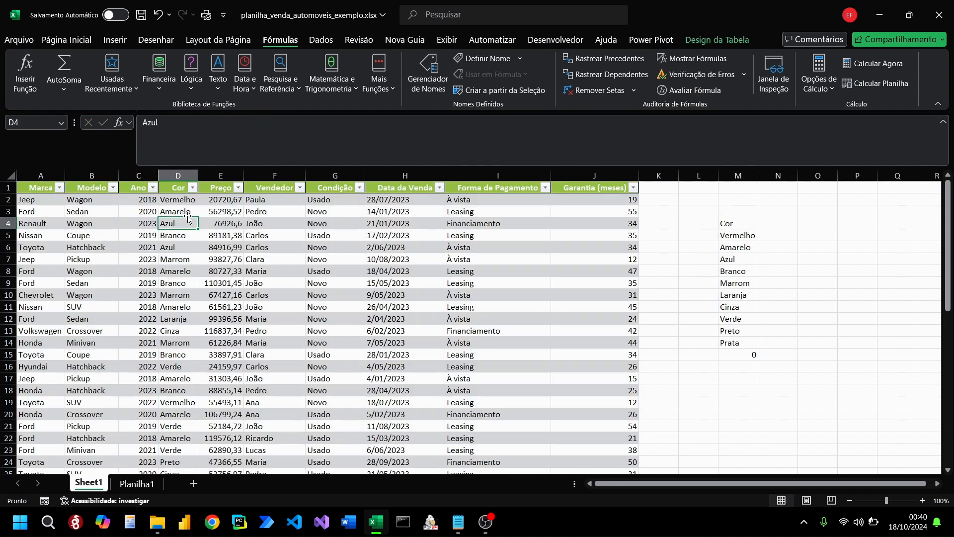
key("Caps_Lock")
type("Cer")
key("Caps_Lock")
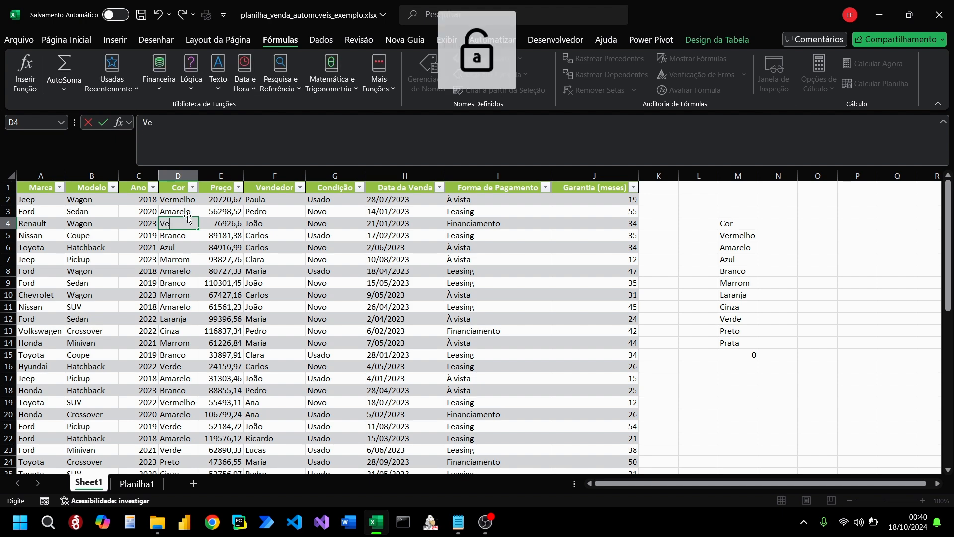
type("Vermle")
type("elho")
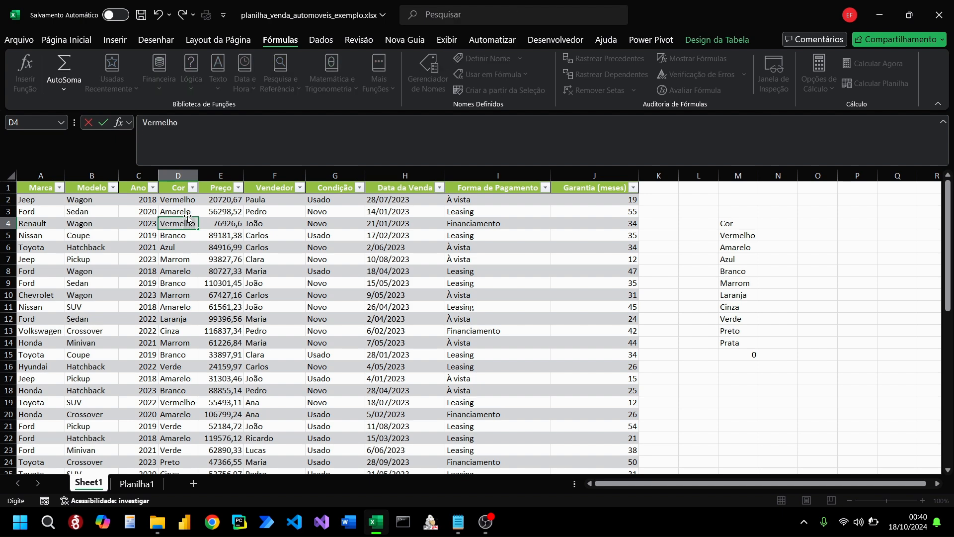
key("ctrl+Return")
key("Down")
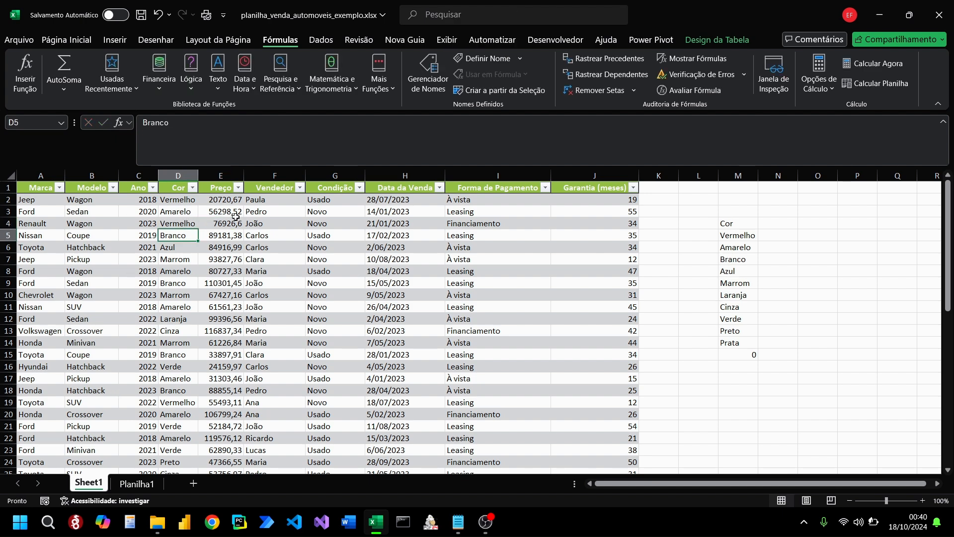
Step: Check the Azul count in N9 on Planilha1 against the Cor column on Sheet1
left_click(136, 483)
left_click(566, 283)
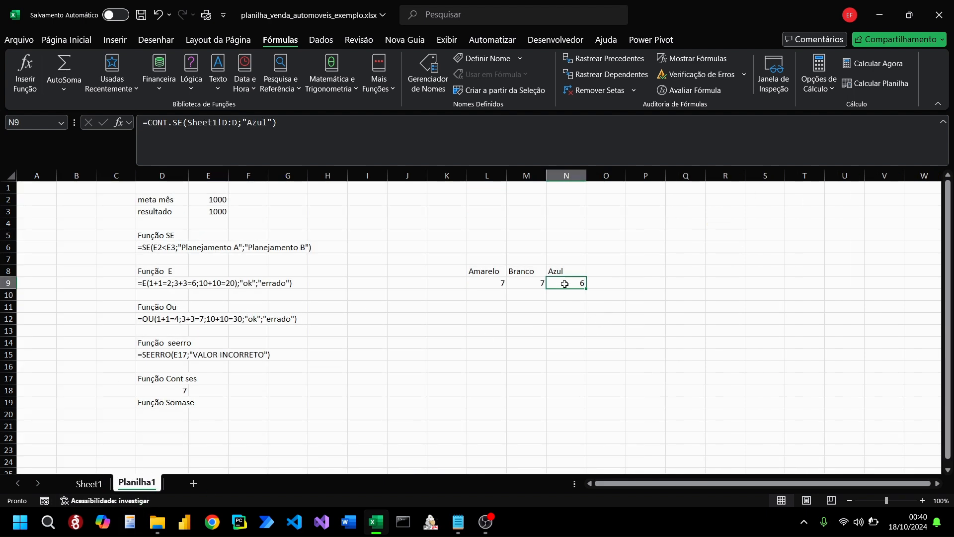
key("Down")
left_click(569, 281)
left_click(89, 483)
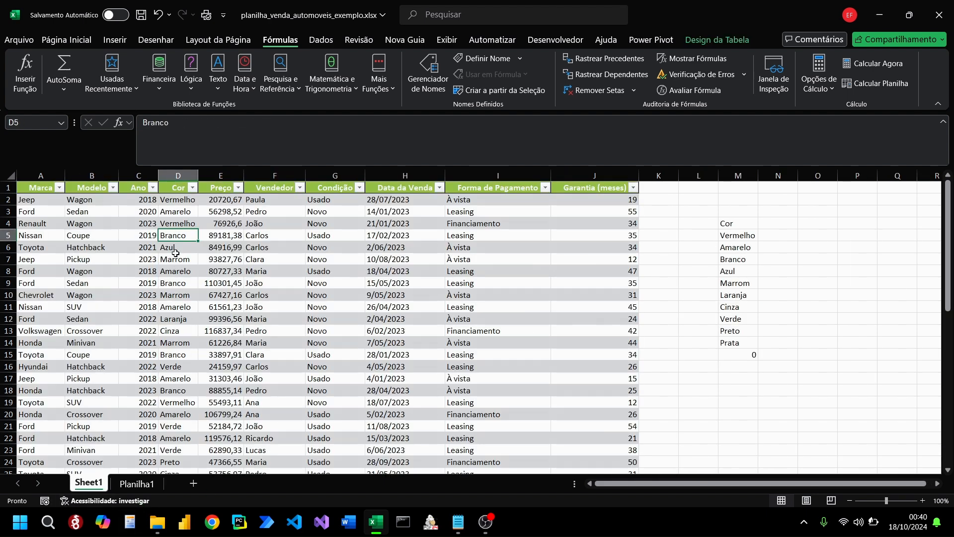
scroll(178, 270, "down", 1)
key("alt+Tab")
key("alt+Tab")
left_click(137, 483)
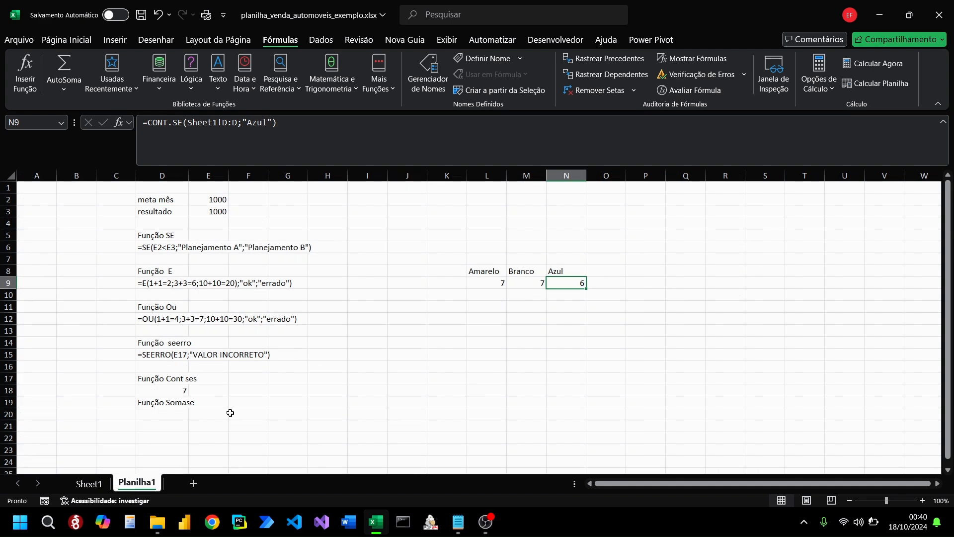
Step: Change the colour of the Nissan Coupe in cell D5 of Sheet1 to Vermelho
left_click(89, 483)
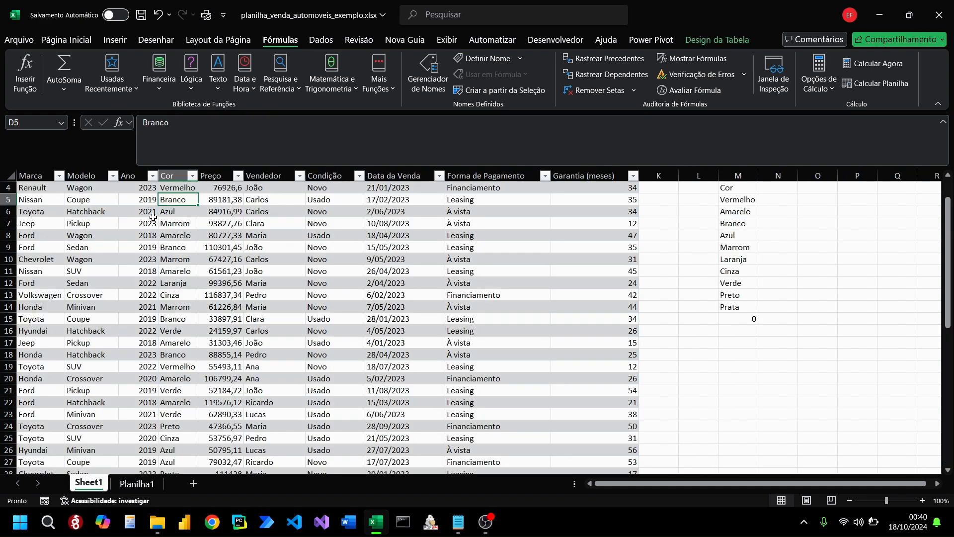
key("Caps_Lock")
type("A")
key("Caps_Lock")
type("zul")
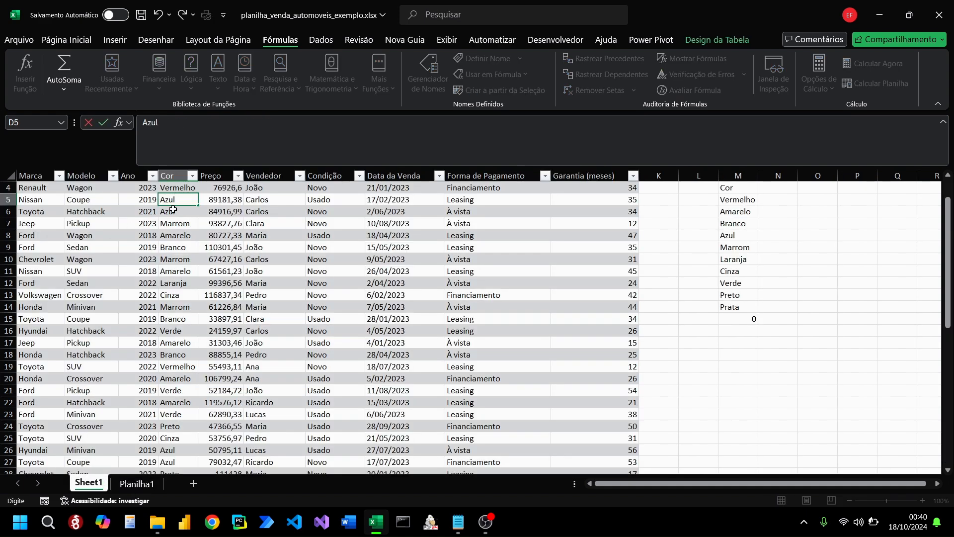
key("BackSpace")
key("BackSpace")
key("BackSpace")
key("BackSpace")
key("Caps_Lock")
type("V")
key("Caps_Lock")
type("ermelho")
key("Return")
Step: Review the recalculated colour counts in L9:N9 on Planilha1
scroll(164, 347, "down", 1)
left_click(136, 483)
left_click(605, 271)
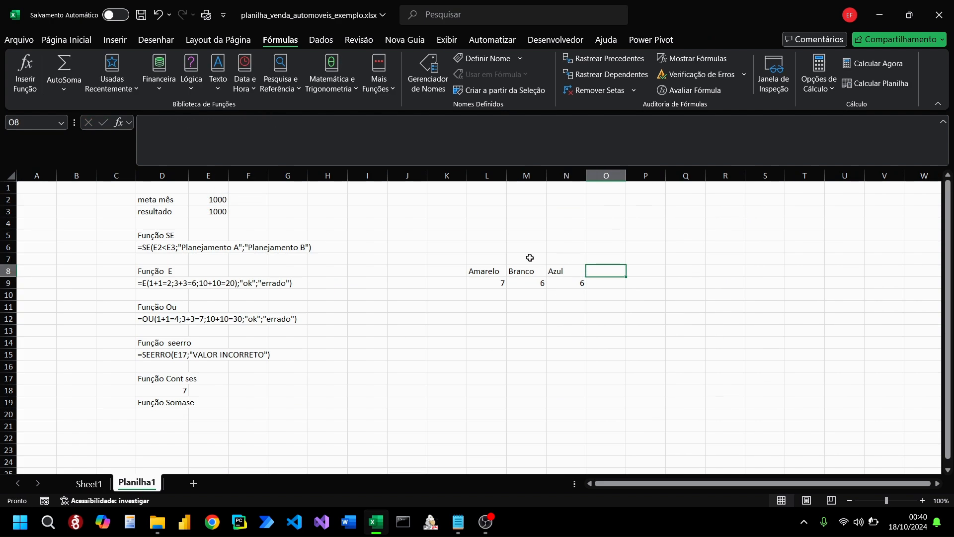
left_click_drag(522, 340, 523, 330)
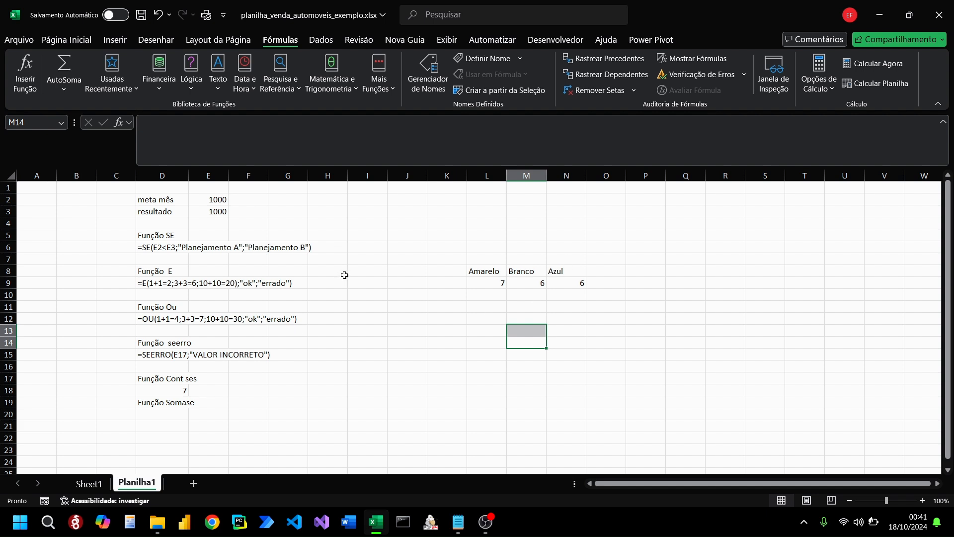
left_click(430, 222)
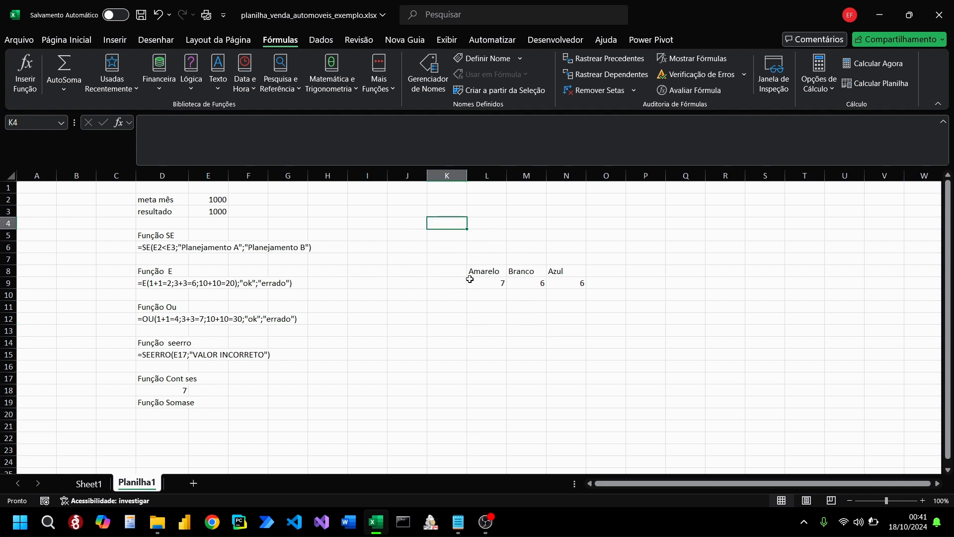
Step: Clear the colour labels and their counts from L8:N9 on Planilha1
left_click(499, 248)
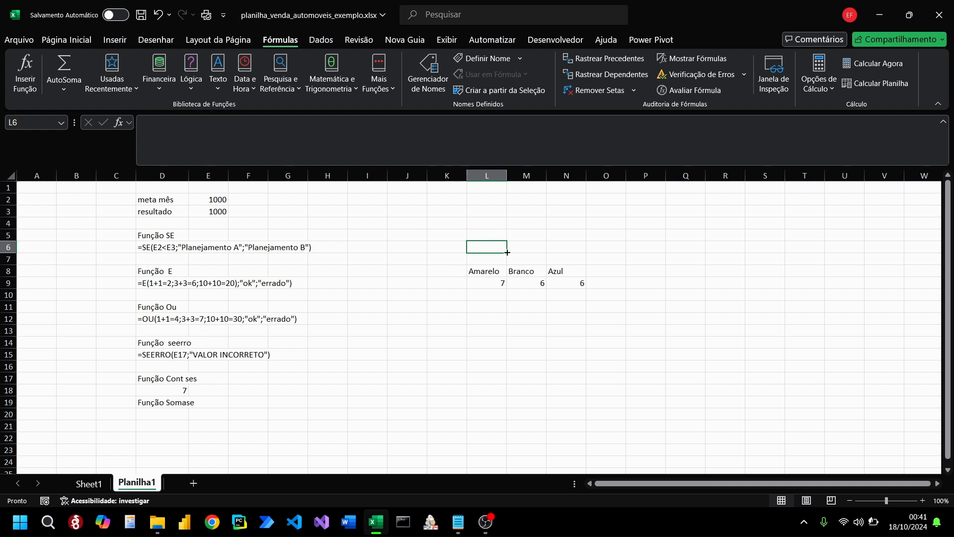
left_click_drag(507, 252, 507, 253)
left_click_drag(445, 258, 491, 295)
left_click(455, 247)
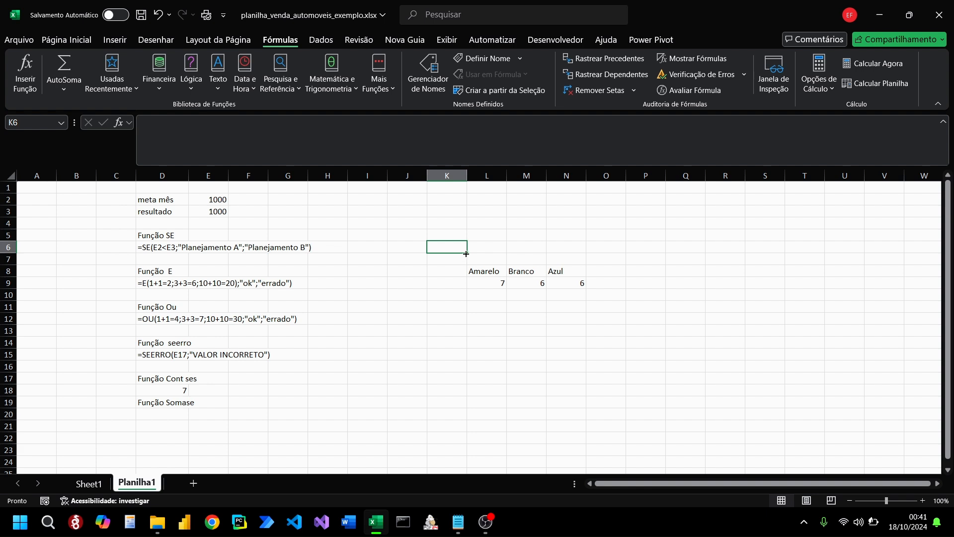
left_click_drag(466, 253, 626, 253)
key("ctrl+z")
key("ctrl+z")
key("ctrl+z")
key("ctrl+z")
key("ctrl+z")
key("ctrl+z")
key("ctrl+z")
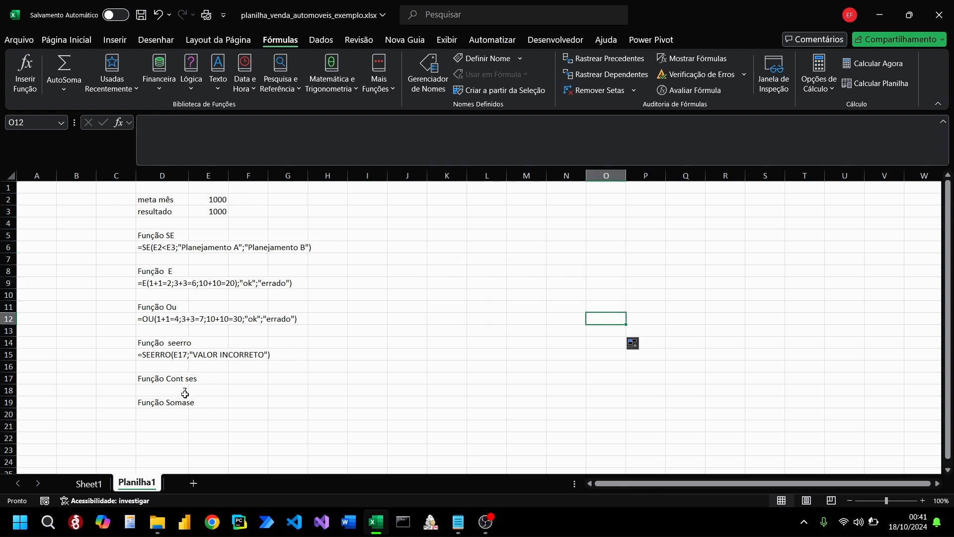
Step: Start a SOMASE formula in cell D20 of Planilha1 with Tabela1[Cor] from Sheet1 as the criteria range
left_click(167, 412)
left_click(193, 119)
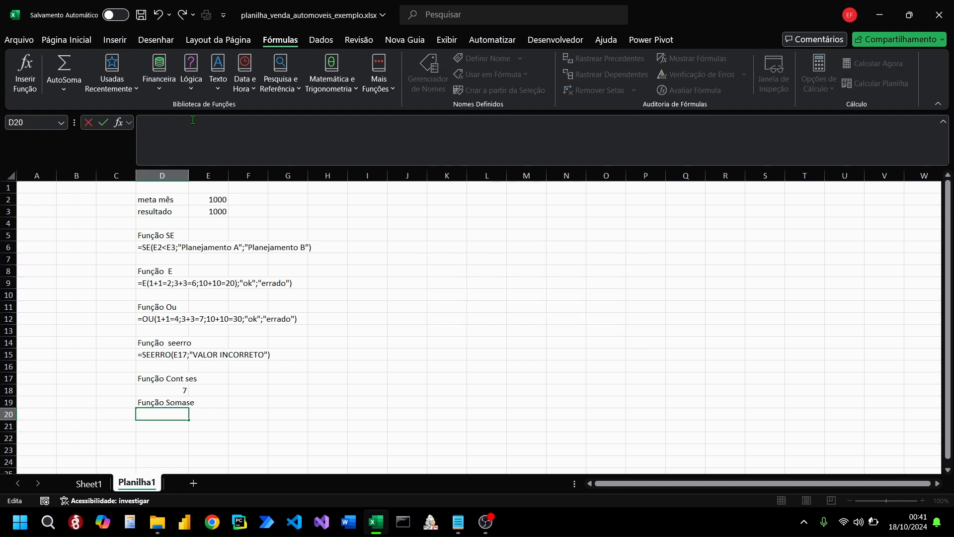
type("=somase")
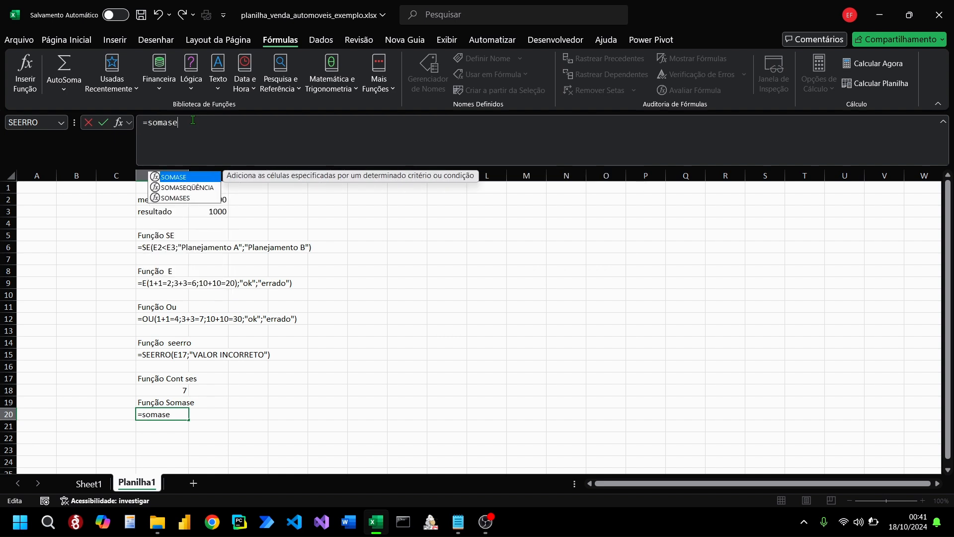
type("(")
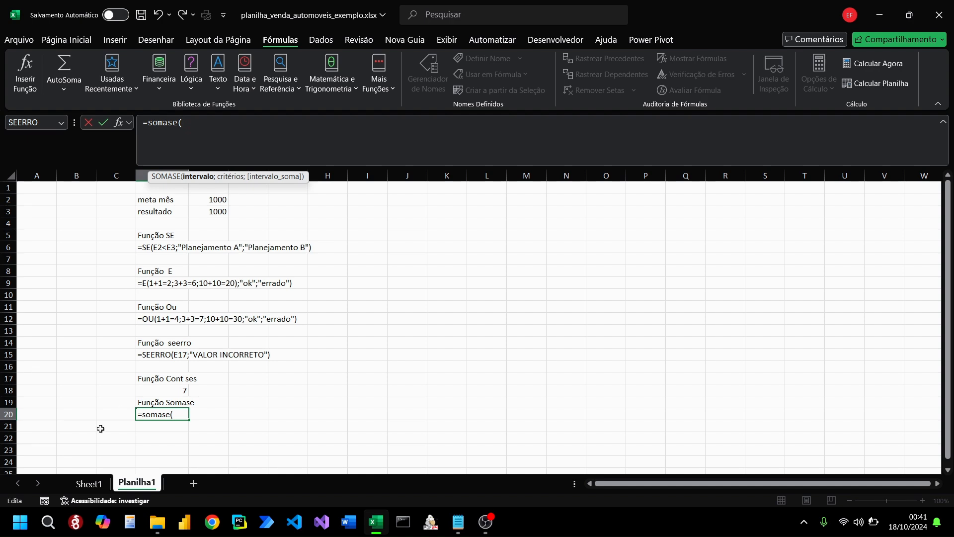
left_click(92, 484)
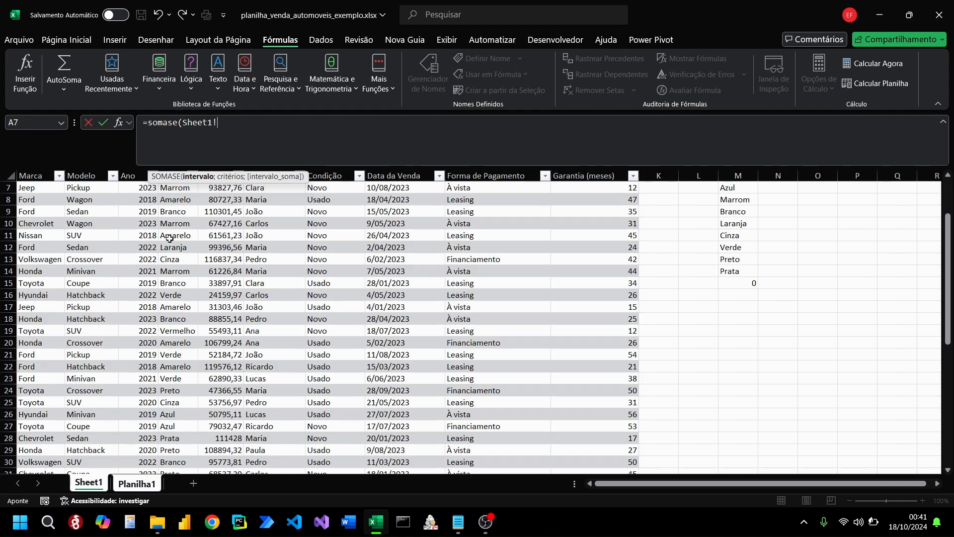
left_click(178, 259)
left_click(178, 247)
scroll(196, 211, "right", 2)
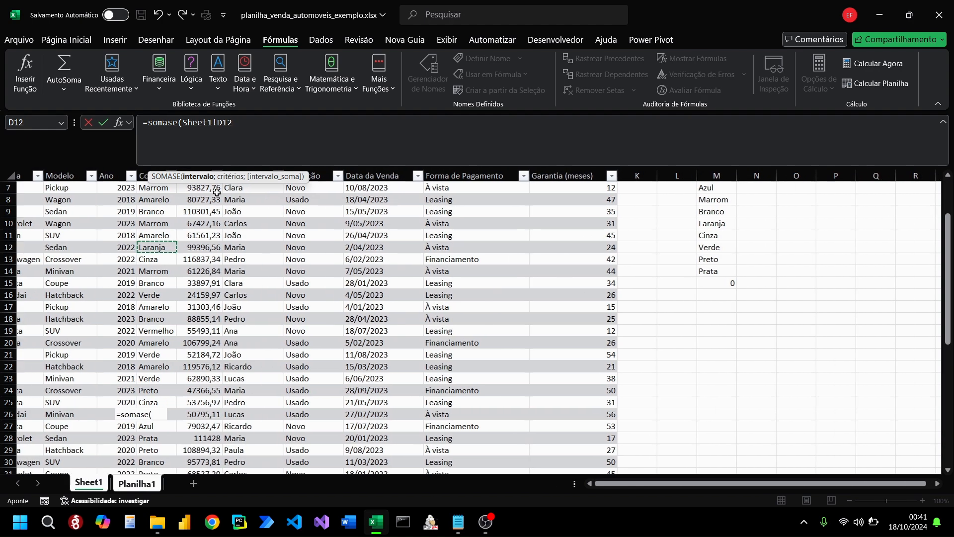
scroll(98, 172, "left", 2)
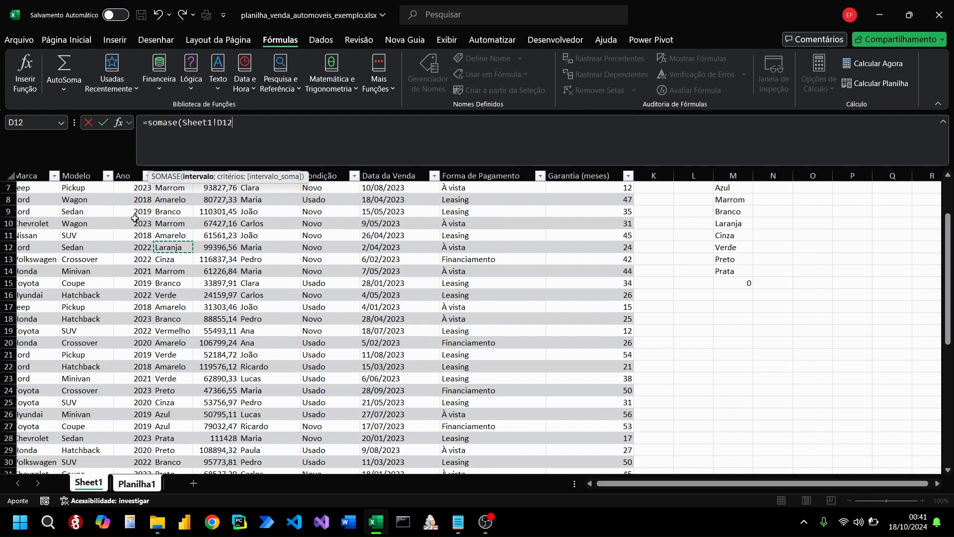
left_click(142, 177)
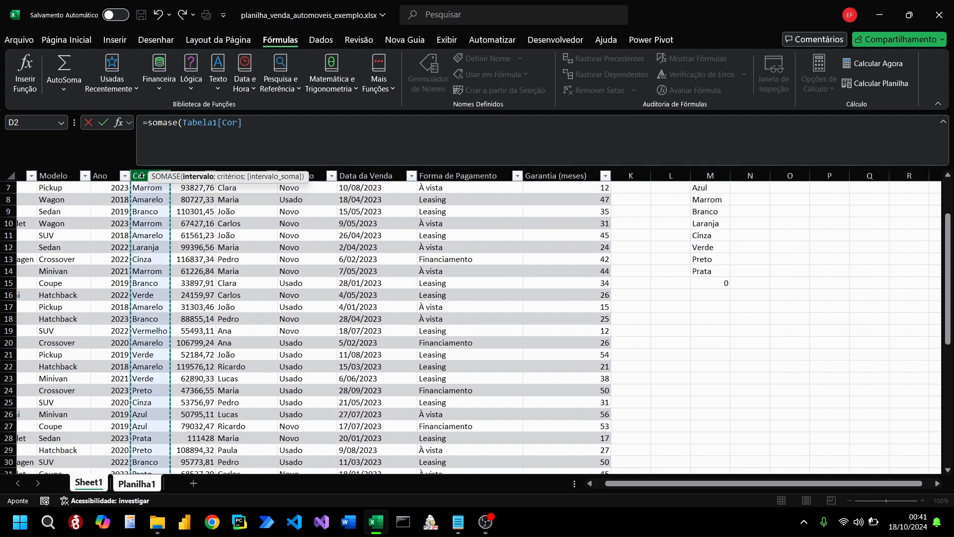
left_click(221, 137)
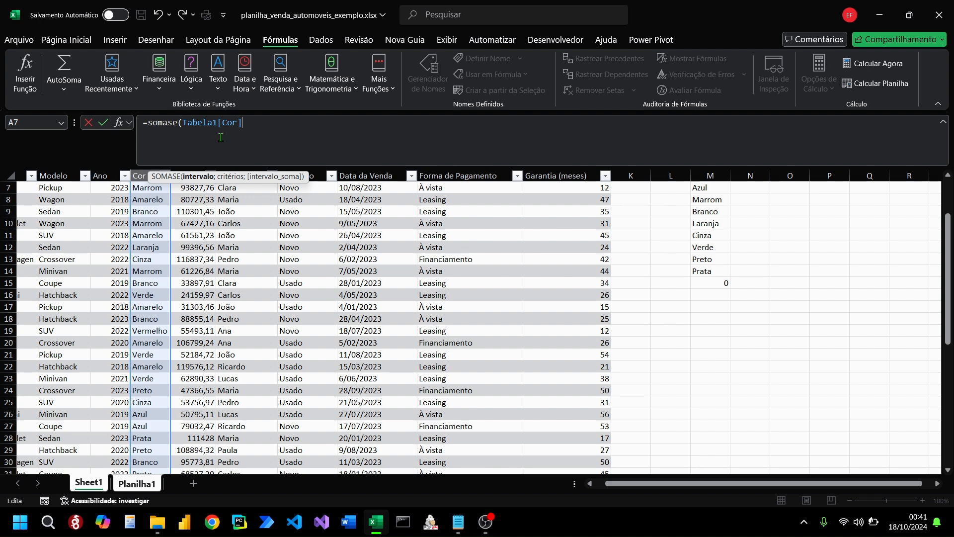
type(";")
Step: Enter Azul as the SOMASE criterion, removing the stray Planilha1 sheet reference from the formula
left_click(138, 483)
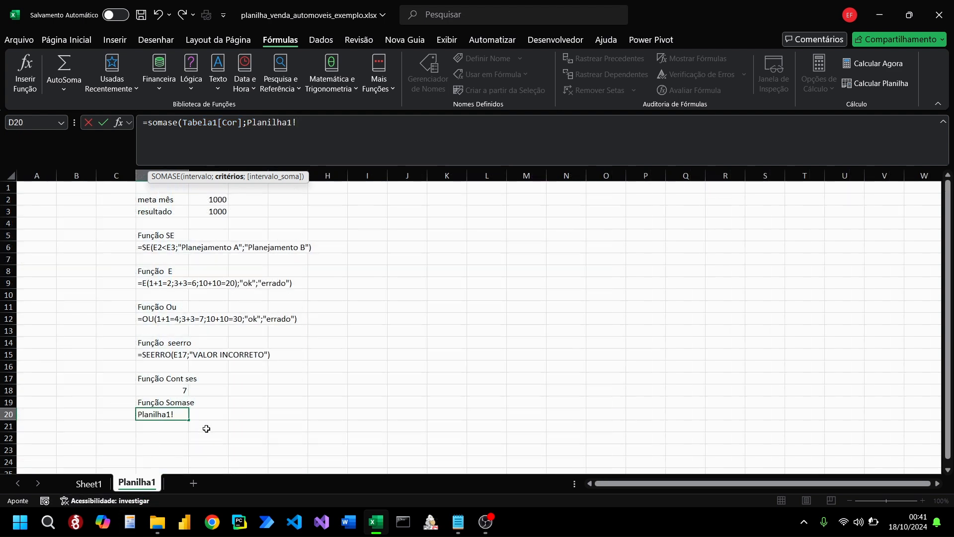
left_click_drag(297, 123, 247, 124)
key("BackSpace")
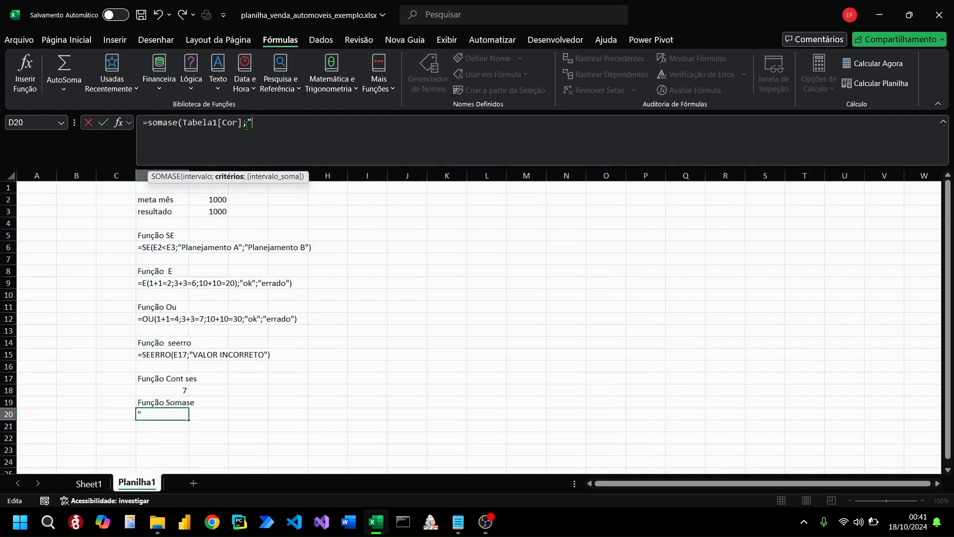
key("Caps_Lock")
type("\"A")
key("Caps_Lock")
type("zul;")
Step: Complete the SOMASE formula in D20 with Tabela1[Cor] as the sum range and accept Excel's proposed correction
left_click(89, 483)
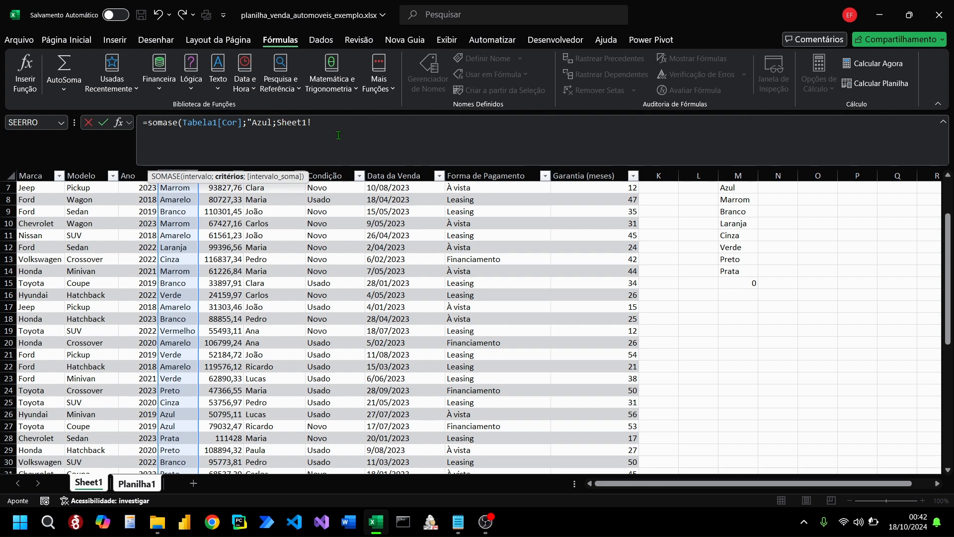
left_click_drag(313, 123, 277, 123)
type(";")
key("Caps_Lock")
key("Caps_Lock")
type("Tab")
key("Caps_Lock")
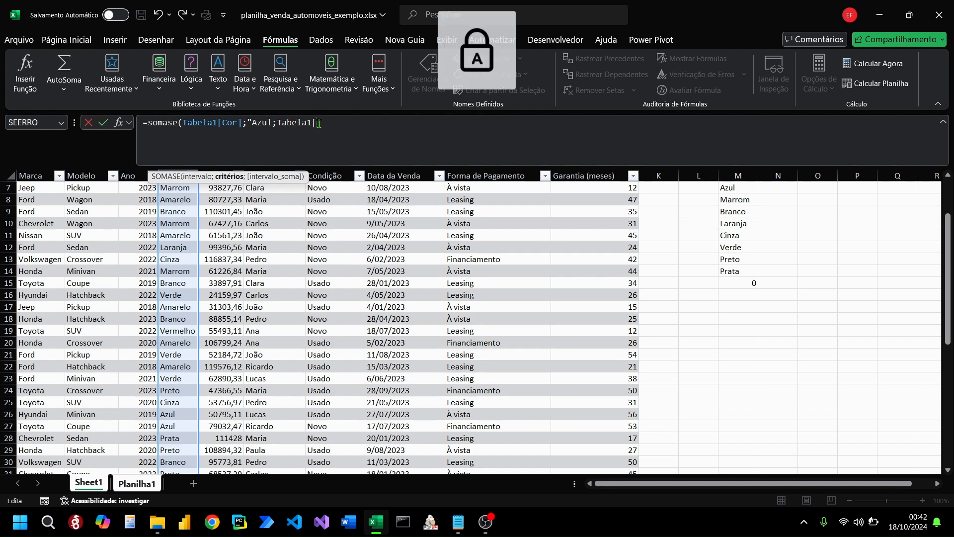
key("Caps_Lock")
type("c]")
key("Caps_Lock")
type("or")
key("Return")
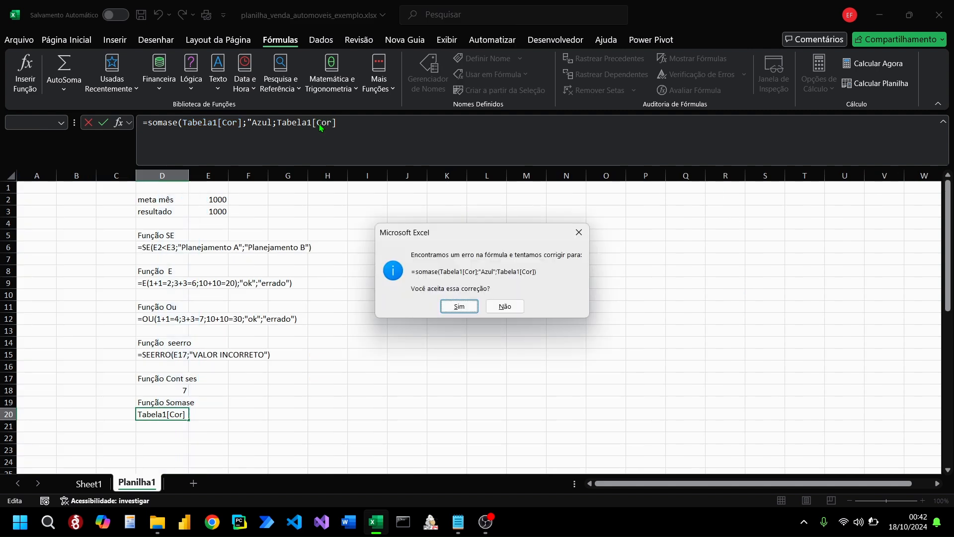
left_click(456, 308)
left_click(203, 398)
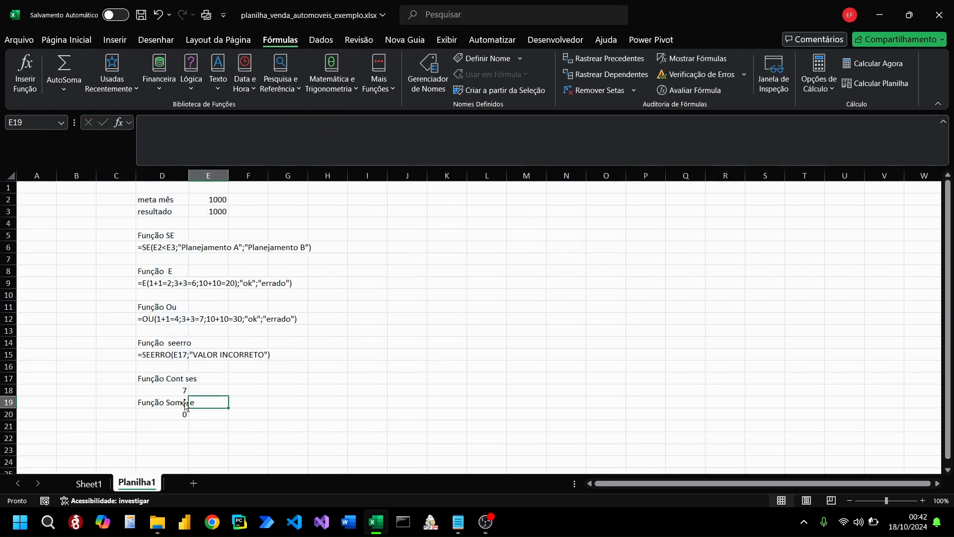
Step: Check the Preço column header on Sheet1 and change the SOMASE sum range in D20 to Tabela1[Preço]
left_click(178, 408)
left_click(89, 483)
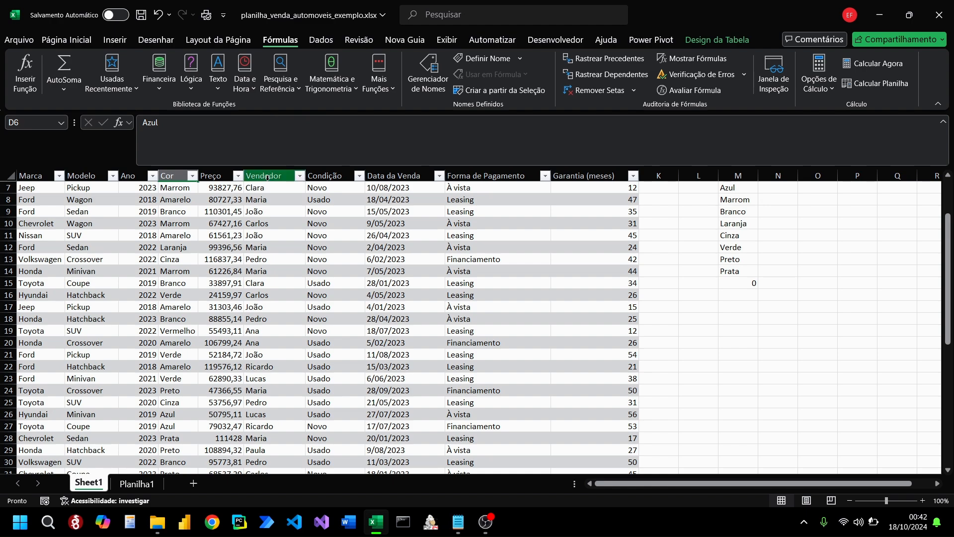
left_click(219, 172)
left_click(240, 205)
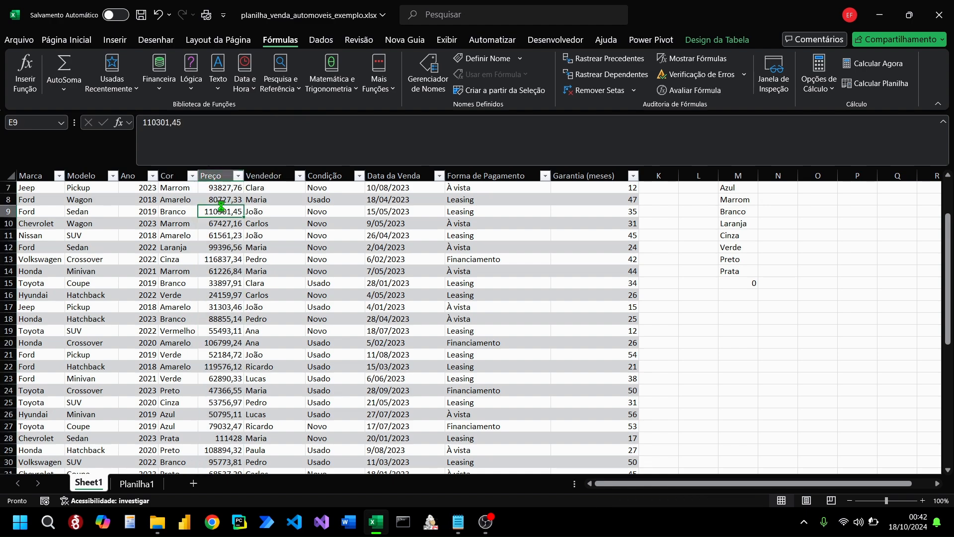
scroll(240, 206, "down", 1)
left_click(214, 175)
left_click(137, 483)
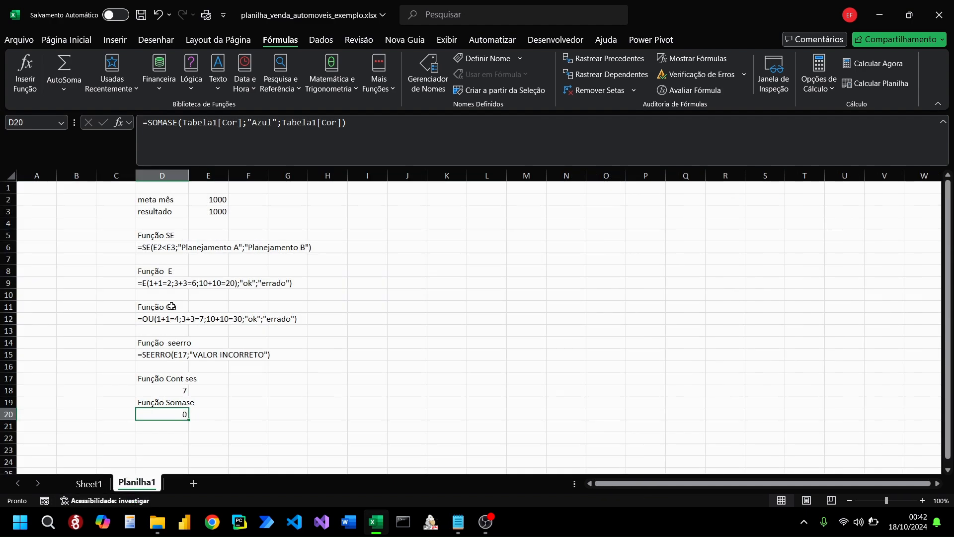
double_click(324, 123)
key("Caps_Lock")
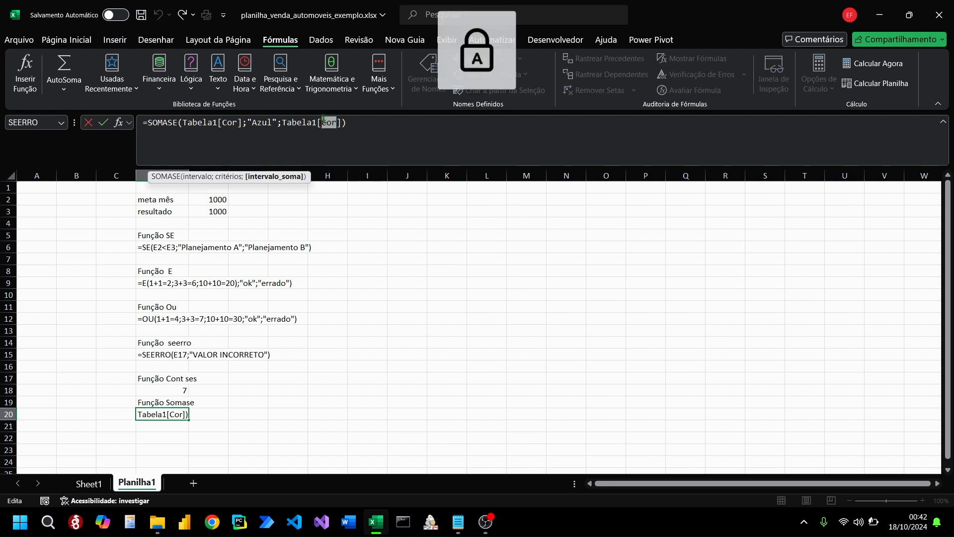
type("P")
key("Caps_Lock")
type("reço")
key("Return")
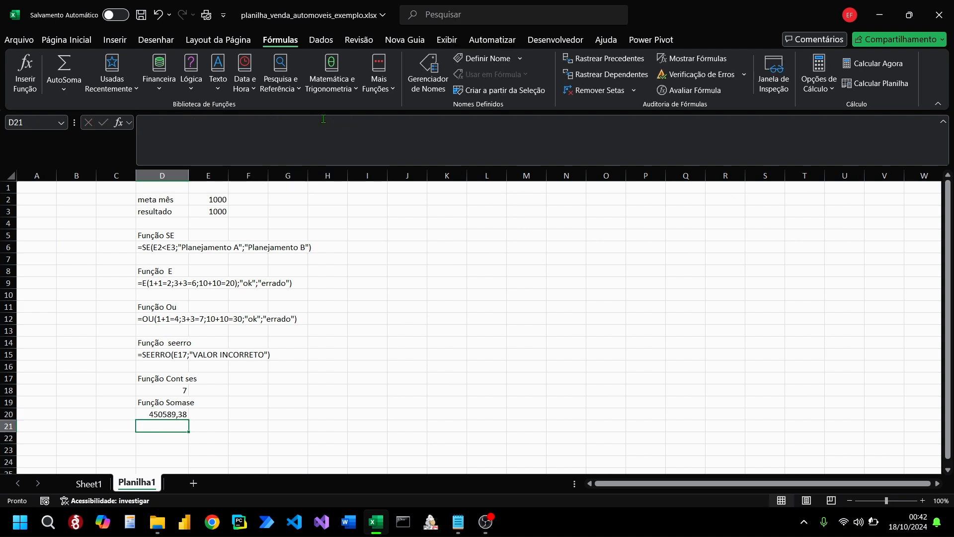
Step: Apply the R$ accounting format to the SOMASE result in D20 and widen column D
left_click(152, 415)
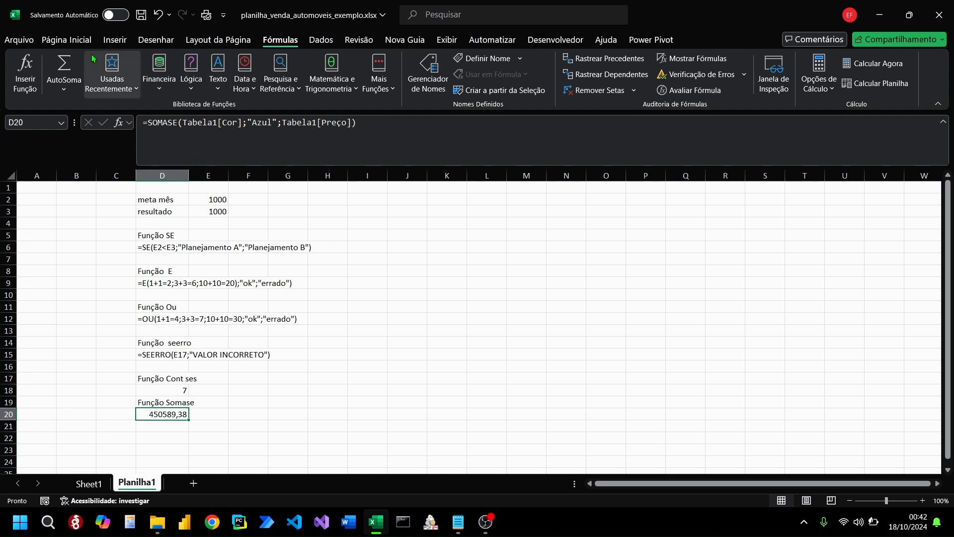
left_click(66, 40)
left_click(455, 83)
left_click(377, 390)
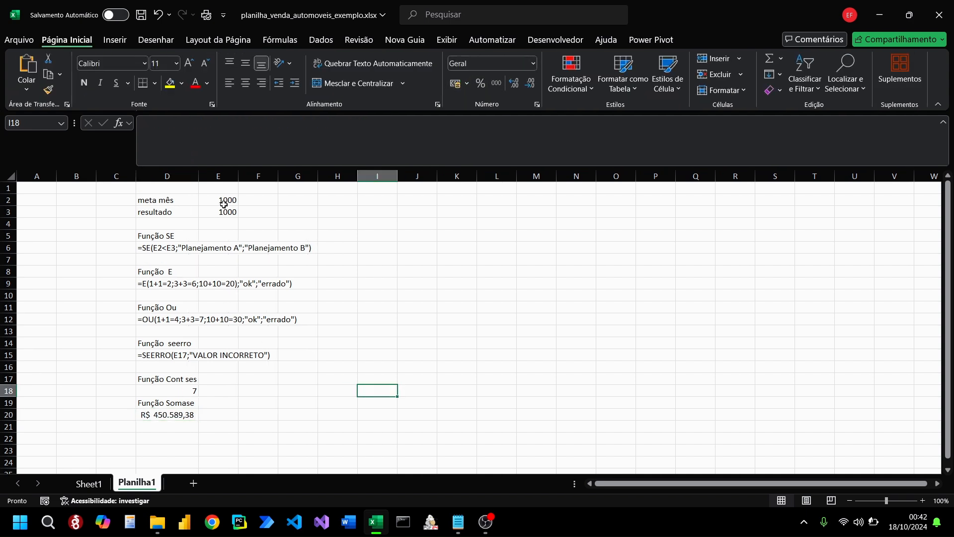
left_click_drag(198, 175, 232, 173)
Step: Change the SOMASE criterion in D20 to "Branco" and view the resulting total
left_click(211, 416)
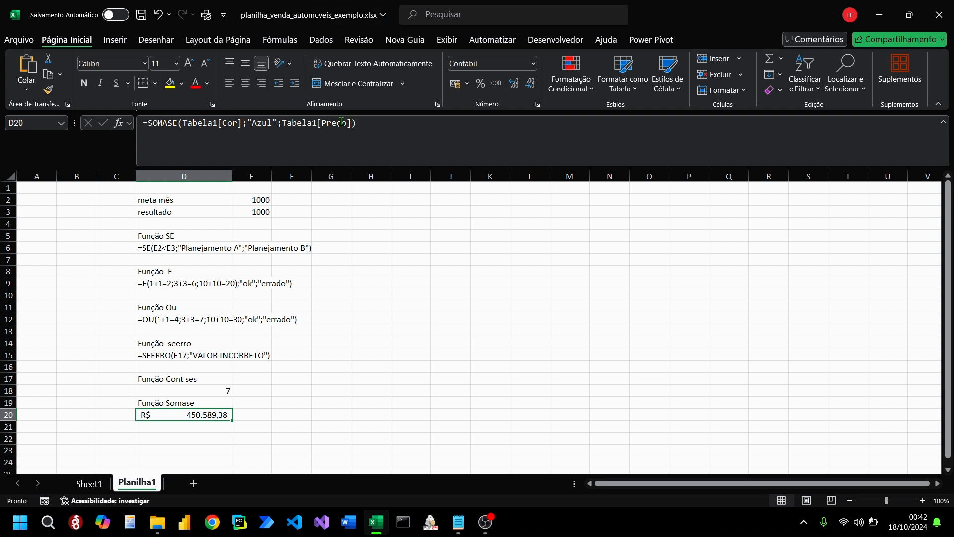
double_click(270, 123)
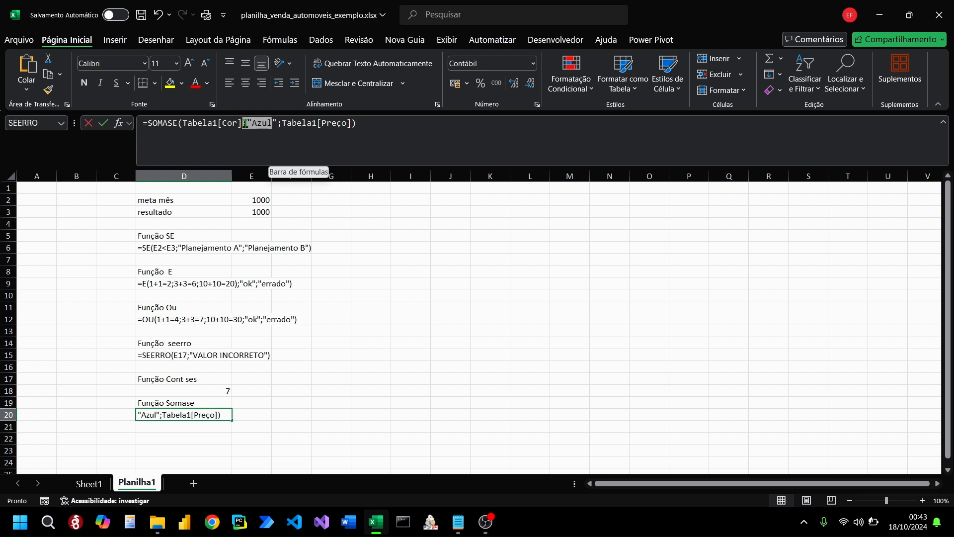
key("Caps_Lock")
type("B")
key("Caps_Lock")
type("ranco")
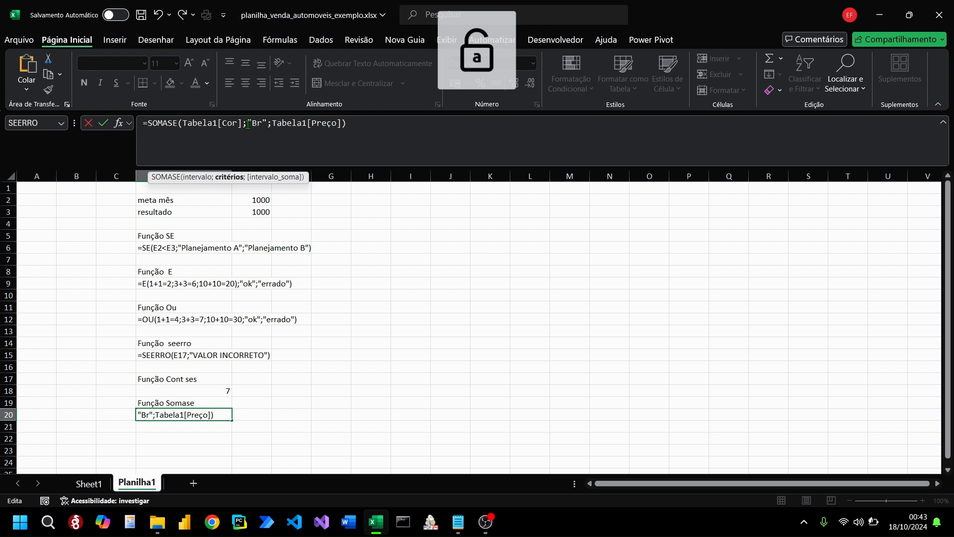
key("Return")
key("Up")
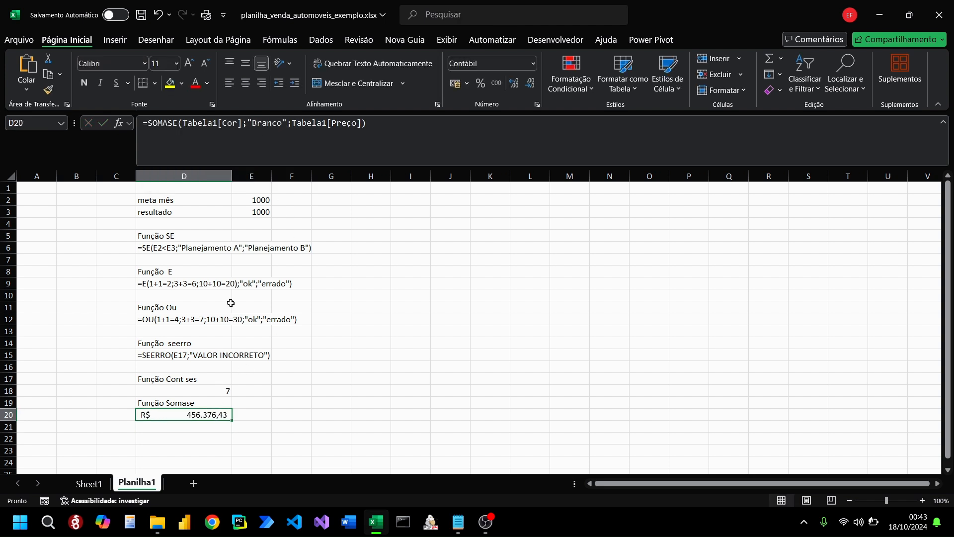
Step: Change the SOMASE criterion in D20 to "Vermelho" and view the resulting total
double_click(263, 124)
key("Caps_Lock")
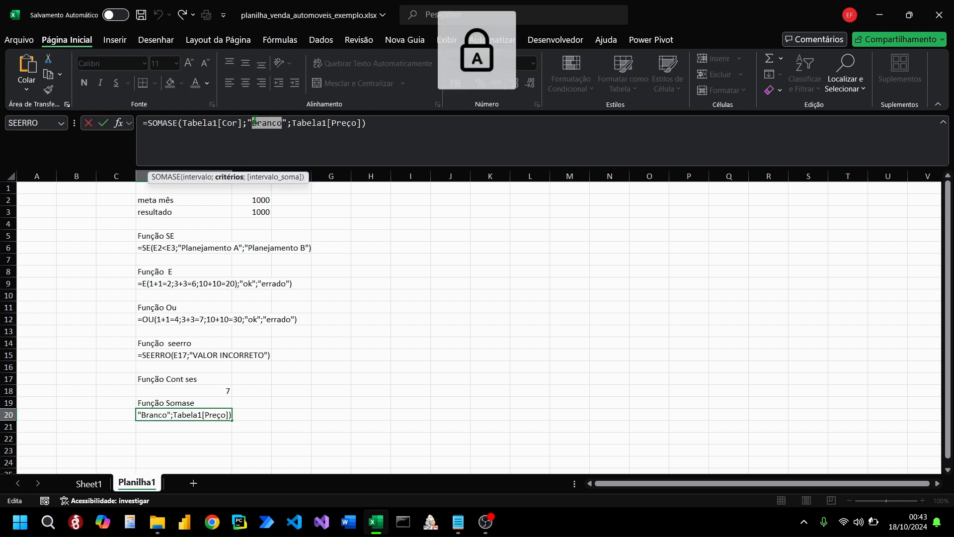
type("V")
key("Caps_Lock")
type("ermelho")
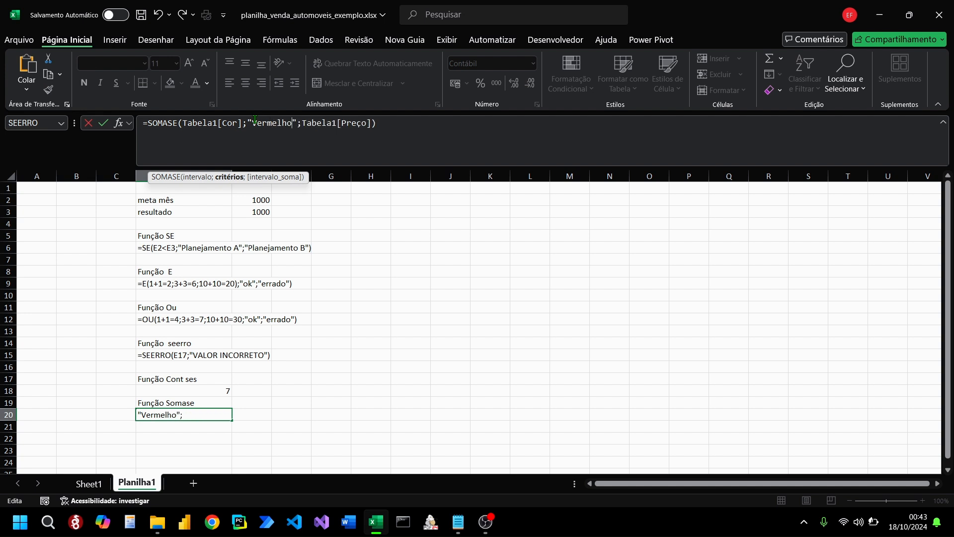
key("Return")
left_click(219, 413)
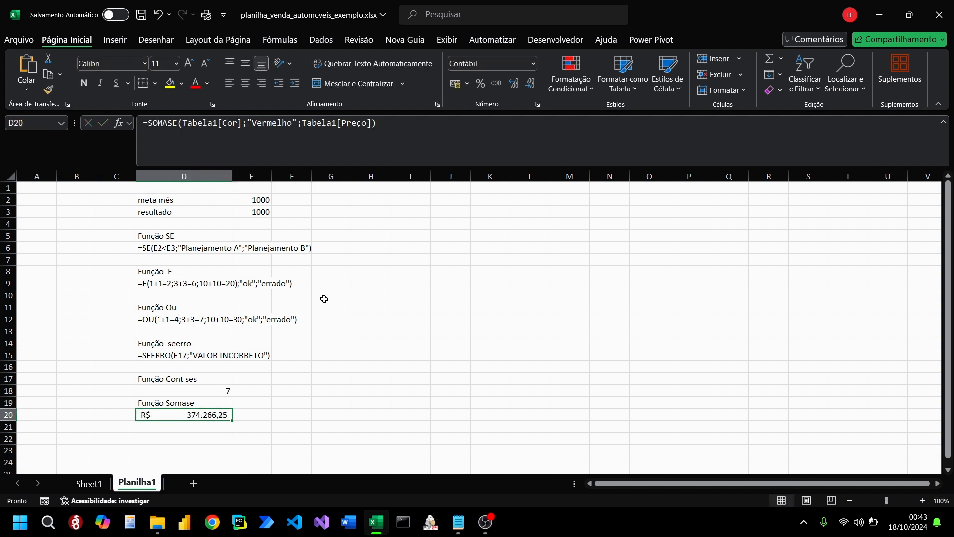
left_click(328, 332)
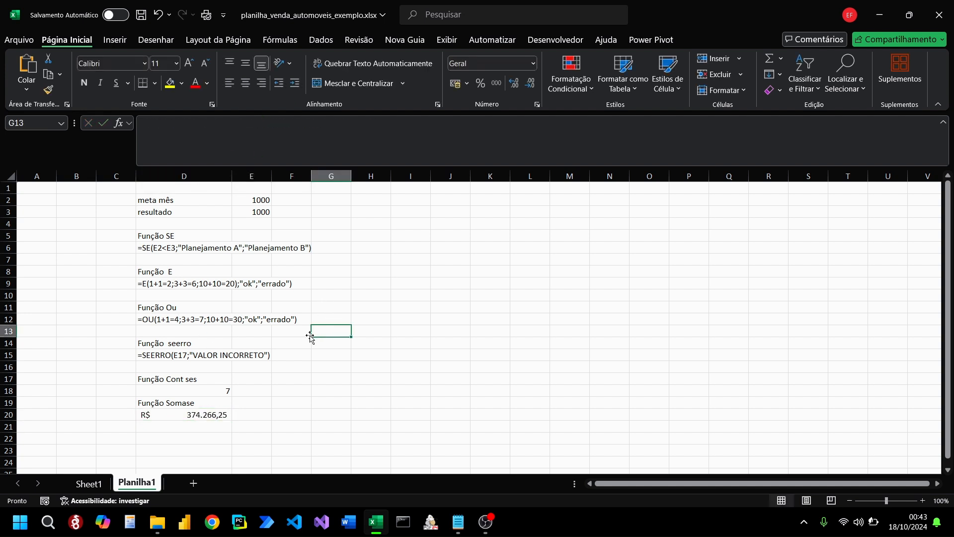
left_click(218, 40)
left_click(156, 40)
left_click(115, 40)
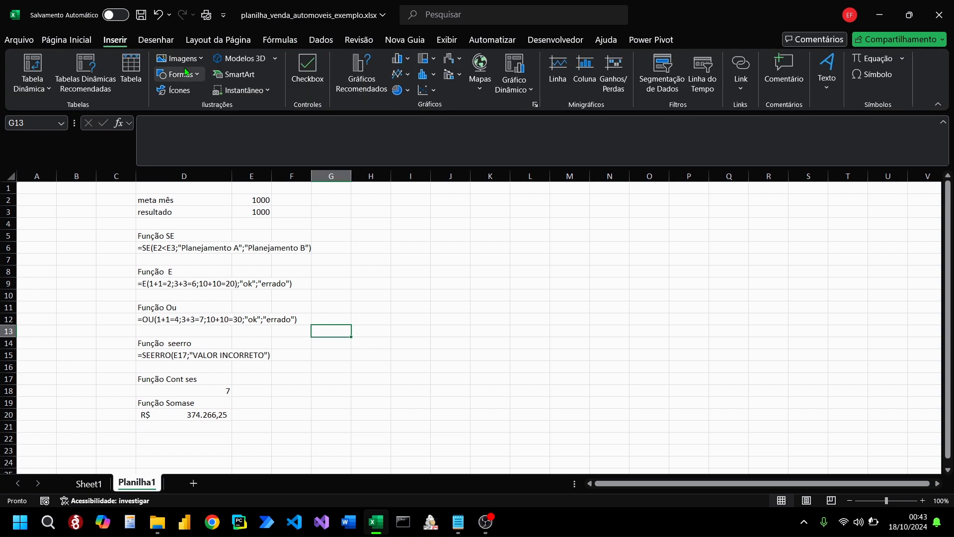
Step: Browse the financial and logical functions, and check the arguments of LET in G13 without inserting it
left_click(279, 40)
left_click(167, 92)
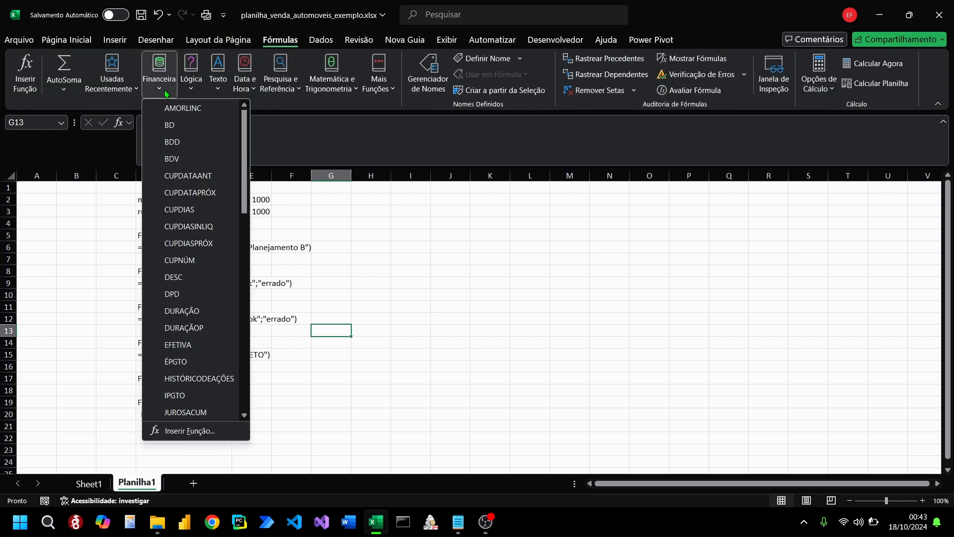
left_click(189, 90)
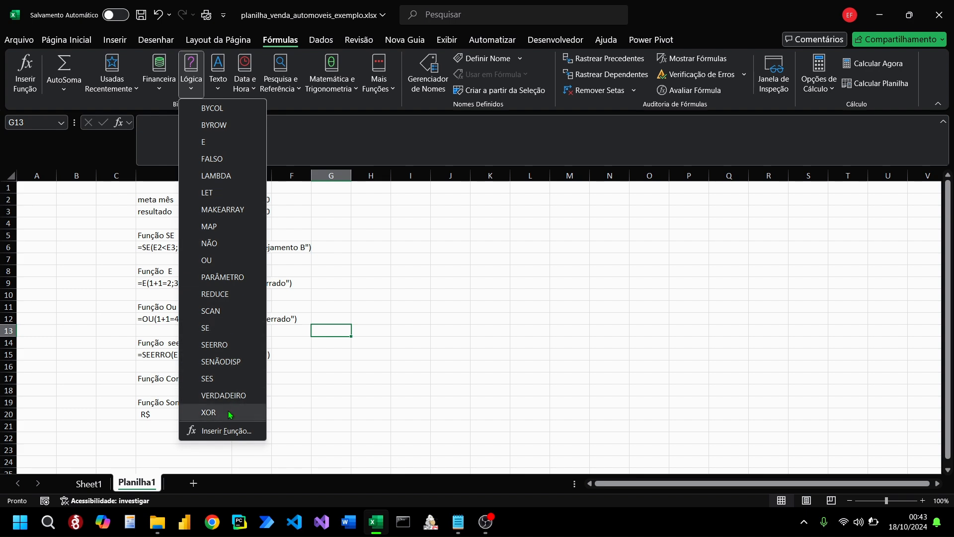
left_click(226, 192)
key("Escape")
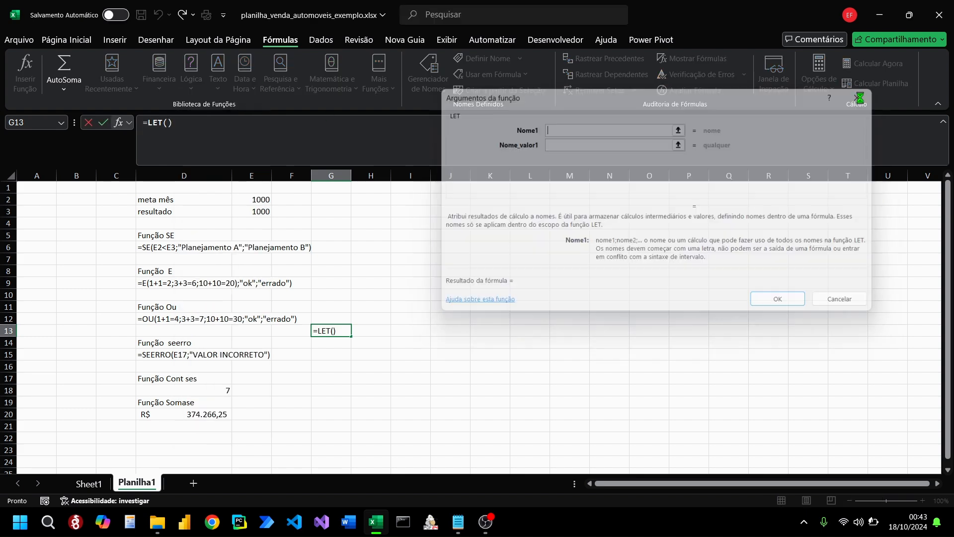
Step: Examine the arguments and description of the SENÃODISP logical function in G13, and clear its formula from the cell
left_click(197, 92)
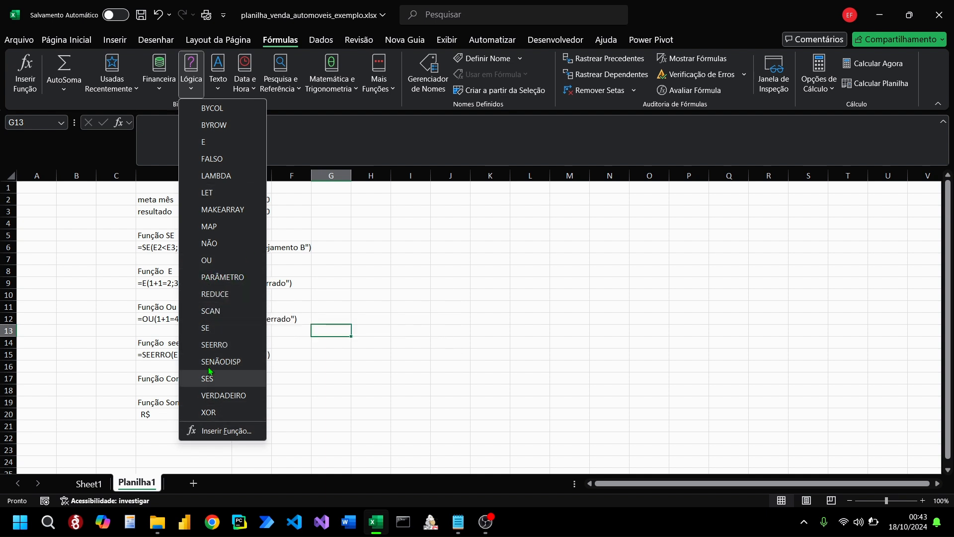
left_click(225, 362)
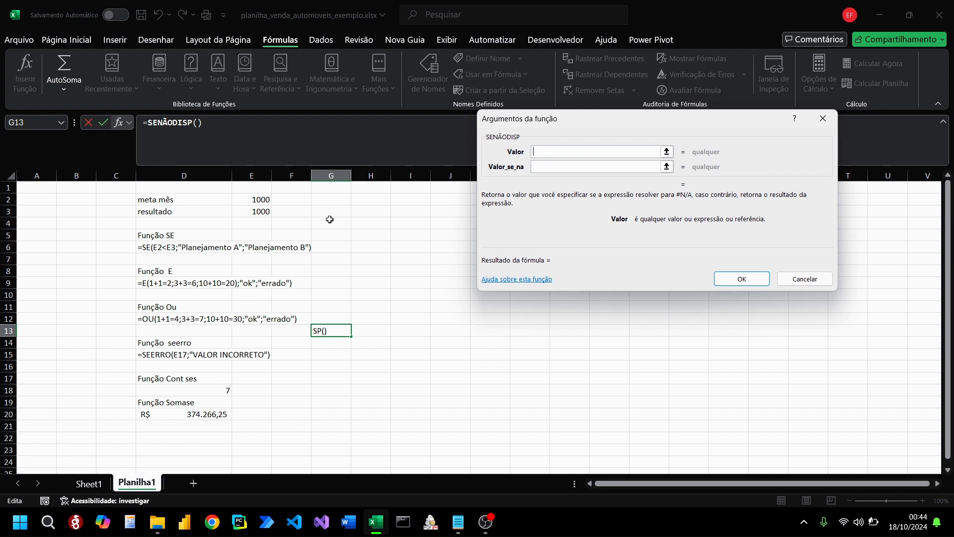
left_click_drag(259, 125, 140, 124)
left_click(274, 117)
left_click(458, 329)
key("BackSpace")
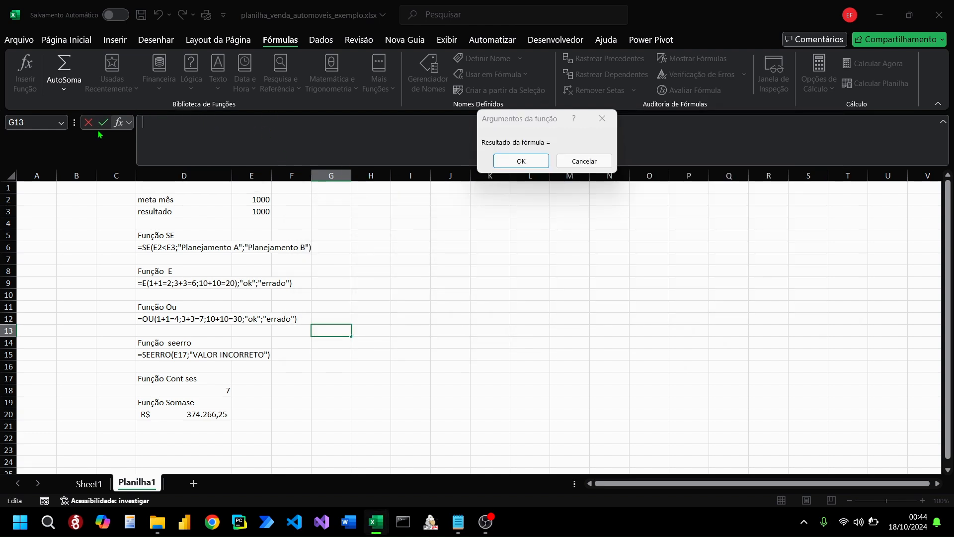
key("Return")
Step: Change the SOMASE criterion in D20 to "Laranja"
left_click(185, 416)
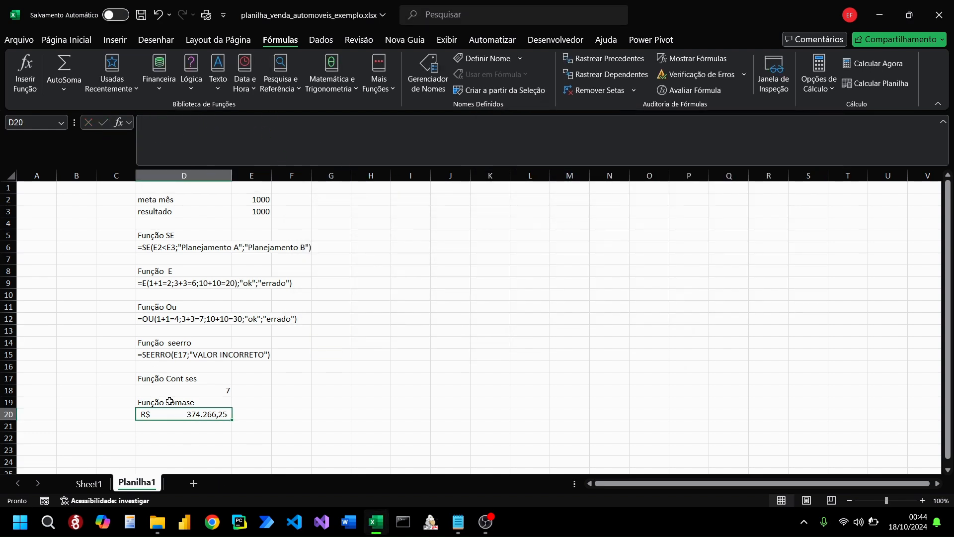
left_click(230, 141)
left_click(290, 414)
left_click(196, 416)
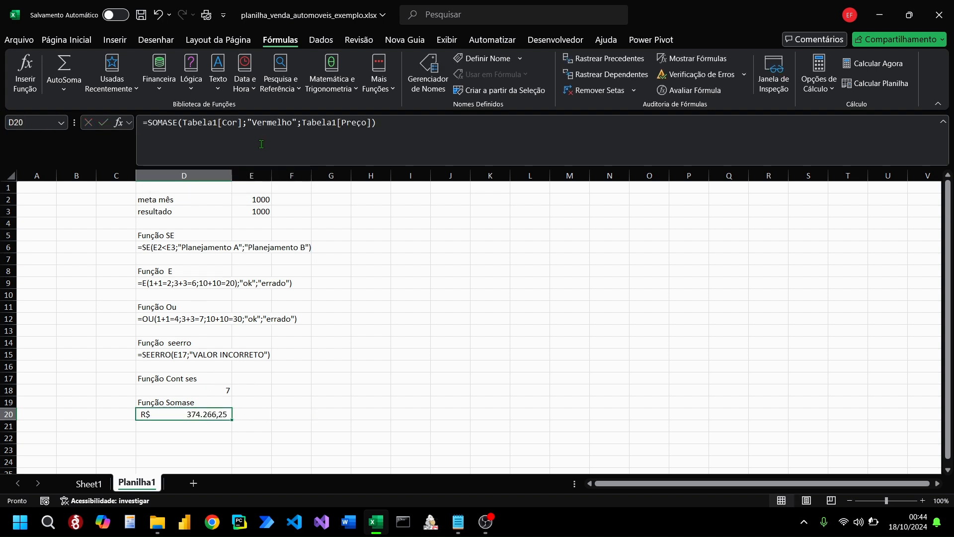
left_click_drag(292, 122, 253, 122)
key("Caps_Lock")
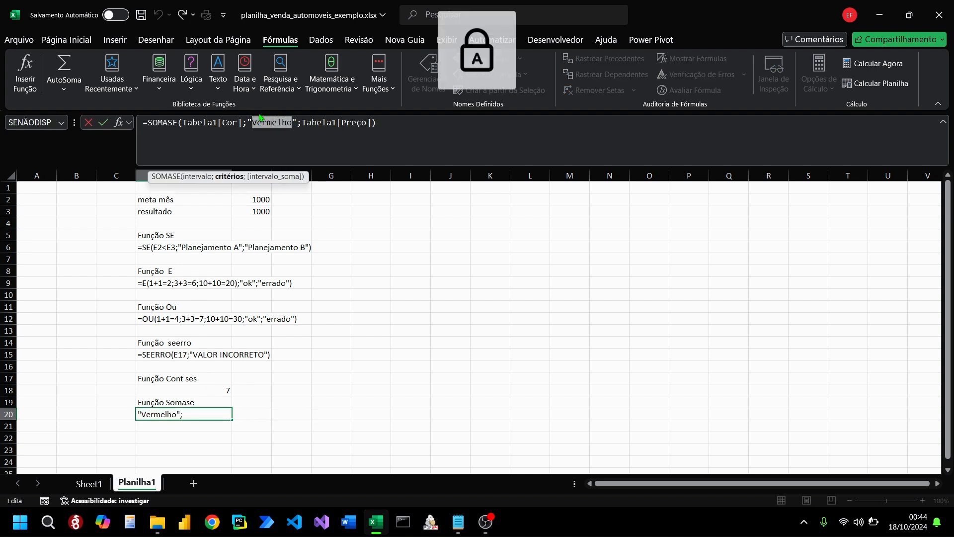
type("L")
key("Caps_Lock")
type("aranja")
key("Return")
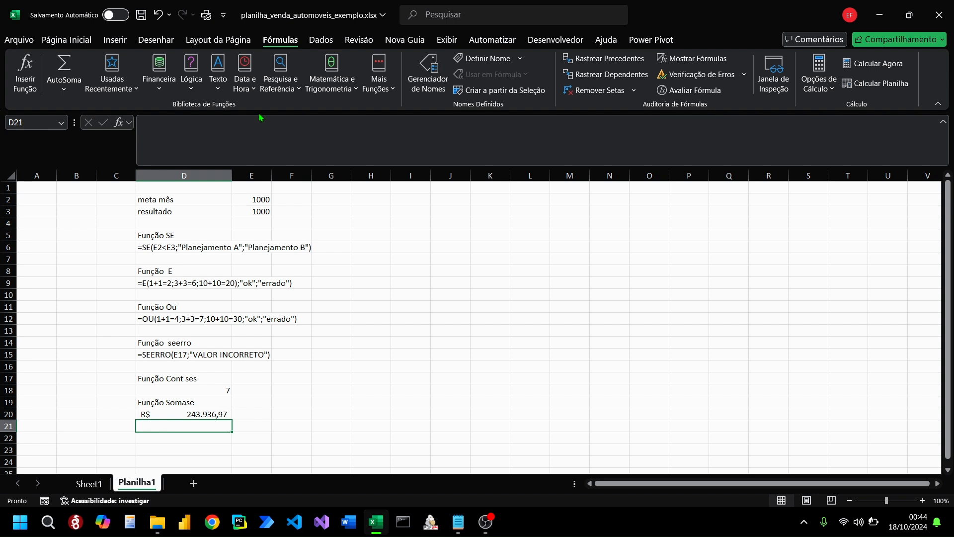
Step: Try the misspelled criterion "Lkaranja" in the SOMASE formula in D20, and undo the last two criterion changes
left_click(192, 413)
left_click(253, 122)
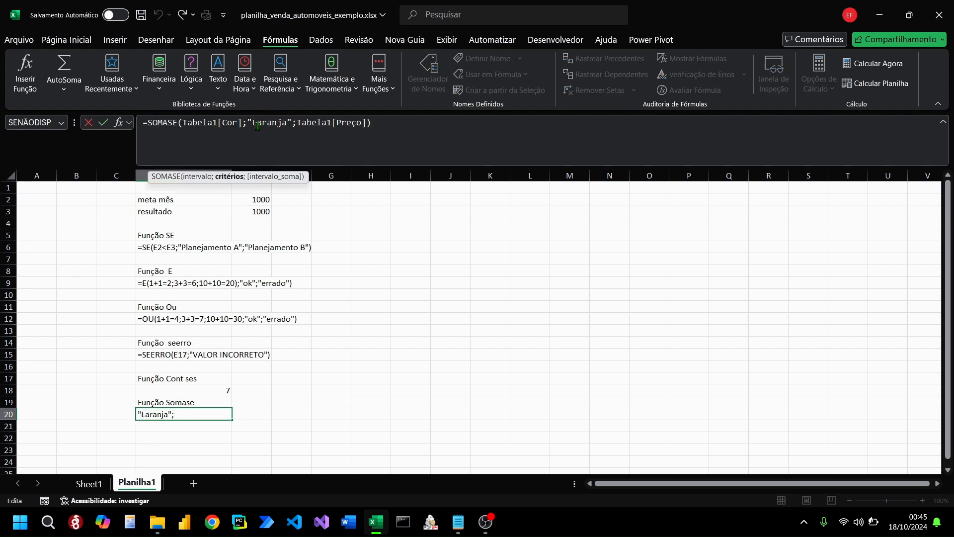
type("k")
key("Return")
key("Up")
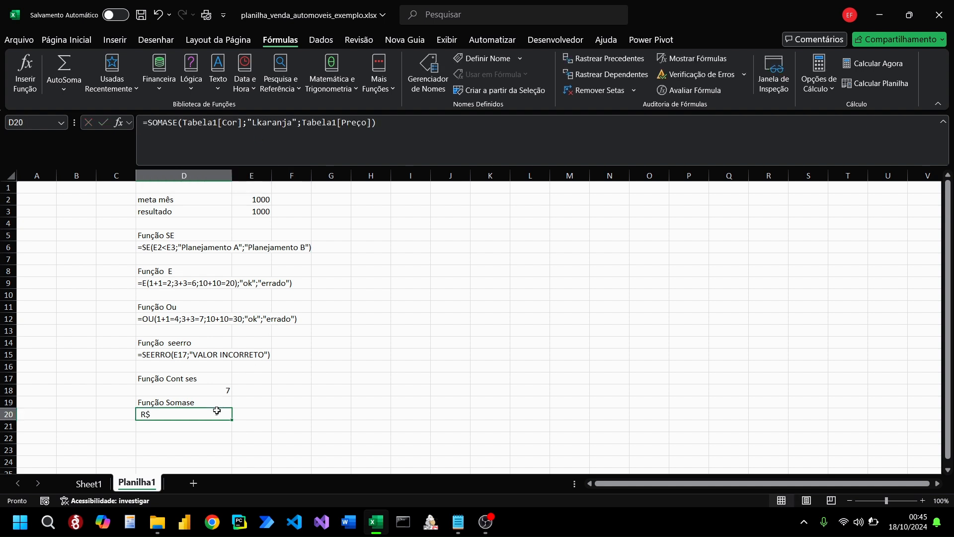
key("ctrl+z")
key("ctrl+z")
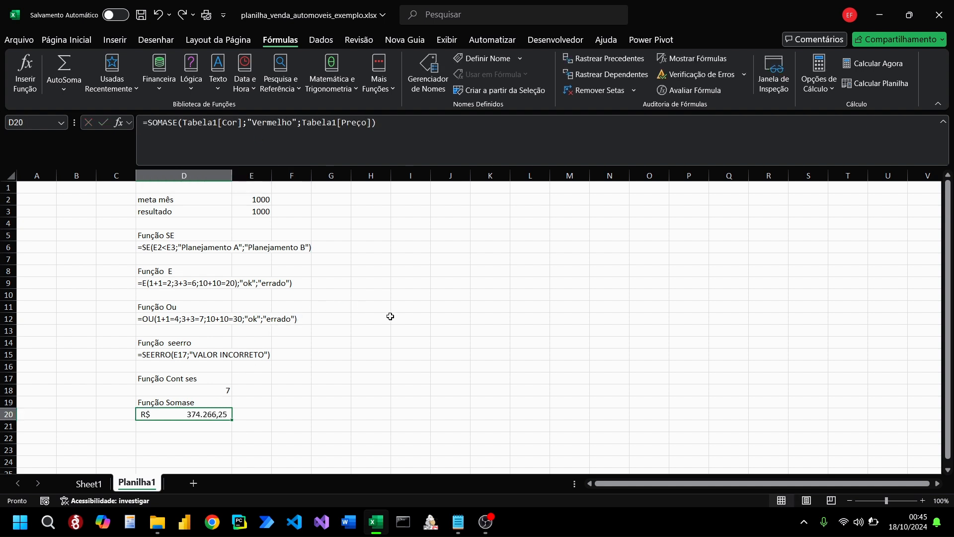
Step: Enter the text #N/A in cell I12
left_click(484, 307)
type("procv")
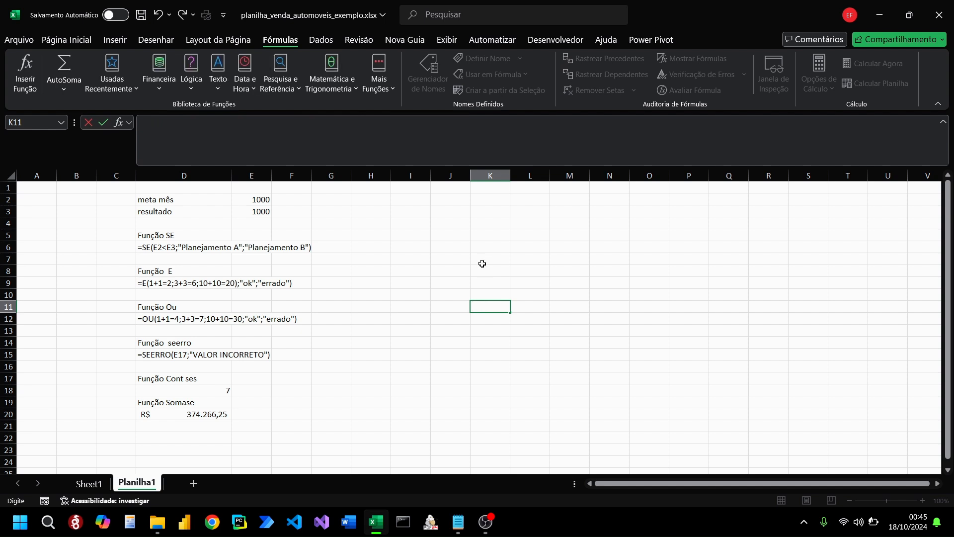
left_click(424, 318)
double_click(424, 318)
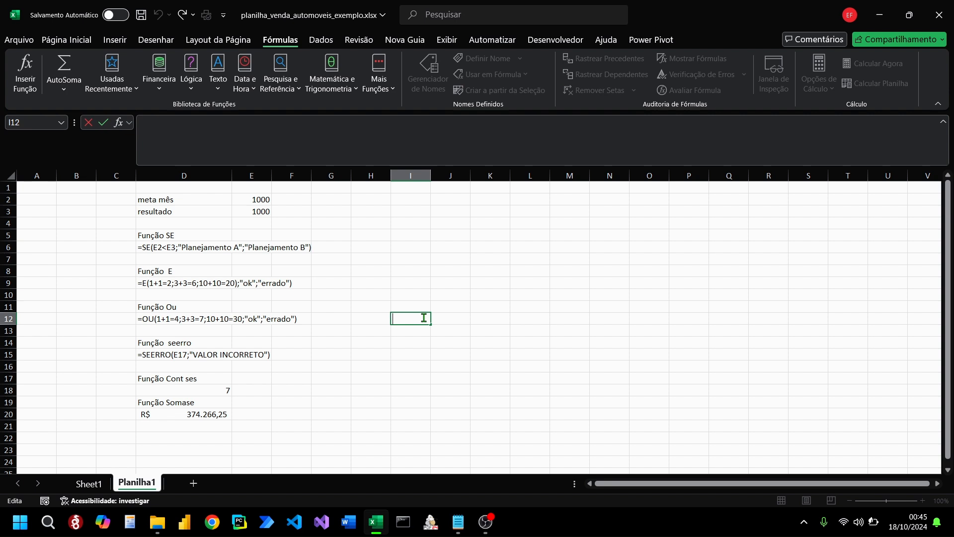
key("Caps_Lock")
key("Caps_Lock")
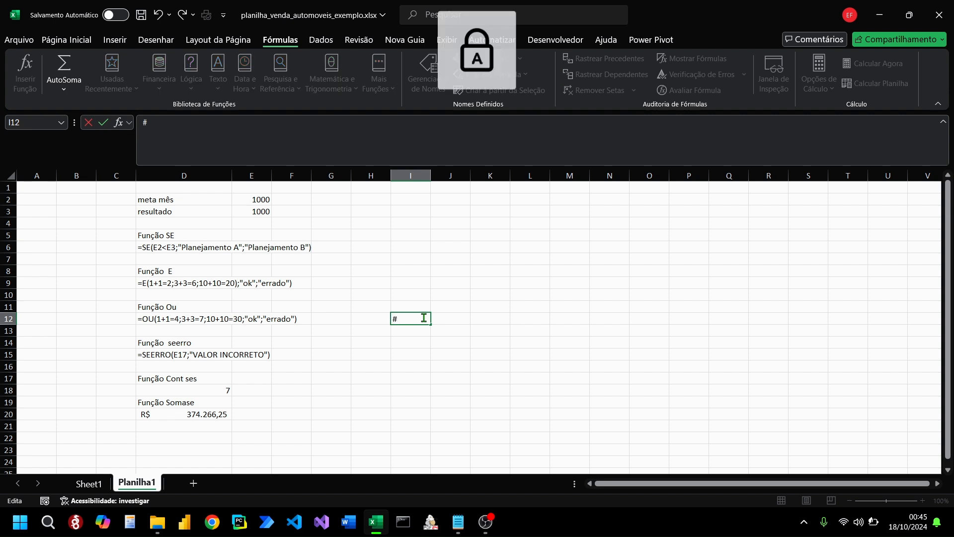
key("Return")
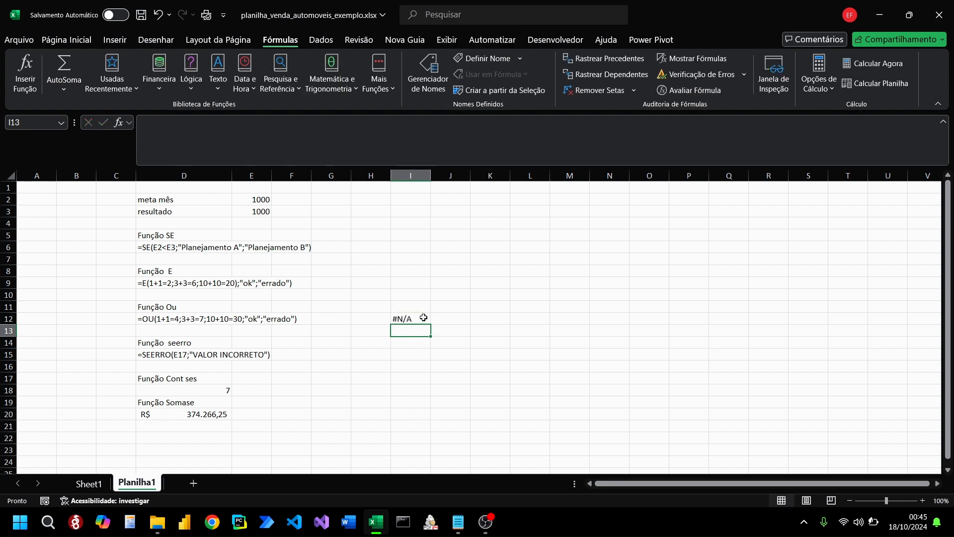
left_click(425, 283)
left_click_drag(430, 282, 420, 355)
left_click(291, 413)
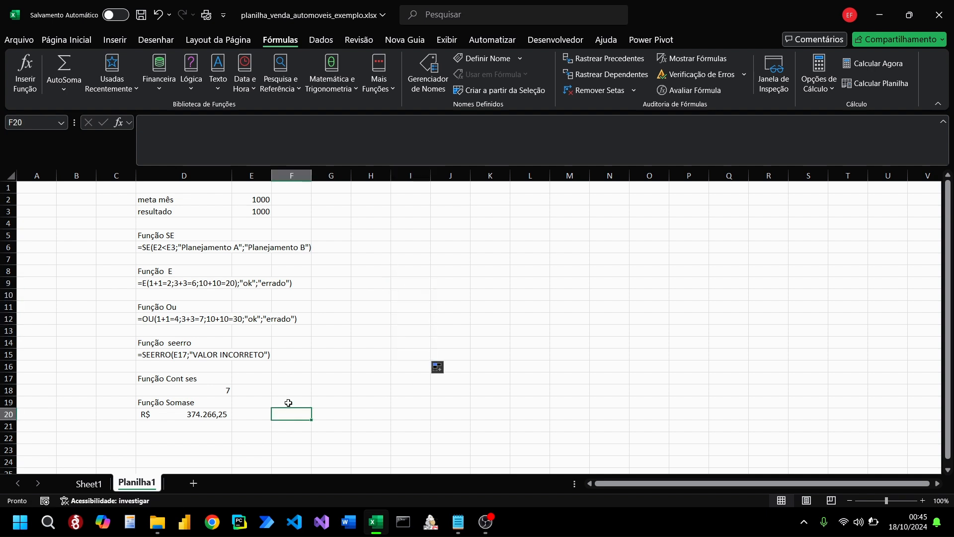
key("ctrl+z")
Step: Open the arguments of the SENÃODISP logical function for cell I12, which holds #N/A
left_click(412, 310)
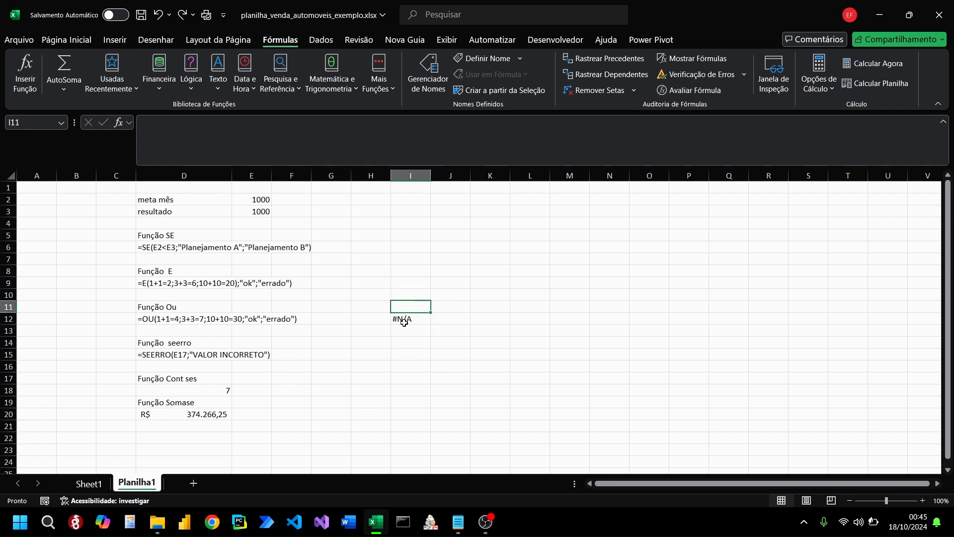
left_click(410, 329)
left_click(423, 318)
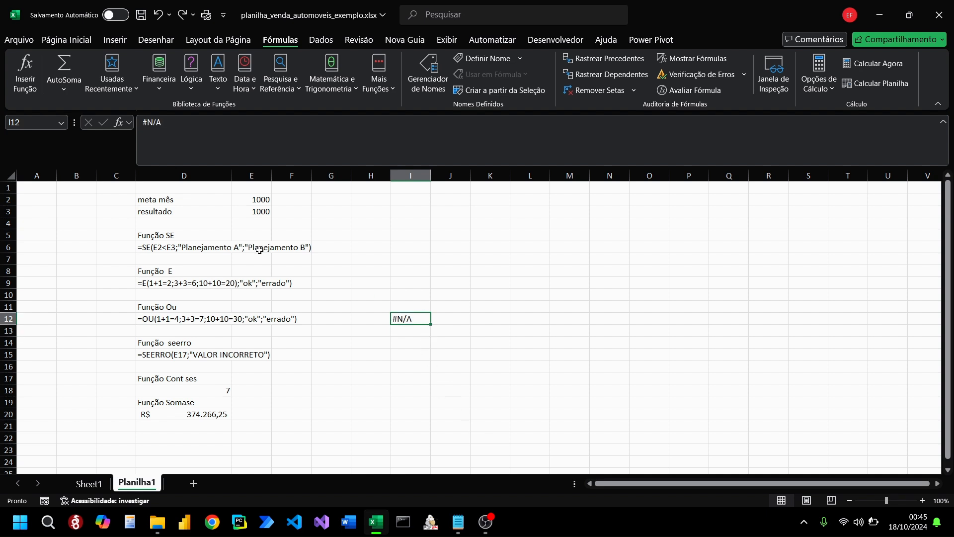
left_click(191, 82)
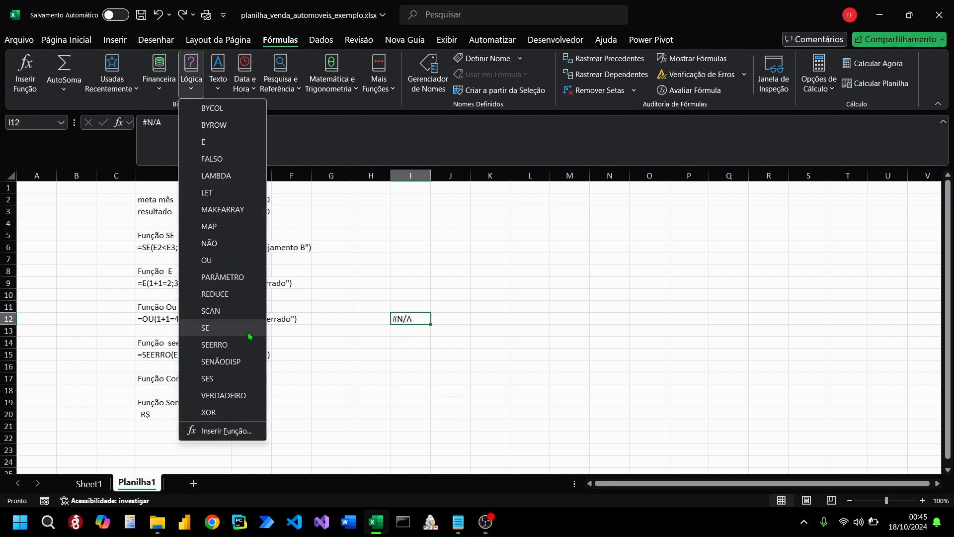
left_click(246, 362)
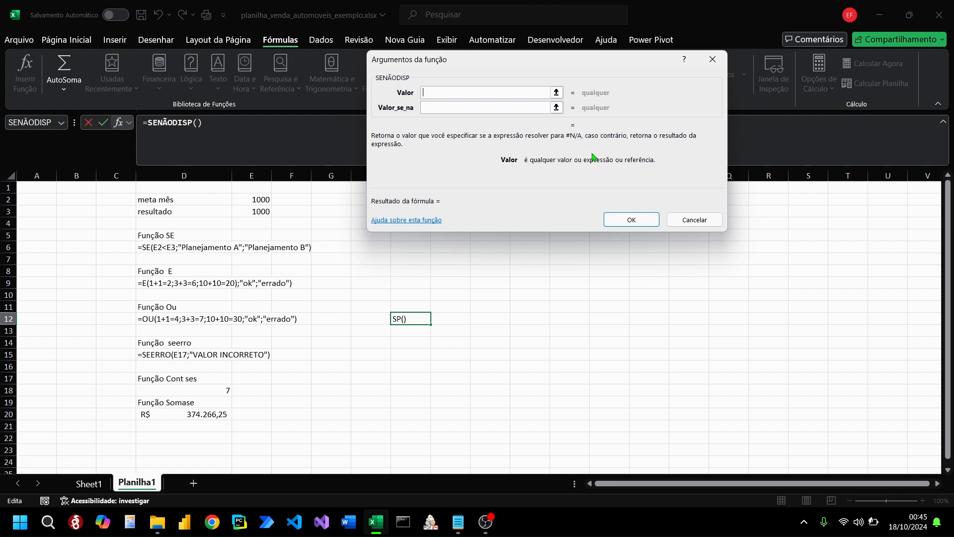
Step: Try the text "Valor" as SENÃODISP's Valor_se_na argument, clear it and cancel the function
left_click(465, 108)
type("\"Valor")
key("BackSpace")
key("BackSpace")
key("BackSpace")
key("BackSpace")
key("BackSpace")
key("BackSpace")
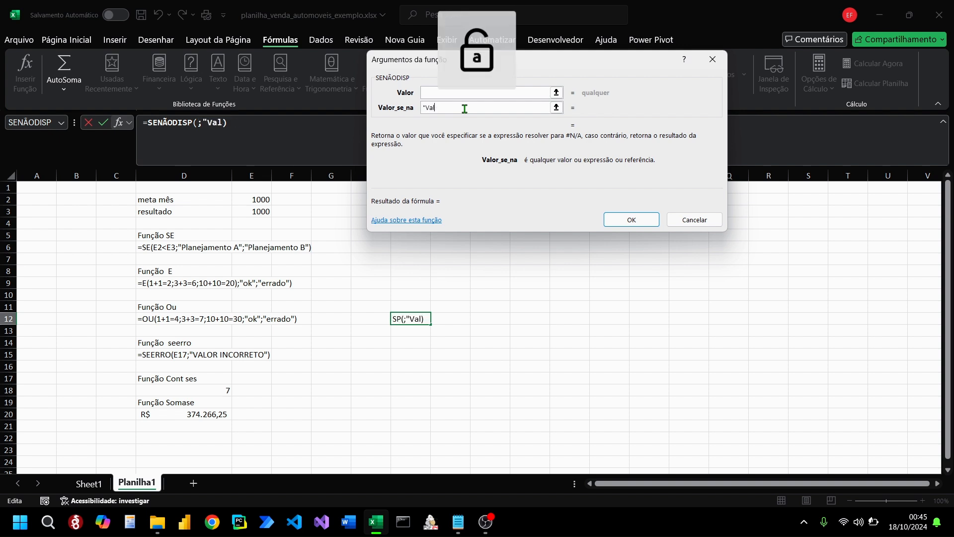
key("Caps_Lock")
type("RE")
key("Caps_Lock")
key("BackSpace")
key("BackSpace")
key("BackSpace")
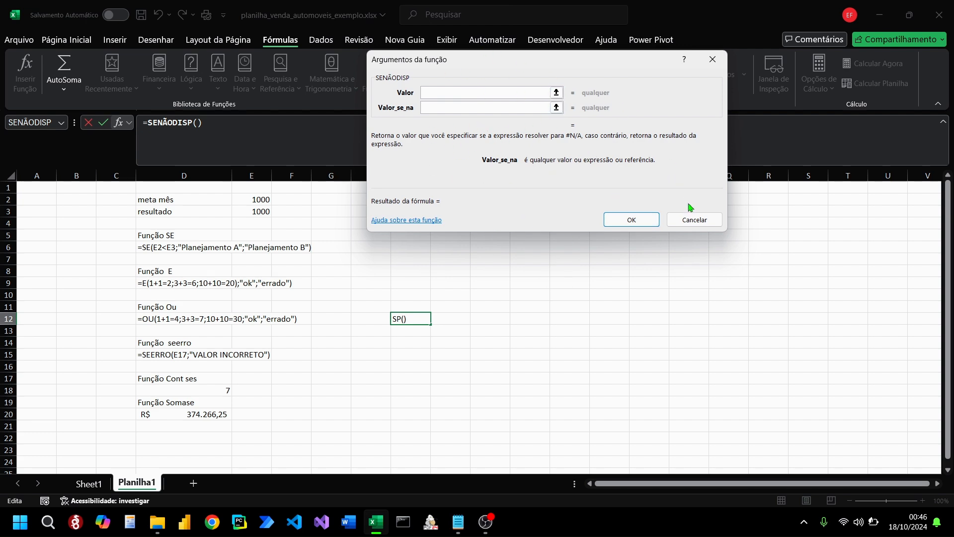
left_click(693, 219)
Step: Review the full list of functions in the Lógico category from cell I14 without inserting any
left_click(411, 338)
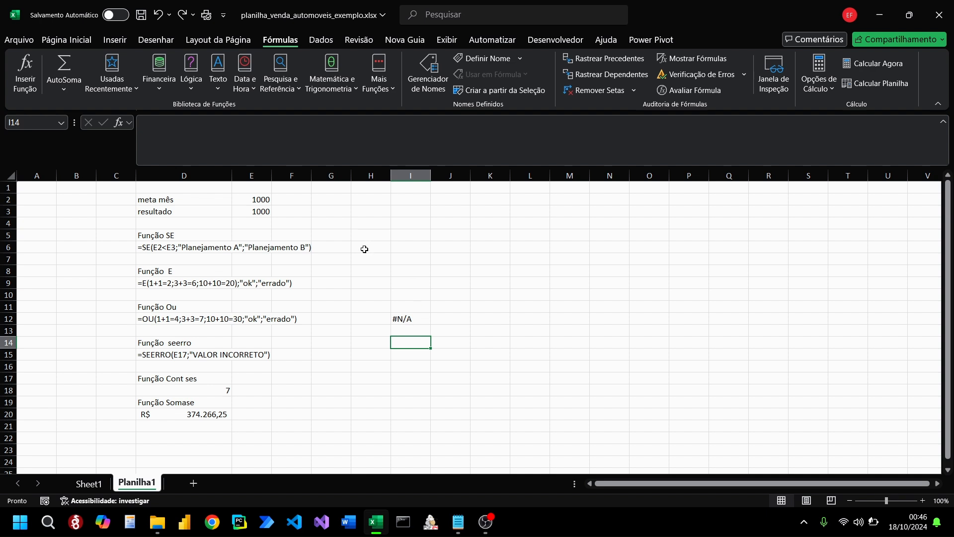
left_click(190, 85)
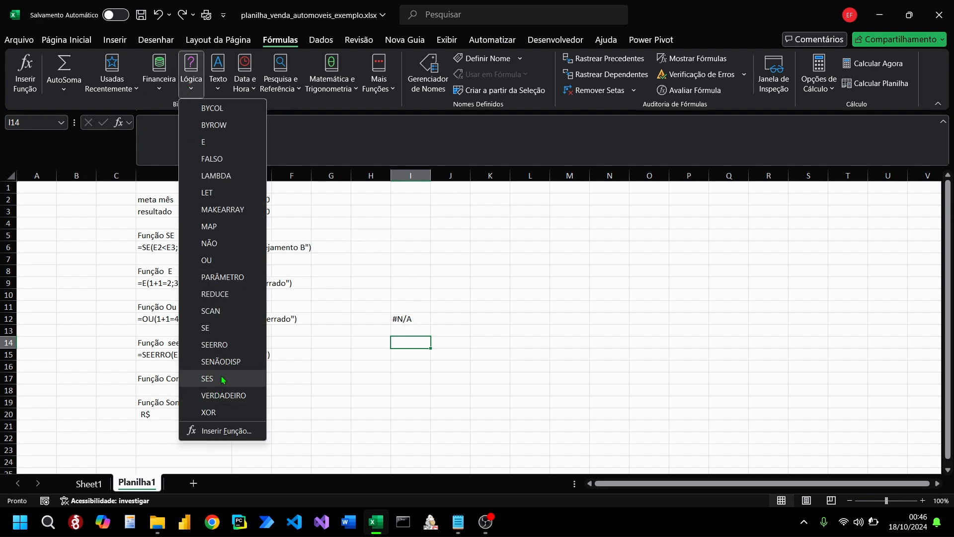
left_click(226, 430)
scroll(433, 152, "down", 4)
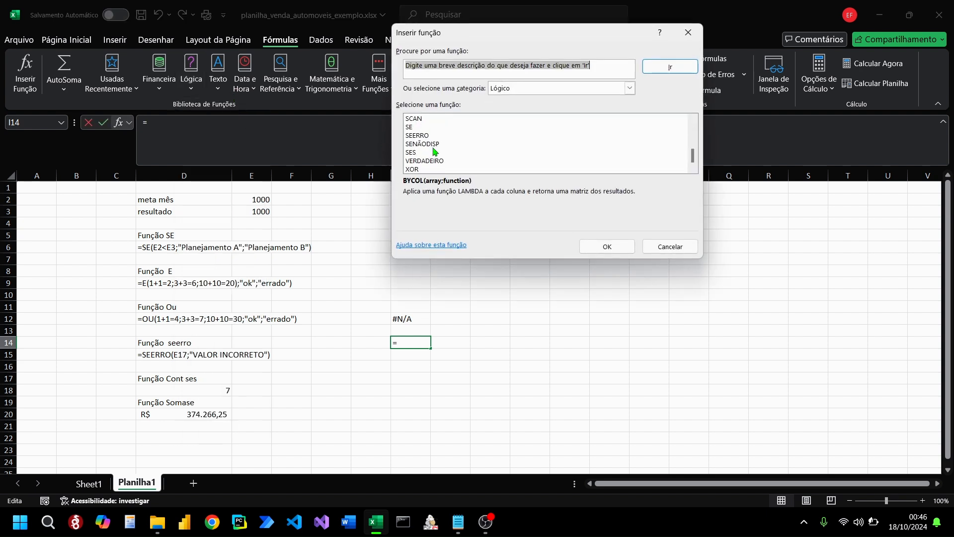
scroll(433, 152, "up", 4)
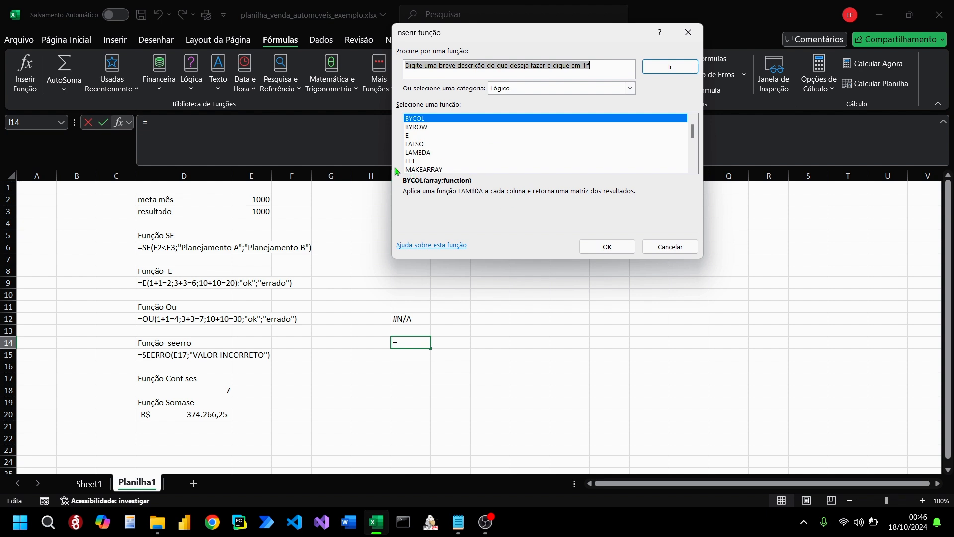
scroll(432, 154, "down", 4)
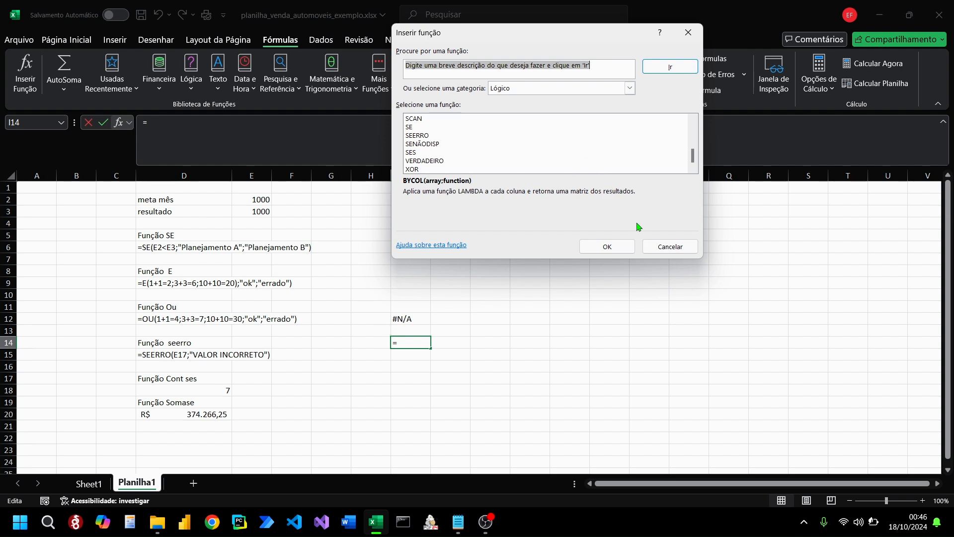
left_click(654, 246)
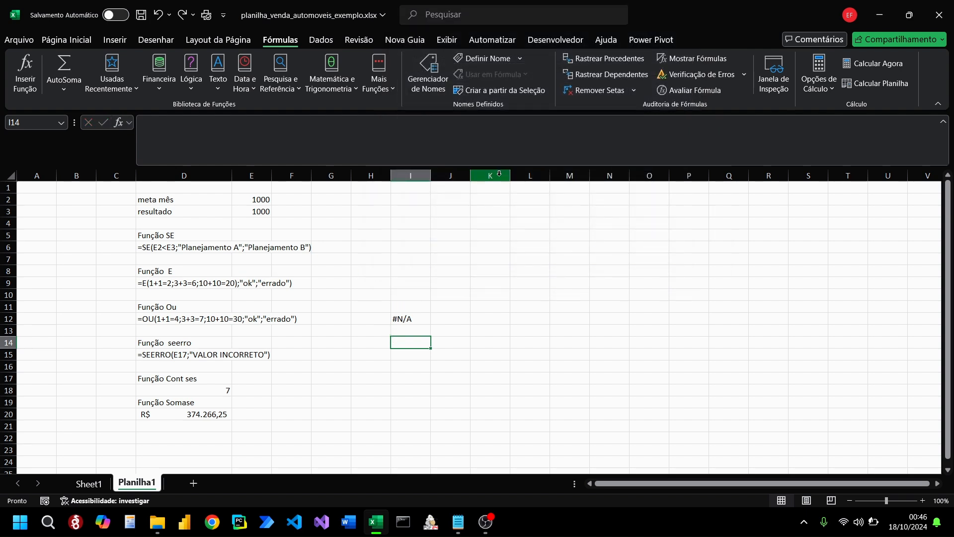
Step: Review the full list of functions in the Pesquisa e Referência category, then close it without inserting any
left_click(300, 91)
left_click_drag(395, 167, 365, 145)
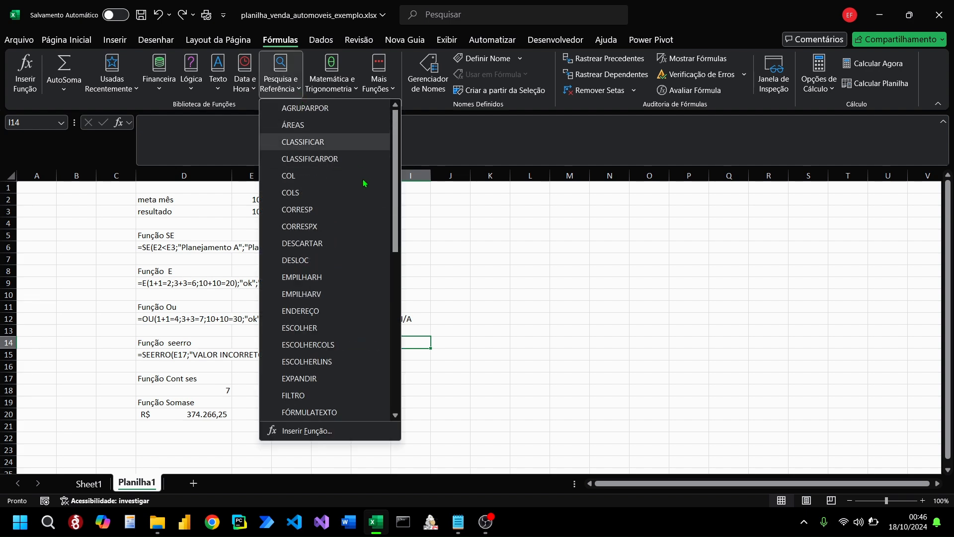
scroll(366, 213, "down", 7)
scroll(372, 272, "up", 7)
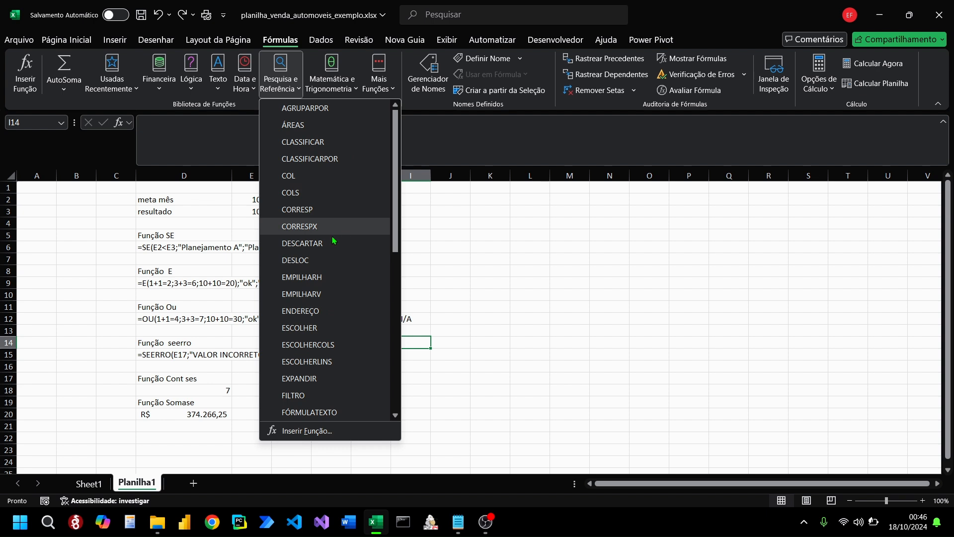
scroll(329, 225, "down", 7)
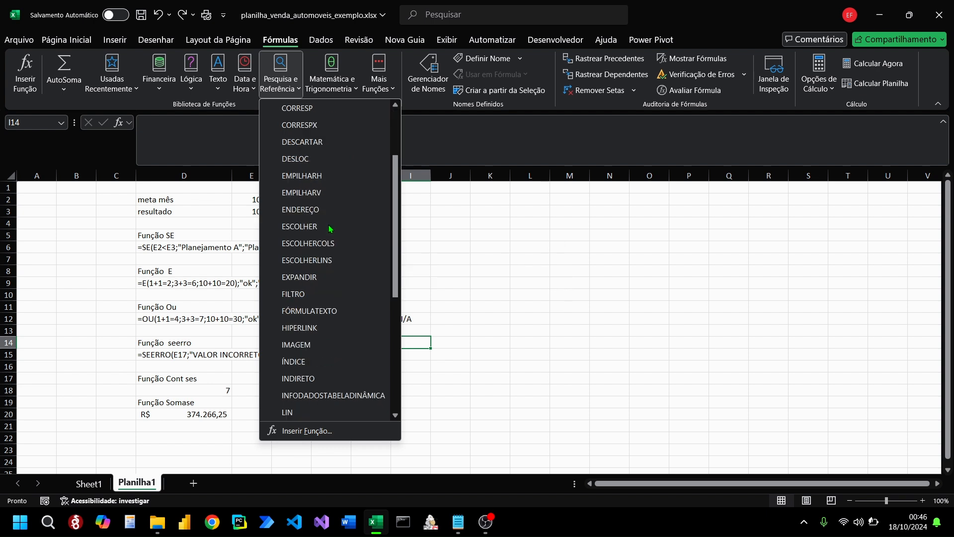
scroll(326, 208, "up", 2)
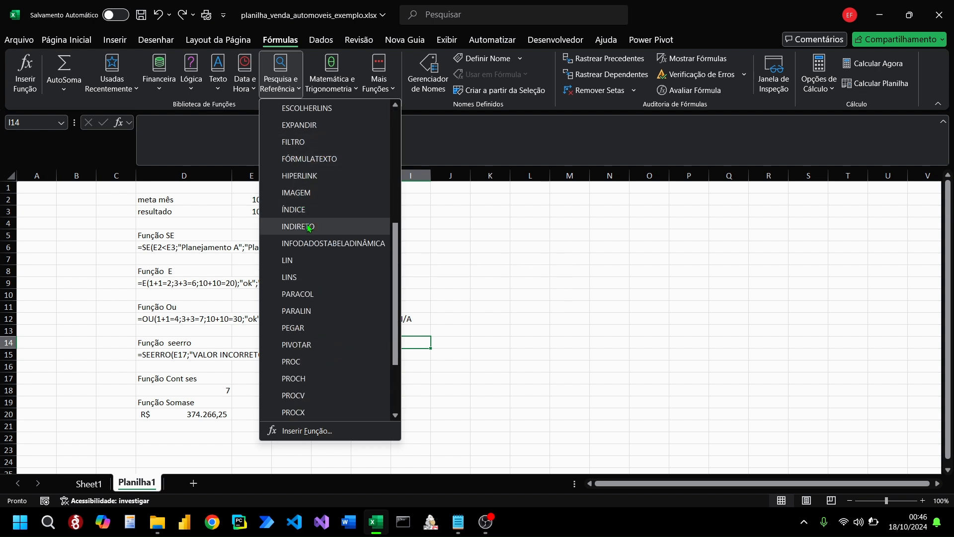
scroll(314, 159, "down", 1)
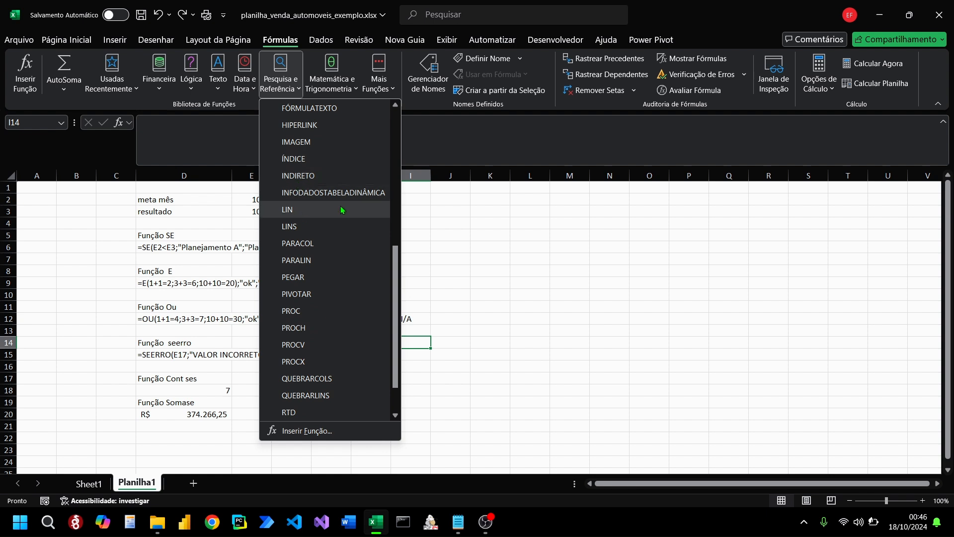
scroll(340, 209, "down", 1)
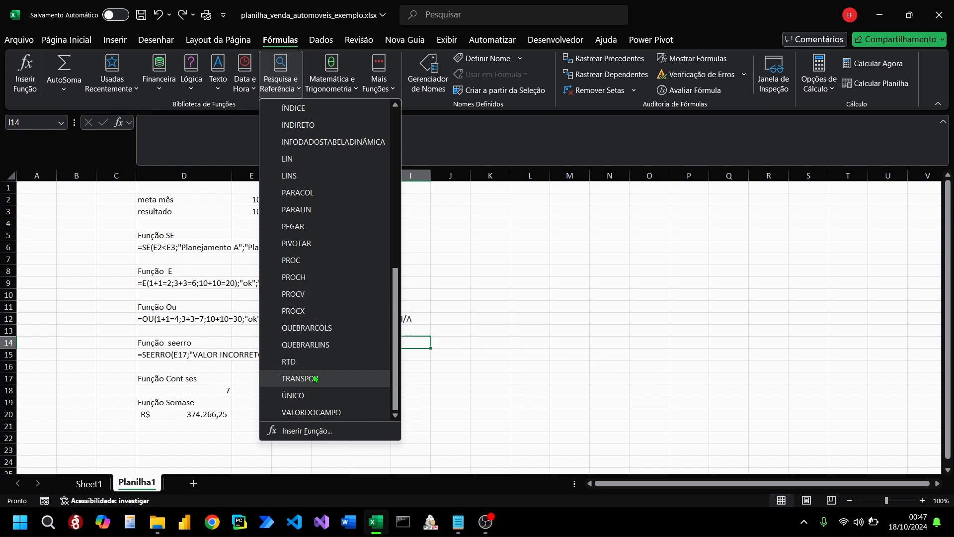
scroll(319, 381, "up", 3)
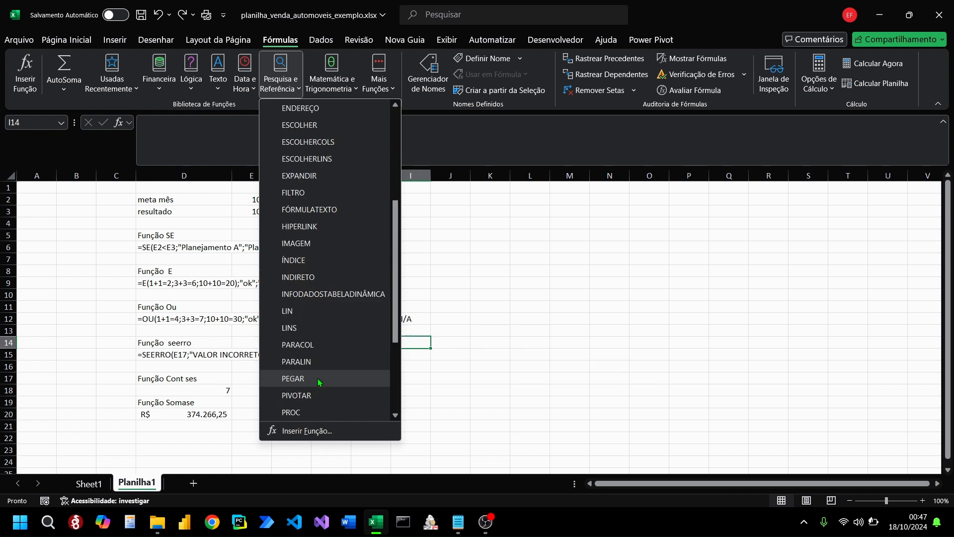
scroll(318, 348, "up", 4)
scroll(332, 199, "down", 2)
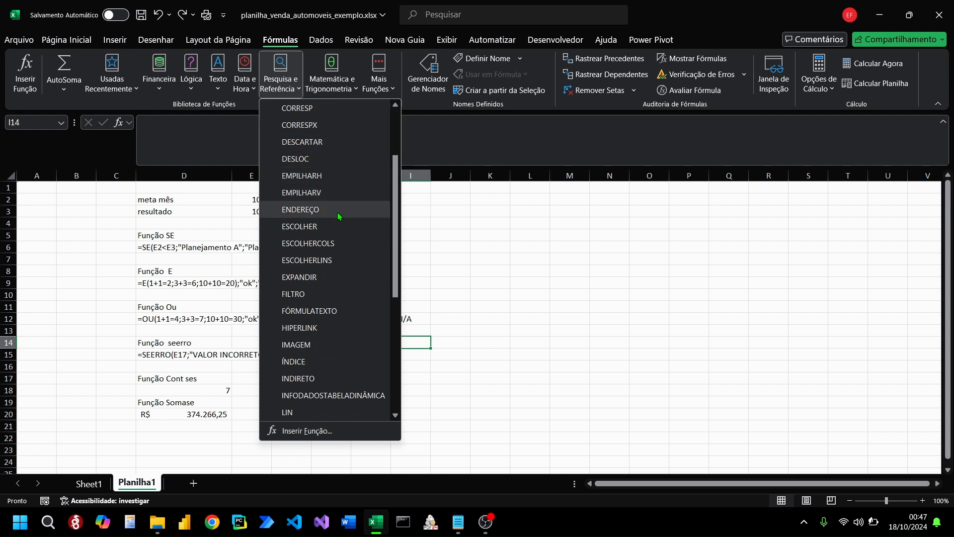
scroll(338, 214, "up", 2)
left_click(300, 82)
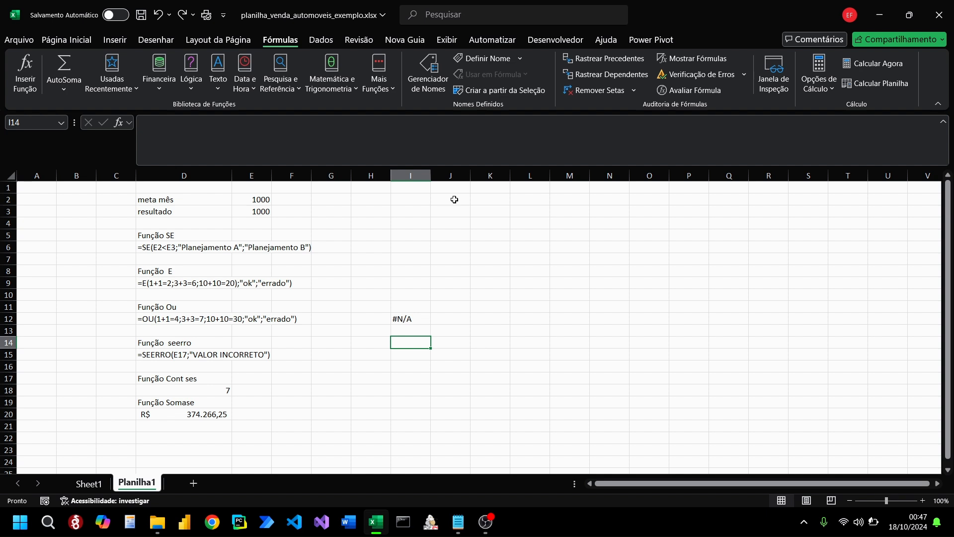
Step: Browse the Pesquisa e Referência functions again down to VALORDOCAMPO and back up towards CLASSIFICARPOR
left_click(280, 74)
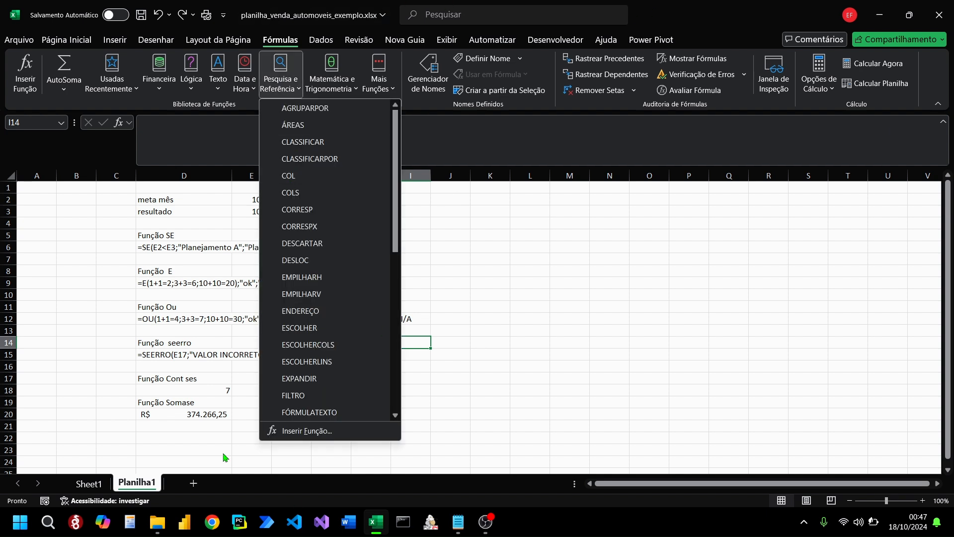
scroll(242, 339, "down", 4)
scroll(318, 330, "down", 7)
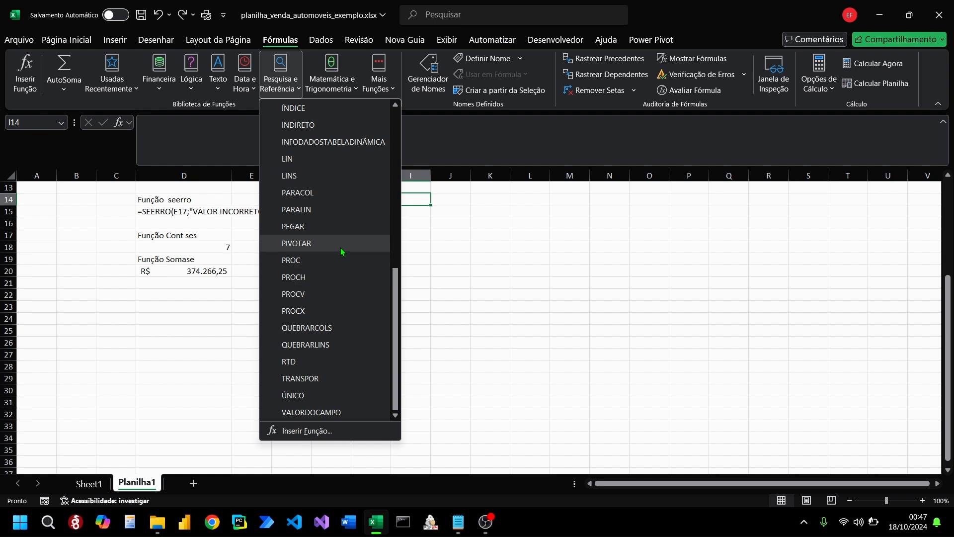
scroll(328, 249, "up", 6)
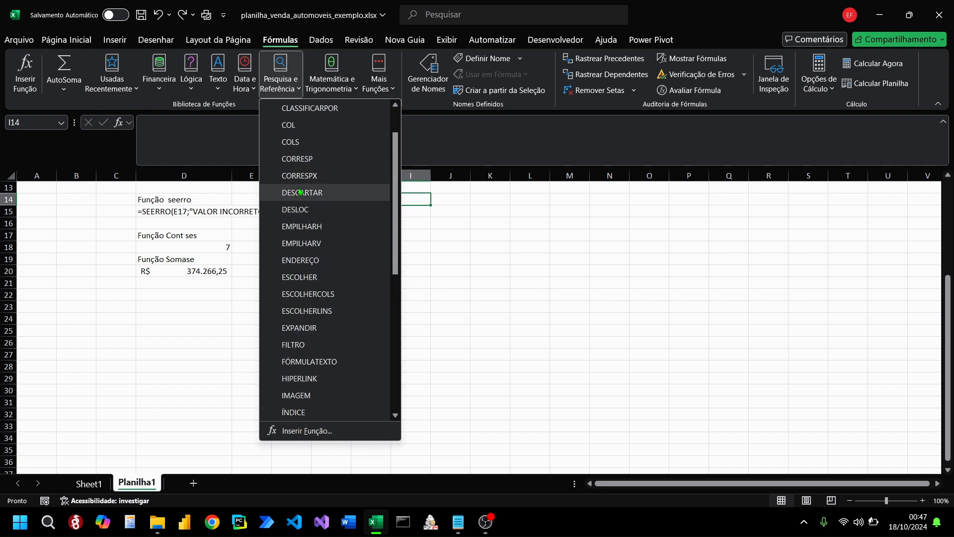